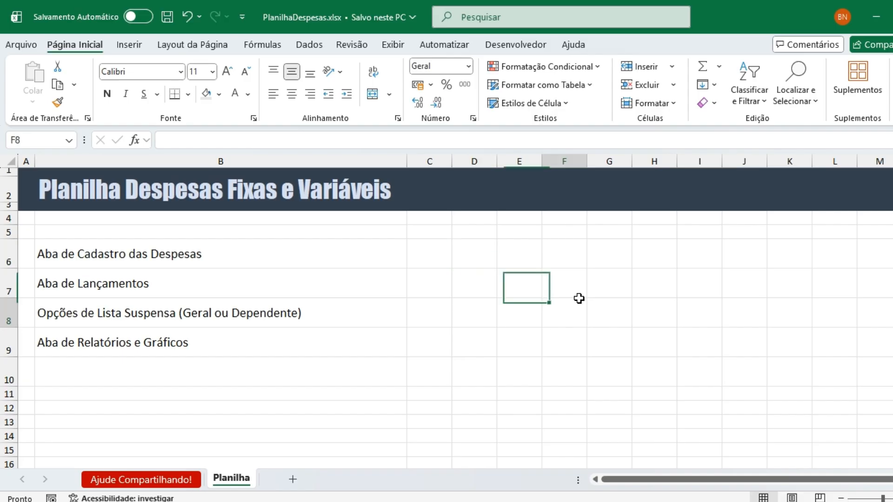
left_click(578, 304)
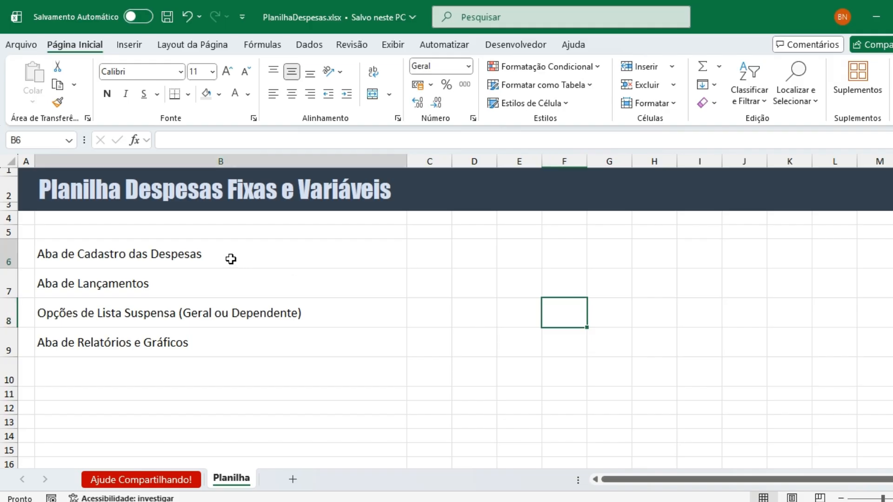
left_click(230, 257)
left_click(590, 281)
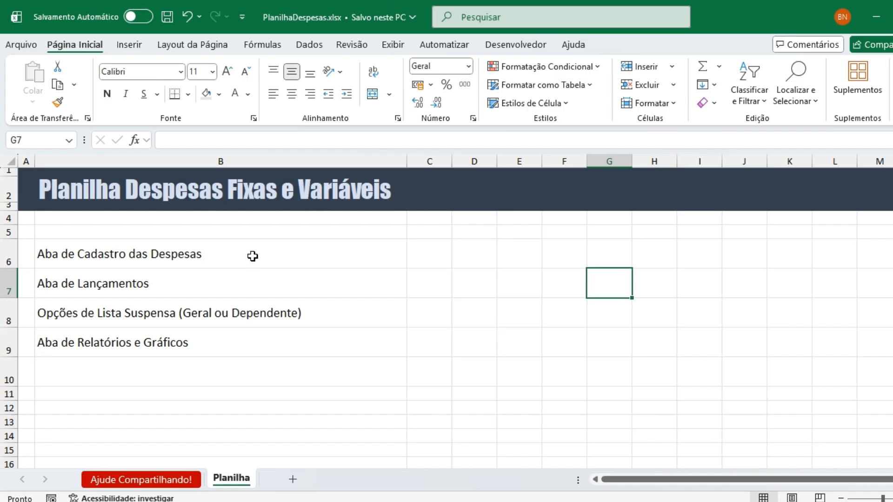
left_click(285, 255)
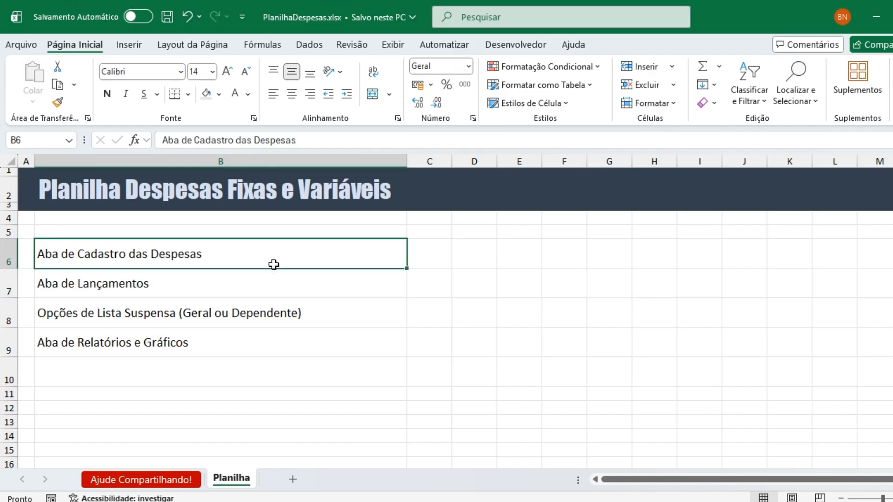
left_click(247, 282)
left_click(239, 245)
left_click(171, 285)
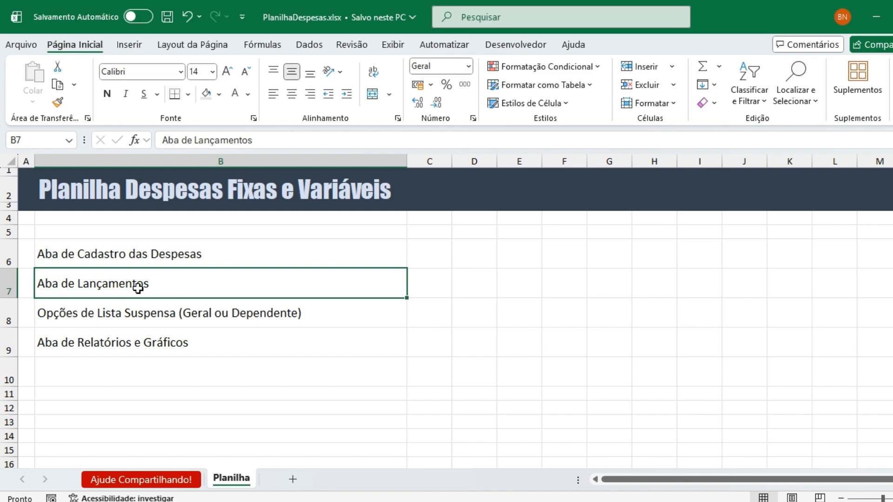
- Indent the outline entry "Opções de Lista Suspensa (Geral ou Dependente)" in B8 by one level
left_click(120, 311)
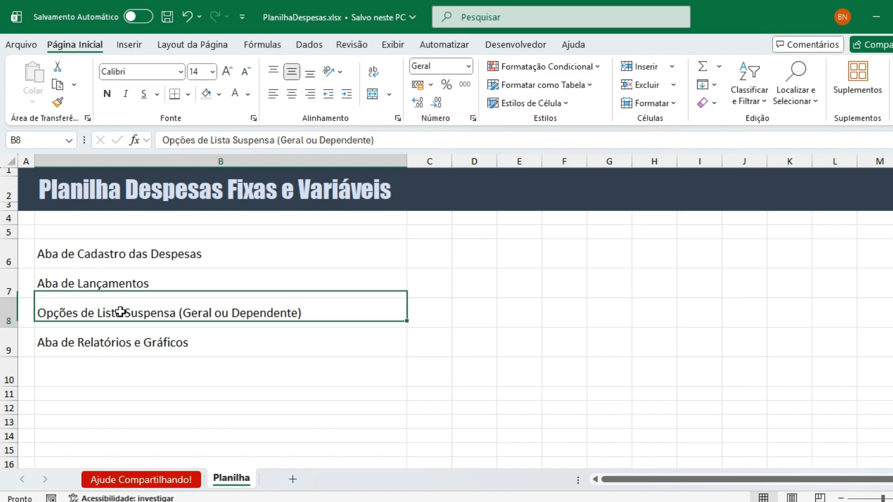
left_click(346, 94)
left_click(326, 95)
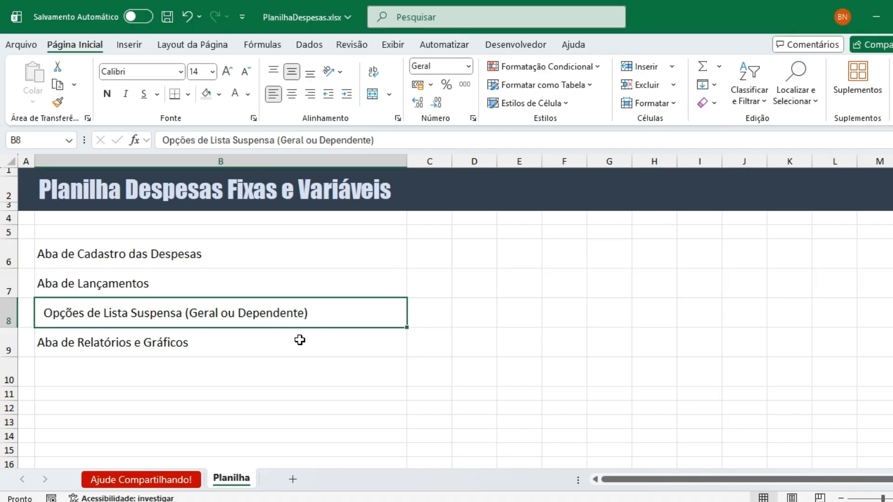
left_click(528, 291)
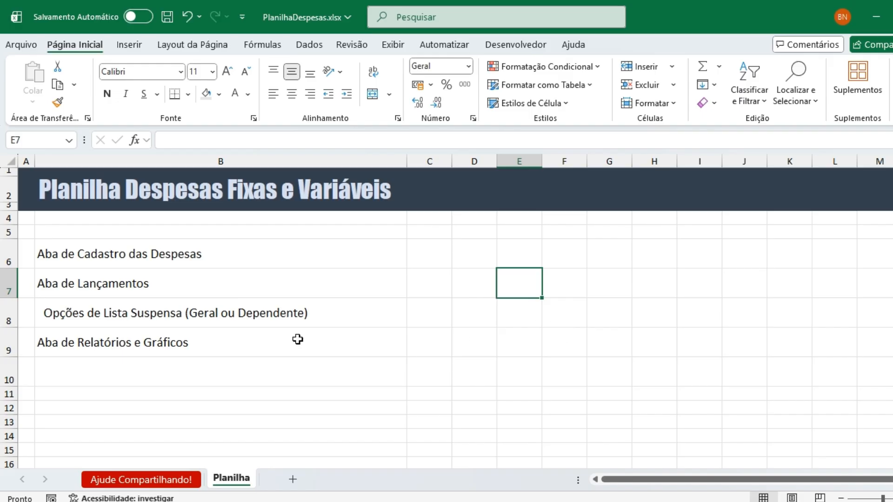
left_click(142, 312)
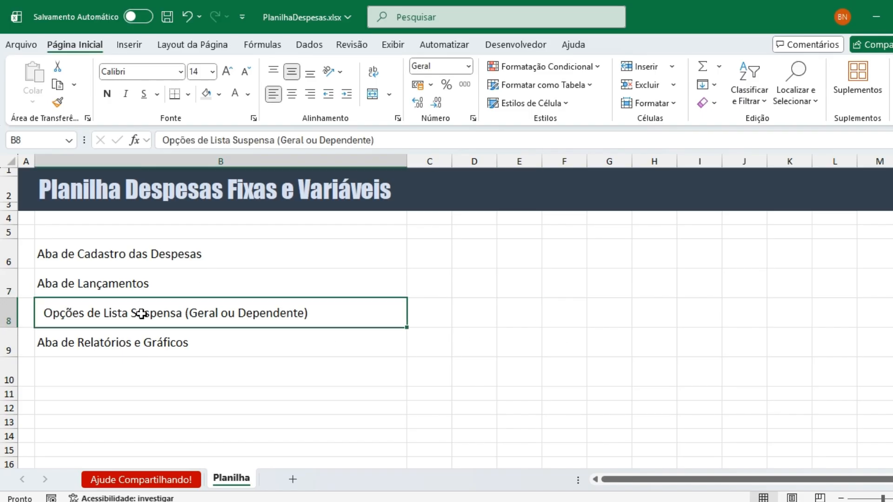
left_click(489, 312)
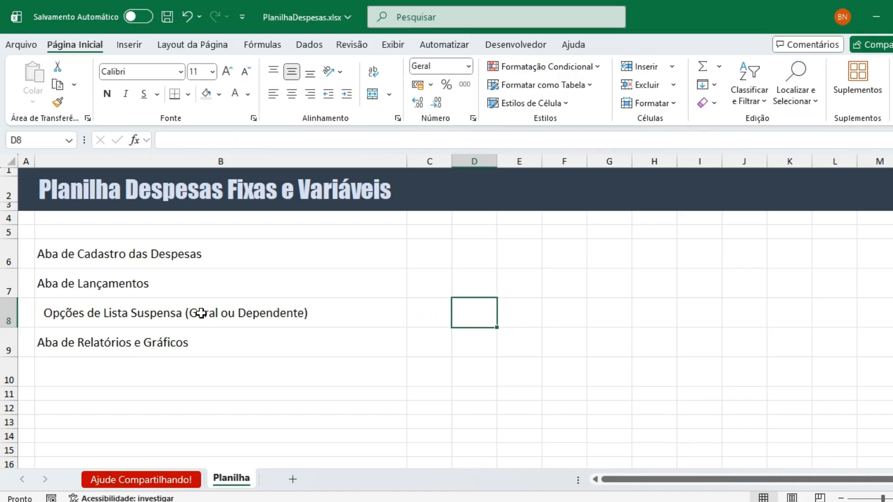
left_click(152, 342)
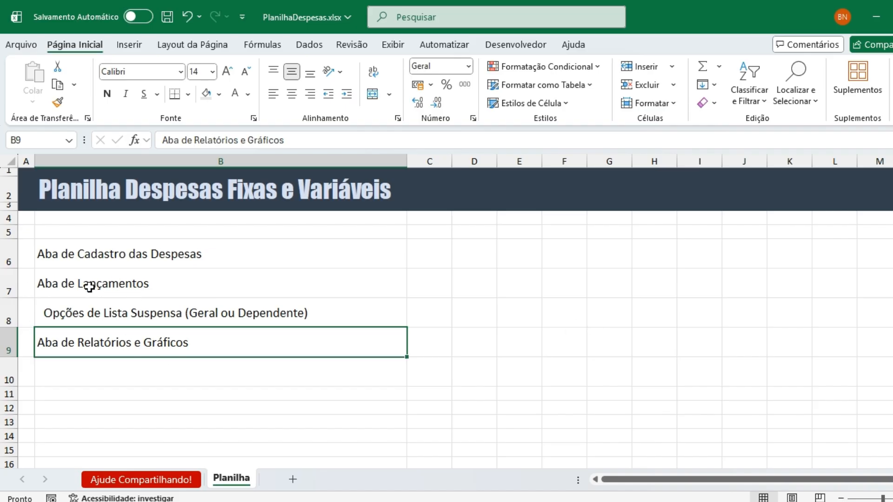
left_click(558, 303)
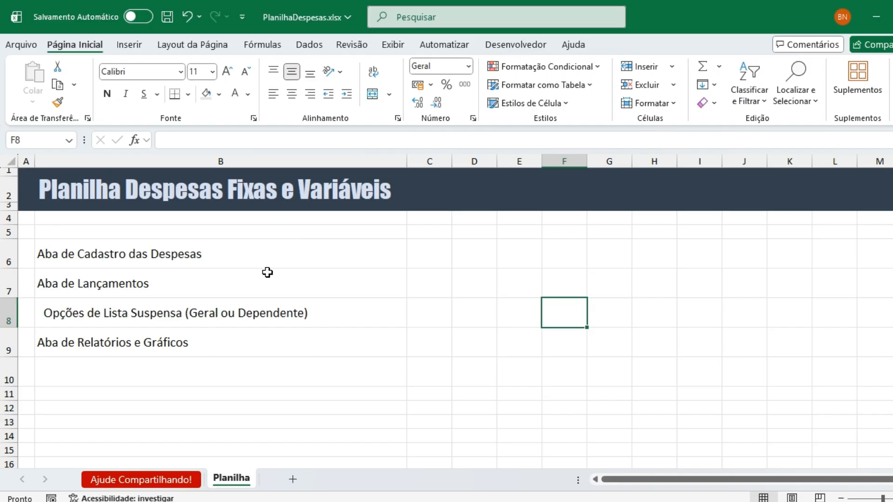
left_click(298, 392)
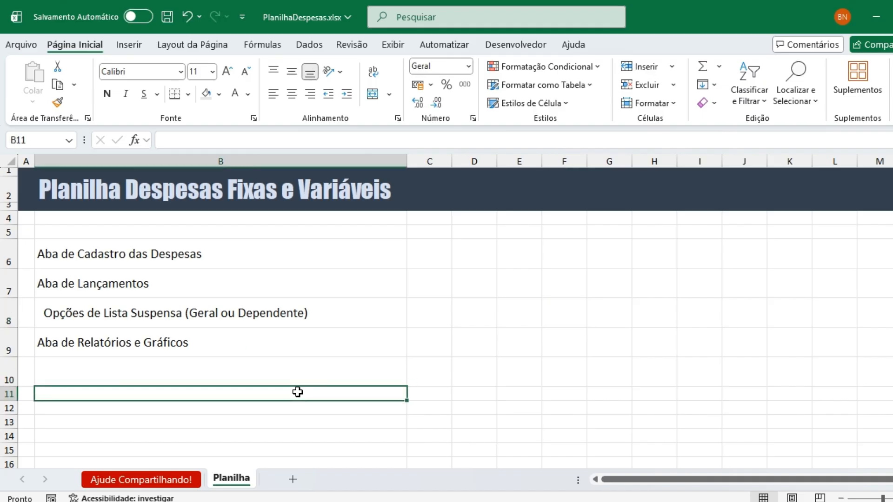
left_click(479, 294)
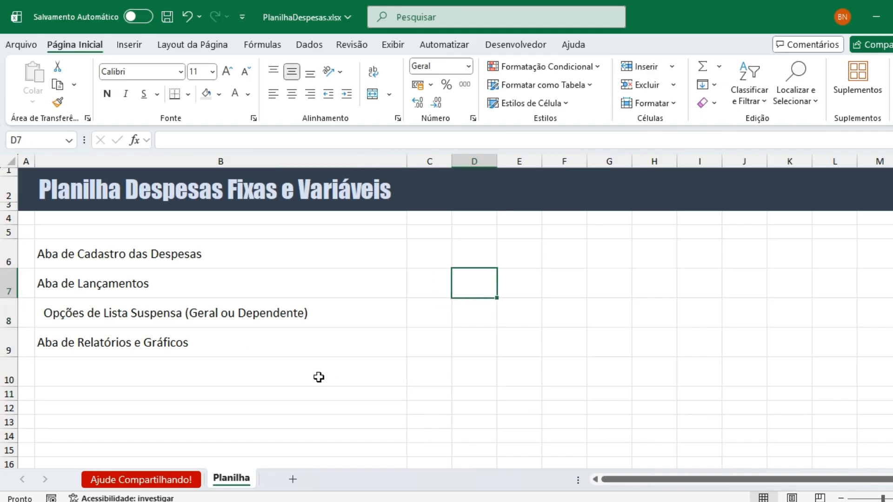
left_click(119, 253)
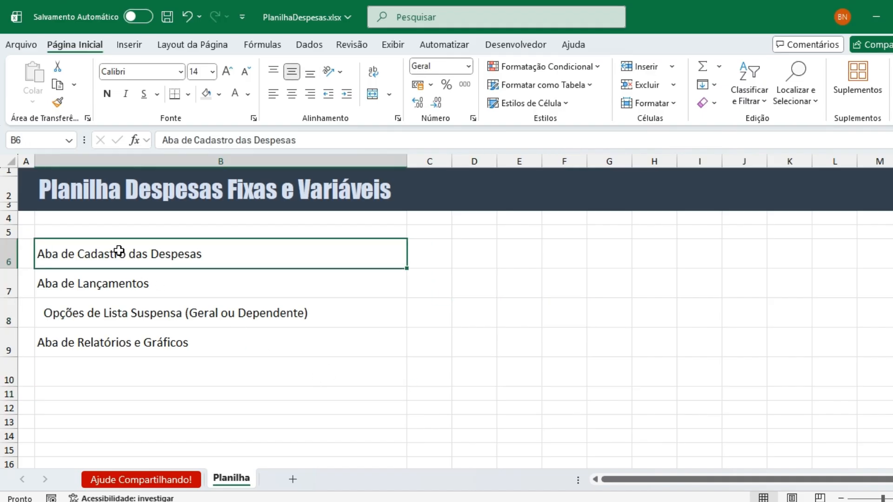
- Add a new worksheet to the workbook and name it Cadastro
left_click(293, 481)
double_click(295, 479)
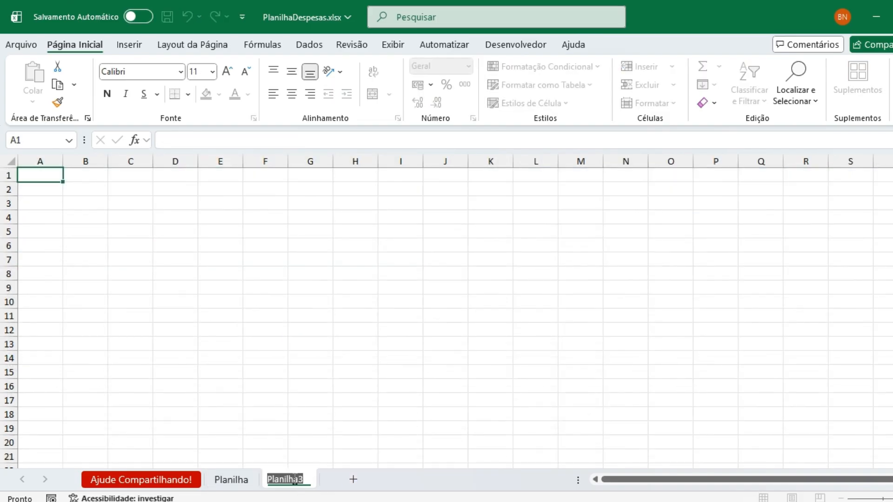
type("Cadast")
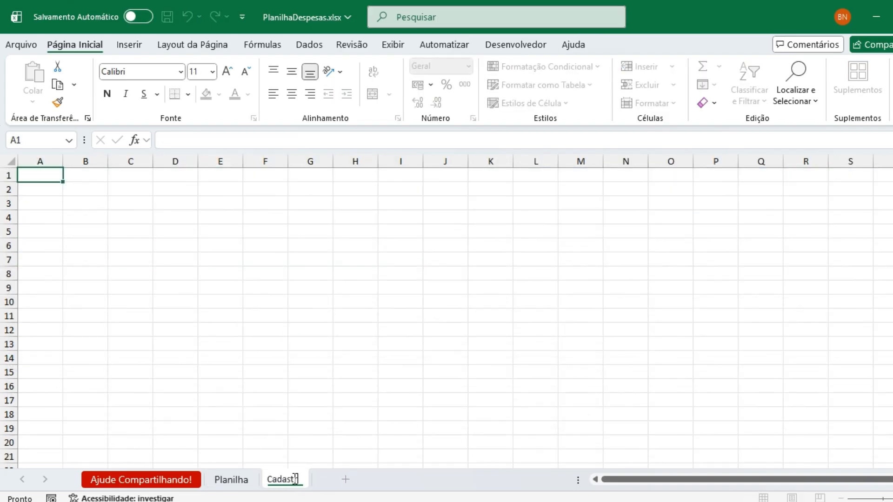
type("ro")
- Enter the headers Despesas in B2 and Categoria in C2 of the Cadastro sheet, widening column B
left_click(109, 191)
key("Left")
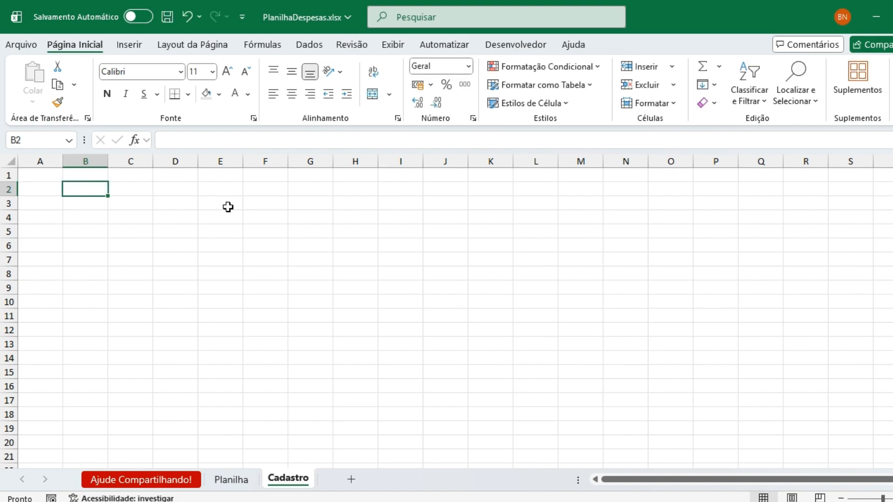
type("Despesas")
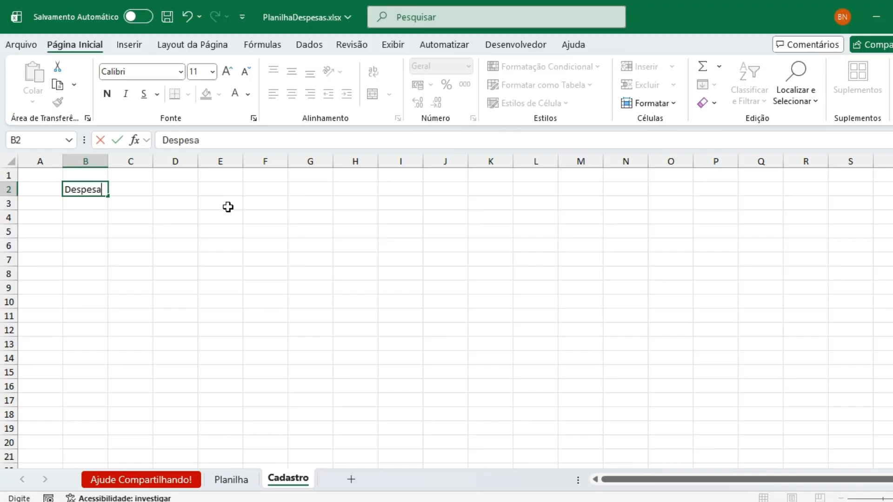
key("Return")
left_click_drag(106, 161, 144, 161)
left_click(175, 190)
type("Categoria")
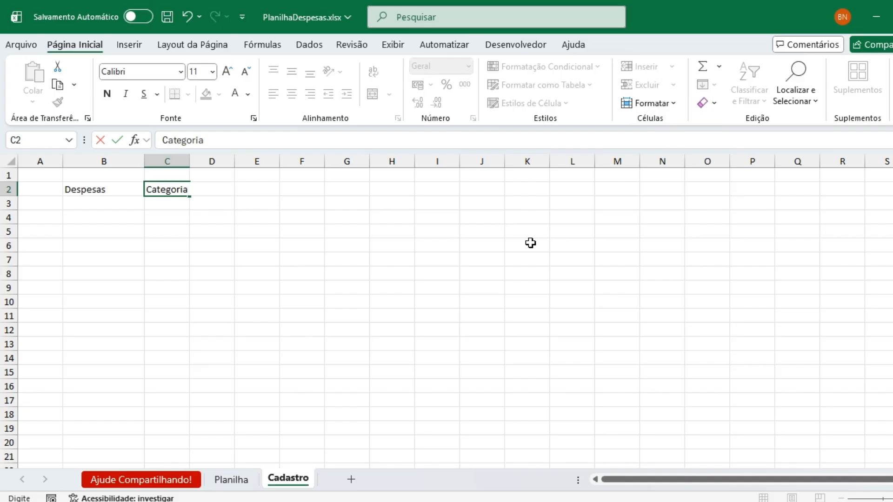
key("Return")
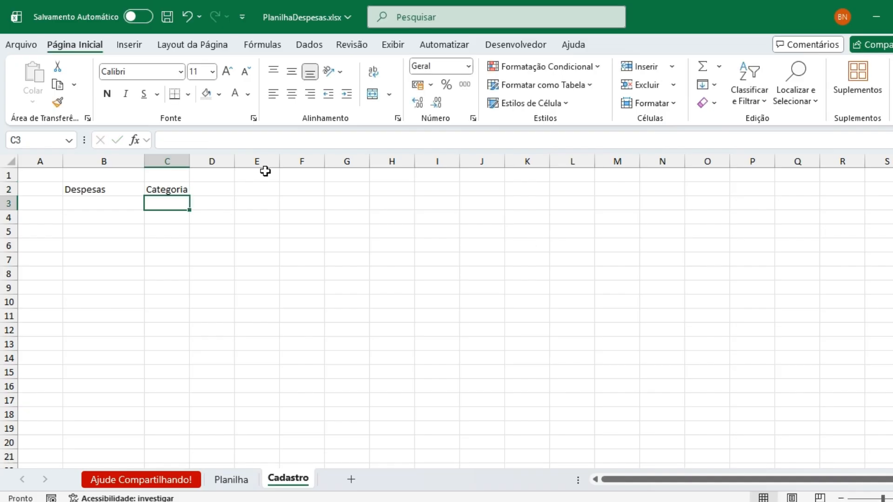
- Widen the Categoria column and slightly widen the Despesas column so both are about equally wide
left_click_drag(189, 161, 214, 161)
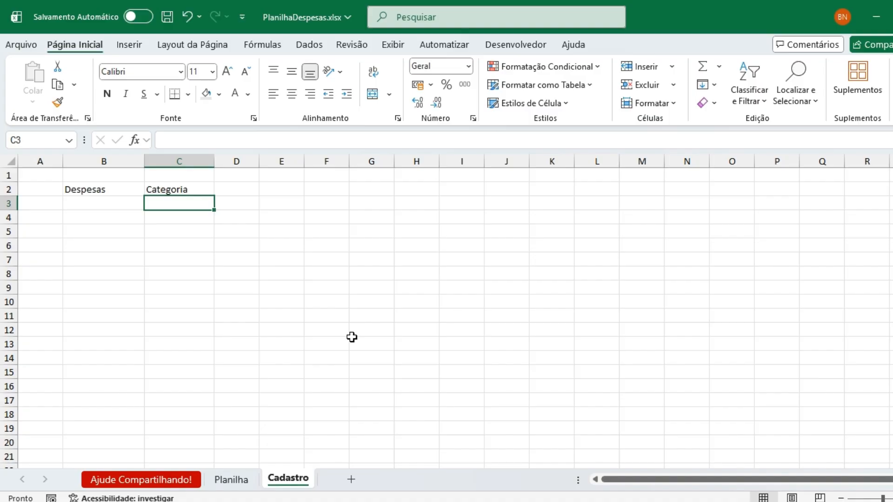
left_click(135, 203)
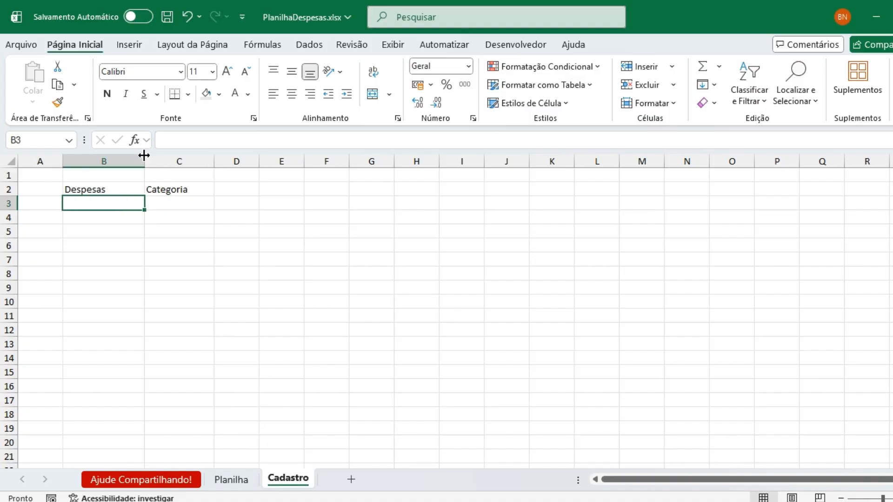
left_click_drag(145, 157, 149, 157)
left_click_drag(218, 156, 235, 156)
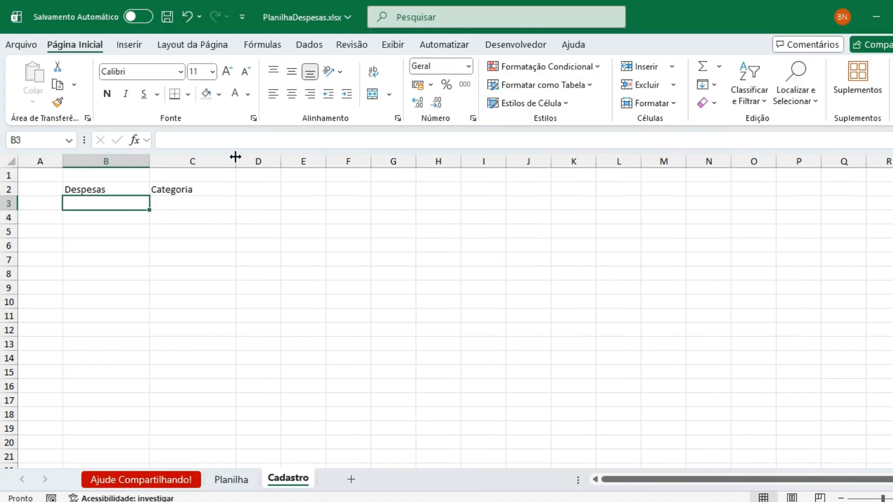
- List the expenses Aluguel, Luz, Condomínio, Água and Impostos in B3:B7 under the Despesas header
type("F")
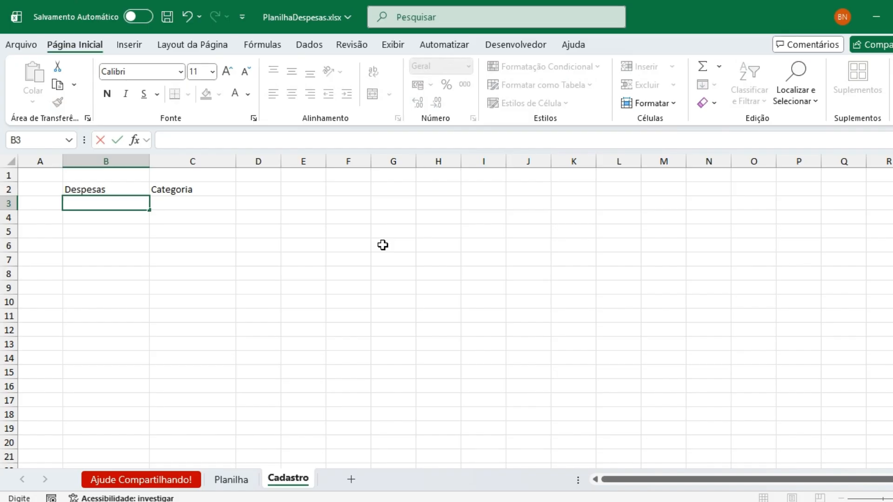
type("luguel")
key("Return")
type("Lu")
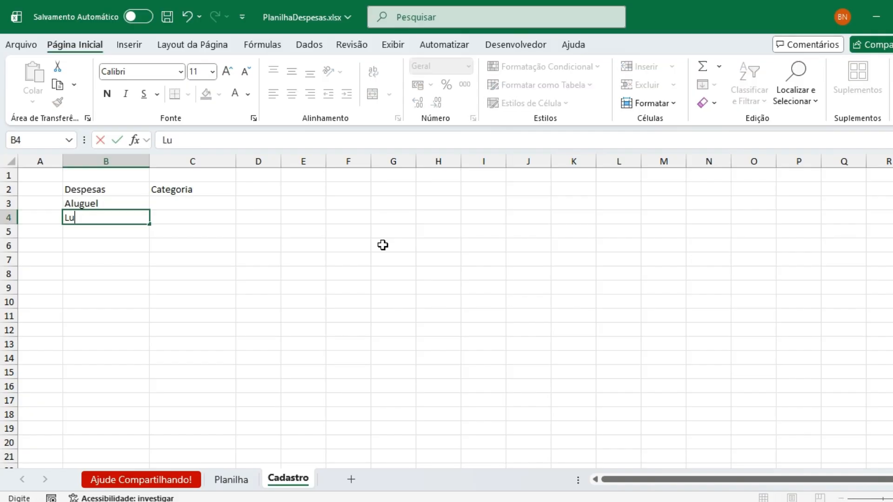
type("z")
key("Return")
type("Condom")
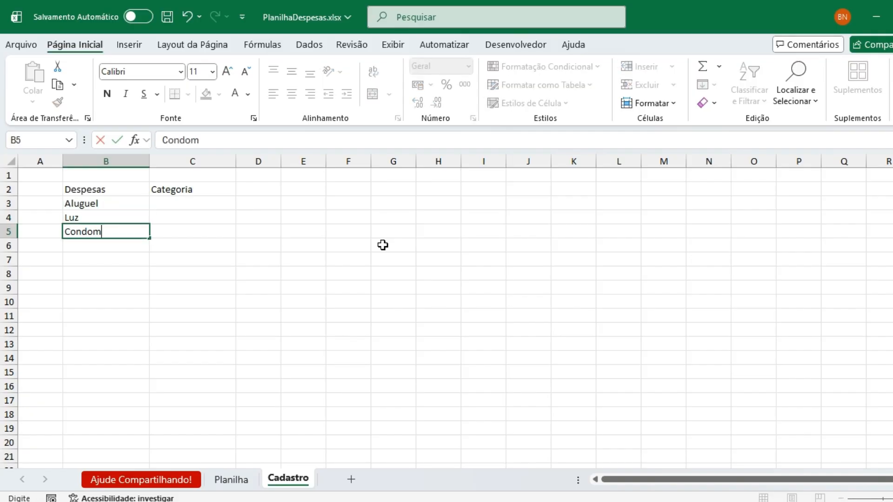
type("ínio")
key("Return")
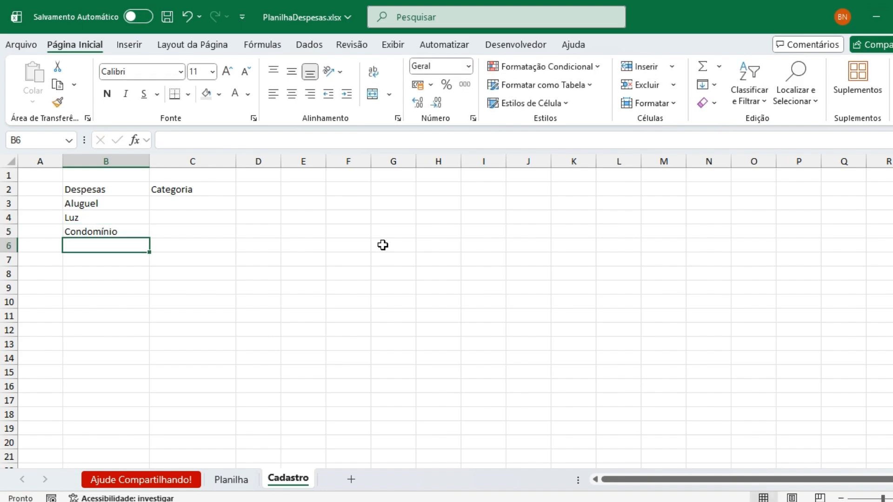
type("Água")
key("Return")
type("I")
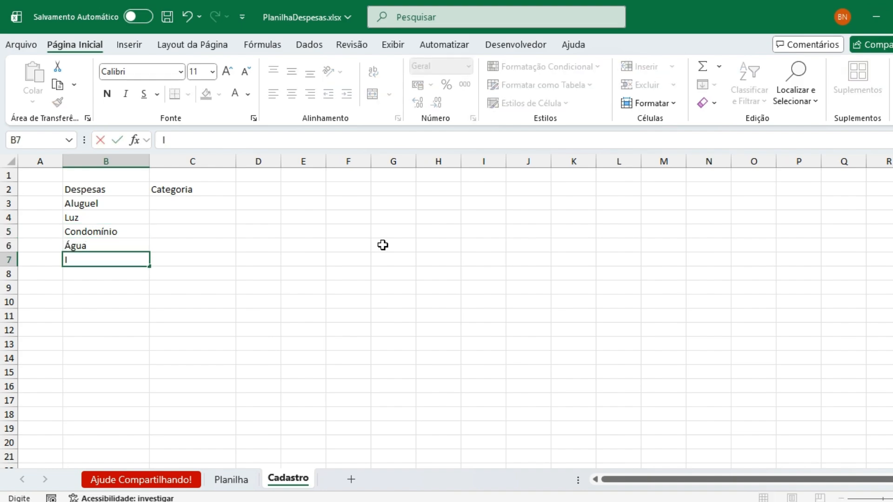
type("mpostos")
key("Return")
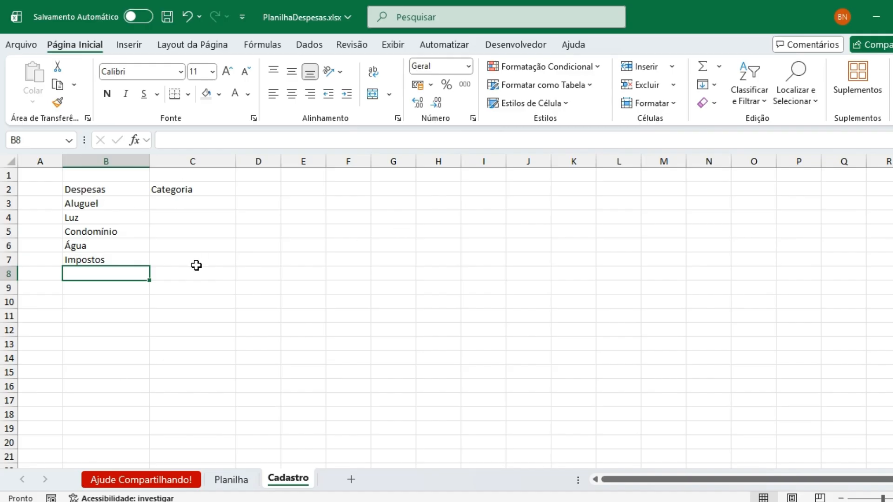
- Enter the category Fixa in C3 and copy it to C4:C7 for the remaining expenses
left_click(155, 205)
type("Fixa")
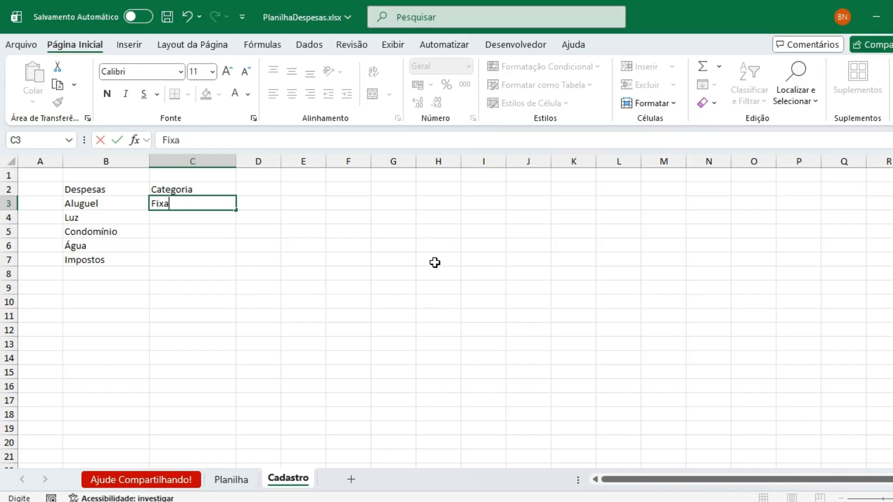
key("Return")
key("Up")
key("ctrl+c")
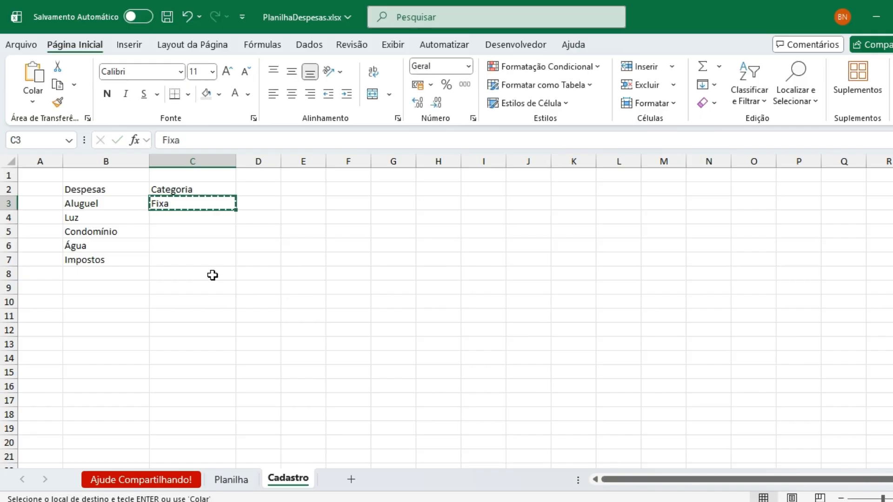
left_click_drag(182, 217, 185, 259)
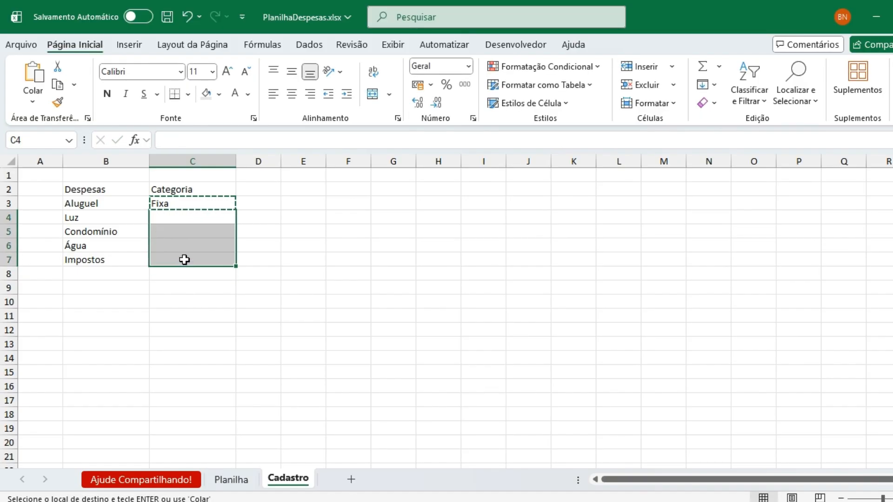
key("ctrl+v")
left_click(304, 245)
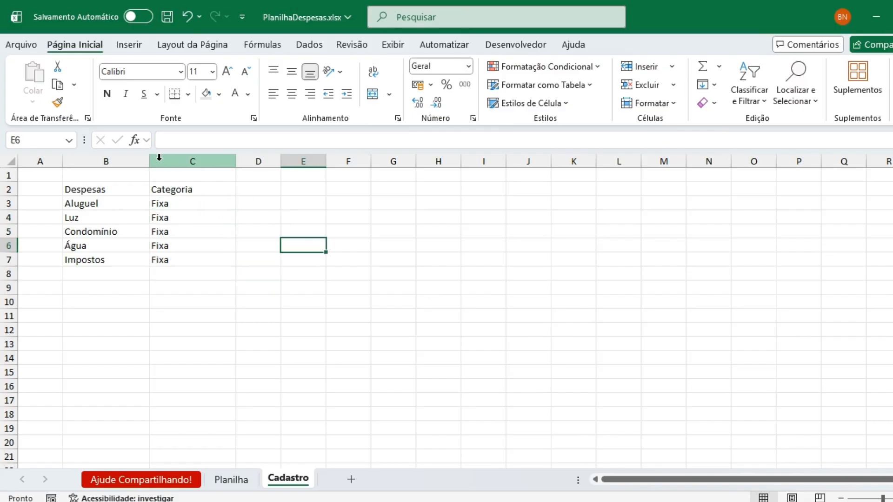
- Narrow column B to fit the expense names more closely and center the category entries in C3:C7
left_click_drag(149, 162, 132, 162)
left_click_drag(149, 200, 169, 255)
left_click(291, 95)
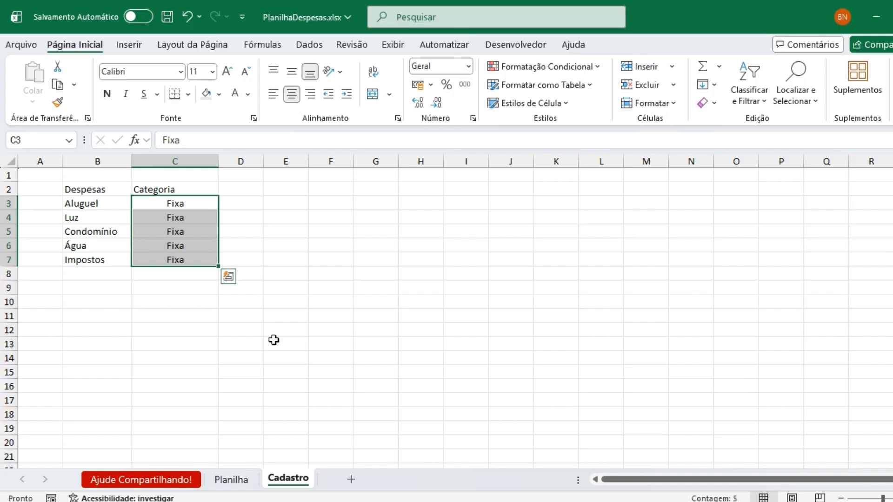
left_click(91, 271)
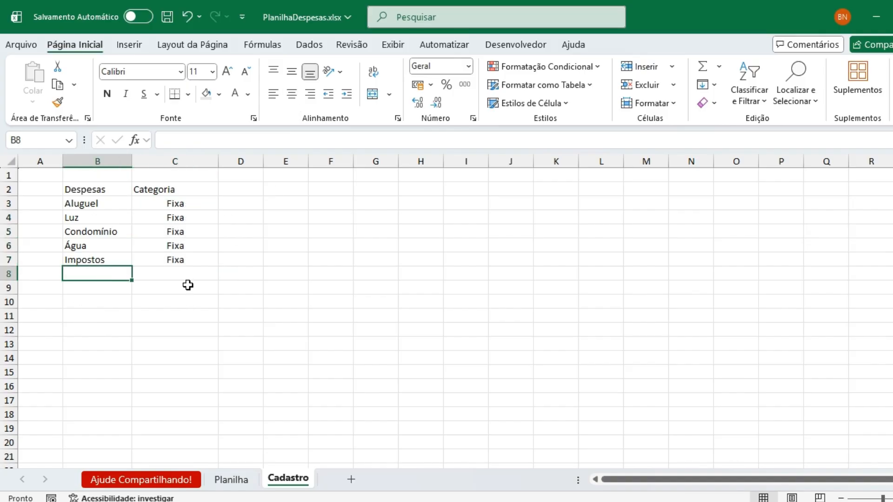
- Enter the category Variável in C12, leaving empty rows below the fixed expenses
left_click(97, 328)
left_click(193, 327)
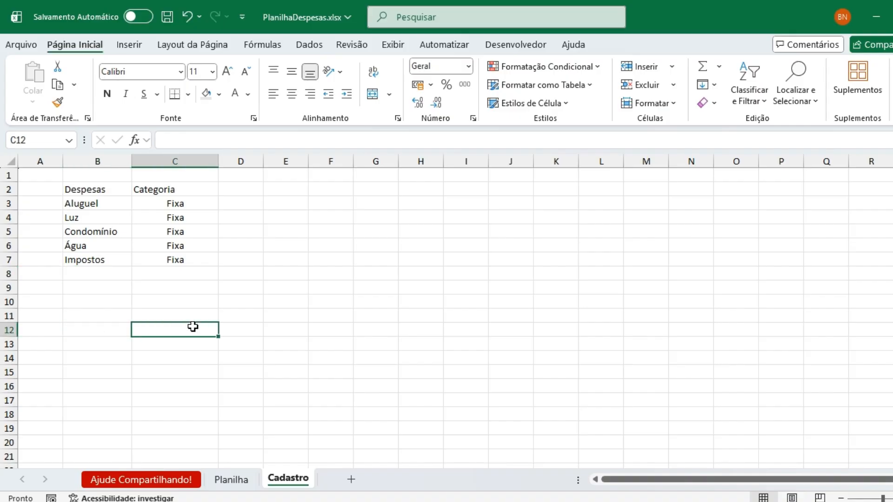
type("Variável")
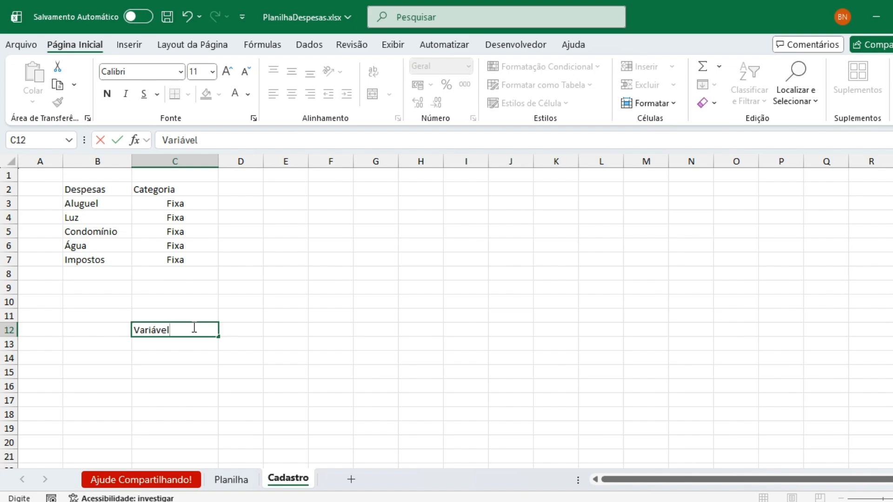
key("Return")
- List the variable expenses Combustível, Viagens, Marketing and Hospedagem in B12:B15
key("Up")
key("Left")
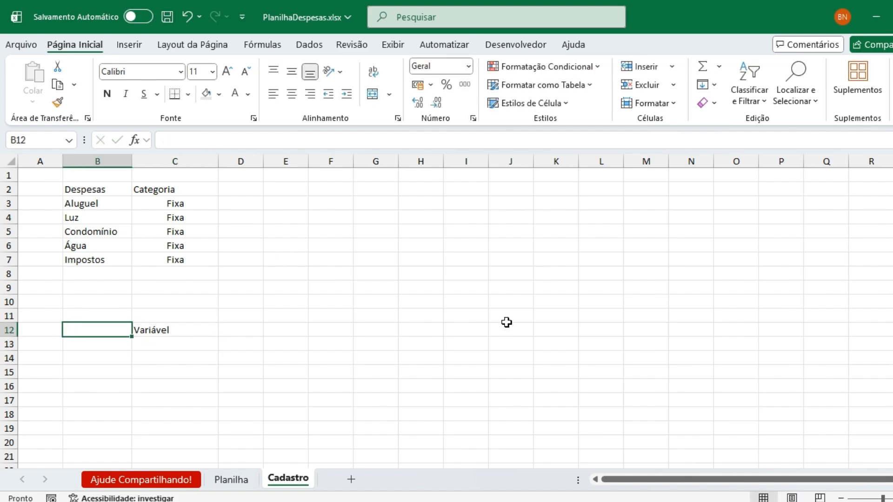
type("Combu")
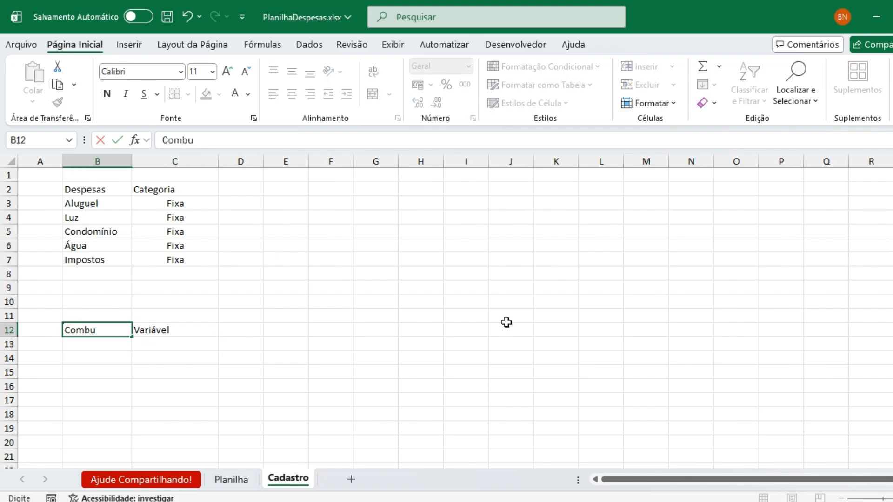
type("stível")
key("Return")
type("Viagens")
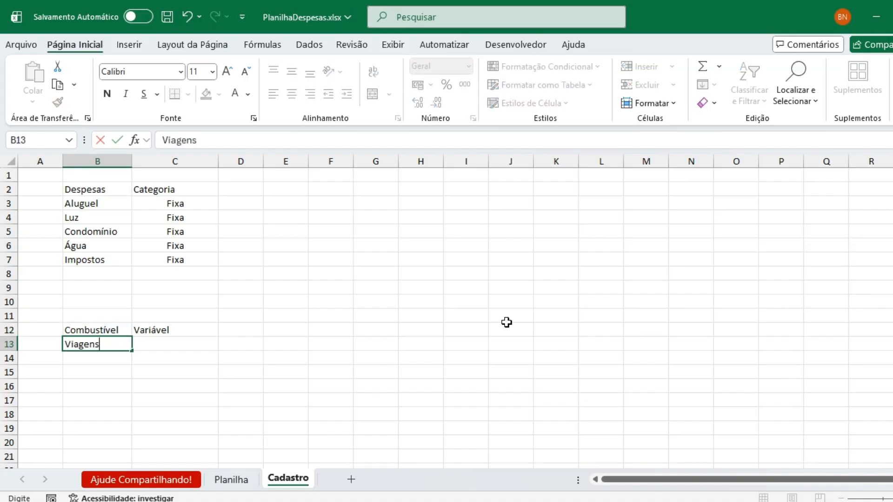
key("Return")
type("Ma")
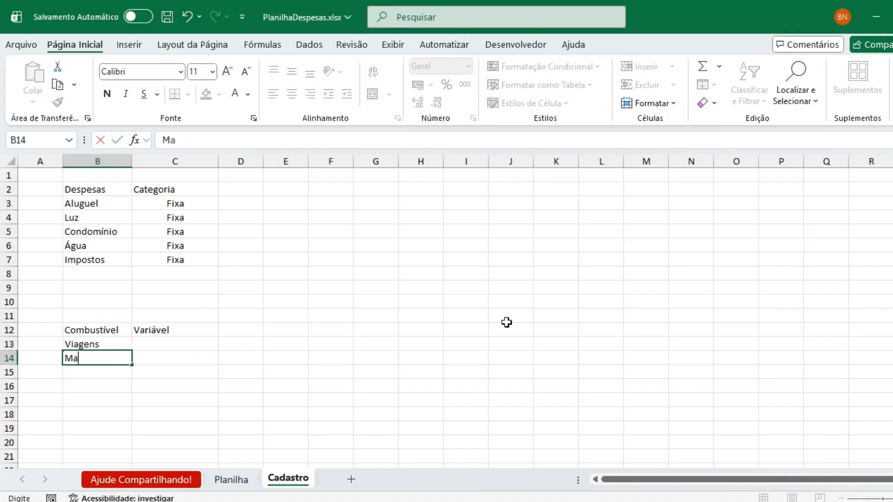
type("rketing")
key("Return")
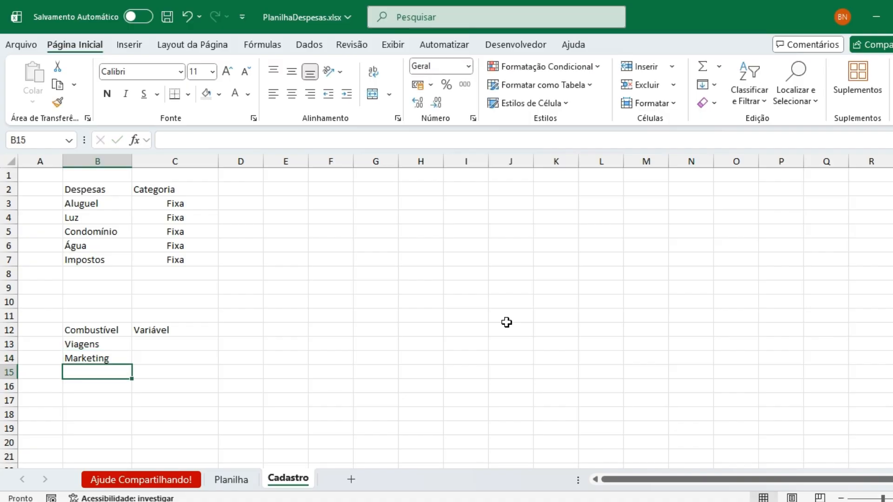
type("Hospedagem")
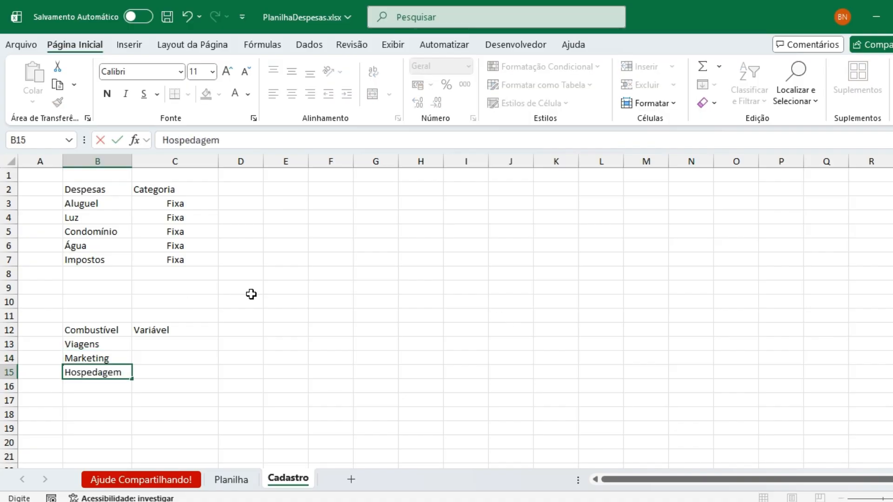
key("Return")
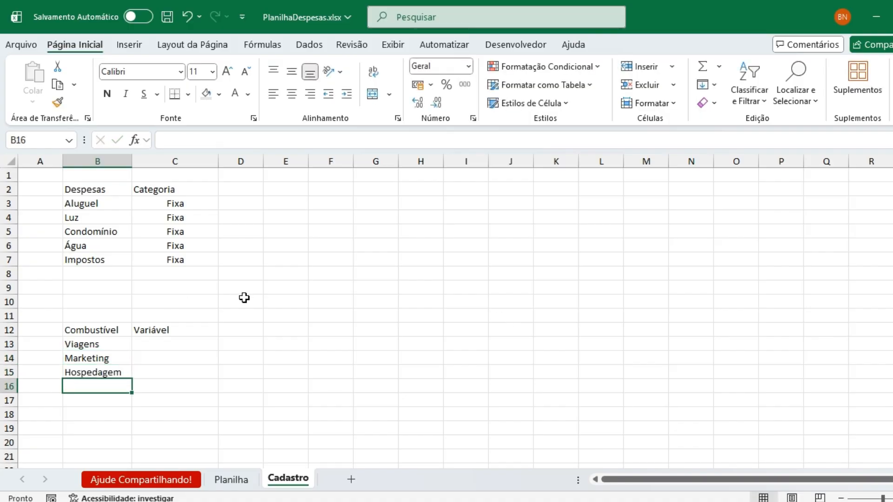
- Copy Variável from C12 down to C15 and center the entries in C12:C15 horizontally
left_click(194, 325)
left_click_drag(217, 334, 205, 383)
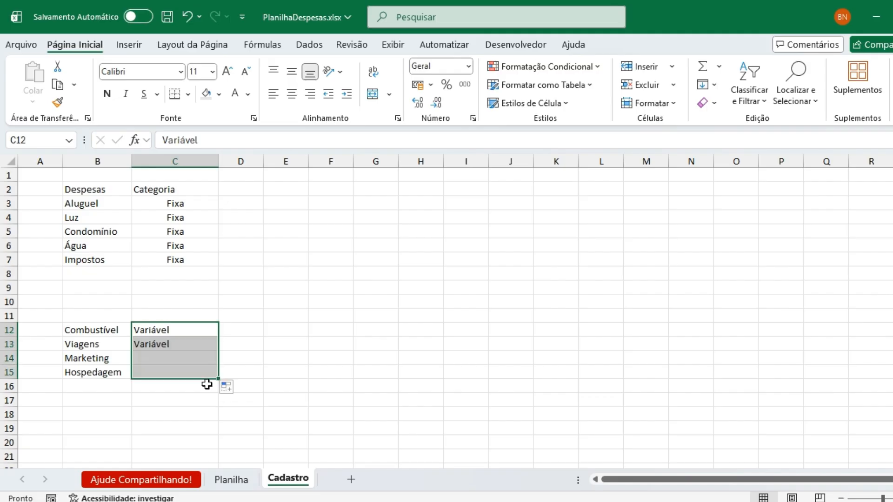
left_click(292, 93)
- Make row 2 taller and center the Despesas and Categoria headers horizontally and vertically
left_click(95, 189)
left_click_drag(10, 198, 10, 207)
left_click_drag(96, 199, 163, 200)
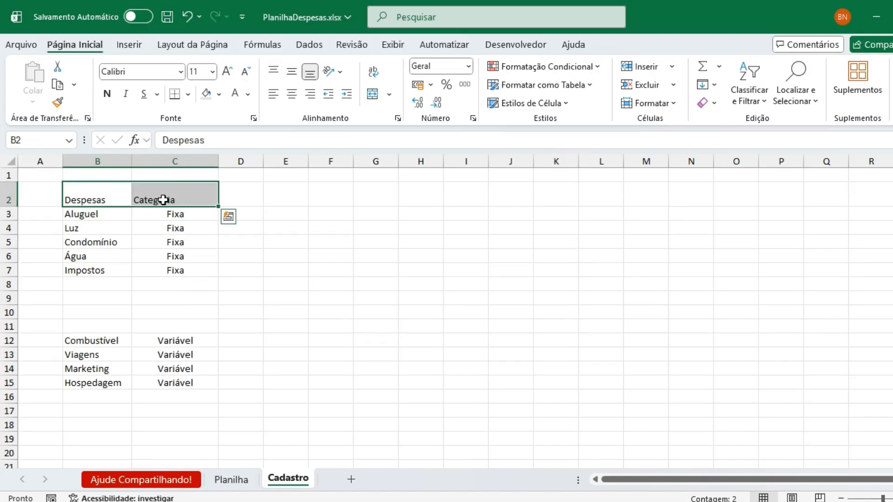
left_click(291, 93)
left_click(292, 71)
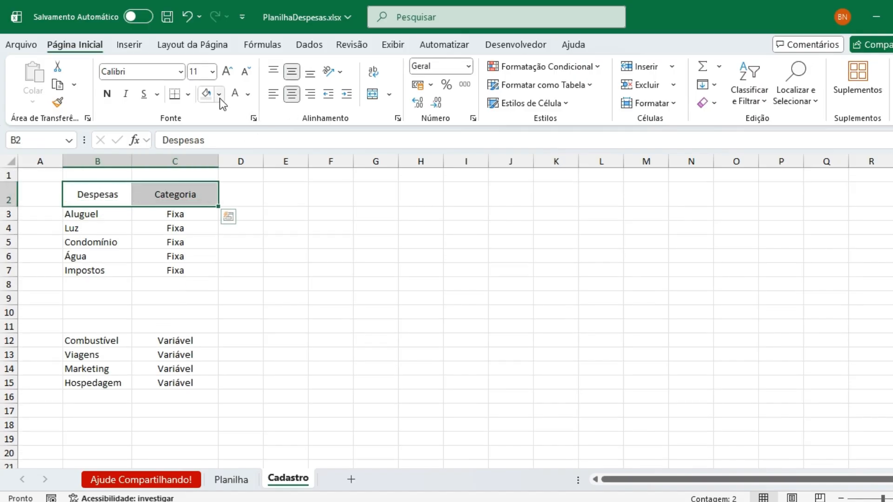
- Fill the header cells B2:C2 with light gray and make their text bold
left_click(205, 95)
left_click(299, 266)
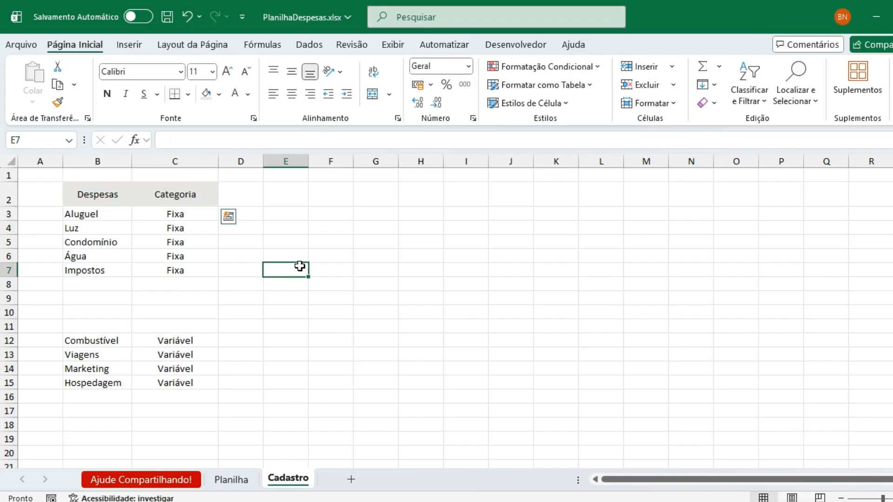
left_click_drag(113, 192, 175, 194)
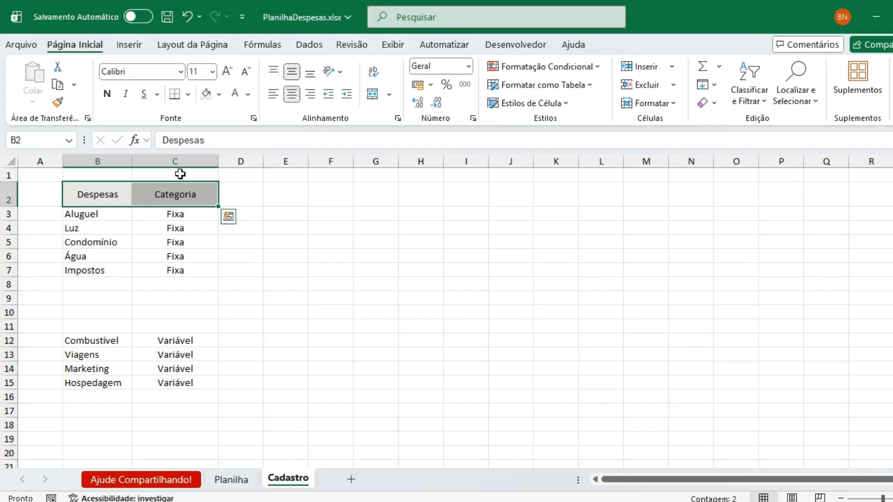
left_click(107, 94)
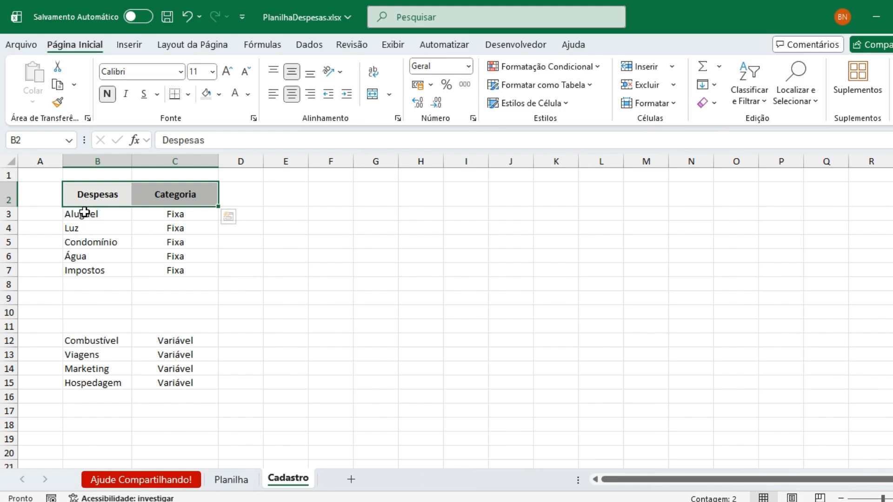
- Narrow the Categoria column slightly so it is about as wide as the Despesas column
mouse_move(84, 212)
left_mouse_down()
mouse_move(80, 261)
mouse_move(88, 228)
left_mouse_up()
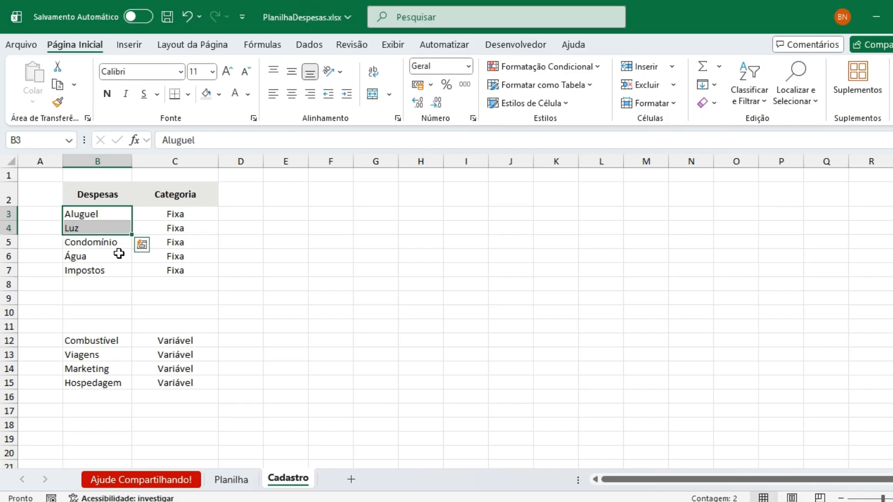
left_click(273, 254)
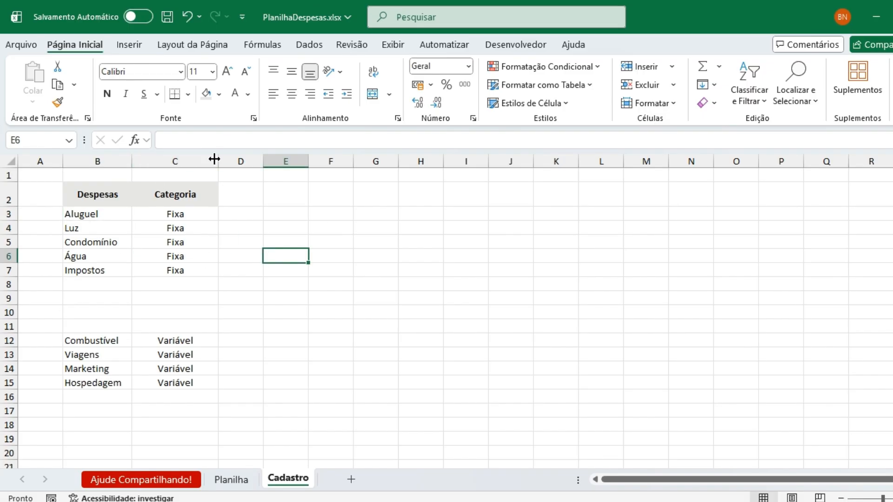
mouse_move(214, 161)
left_mouse_down()
mouse_move(190, 160)
mouse_move(196, 161)
left_mouse_up()
left_click(342, 309)
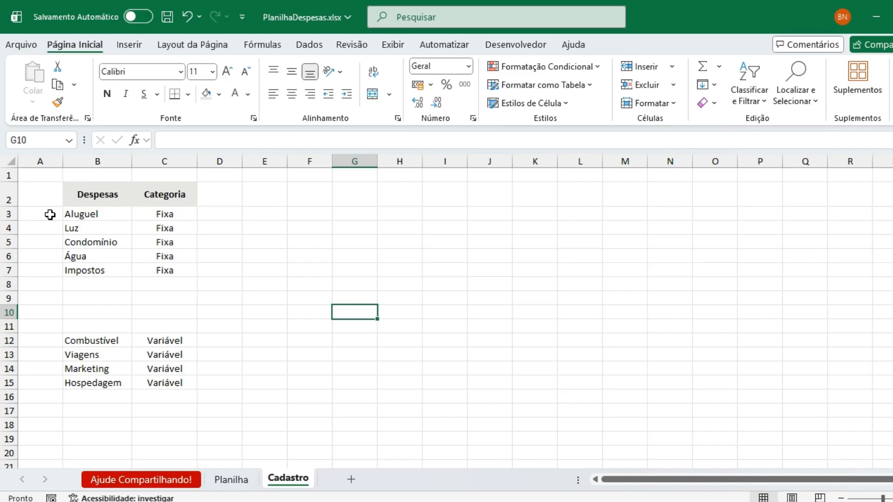
- Apply all borders to the range B3:C27, including the empty rows reserved for more expenses
mouse_move(110, 212)
left_mouse_down()
mouse_move(126, 233)
mouse_move(144, 467)
mouse_move(150, 446)
left_mouse_up()
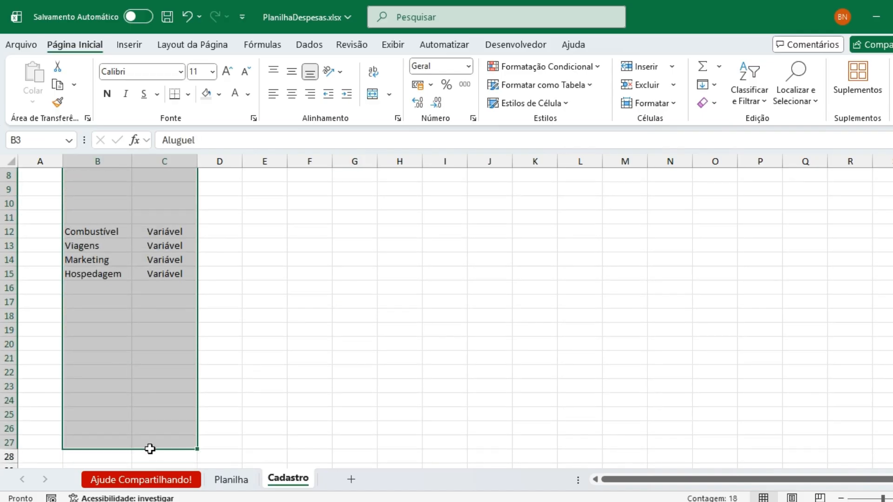
left_click(217, 94)
left_click(189, 95)
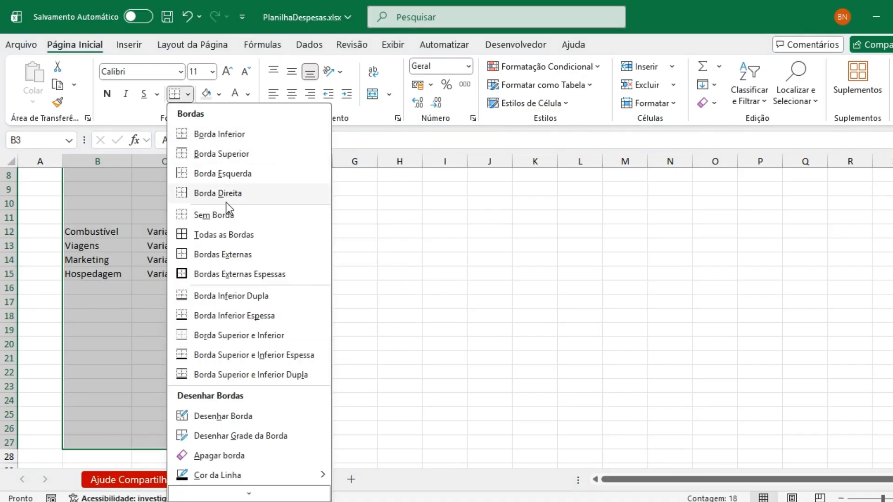
left_click(215, 237)
scroll(152, 276, "up", 3)
left_click(152, 280)
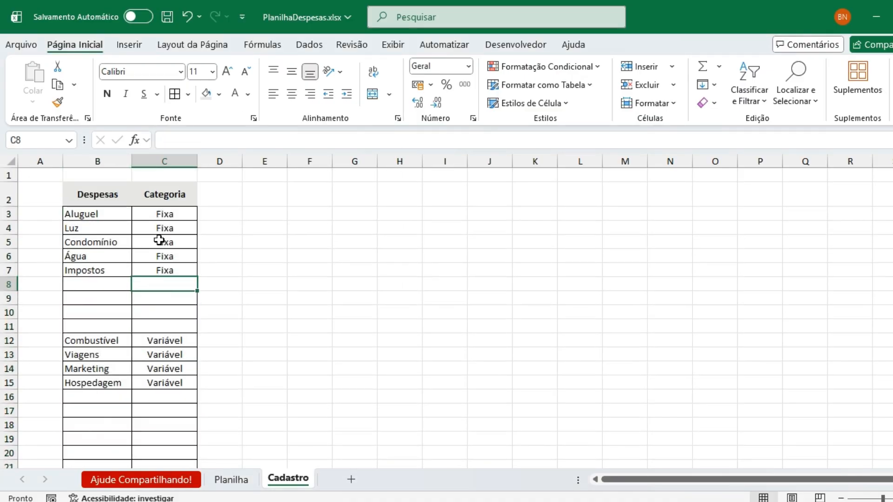
- Apply all borders to the header cells B2:C2
left_click_drag(93, 194, 172, 195)
left_click(175, 93)
left_click(312, 226)
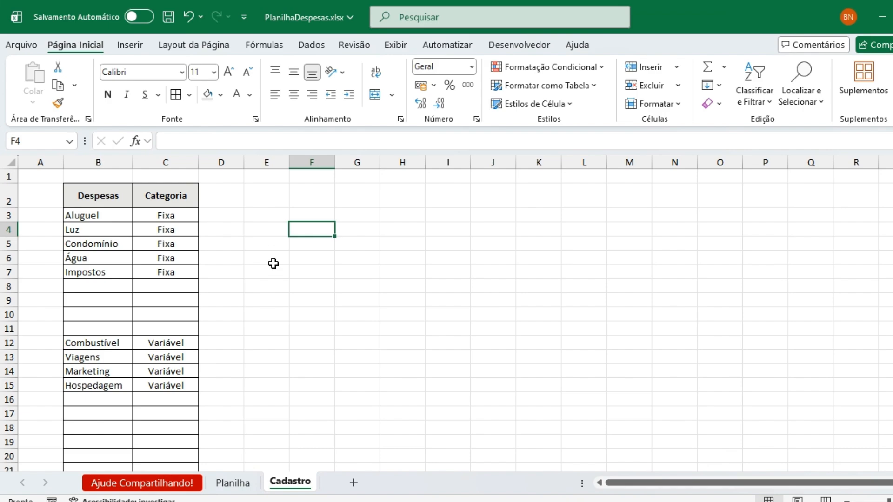
- Check the sheet outline on Planilha, then add a new sheet after Cadastro and name it Lançamentos
left_click(234, 482)
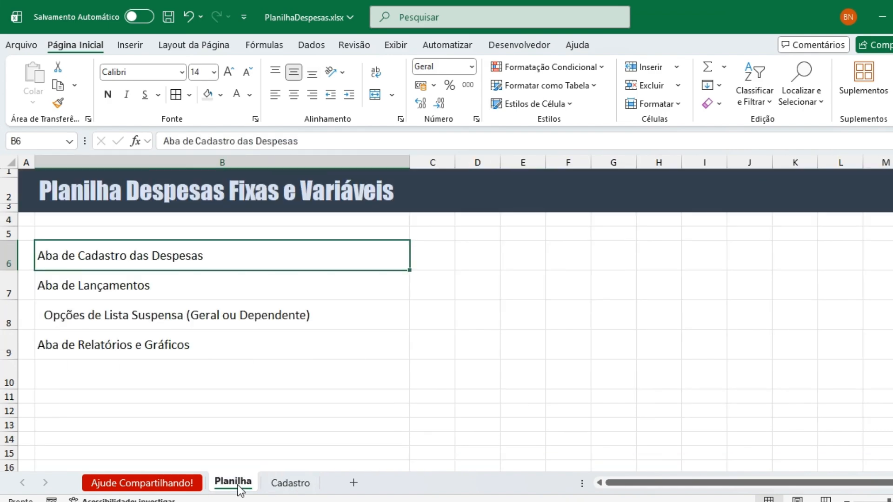
left_click(212, 297)
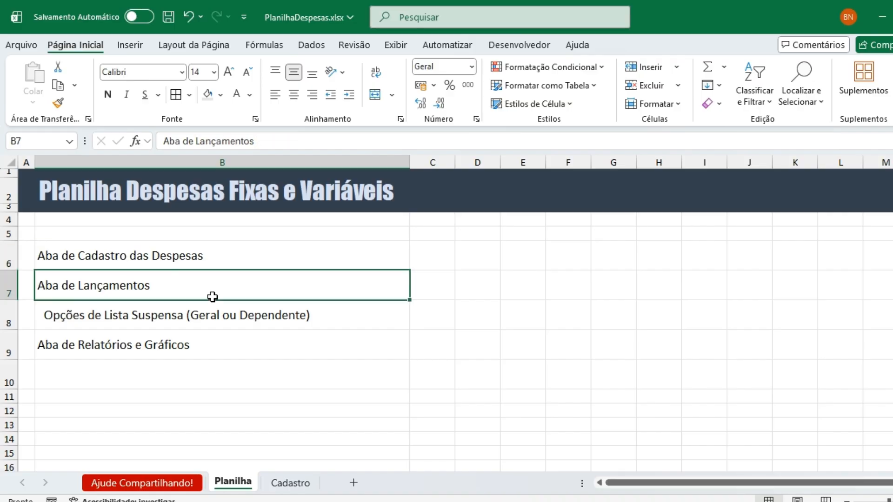
left_click(290, 482)
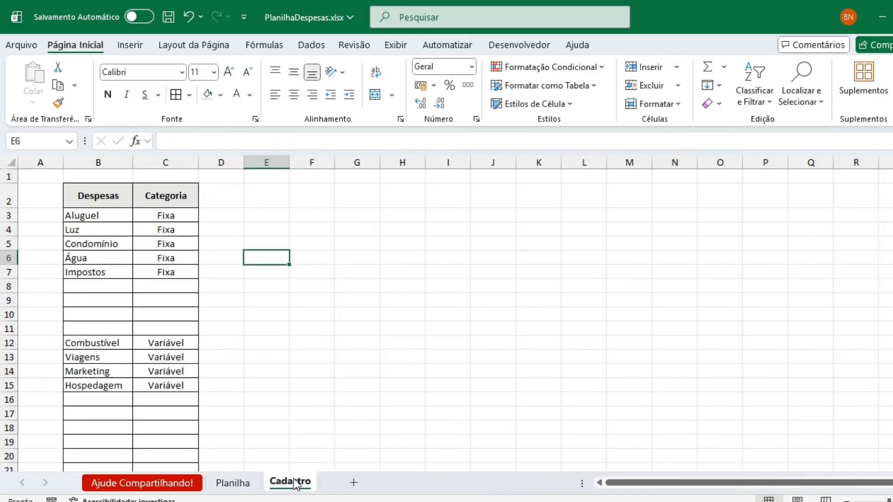
left_click(353, 484)
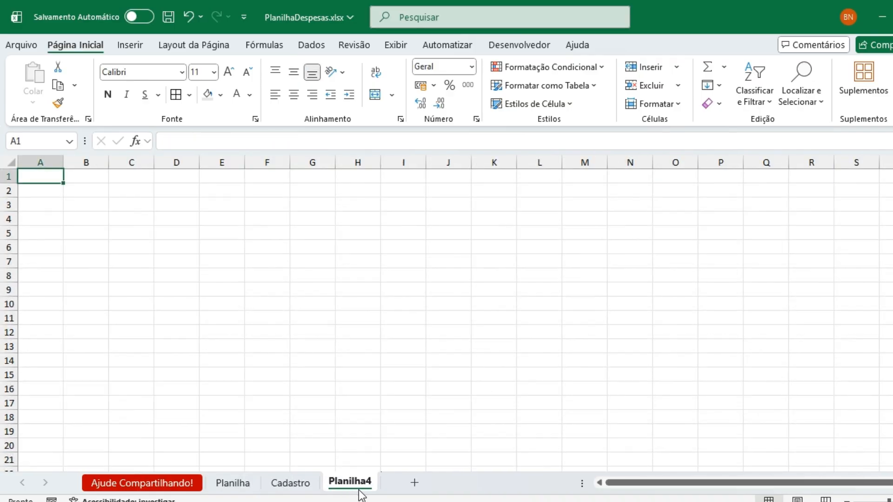
double_click(356, 486)
type("Lan")
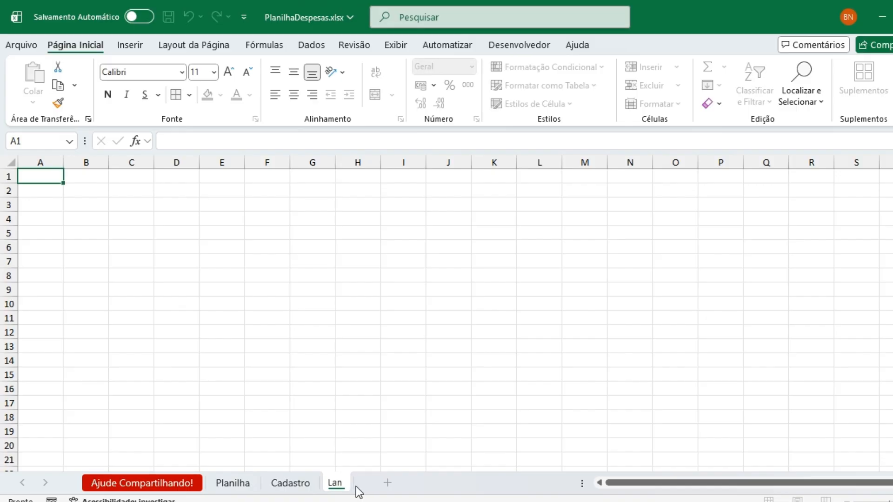
type("damentos")
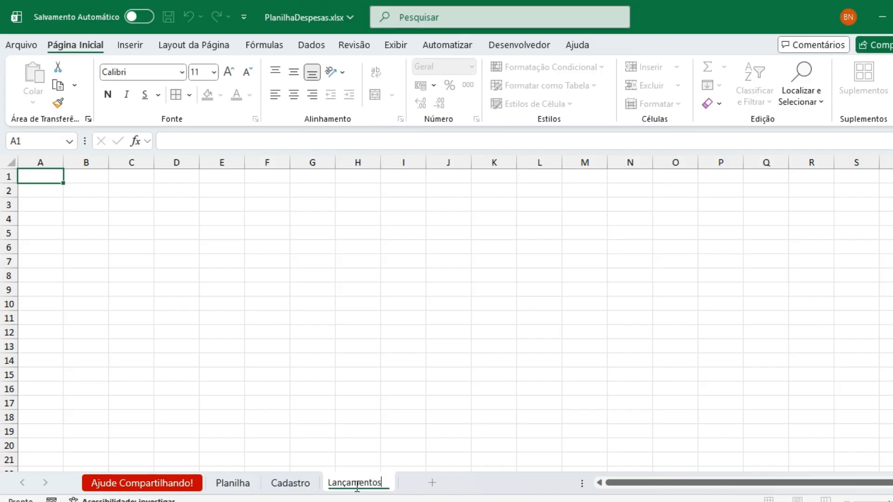
key("Return")
left_click(127, 176)
left_click_drag(18, 184, 18, 177)
left_click(102, 184)
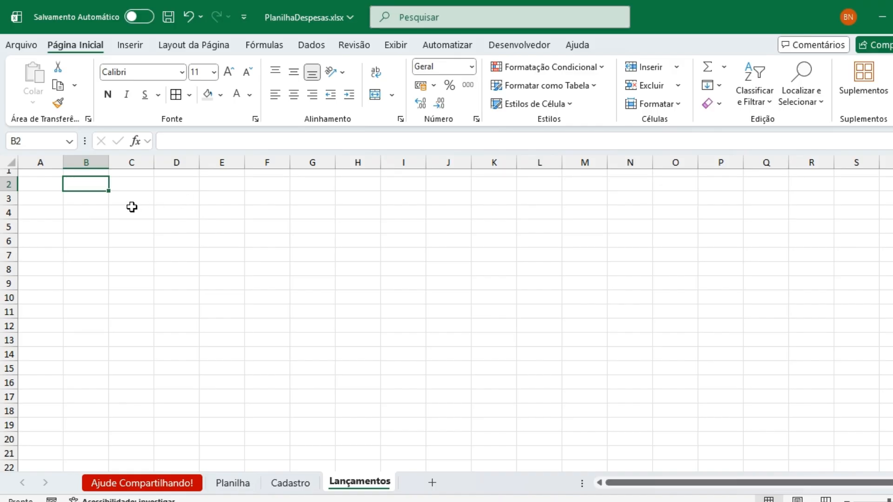
- Make row 1 of the Lançamentos sheet taller and fill the whole row with dark blue-gray
left_click_drag(17, 177, 16, 191)
left_click(6, 176)
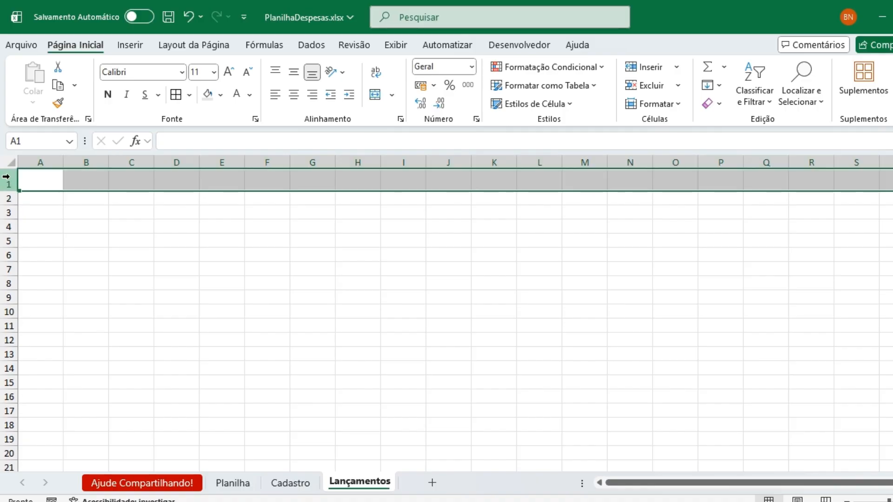
left_click(221, 97)
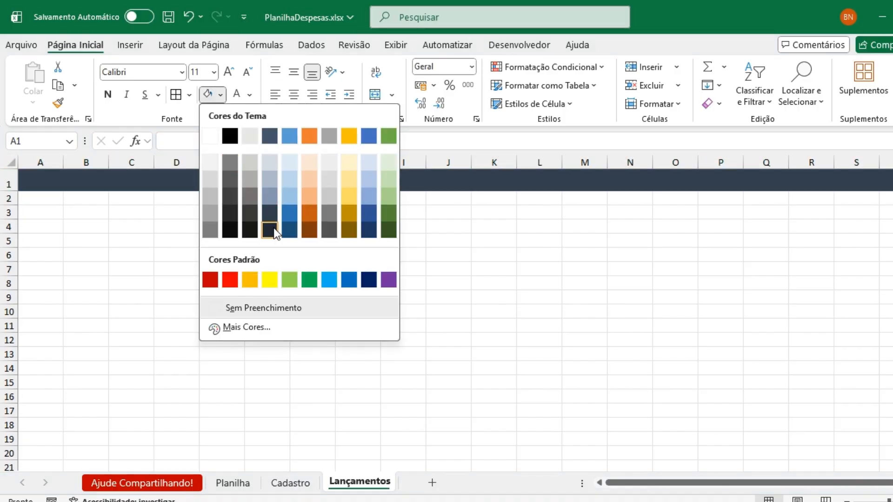
left_click(270, 212)
- Enter the title Lançamentos in B1
left_click(97, 180)
type("La")
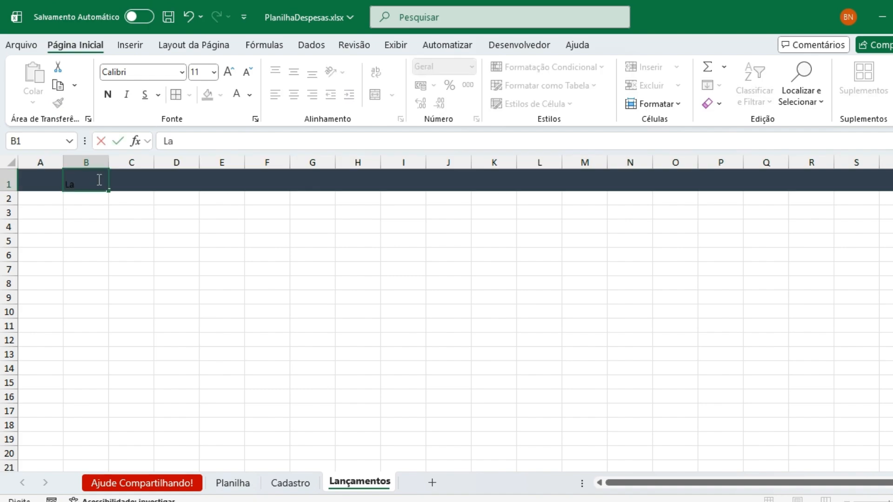
type("nçamentos")
key("Return")
- Format the title in B1 as white, bold, 16-point text aligned to the vertical middle
left_click(98, 179)
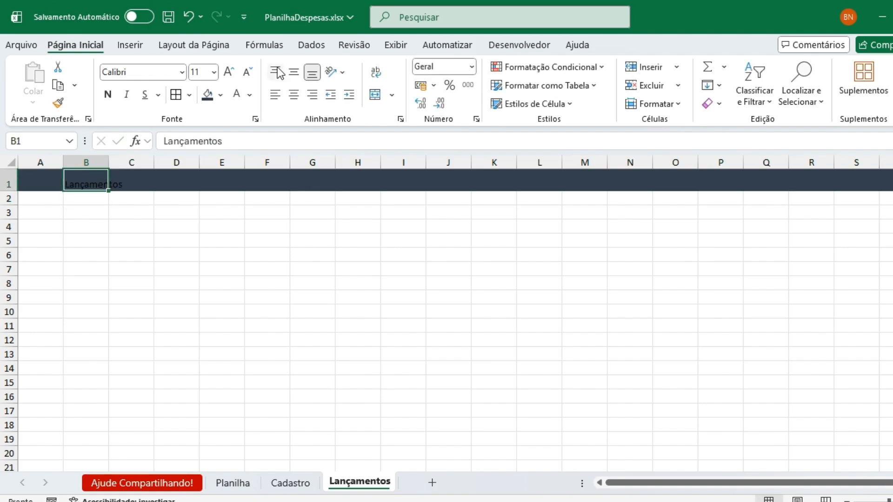
left_click(236, 94)
left_click(294, 72)
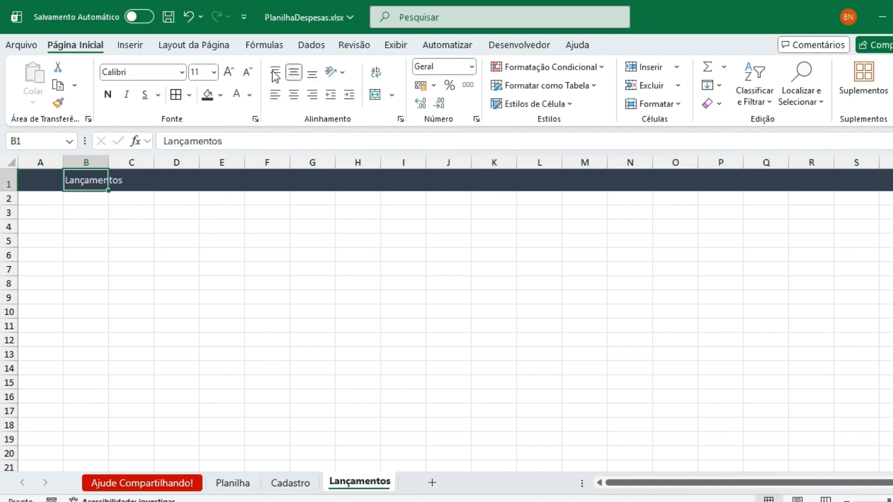
left_click(107, 94)
left_click(228, 72)
left_click(228, 72)
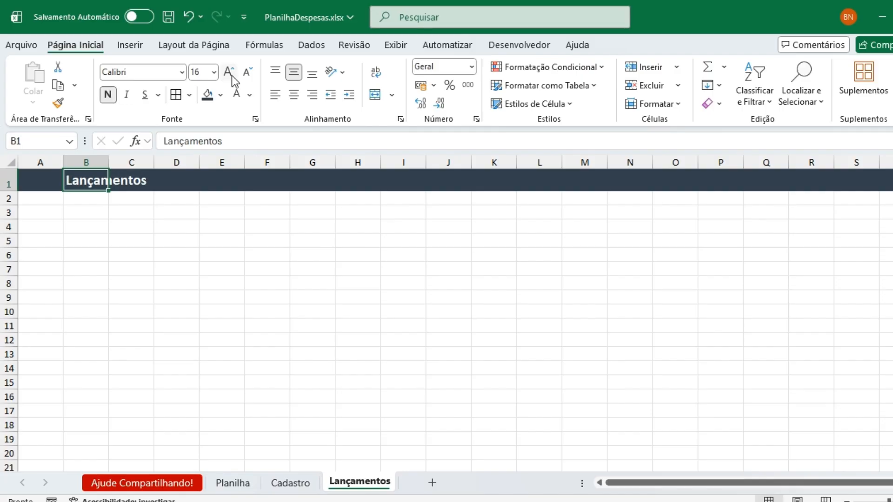
- Enter the column headers Data in B3 and Mês in C3 of the Lançamentos sheet
left_click(91, 211)
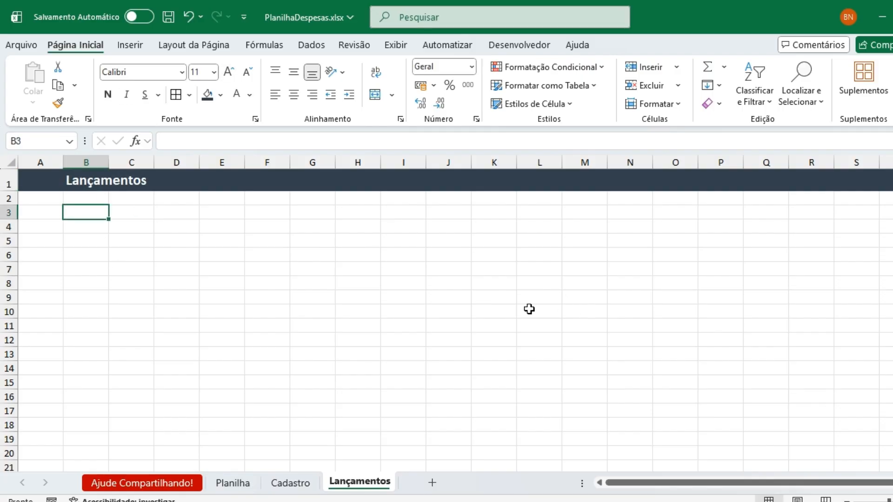
type("Data")
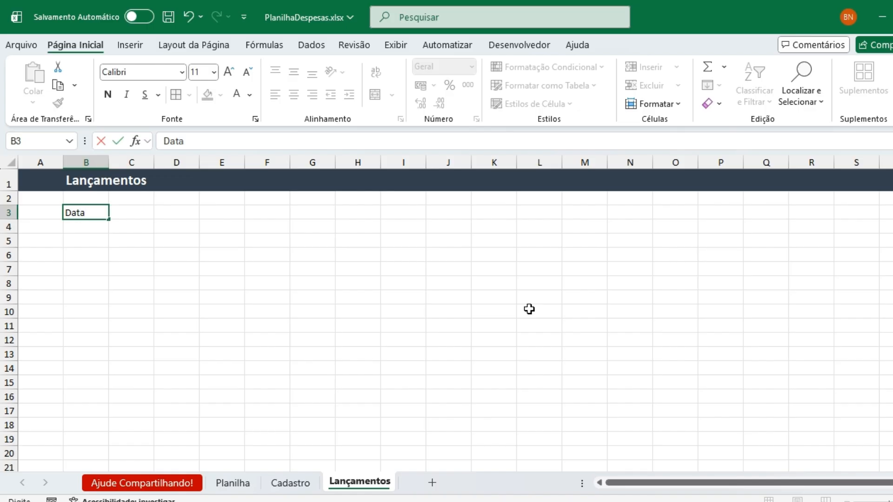
key("Return")
key("Up")
key("Right")
type("M")
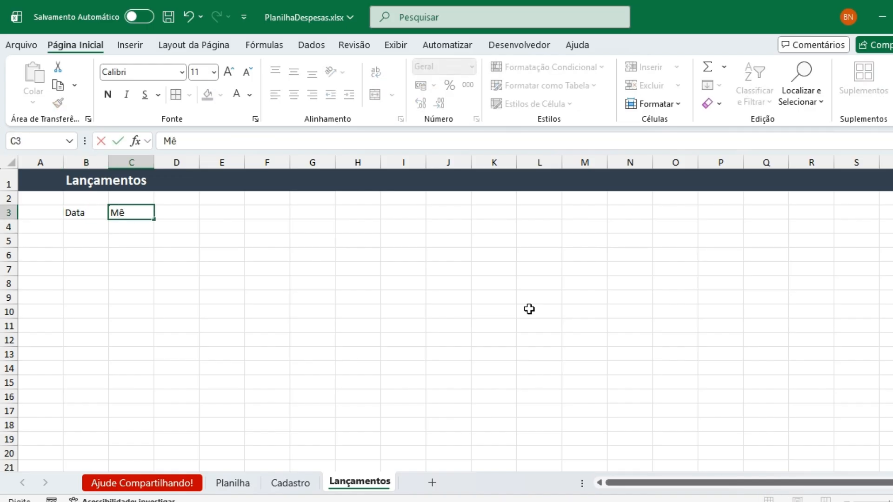
type("ês")
key("Return")
key("Up")
key("Right")
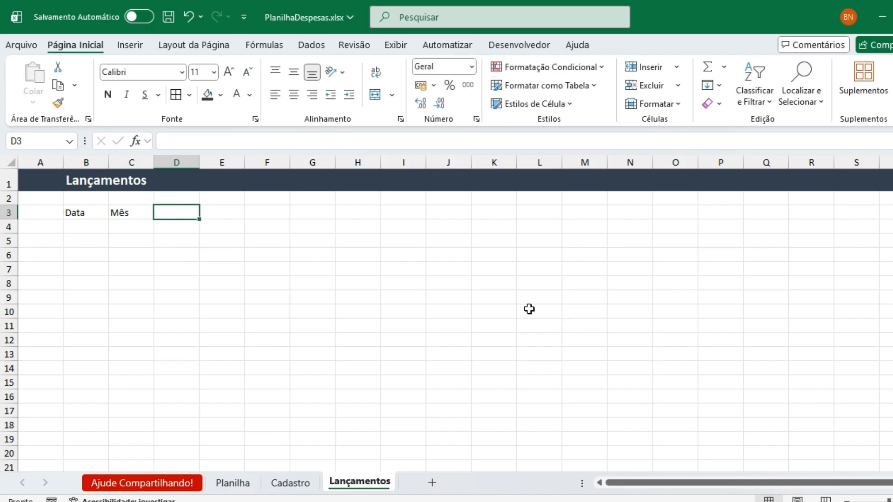
- Enter the headers Despesa in D3 and Categoria in E3, and widen column E slightly
type("Despes")
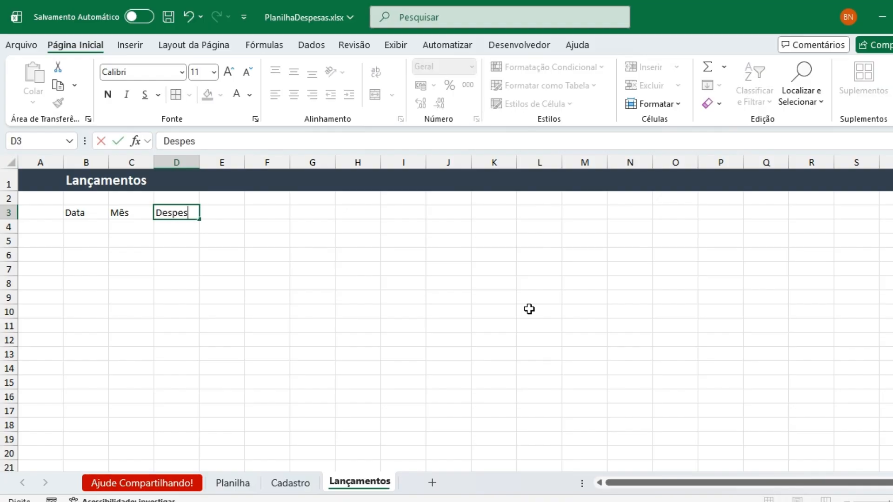
type("a")
key("Return")
key("Up")
key("Right")
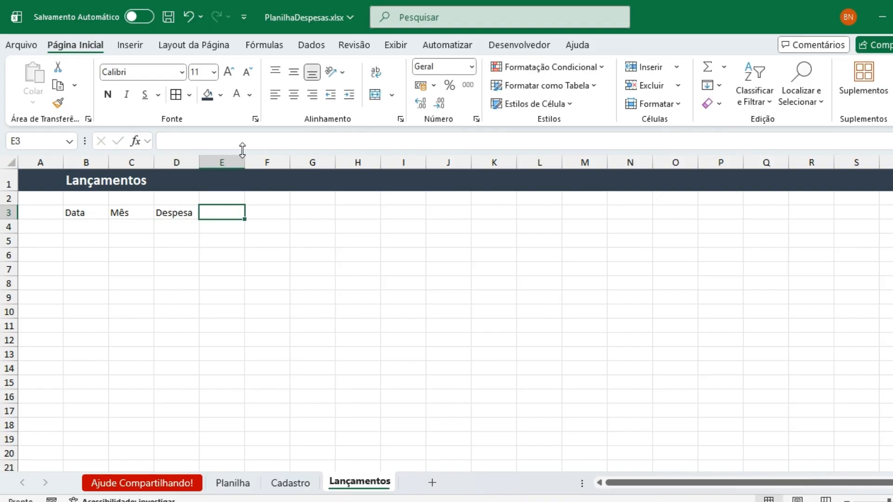
type("Categoria")
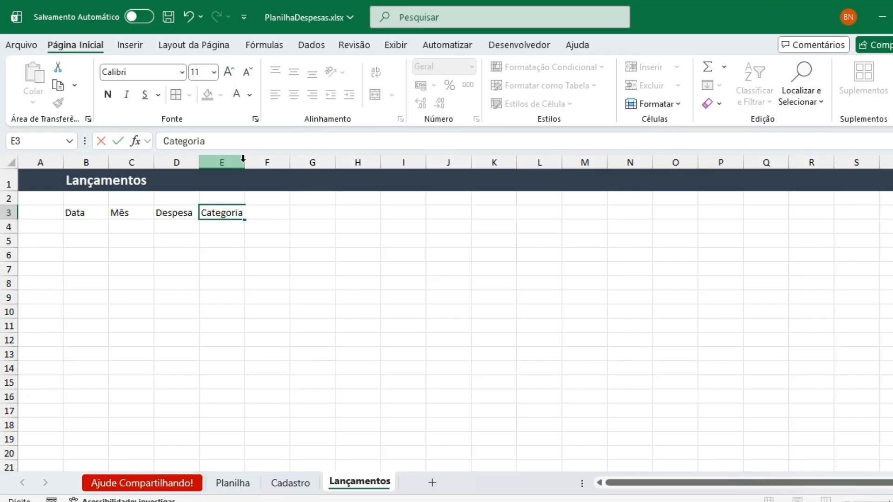
key("Return")
left_click_drag(241, 162, 262, 162)
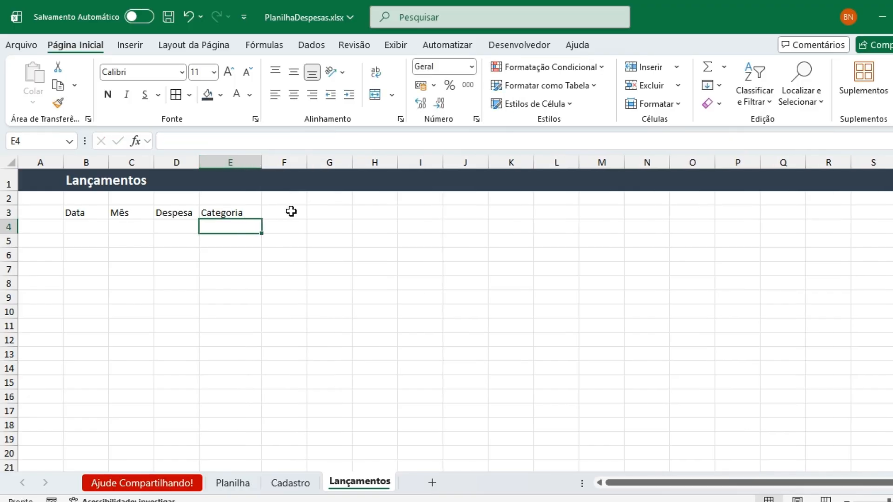
- Enter the headers Valor in F3 and Status in G3
left_click(291, 211)
type("Val")
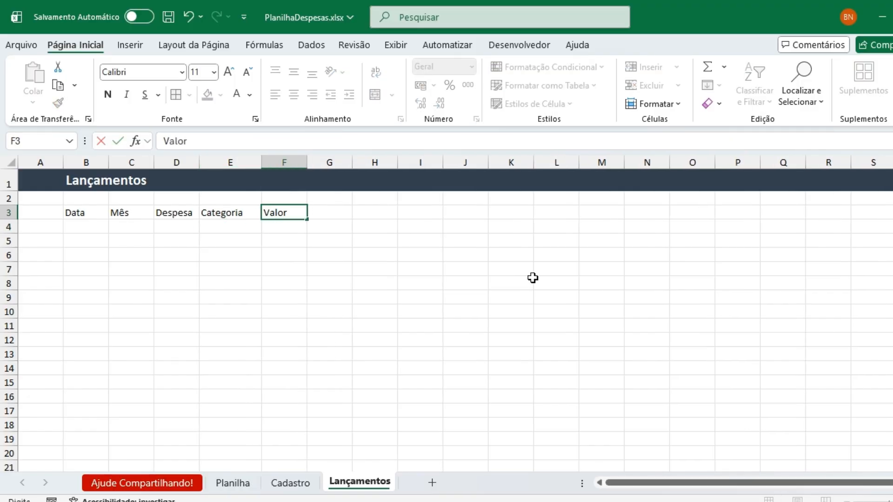
type("or")
key("Return")
key("Up")
key("Right")
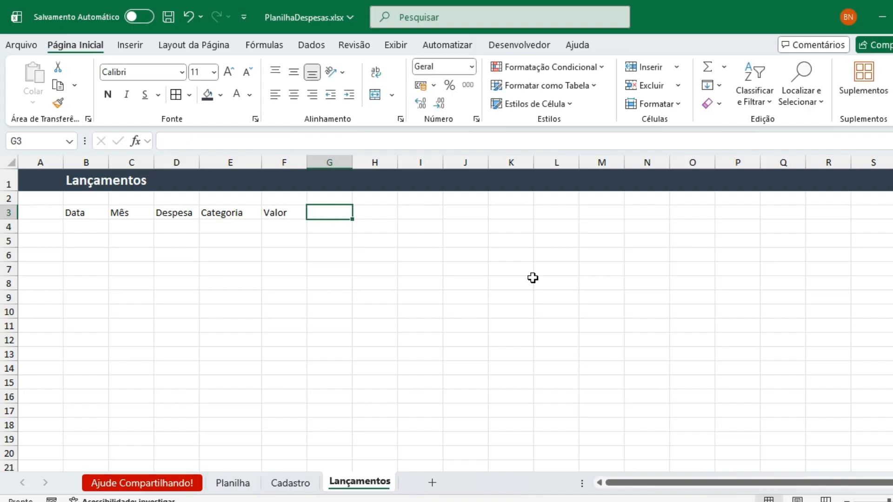
type("O")
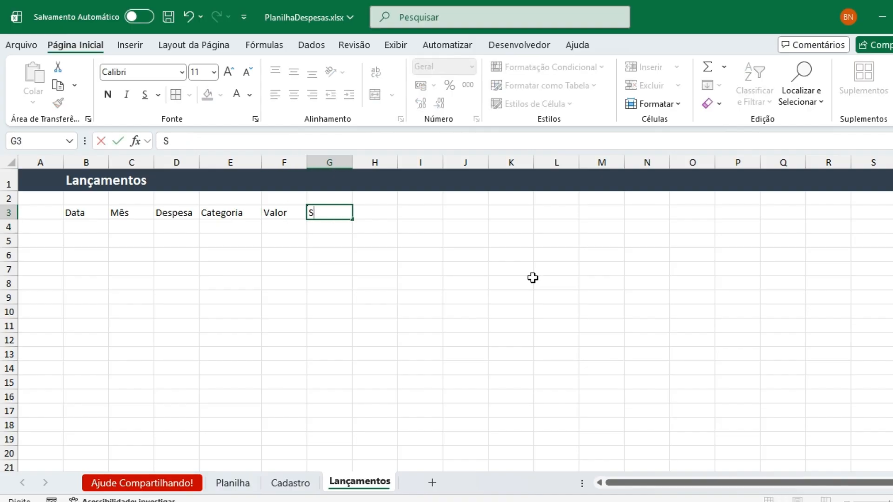
type("tatus")
key("Return")
key("Up")
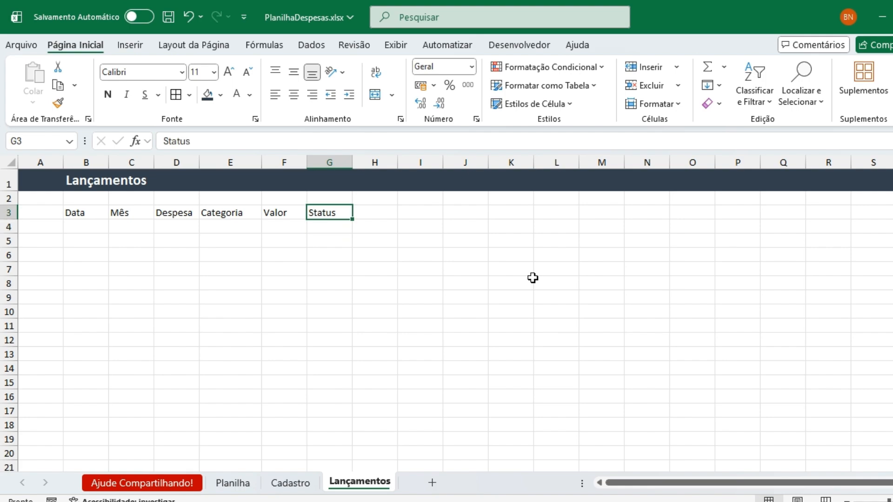
left_click(197, 136)
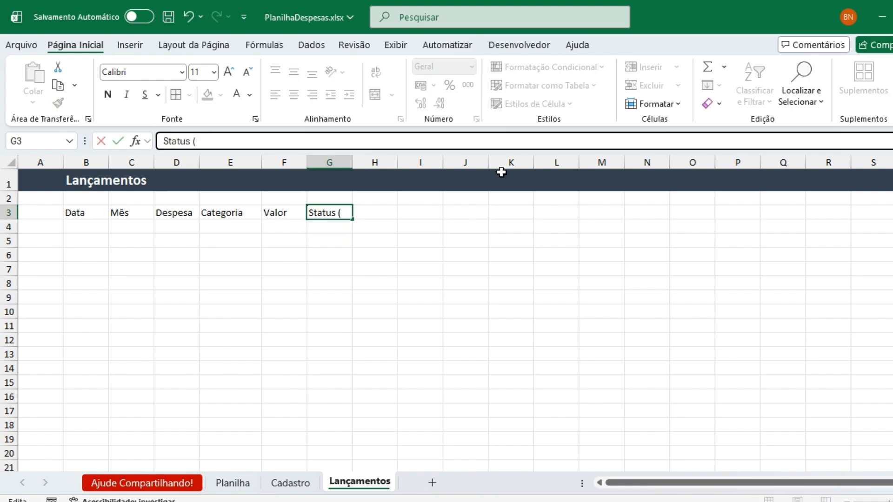
key("Return")
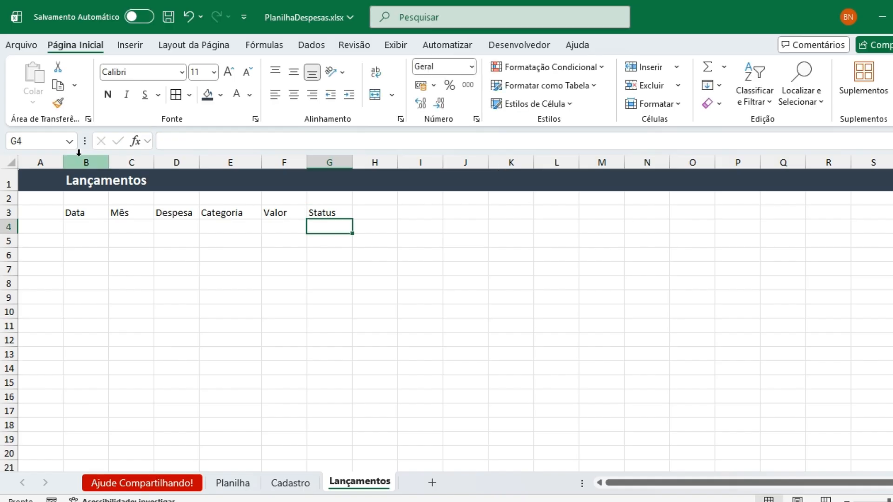
- Widen columns B to G to one equal width and center their contents horizontally
left_click_drag(86, 163, 332, 209)
left_click_drag(108, 162, 432, 215)
left_click(137, 275)
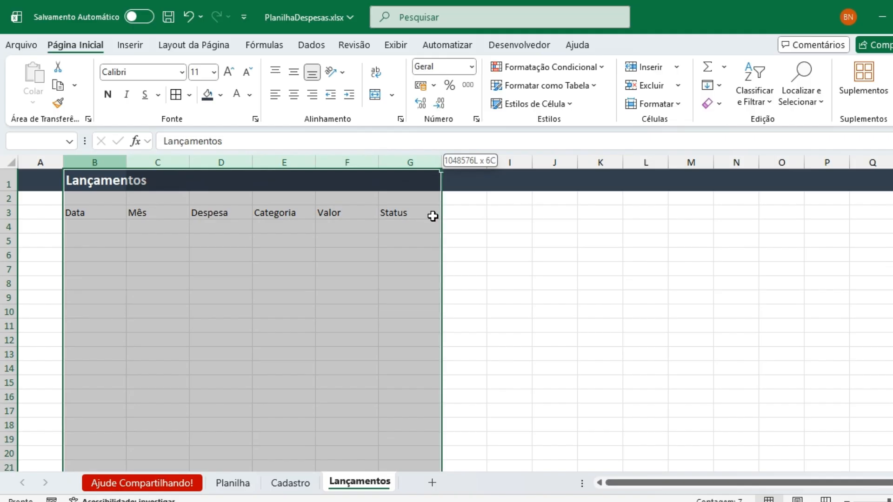
left_click(292, 95)
left_click(228, 282)
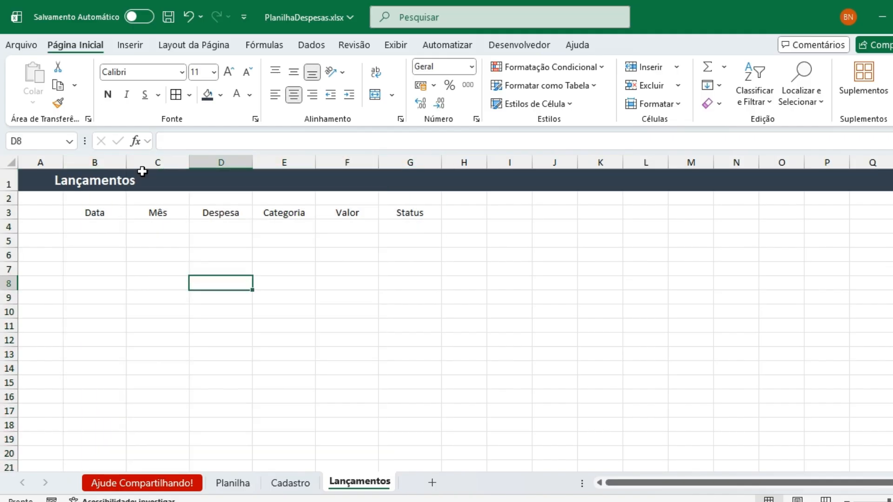
- Align the title in B1 to the left and narrow column A to a thin margin
left_click(111, 180)
left_click(276, 96)
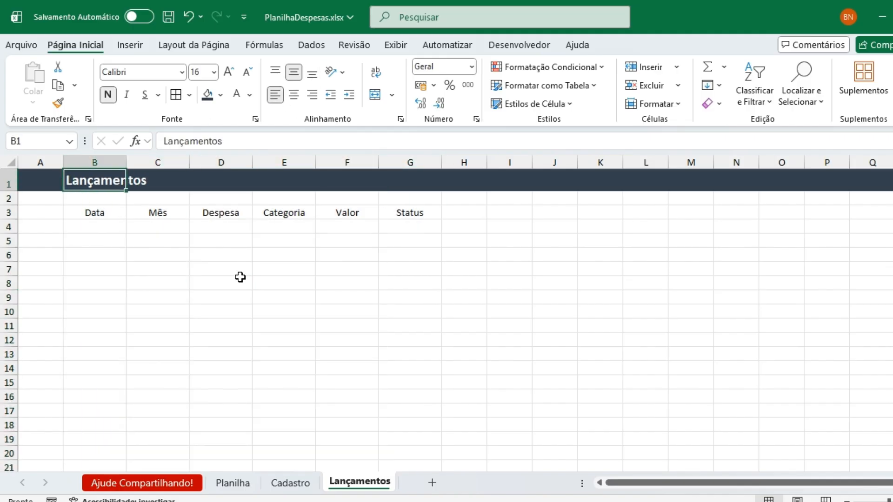
left_click(238, 279)
left_click_drag(63, 162, 26, 162)
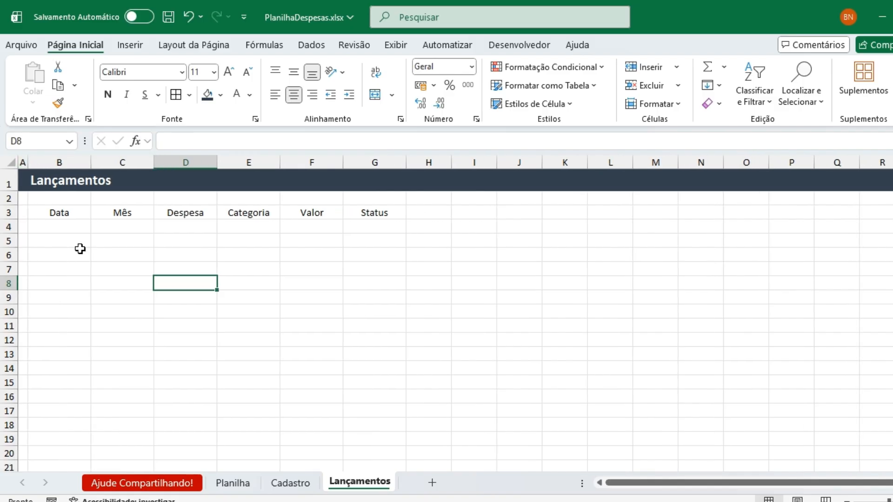
- Insert the current date, 19/11/2025, in B4 and widen the Mês column slightly
left_click(60, 227)
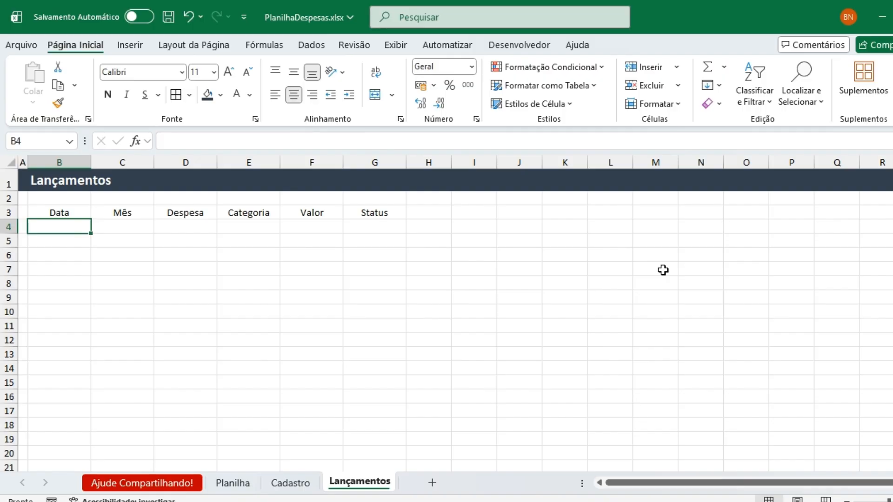
key("ctrl+semicolon")
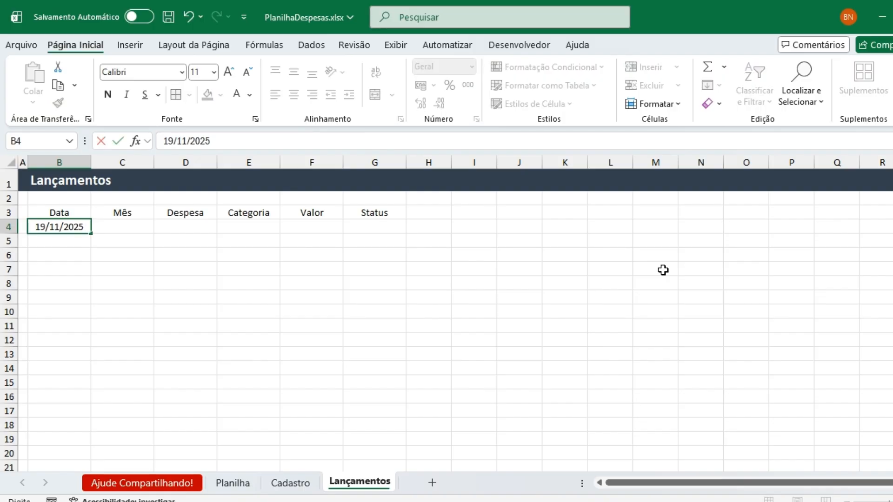
key("Return")
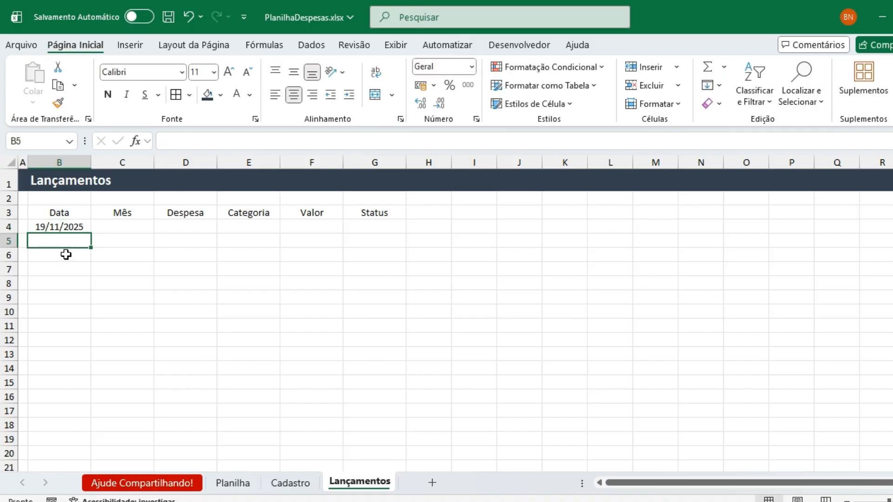
left_click(142, 228)
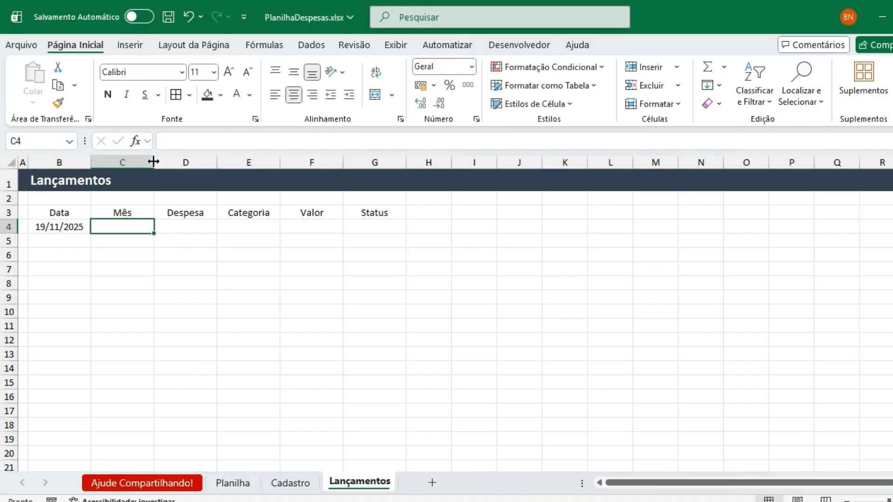
left_click_drag(154, 164, 160, 164)
- Make header row 3 taller, then align the headers B3:G3 to the vertical middle and enlarge their text by two font sizes
left_click_drag(8, 219, 7, 233)
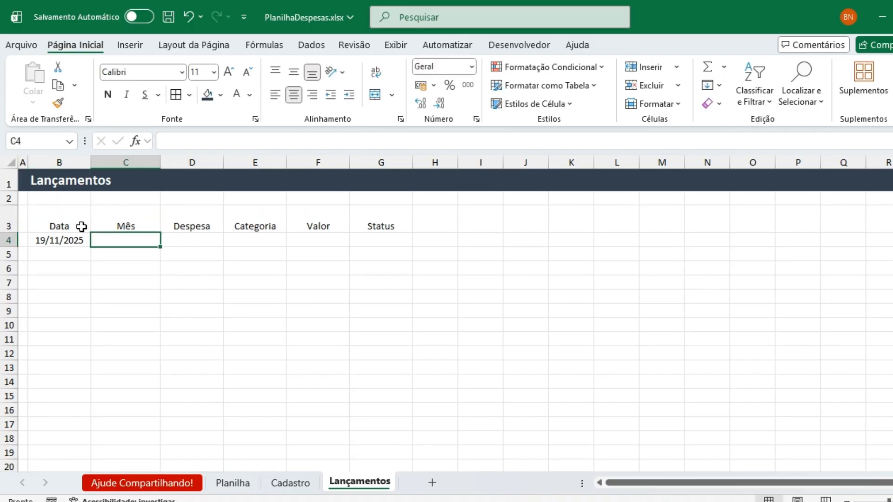
left_click_drag(79, 225, 359, 224)
left_click(294, 72)
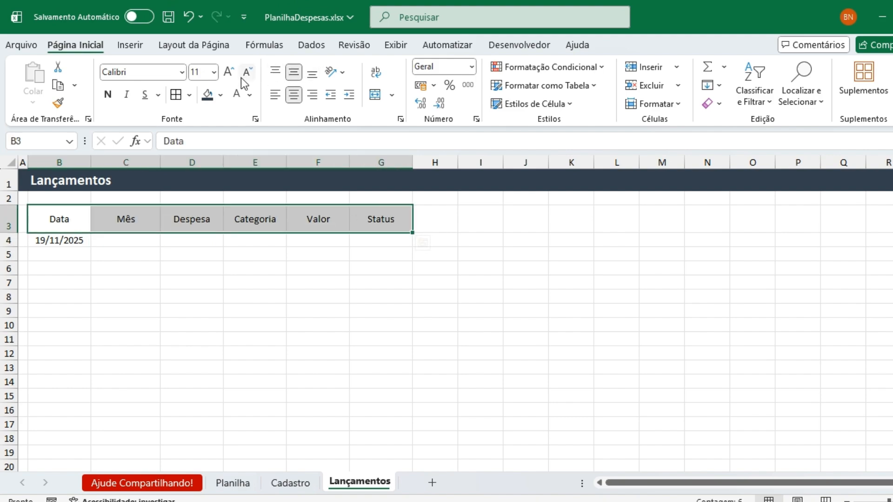
left_click(228, 72)
left_click(228, 72)
- Enter the formula =TEXTO(B4;"mmm") in C4 to derive the abbreviated month from the date
left_click(114, 239)
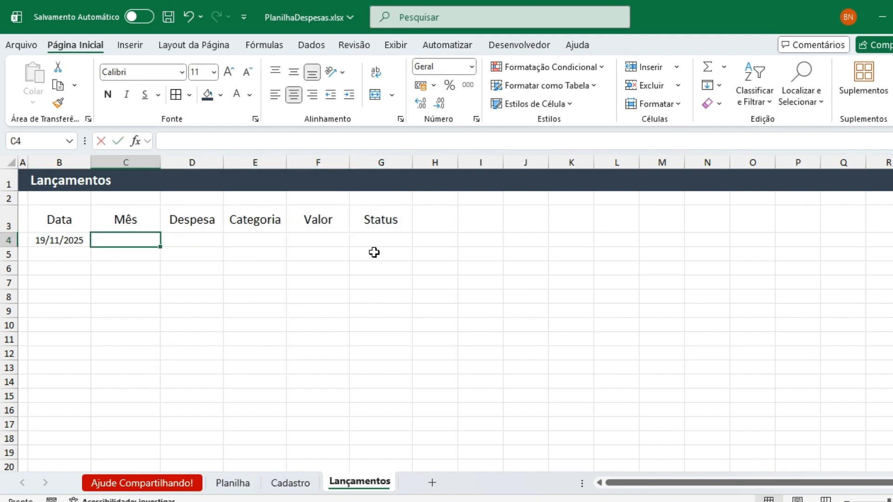
type("Nove")
key("Escape")
type("=tex")
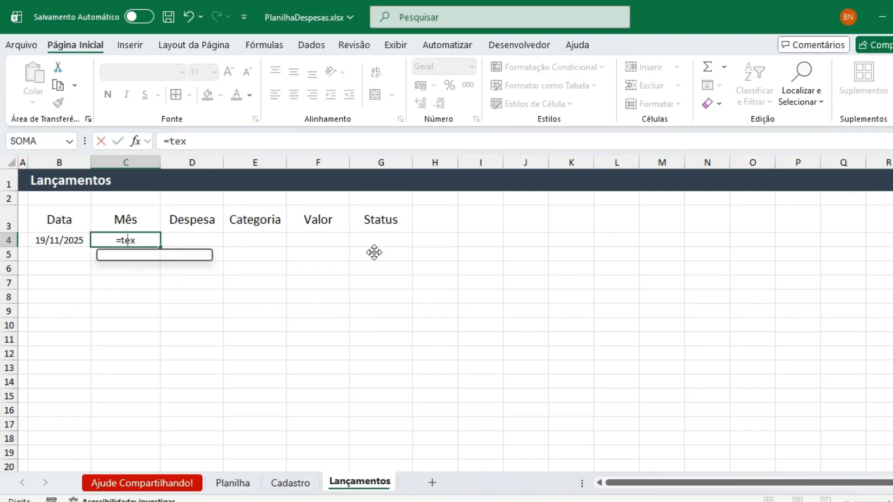
key("Tab")
key("Left")
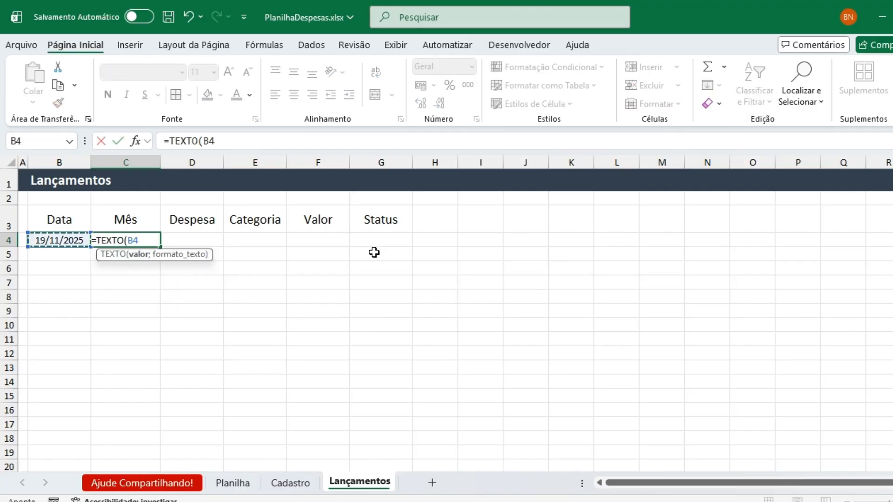
type(";")
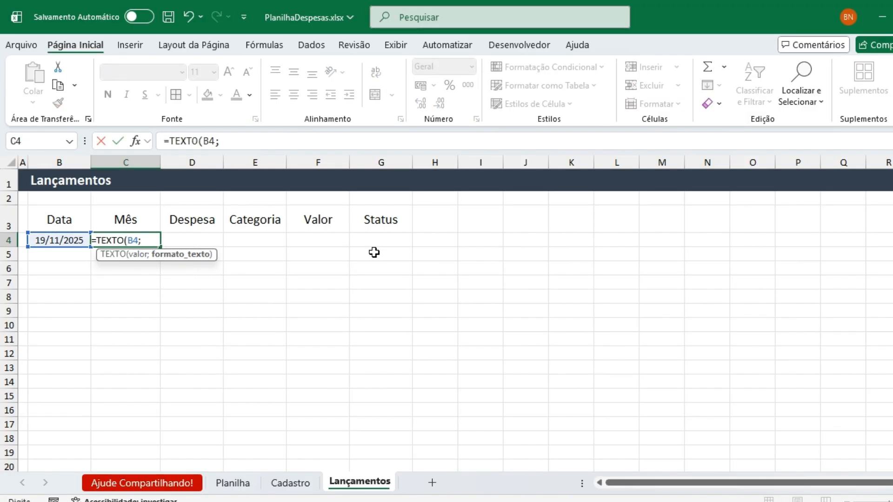
type("\"mmm")
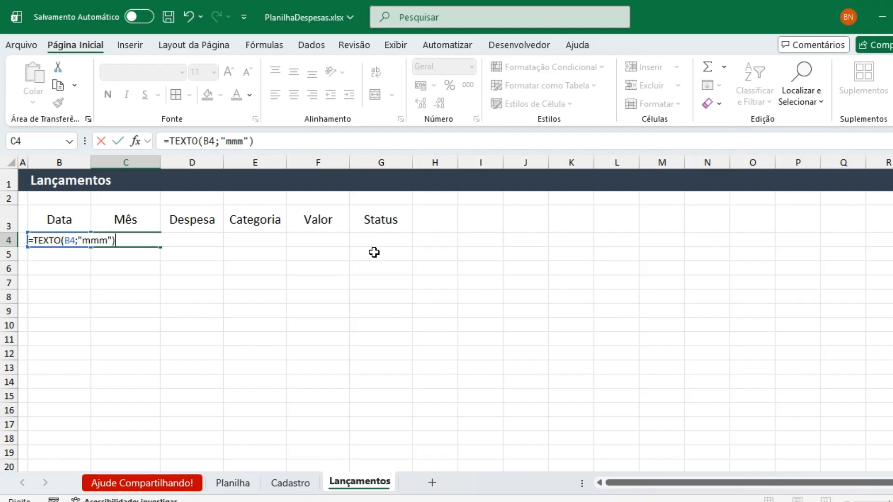
key("Return")
key("Up")
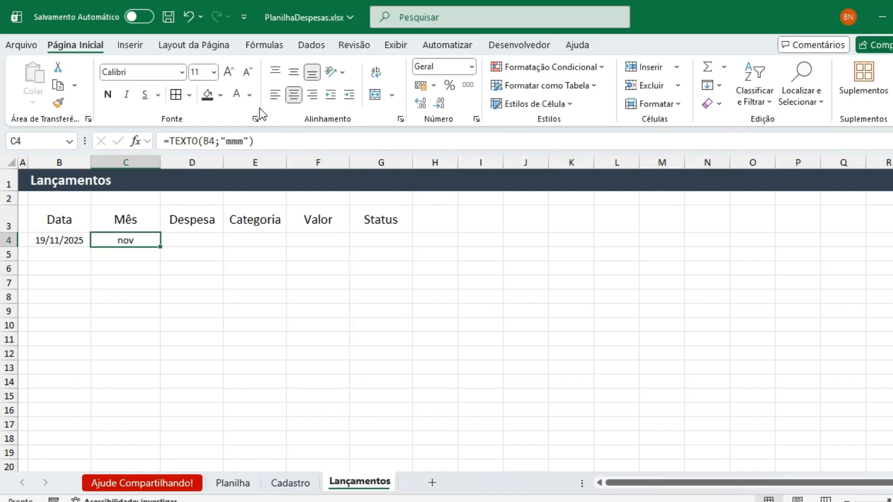
- Change the format code in the C4 formula to "mmmm" for the full month name
left_click(240, 146)
key("Escape")
double_click(141, 246)
key("Left")
key("Left")
key("Left")
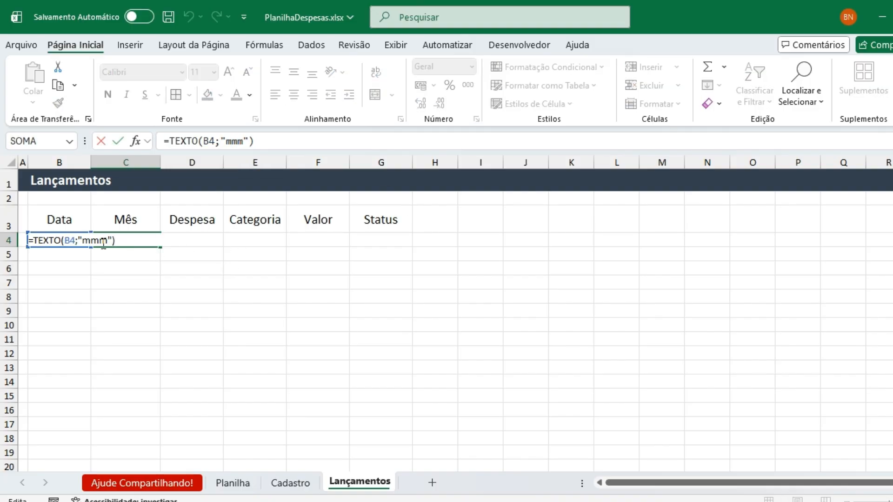
type("m")
key("Return")
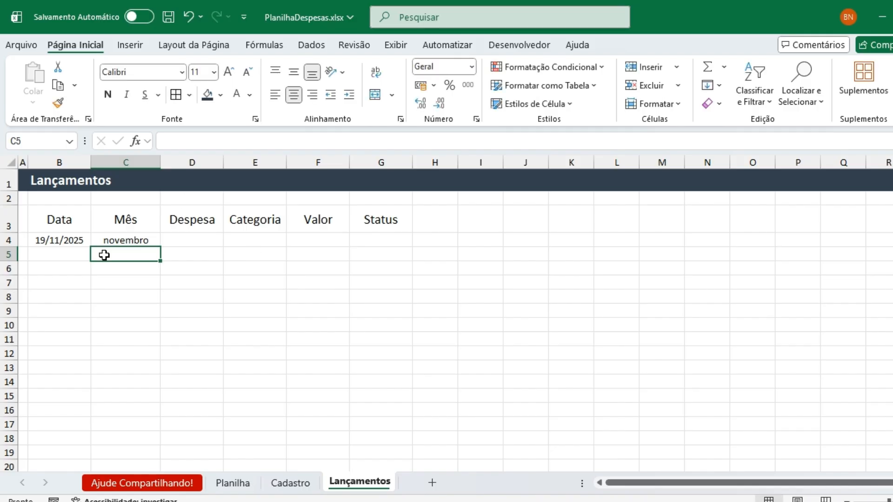
- Widen the Despesa, Categoria, Valor and Status columns
left_click_drag(223, 158, 244, 158)
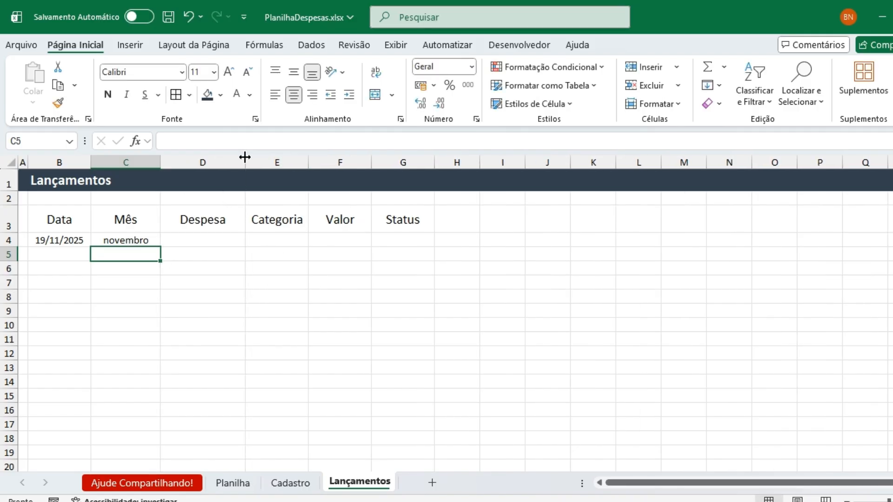
left_click_drag(308, 158, 333, 158)
left_click_drag(395, 158, 416, 158)
left_click_drag(479, 158, 486, 162)
left_click(186, 241)
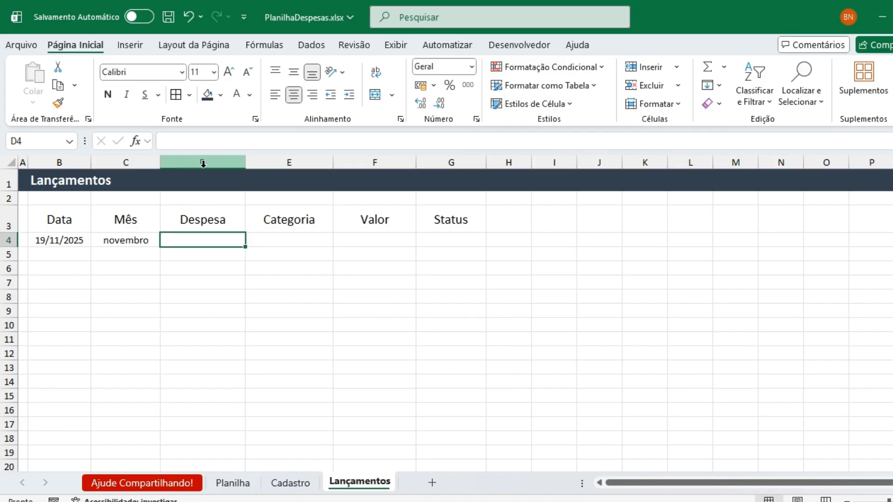
left_click(279, 236)
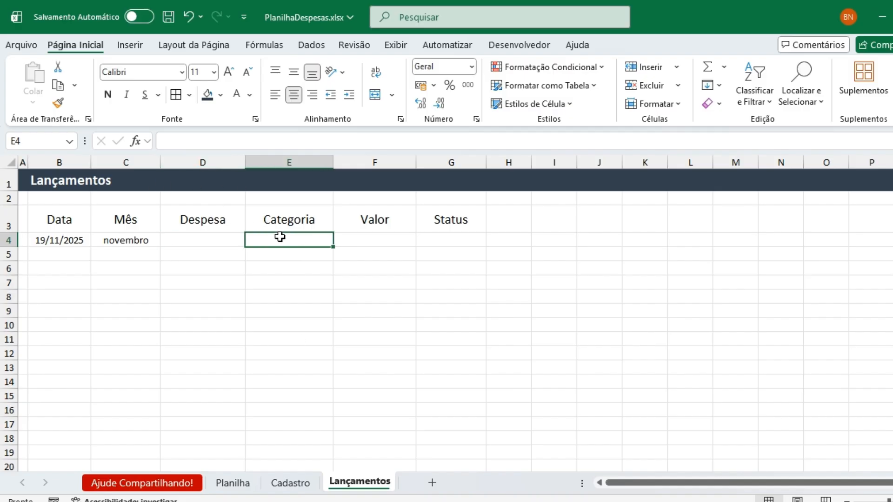
- Add a list data validation to cell D4 using =Cadastro!$B$3:$B$25 as its source
left_click(200, 238)
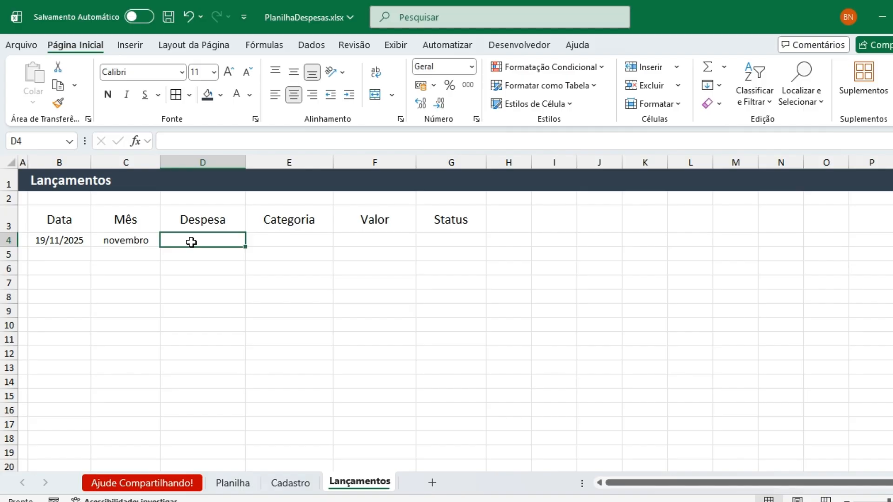
left_click(313, 47)
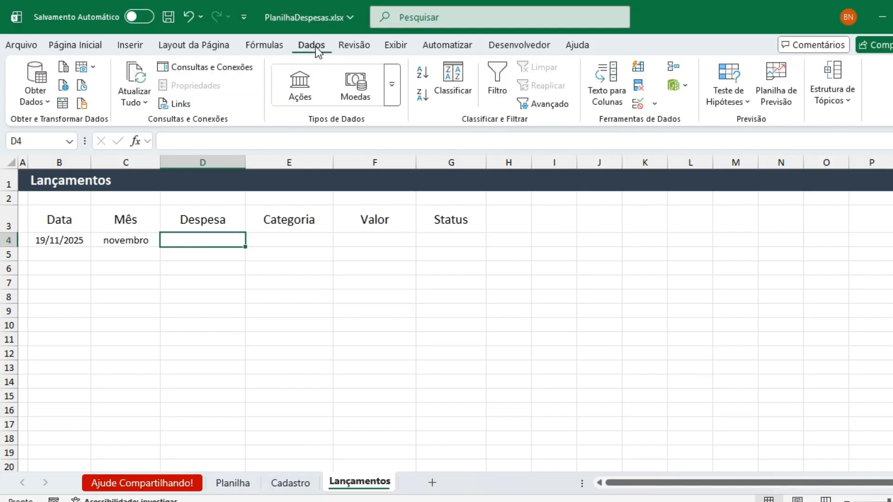
left_click(638, 105)
left_click(305, 258)
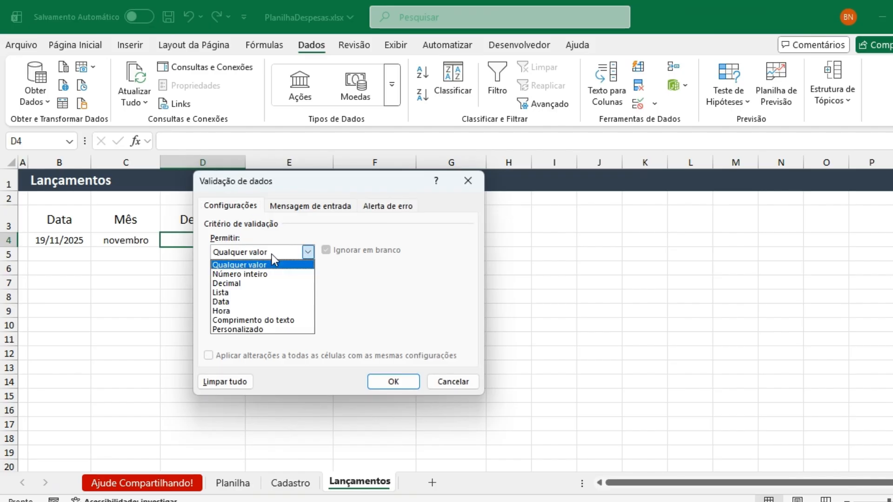
left_click(256, 183)
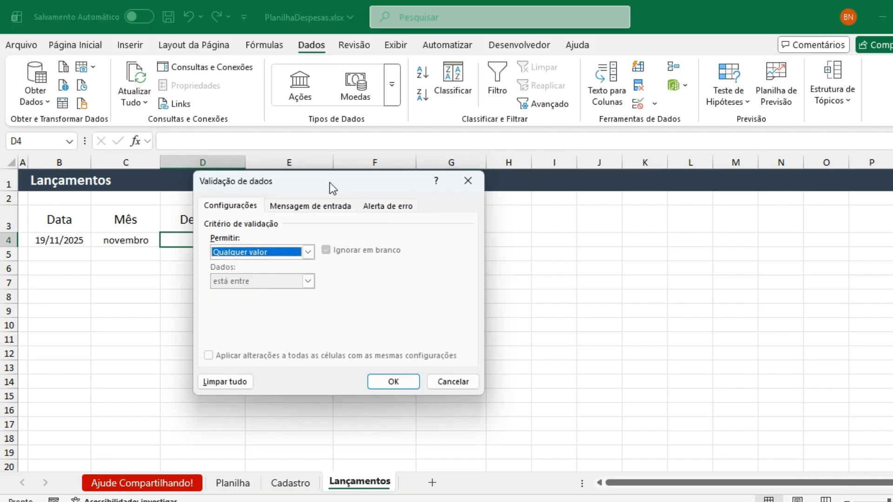
left_click(264, 255)
left_click(229, 292)
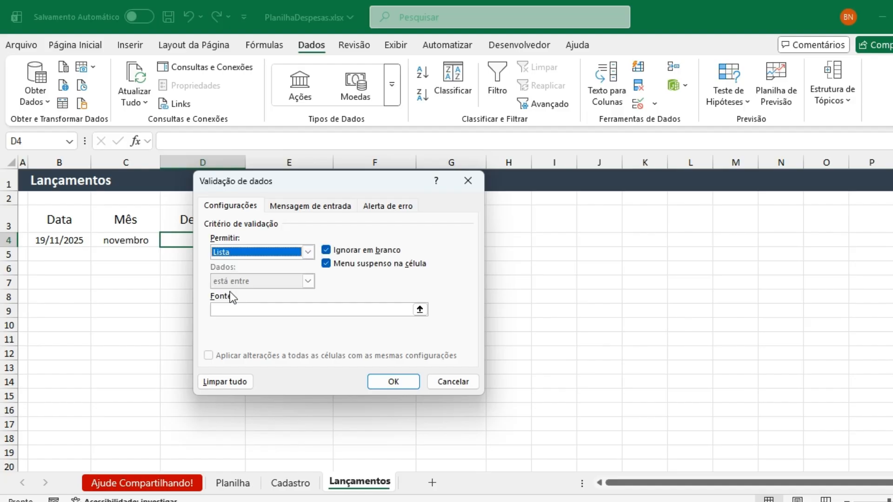
left_click(420, 310)
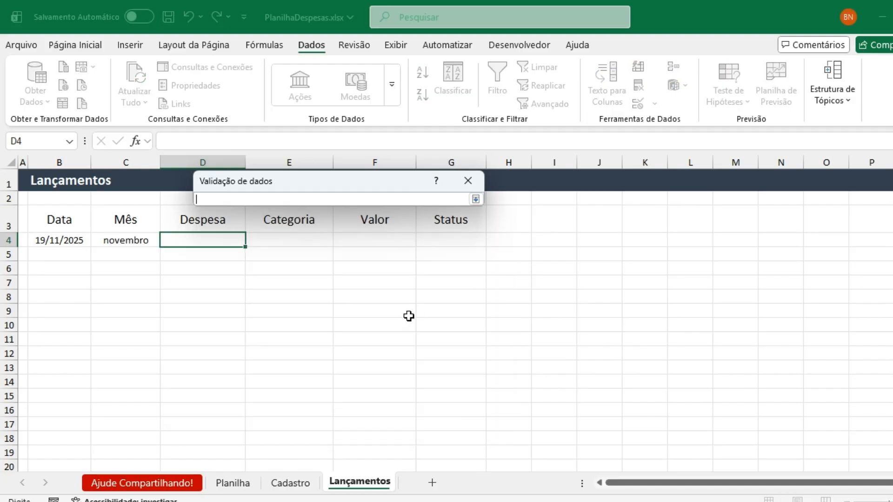
left_click(281, 487)
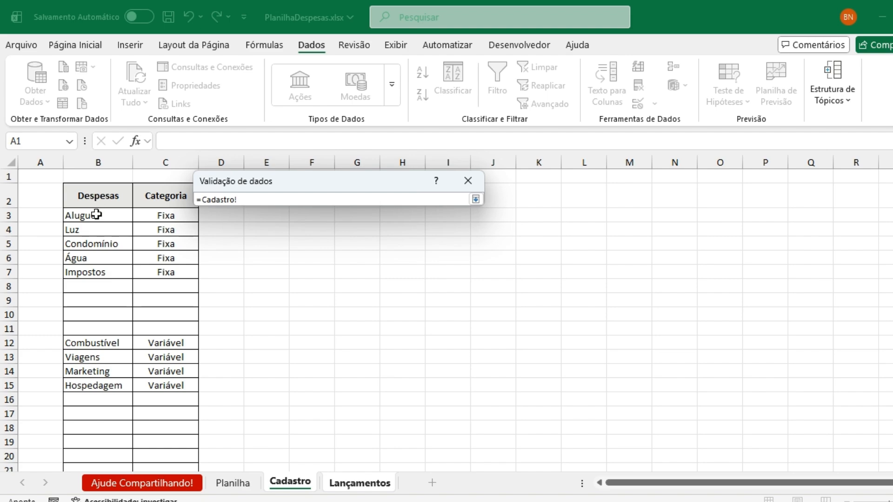
left_click_drag(97, 215, 111, 439)
key("Return")
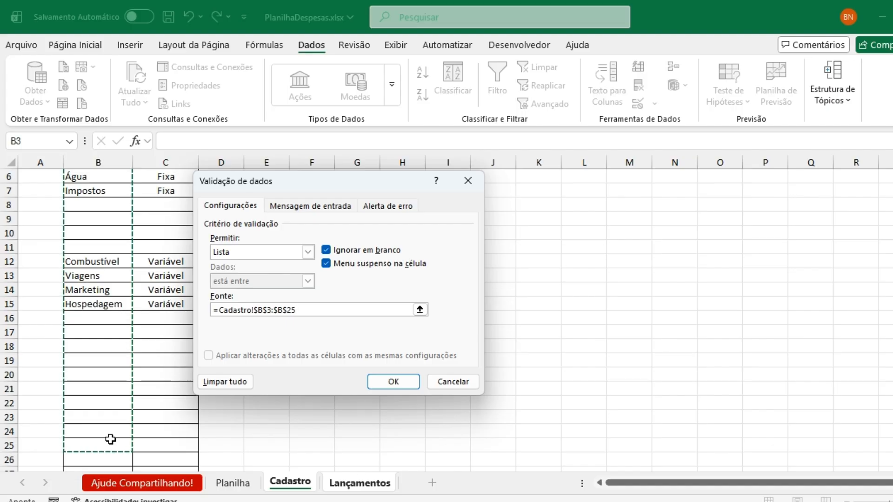
key("Return")
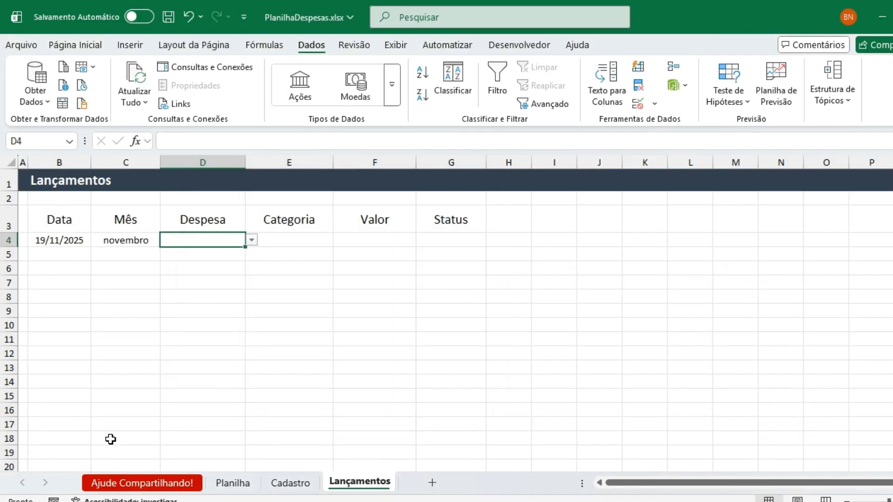
- Examine the expenses offered in D4's drop-down list and compare them with the Despesas column on the Cadastro sheet
left_click(252, 239)
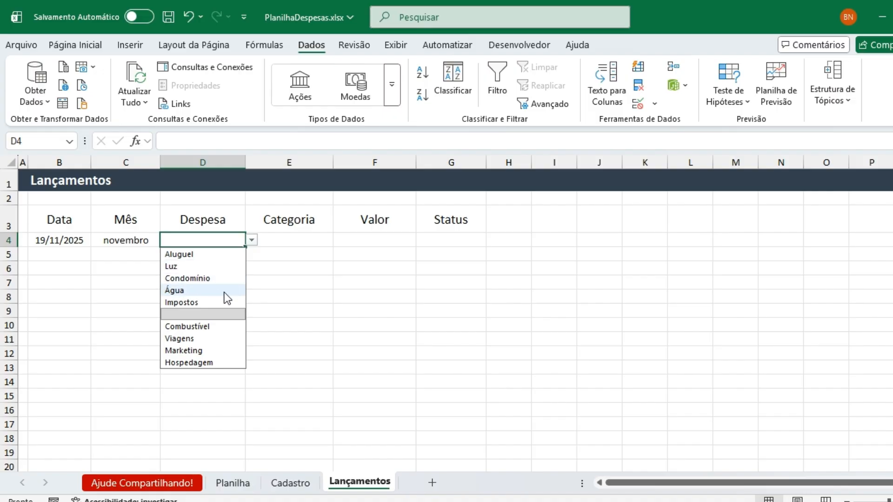
left_click(308, 237)
left_click(193, 242)
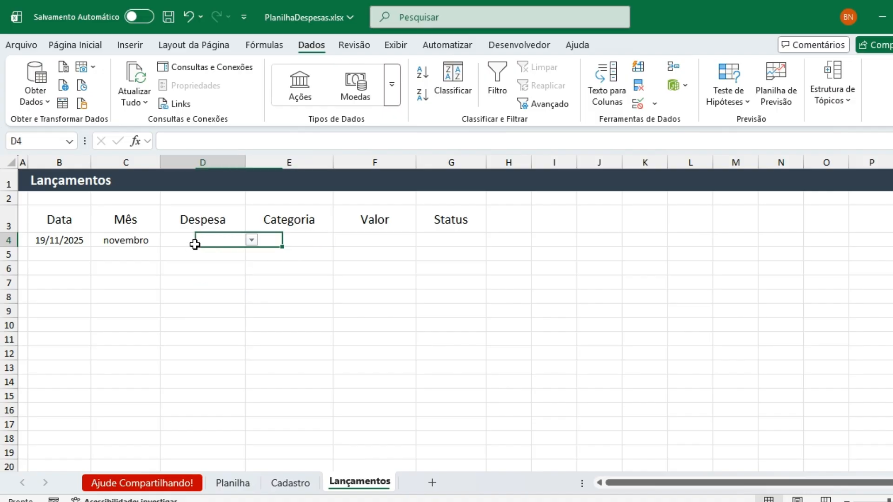
left_click(251, 240)
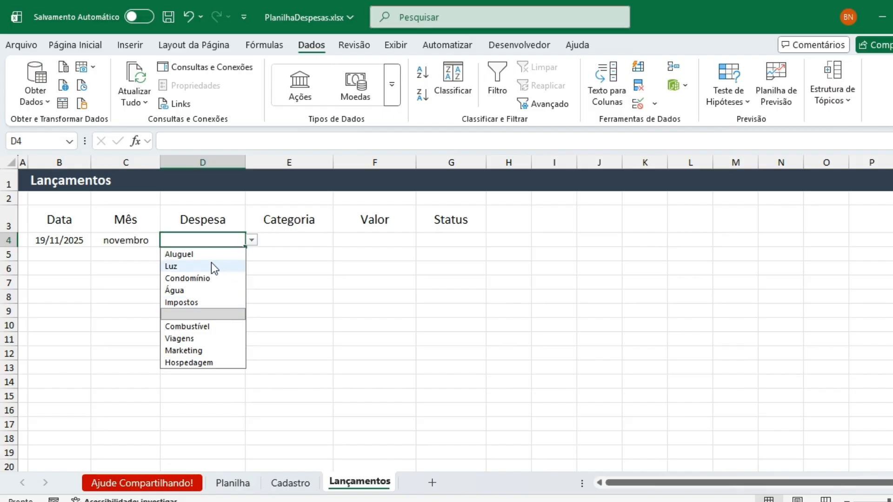
left_click(290, 482)
left_click(116, 217)
key("Up")
key("Up")
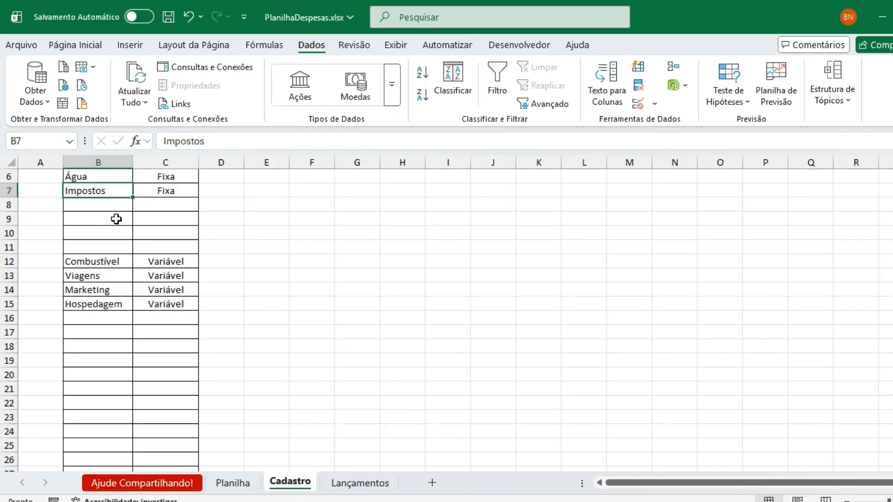
key("Up")
key("Up")
key("Up")
key("Up")
key("Up")
key("Up")
key("Down")
key("Down")
key("Down")
key("Down")
key("Down")
key("Down")
key("Down")
key("Down")
key("Down")
key("Down")
key("Down")
key("Down")
key("Down")
key("Down")
key("Down")
key("Down")
key("Down")
key("Down")
key("Down")
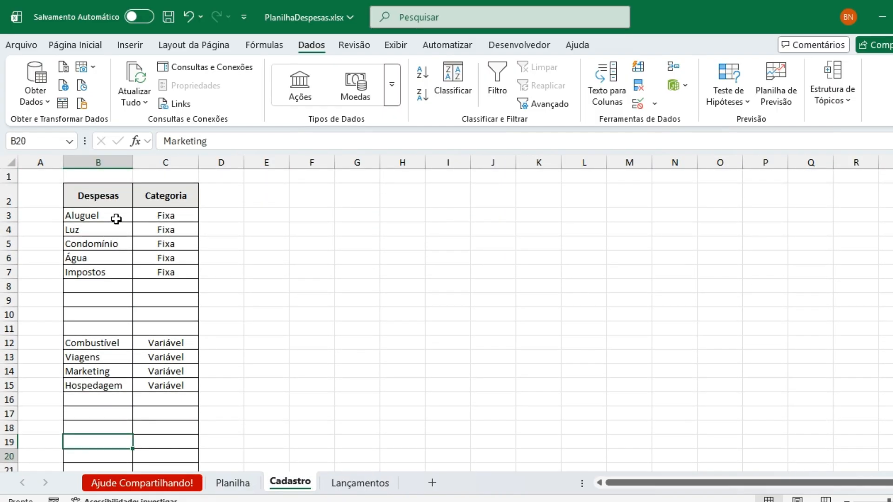
key("Down")
key("Down")
key("Down")
key("Down")
key("Down")
key("Down")
key("Down")
key("Down")
key("Down")
key("Down")
key("Down")
key("Up")
key("Up")
key("Up")
key("Up")
key("Up")
key("Up")
key("Up")
key("Up")
key("Up")
key("Up")
key("Up")
key("Up")
key("Up")
key("Up")
key("Up")
key("Up")
key("Up")
key("Up")
key("Up")
key("Up")
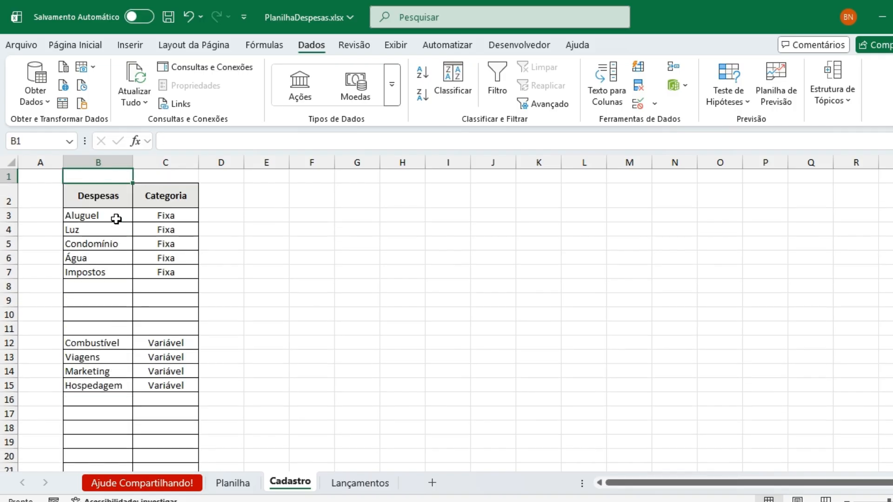
left_click(359, 483)
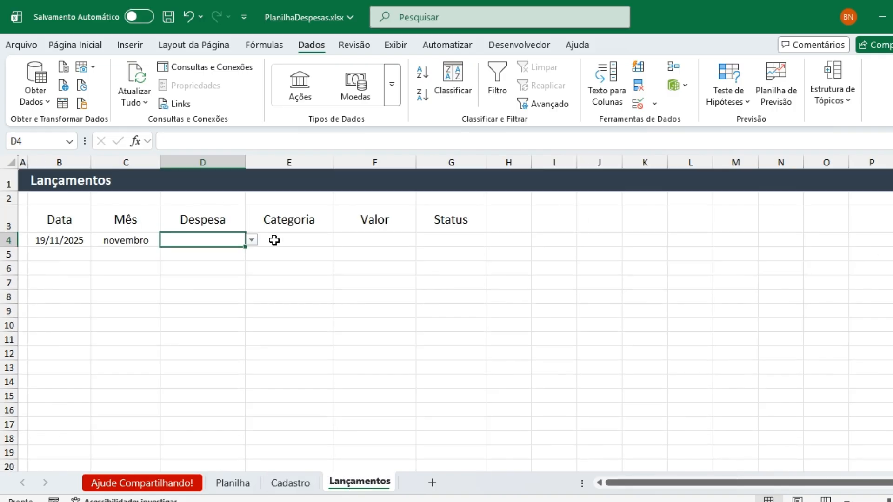
left_click(251, 240)
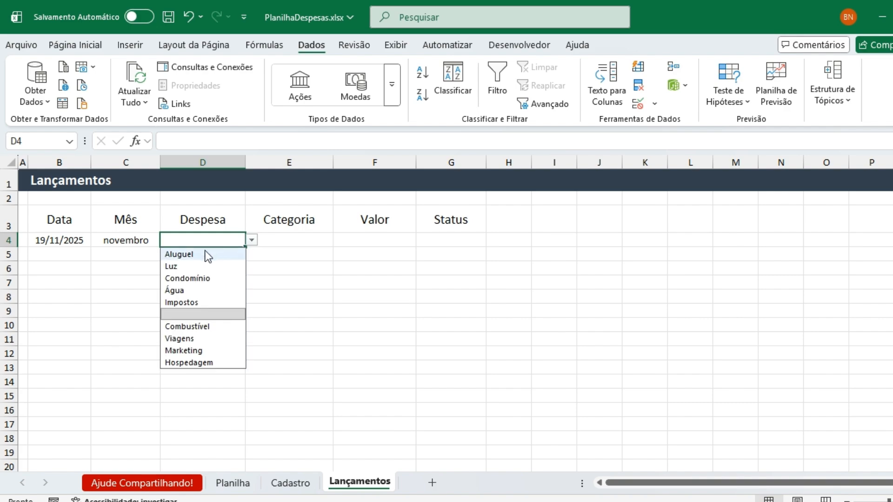
left_click(319, 255)
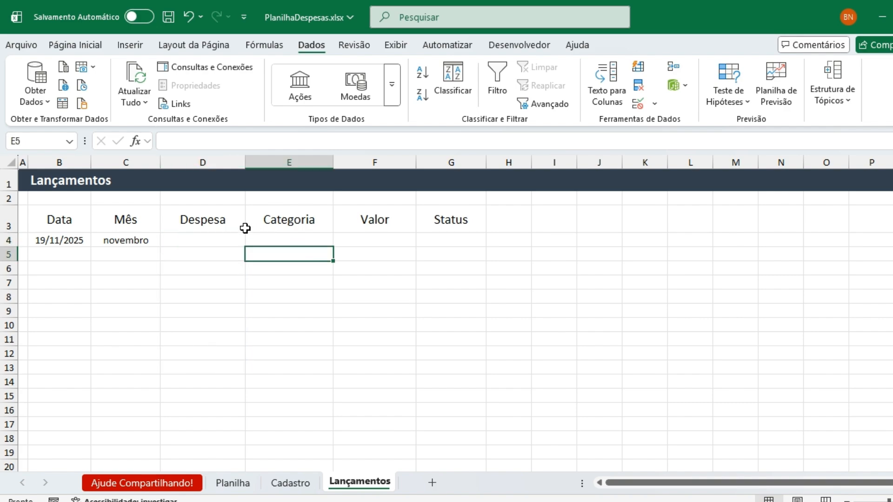
left_click(216, 239)
left_click(253, 242)
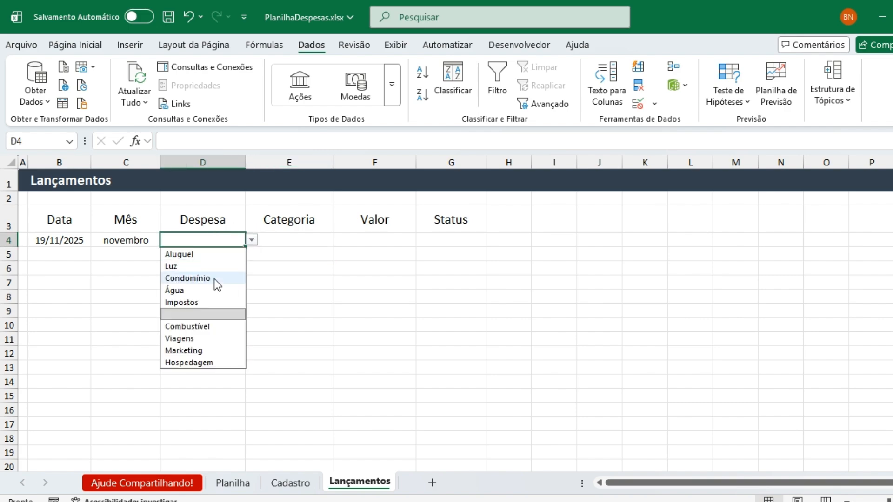
left_click(319, 282)
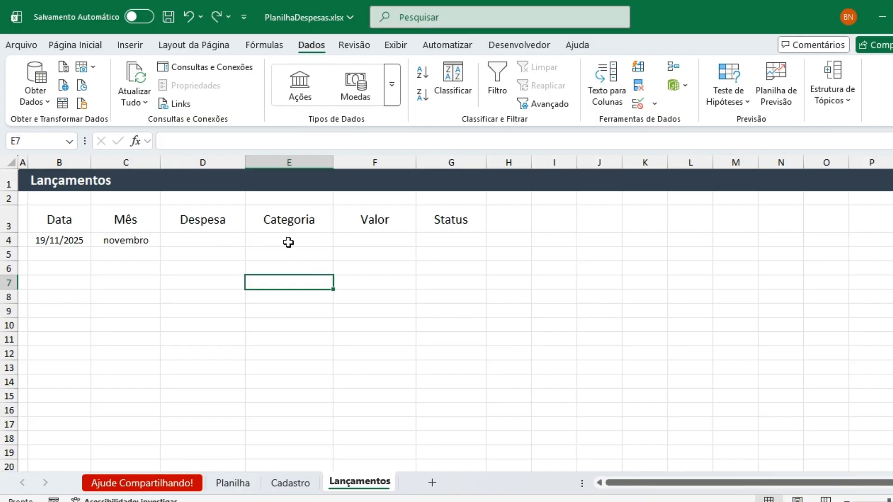
- Swap the two headers on the Lançamentos sheet so D3 reads Categoria and E3 reads Despesa
left_click(219, 237)
left_click(222, 220)
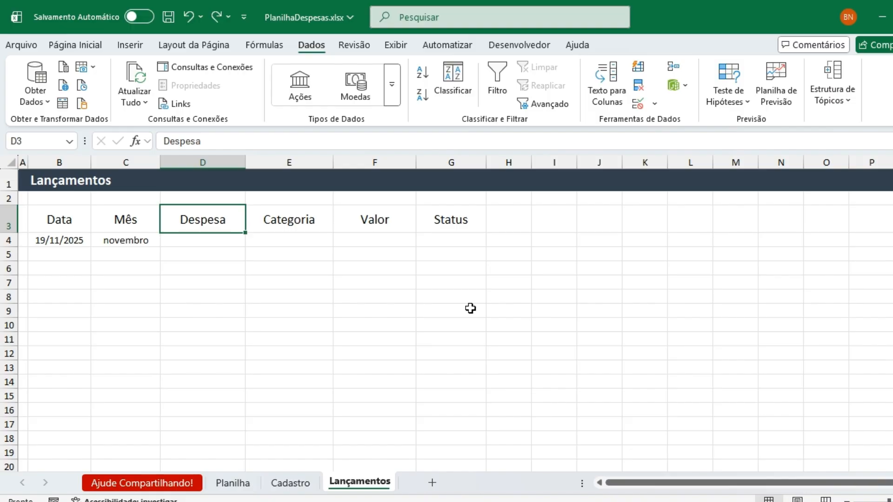
type("Categoria")
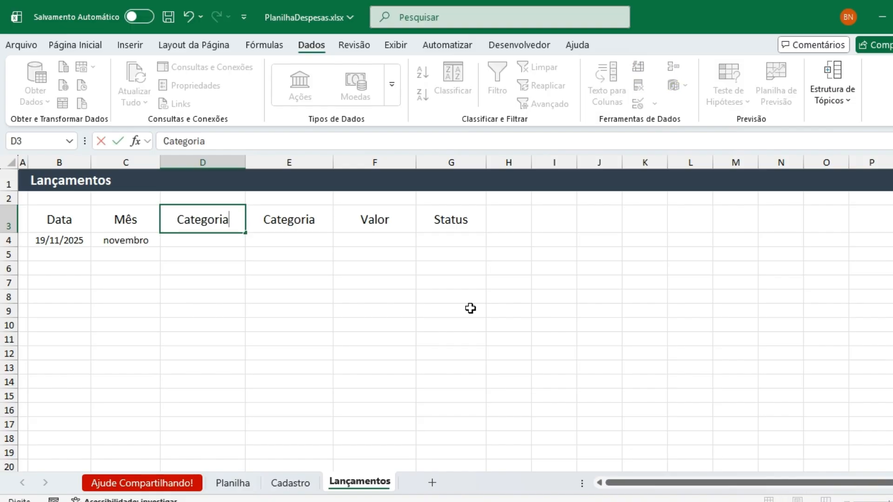
key("Return")
type("D")
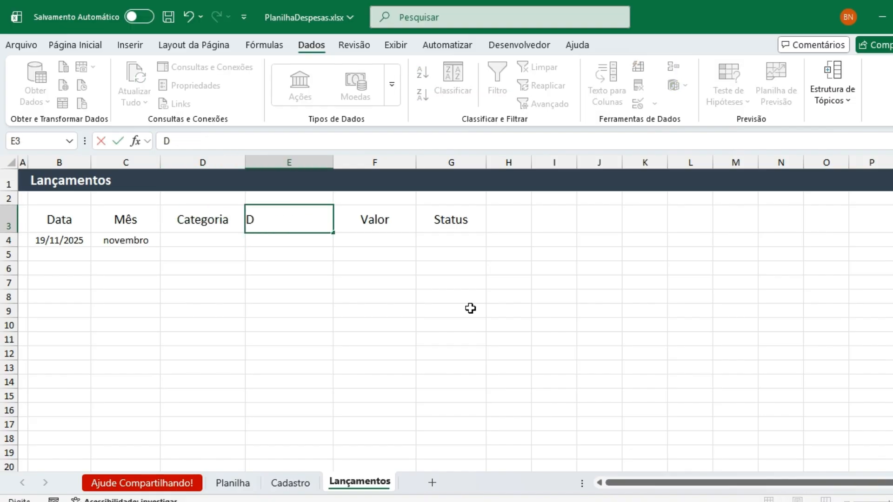
type("espesa")
key("Return")
key("Left")
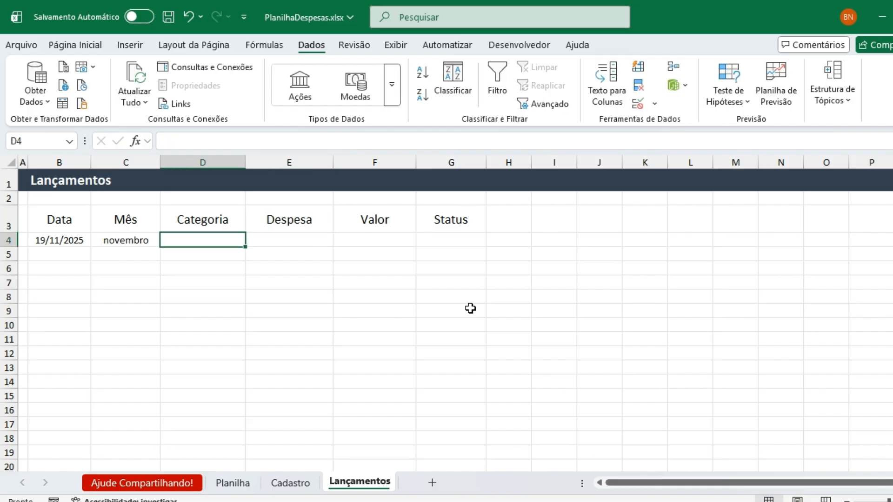
- Define the name Fixa for the fixed expense cells B3:B11 on the Cadastro sheet, with workbook scope
left_click(294, 486)
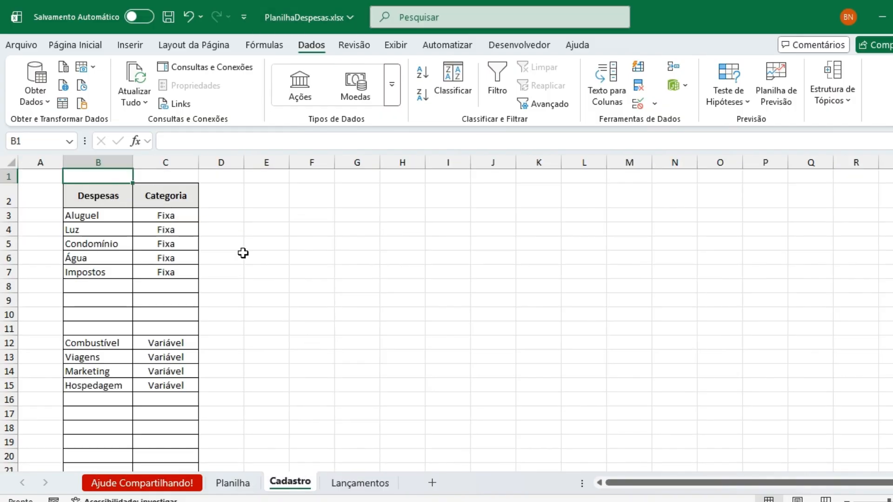
left_click_drag(95, 215, 93, 326)
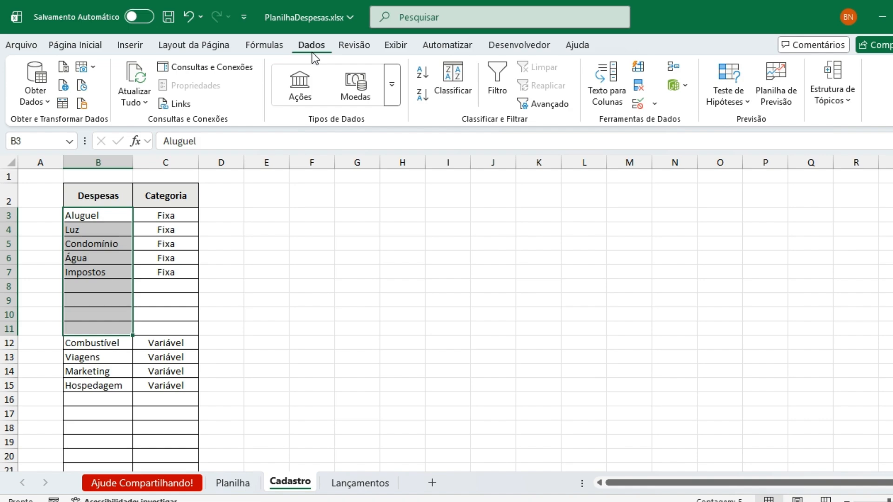
left_click(261, 44)
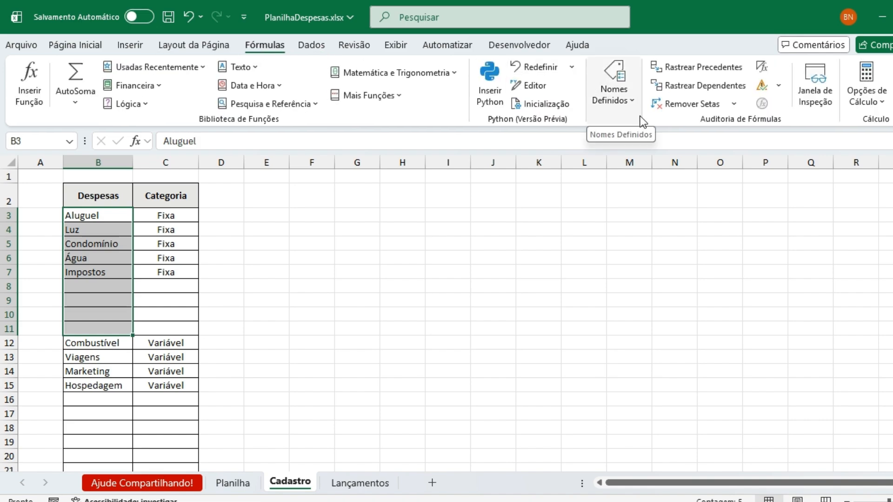
left_click(624, 106)
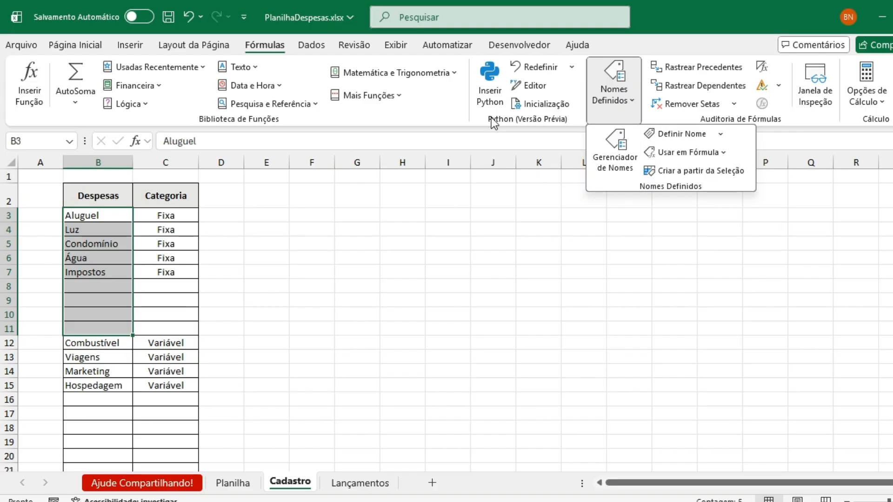
left_click(673, 134)
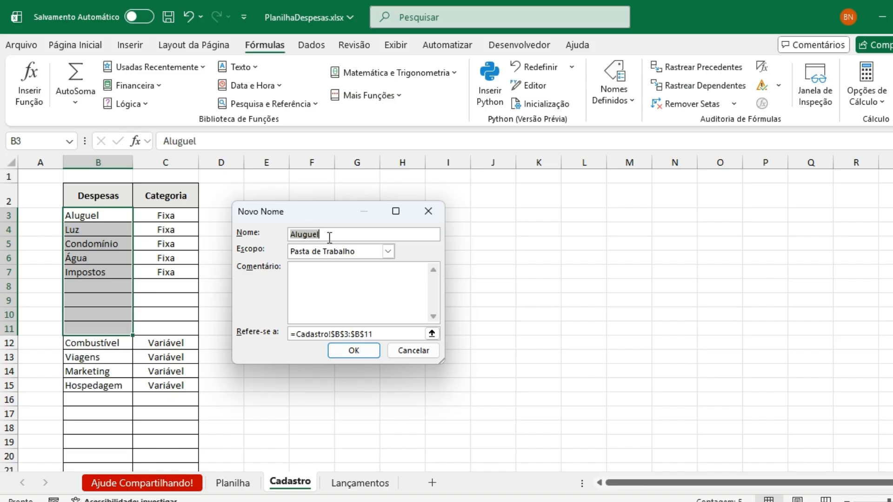
type("Fixa")
left_click(352, 351)
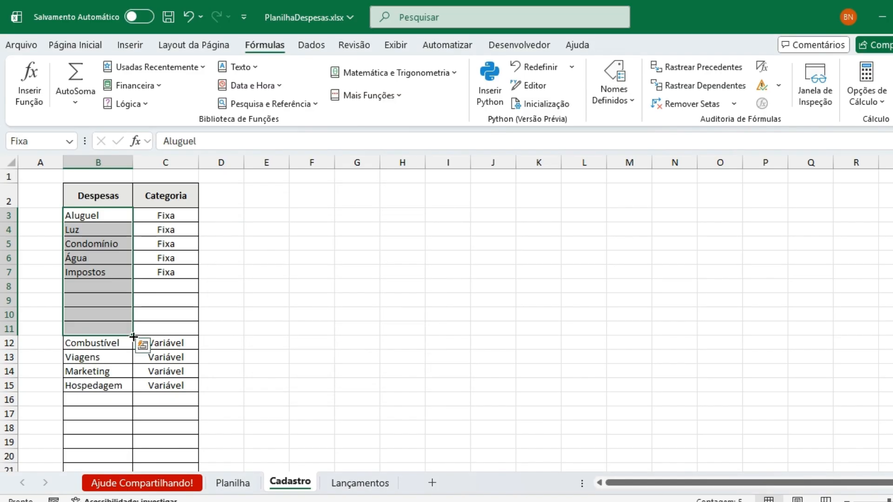
- Define the name Variável for the variable expense cells B12:B27 on the Cadastro sheet, and return to the Lançamentos sheet
left_click(111, 343)
left_click_drag(111, 343, 103, 456)
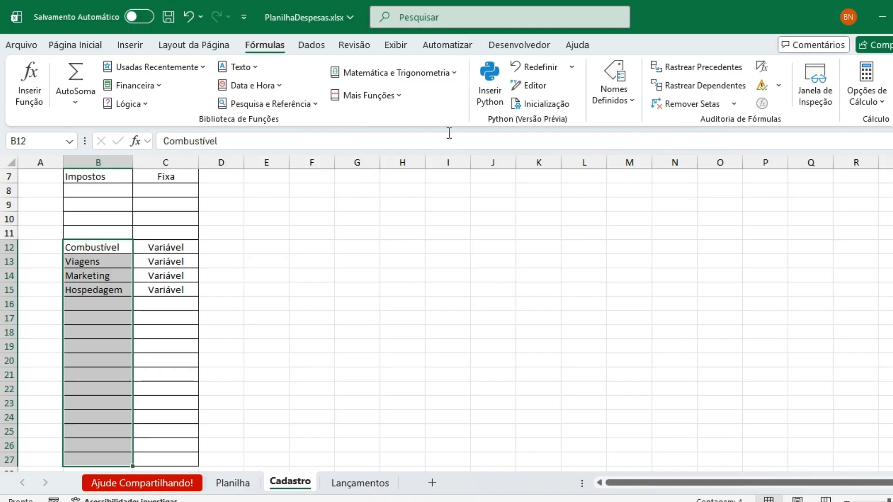
left_click(624, 106)
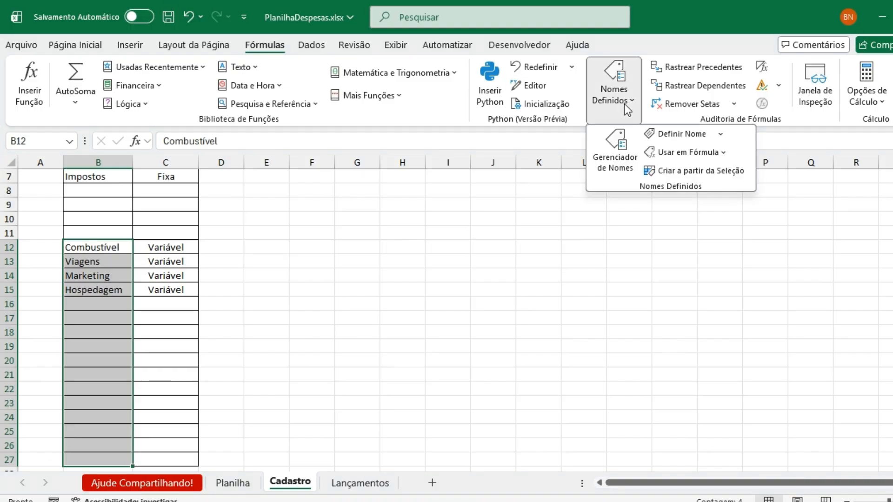
left_click(674, 134)
type("Vari")
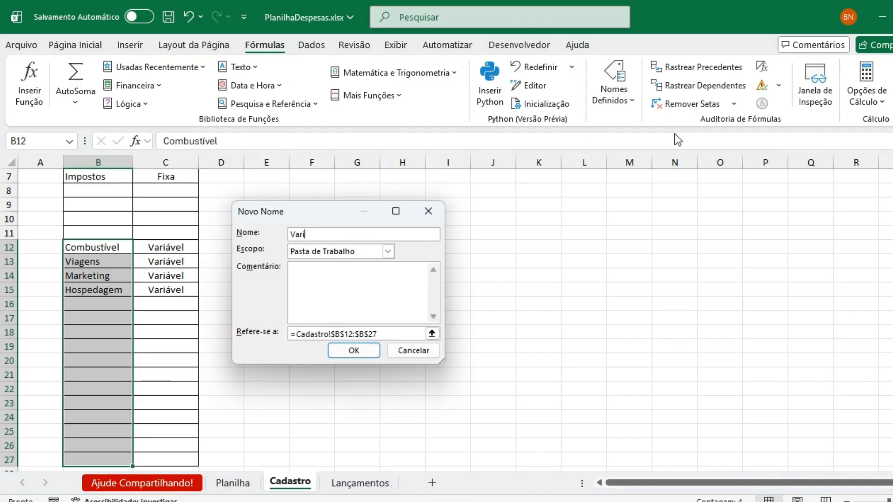
type("´vel")
left_click(354, 351)
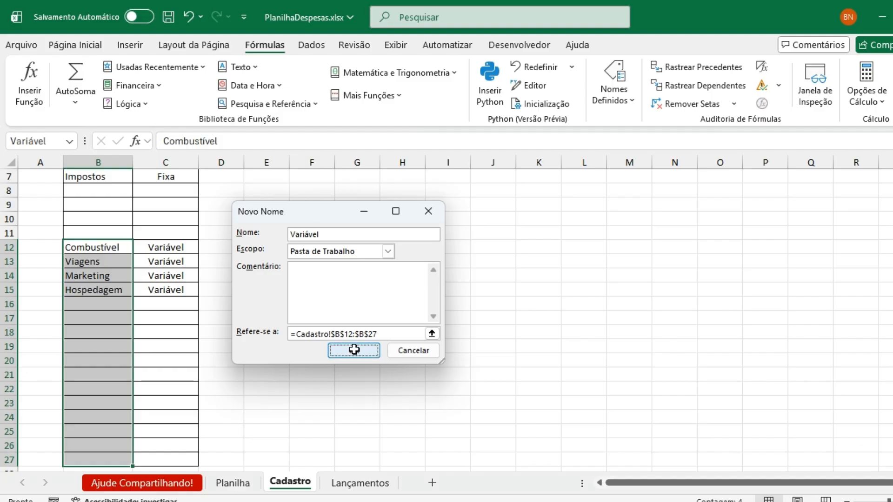
left_click(344, 486)
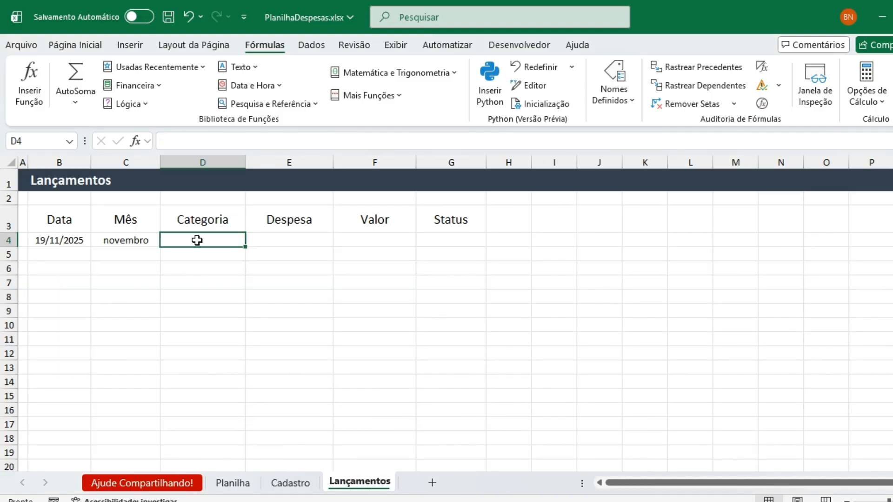
- On the Cadastro sheet, create a category list with header Menu in F2, Fixa in F3 and Variável in F4
left_click(297, 484)
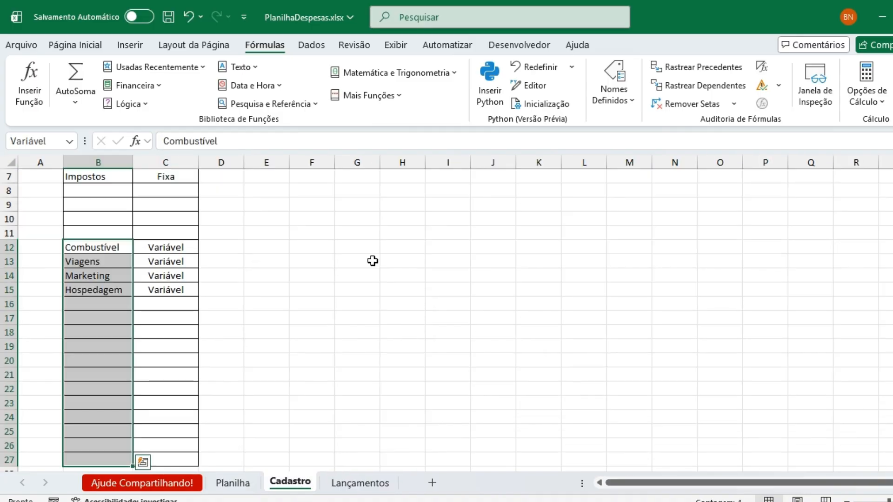
scroll(297, 215, "up", 2)
left_click(297, 216)
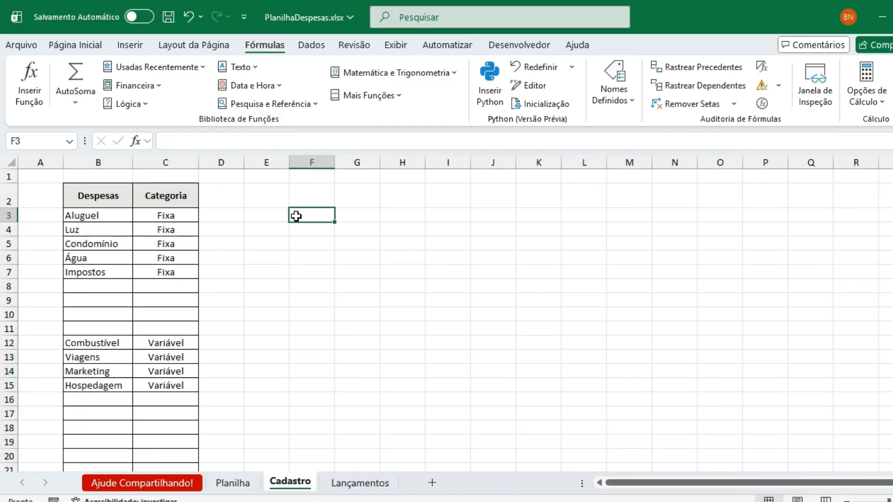
type("Fixa")
key("Return")
type("V")
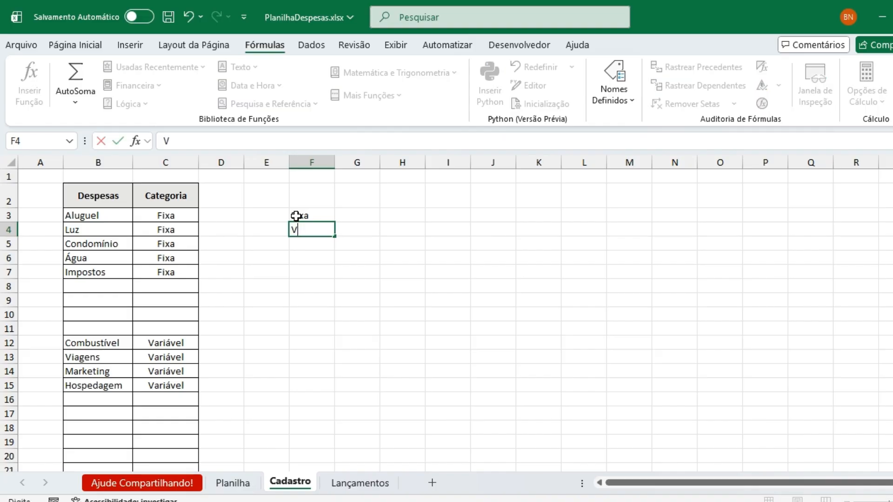
type("ariável")
key("Return")
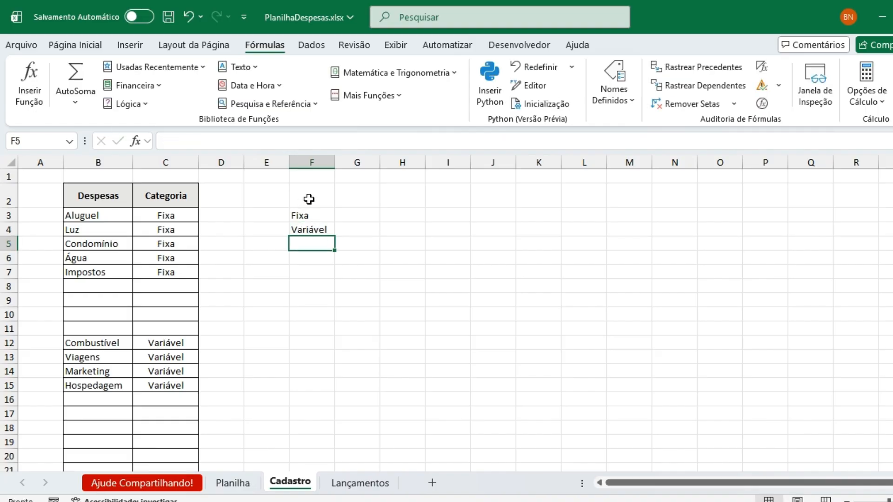
left_click(309, 199)
type("Menu")
key("Return")
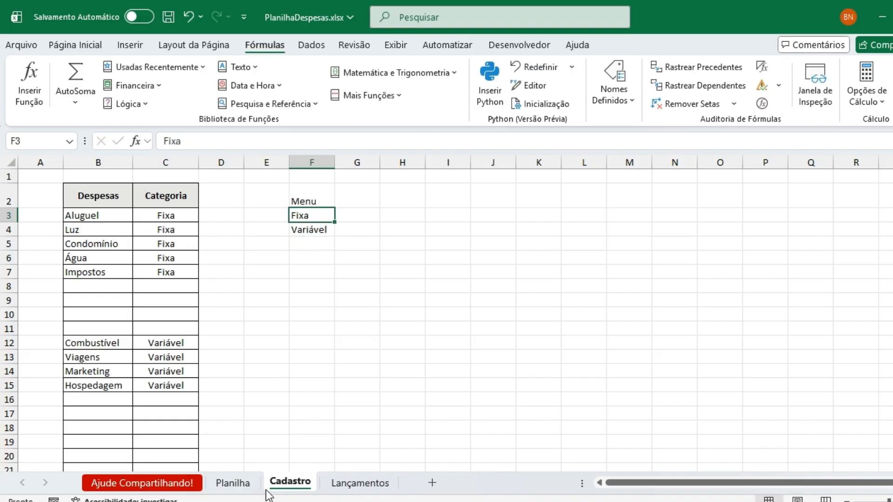
- Add list validation to D4 on the Lançamentos sheet with source =Cadastro!$F$3:$F$4, and choose Fixa from its drop-down list
left_click(331, 484)
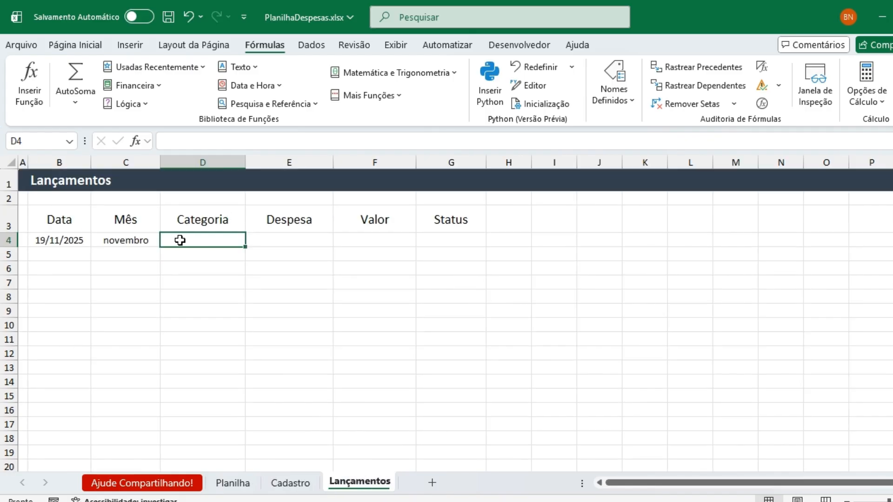
left_click(311, 45)
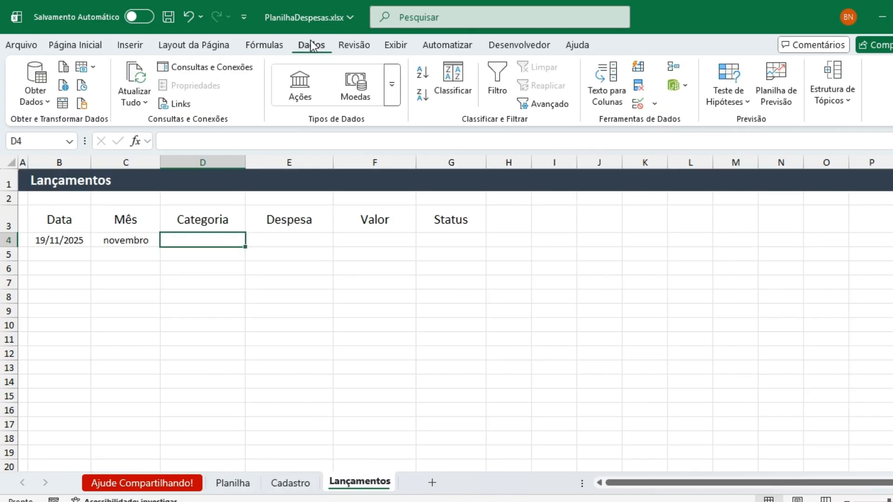
left_click(638, 105)
left_click(251, 253)
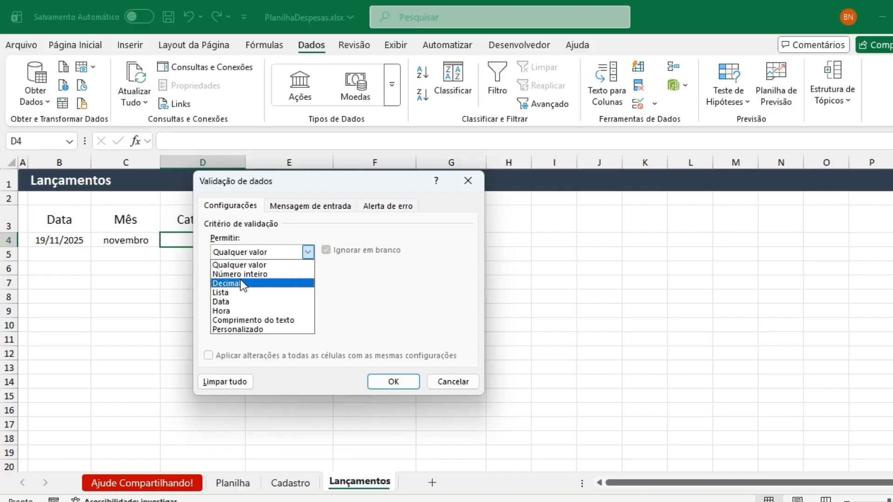
left_click(230, 293)
left_click(422, 310)
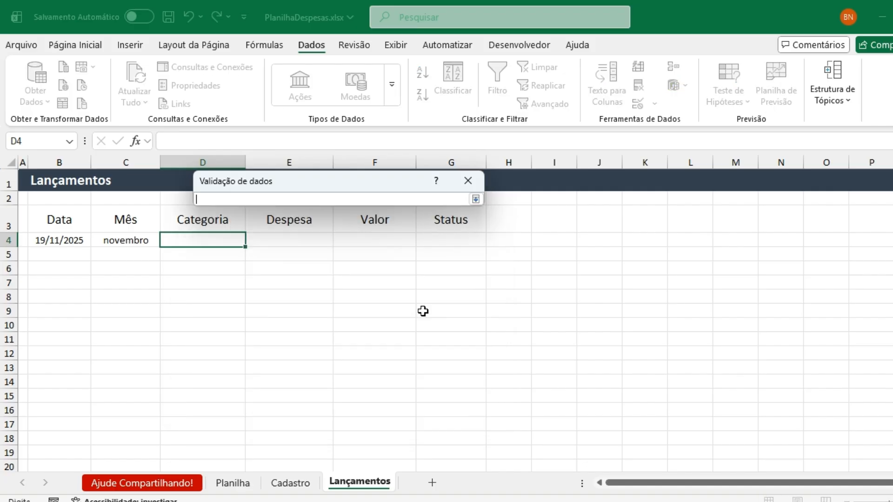
left_click(288, 484)
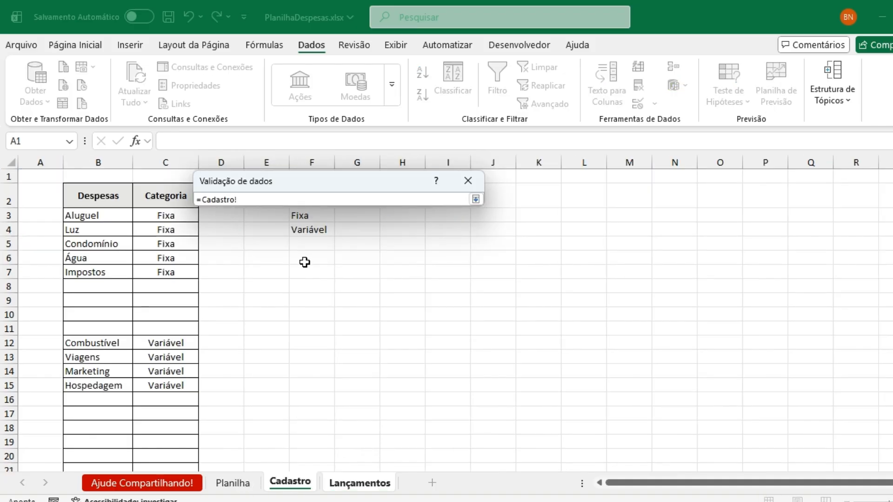
left_click_drag(324, 181, 335, 96)
left_click_drag(312, 214, 308, 231)
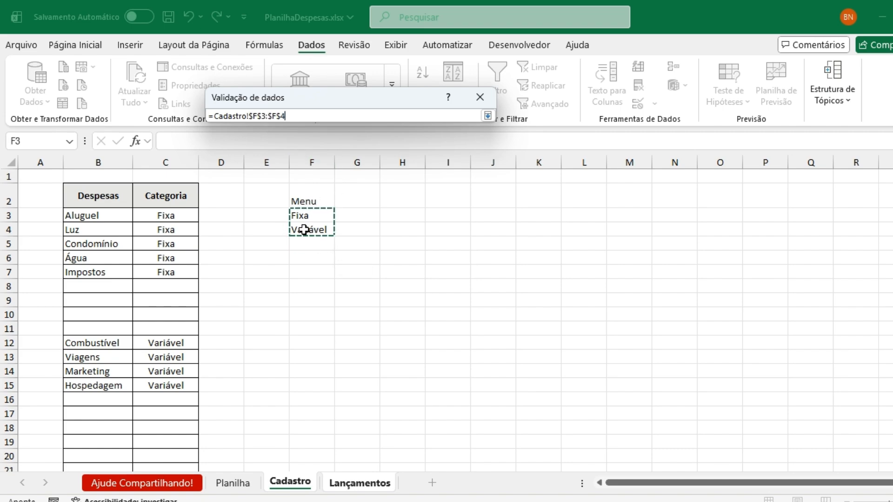
key("Return")
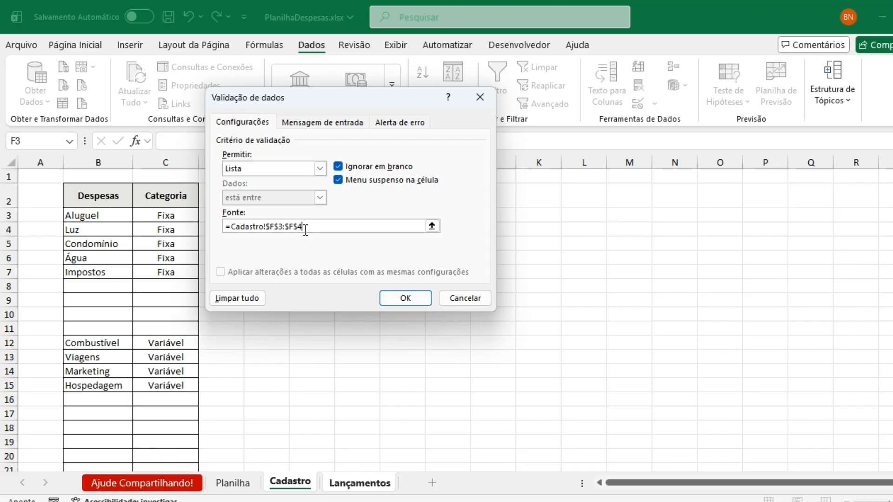
key("Return")
left_click(252, 244)
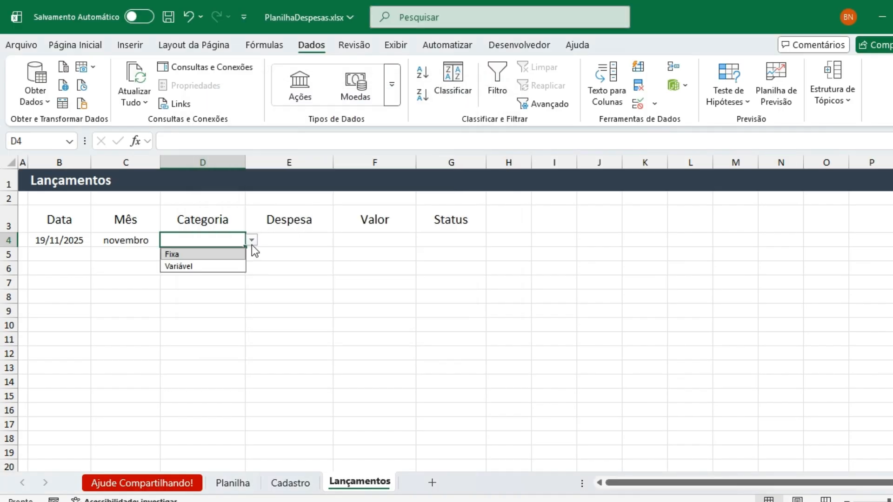
left_click(189, 255)
- Add list validation to the expense cell E4 with the source formula =indireto($D4) so it depends on the category
left_click(315, 239)
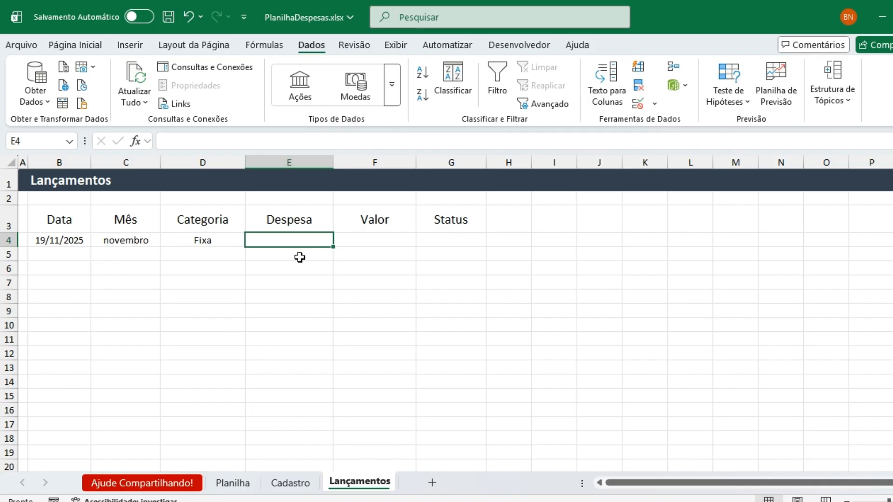
left_click(634, 108)
left_click(306, 169)
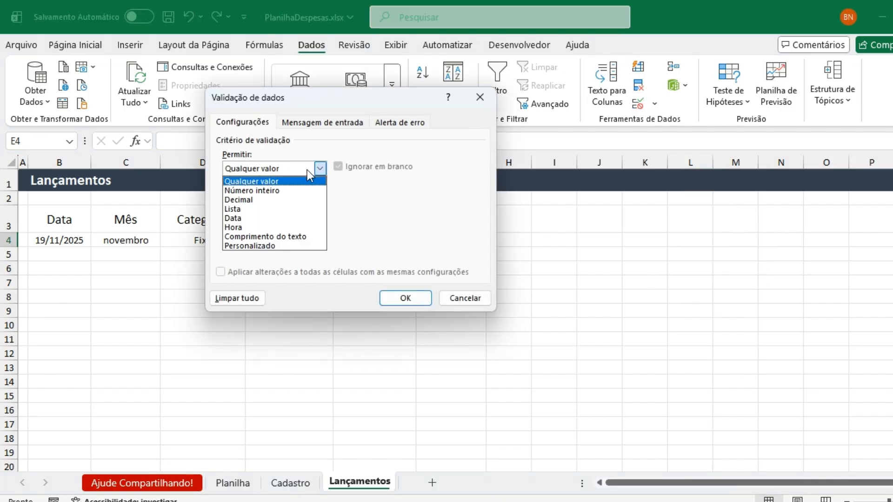
left_click(252, 210)
left_click_drag(307, 105, 454, 139)
left_click(398, 255)
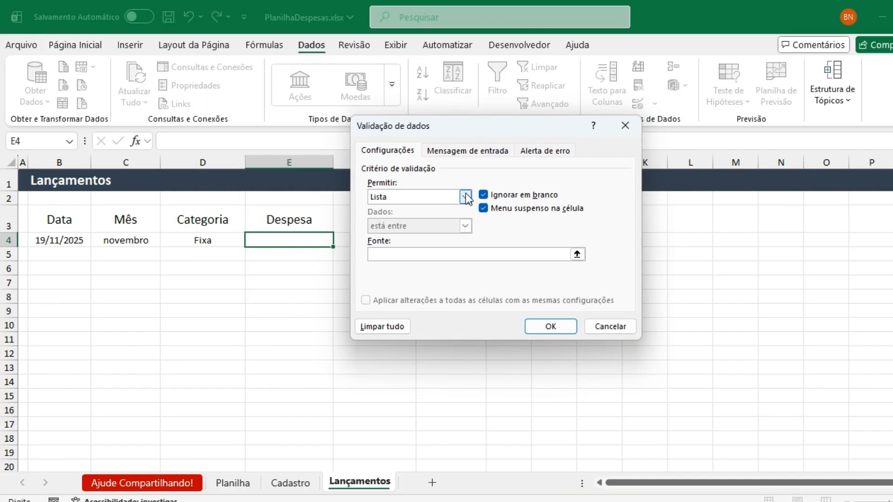
type("=indireto(")
left_click(215, 242)
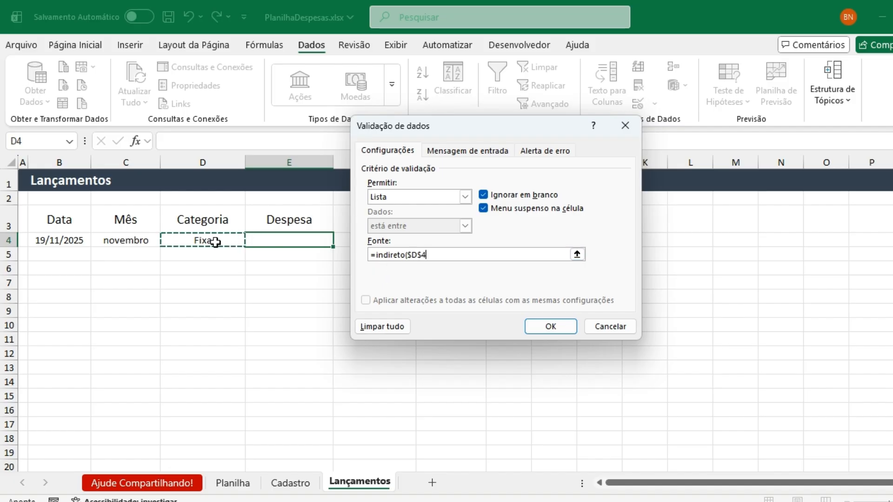
type(")")
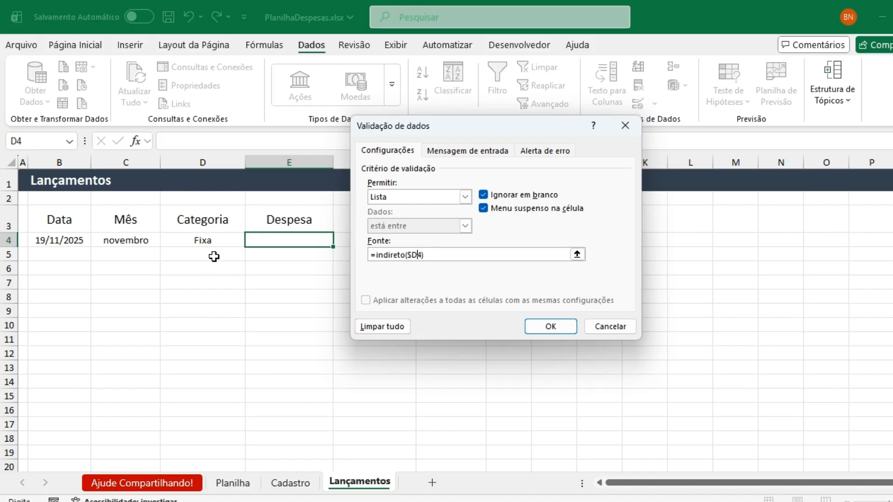
left_click(550, 327)
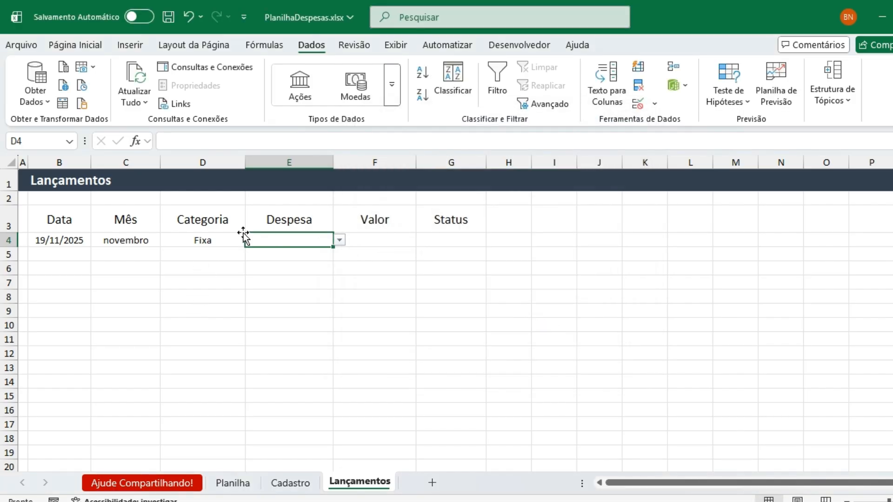
- Choose Luz as the expense in E4 from its drop-down list
left_click(208, 241)
left_click(295, 242)
left_click(339, 240)
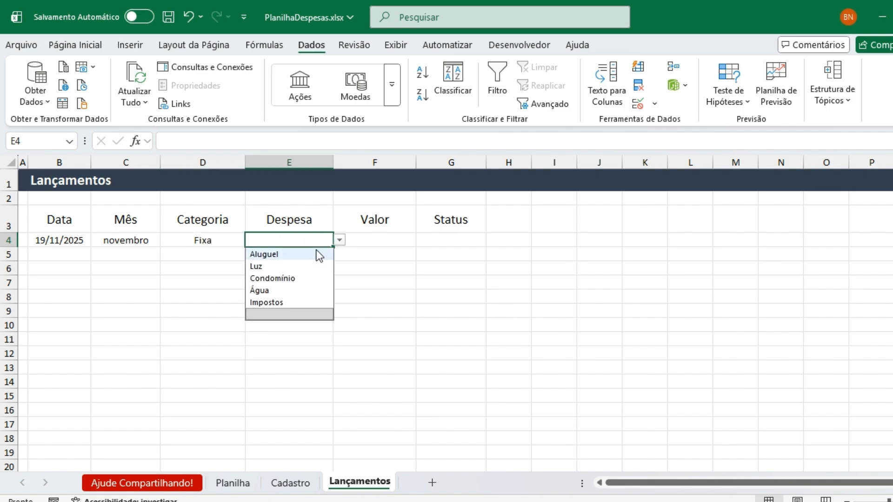
left_click(278, 264)
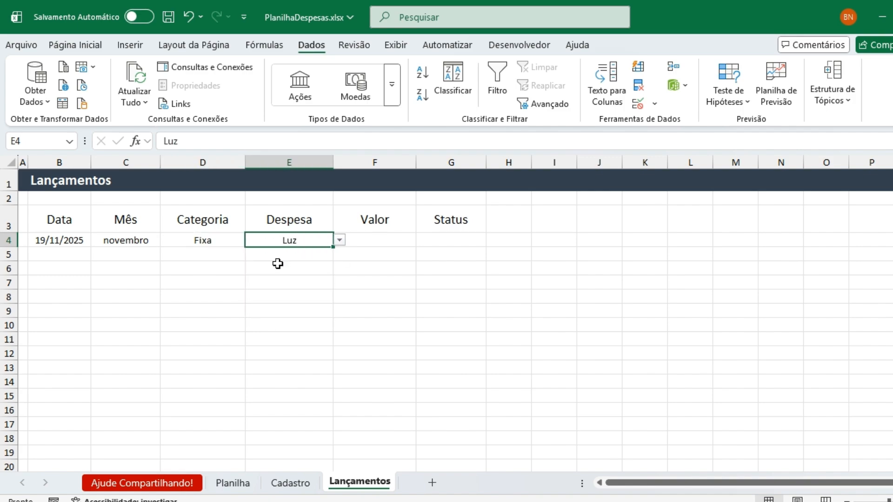
- Fill D4's category drop-down down to D13 and clear the copied values from D5:D13
left_click(207, 257)
left_click(221, 230)
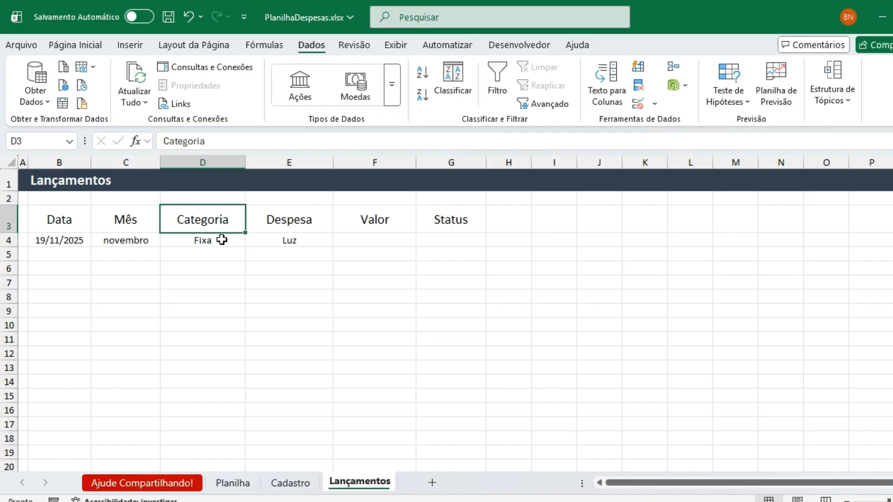
left_click(221, 239)
left_click_drag(245, 246, 237, 372)
left_click_drag(209, 251, 207, 364)
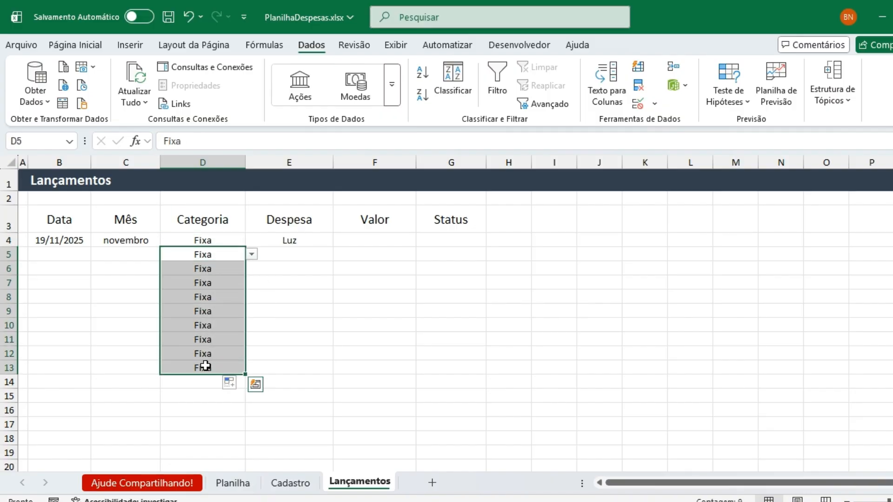
key("Delete")
left_click(196, 310)
- Choose Variável as the category in D5 from its drop-down list
left_click(224, 254)
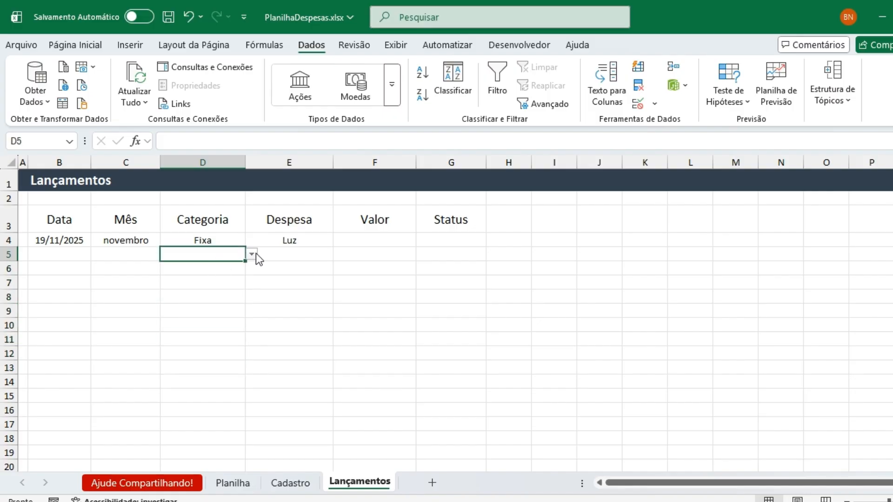
left_click(251, 253)
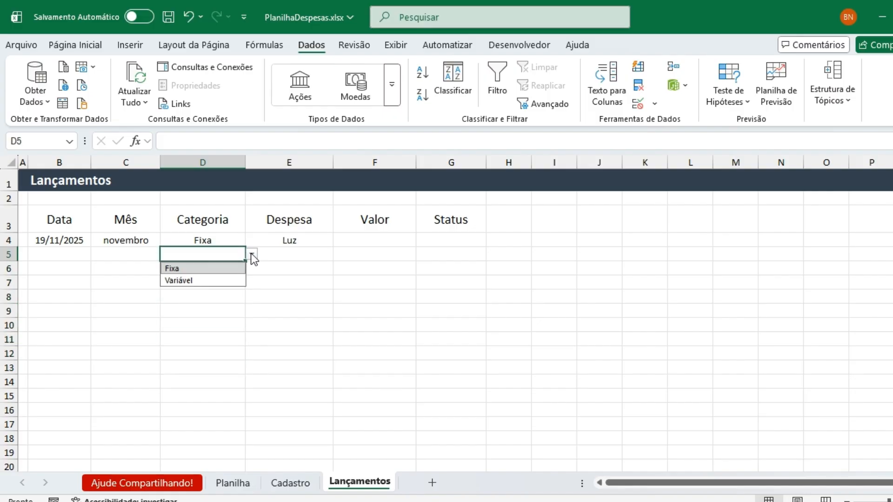
left_click(200, 280)
- Fill E4's dependent expense drop-down down to E18 and clear the copied values from E6:E18
left_click(307, 256)
left_click(303, 241)
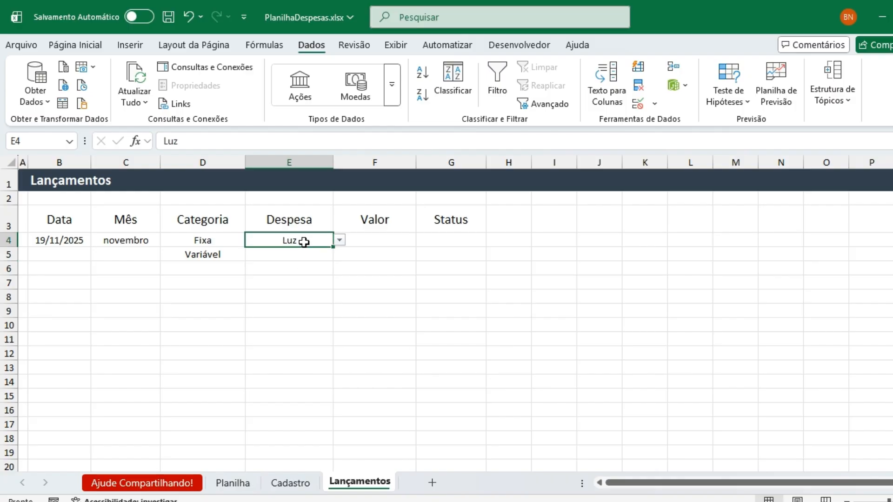
left_click_drag(333, 247, 325, 441)
left_click_drag(286, 264, 293, 439)
key("Delete")
- Replace the copied expense in E5 with Marketing, chosen from its drop-down list
left_click(300, 252)
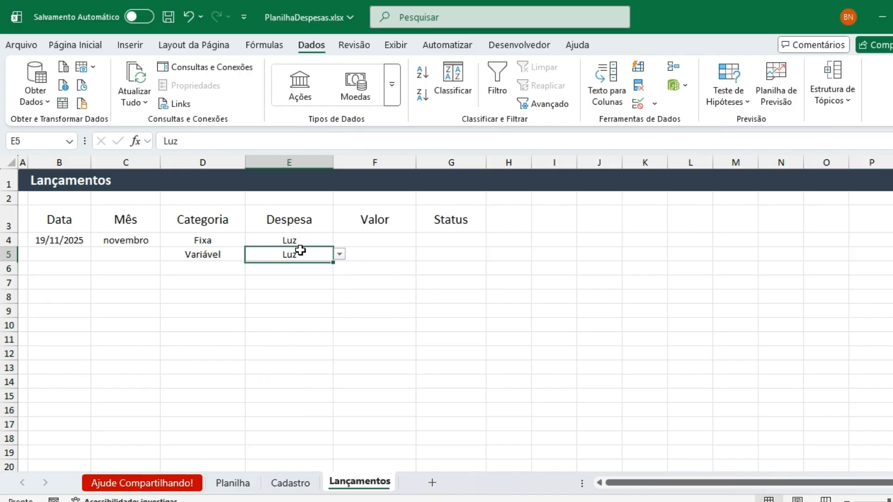
left_click(339, 254)
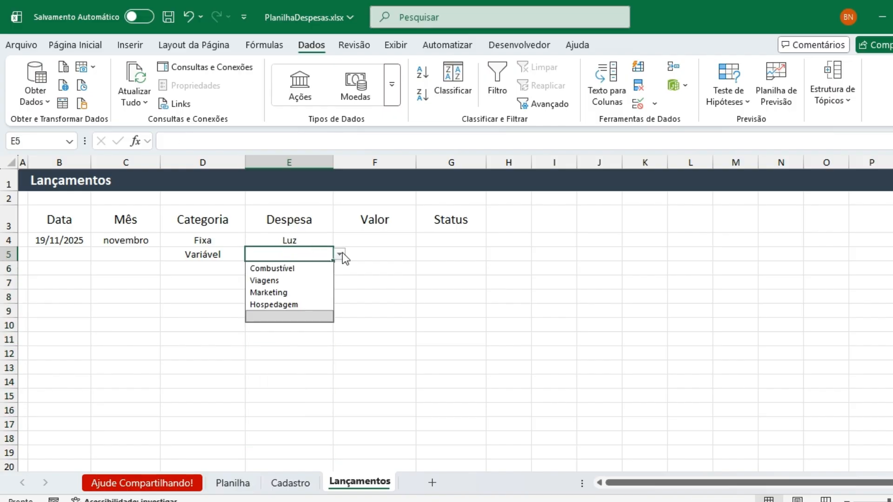
left_click(291, 292)
- Examine the first entries and check how far down the Categoria and Despesa columns the drop-down lists extend
left_click(54, 239)
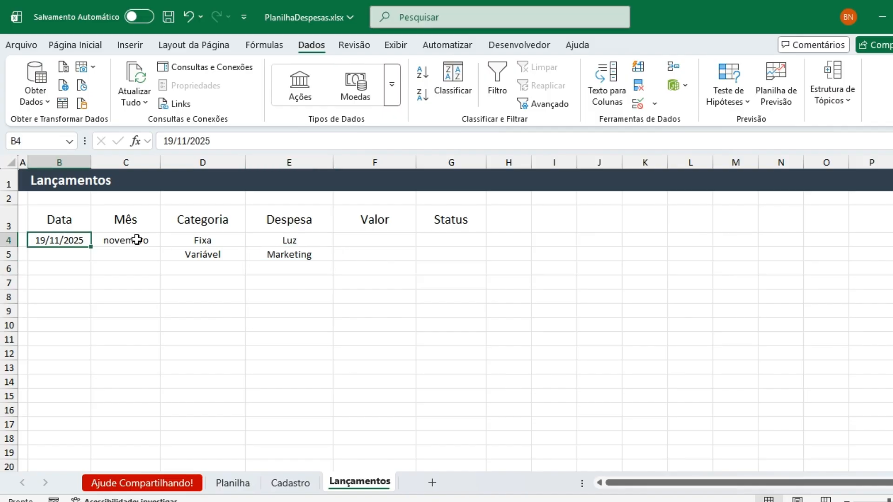
left_click(136, 240)
left_click(185, 264)
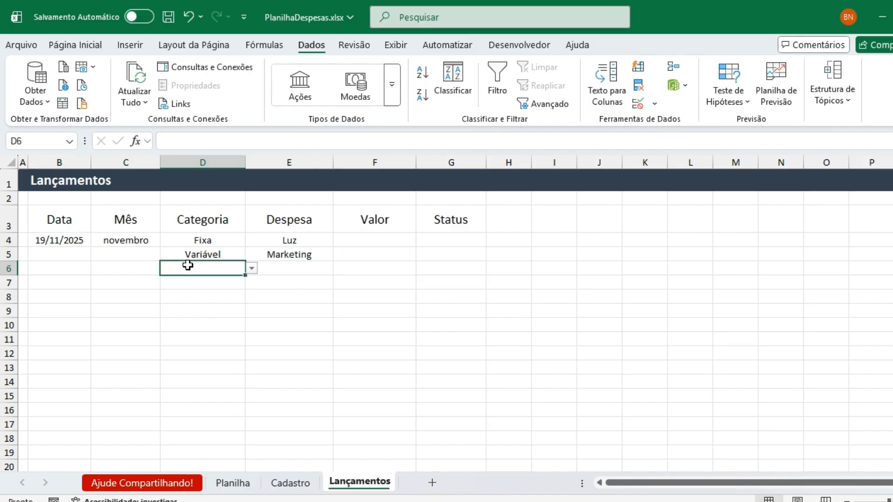
left_click(204, 413)
key("Up")
key("Up")
key("Up")
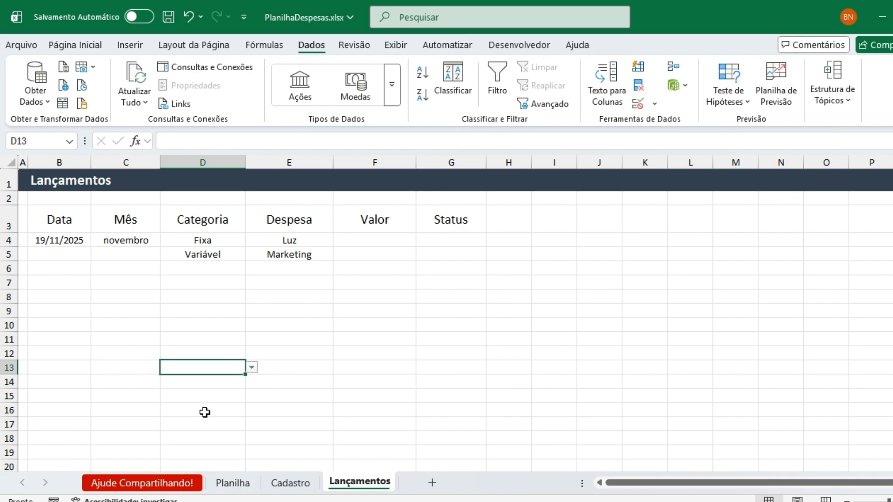
left_click(62, 366)
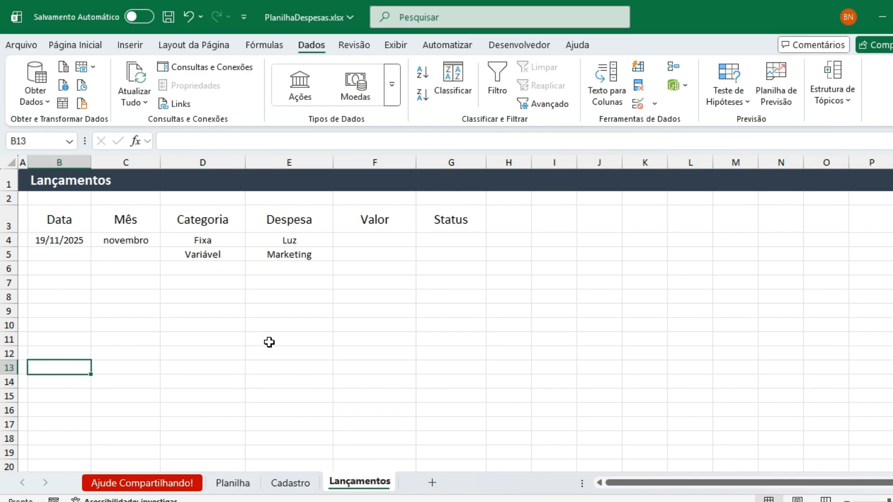
left_click(222, 366)
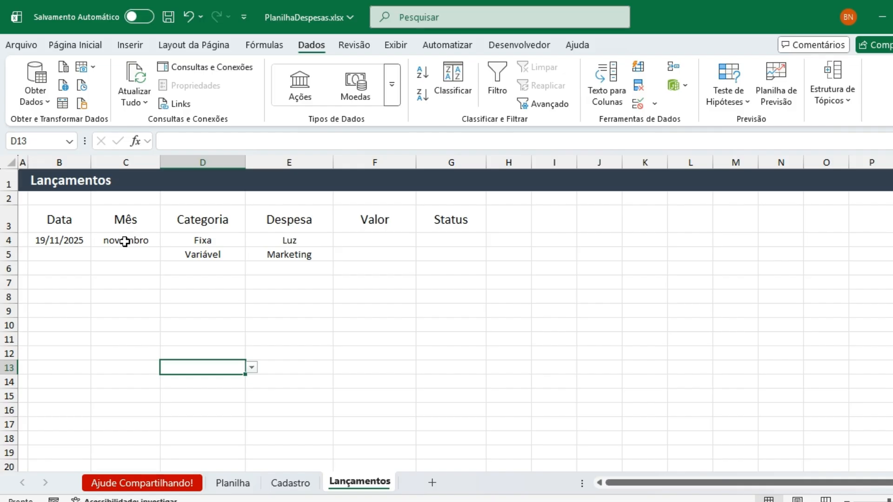
left_click(285, 367)
left_click(191, 253)
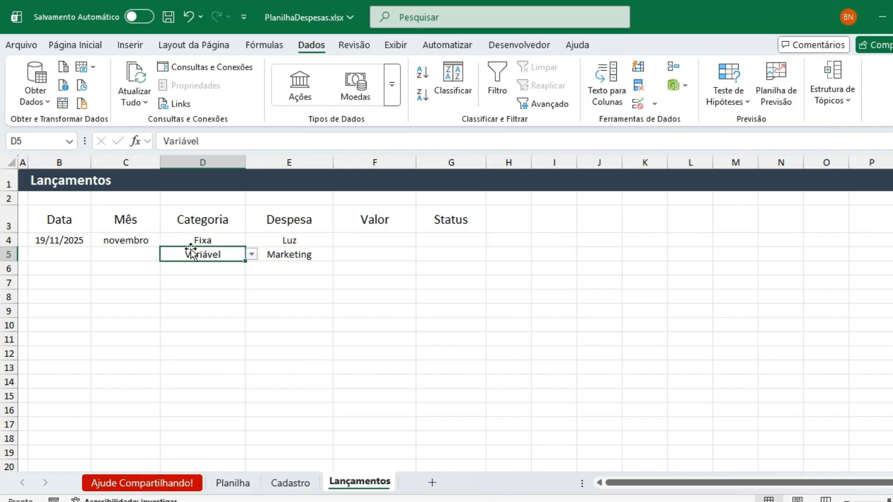
left_click(191, 240)
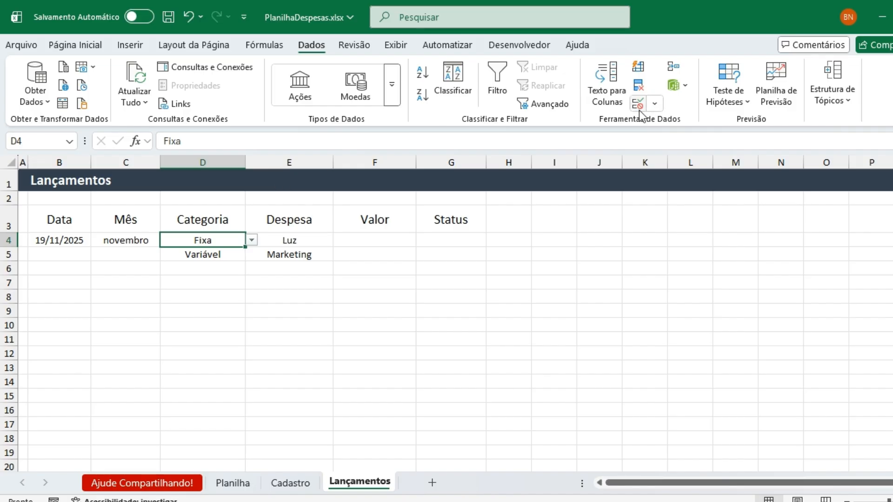
- Extend the Categoria and Despesa drop-down lists from D6:E6 down to row 300
left_click_drag(215, 239, 197, 433)
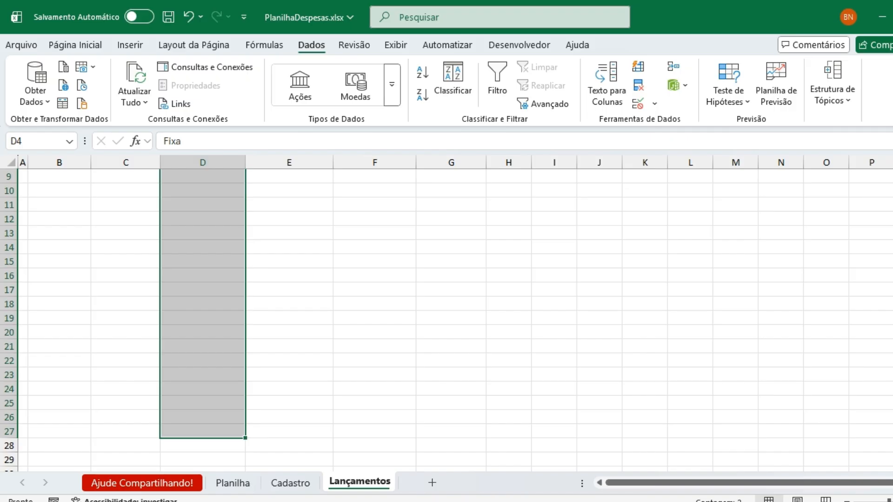
scroll(502, 230, "up", 3)
left_click_drag(225, 271, 305, 268)
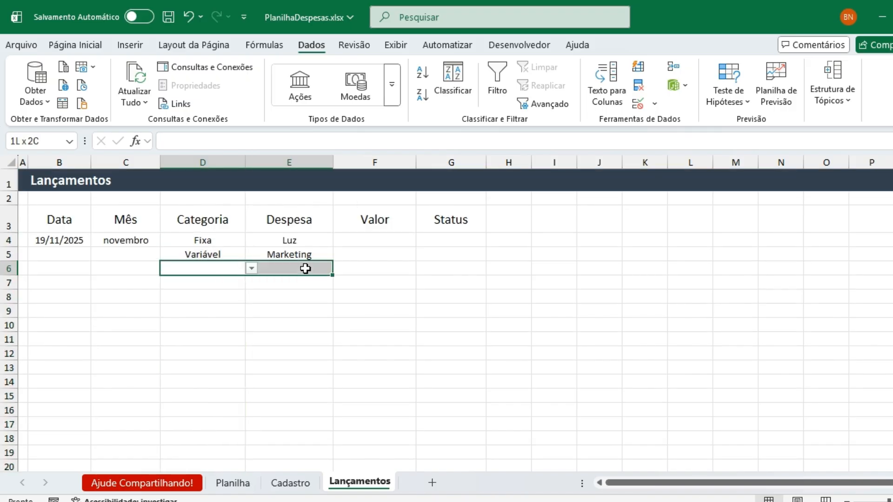
left_click(318, 284)
left_click(307, 270)
left_click_drag(205, 270, 333, 456)
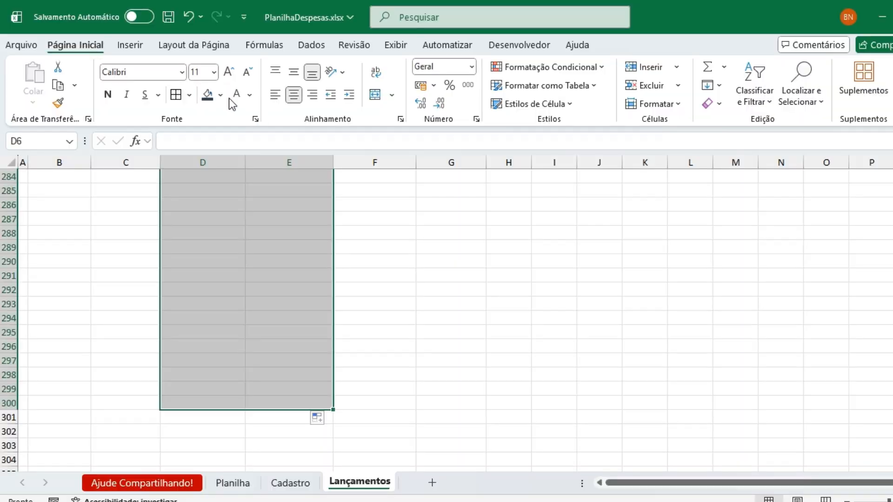
- Shade the Categoria and Despesa cells D6:E300 with the light gray theme color
left_click(220, 95)
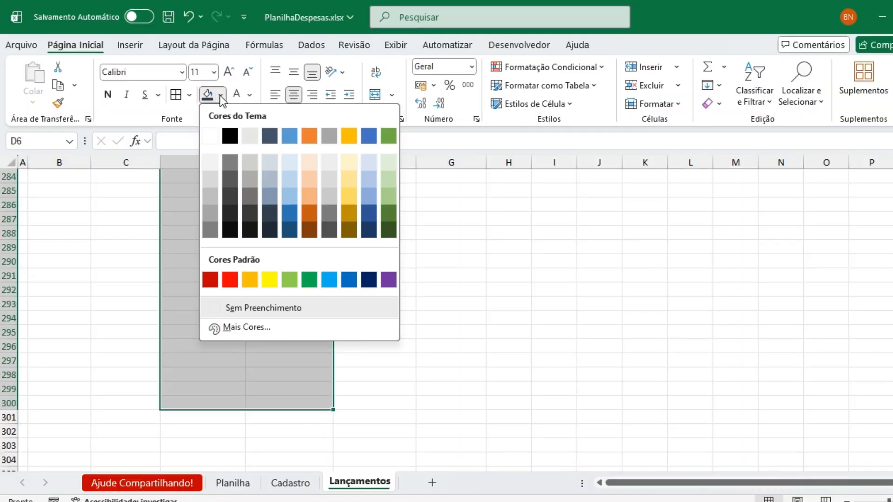
left_click(255, 142)
left_click(247, 294)
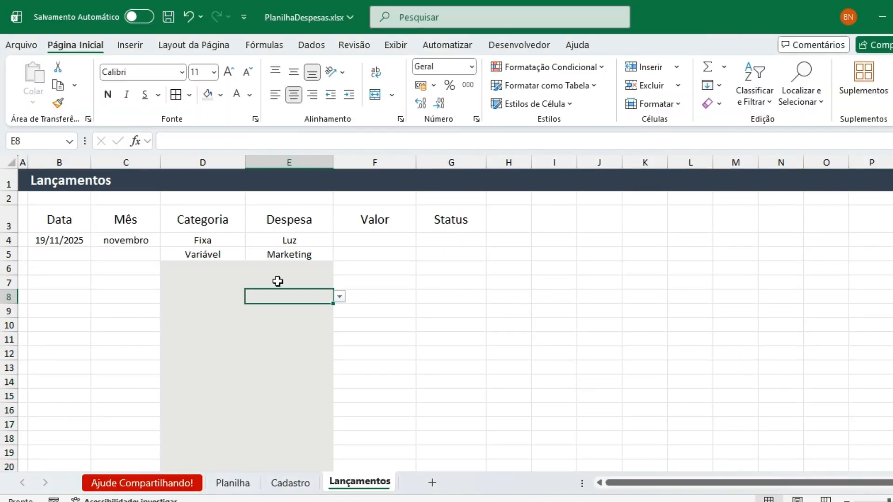
left_click(292, 265)
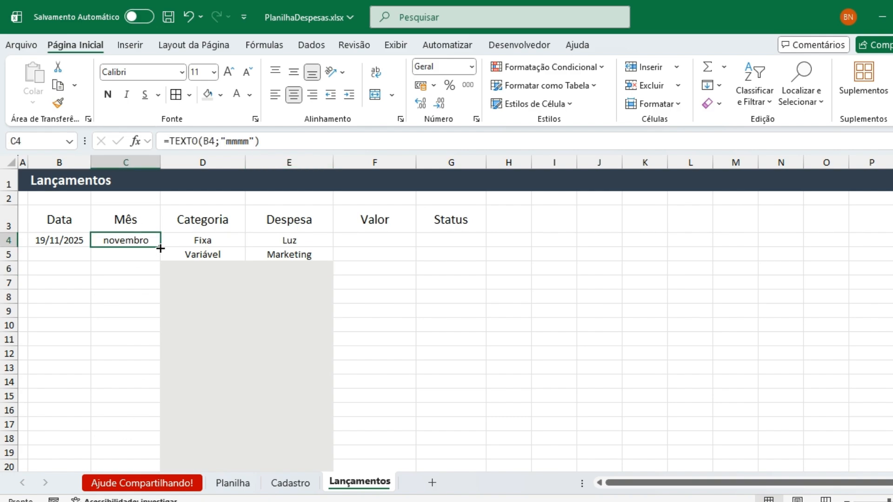
- Fill the month formula from C4 down to C5
double_click(161, 249)
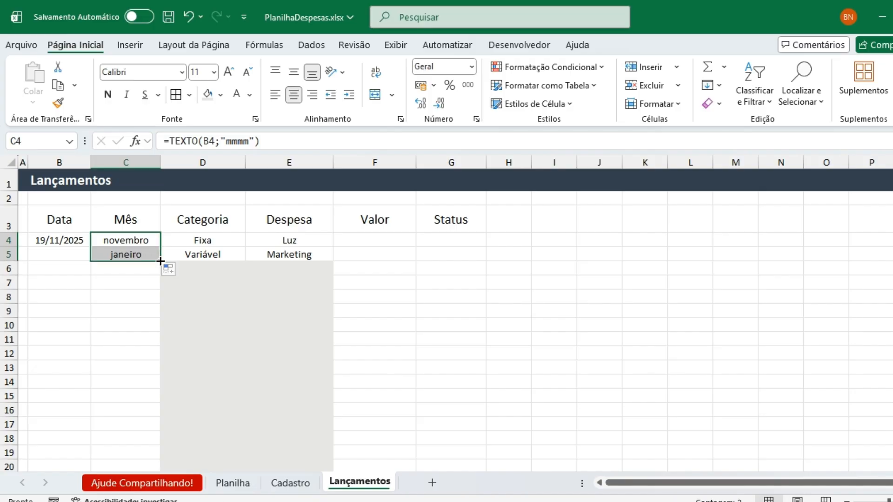
left_click(130, 295)
left_click(191, 269)
left_click(86, 269)
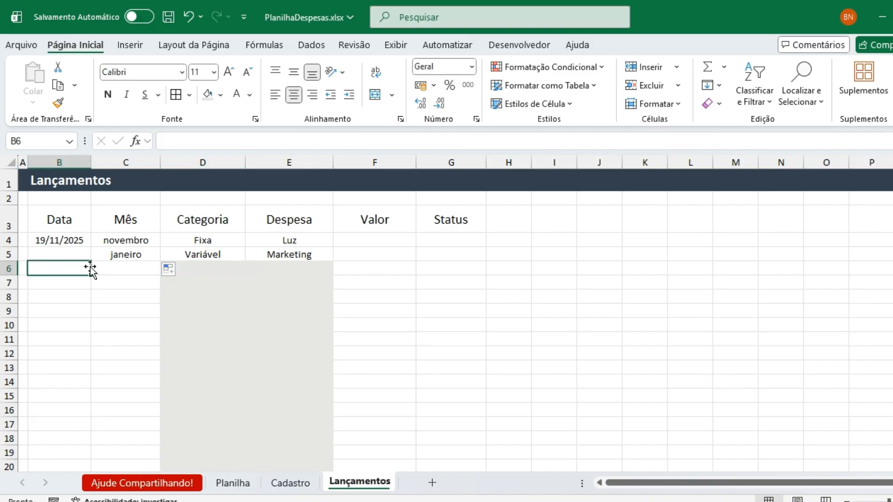
left_click(251, 279)
left_click(145, 255)
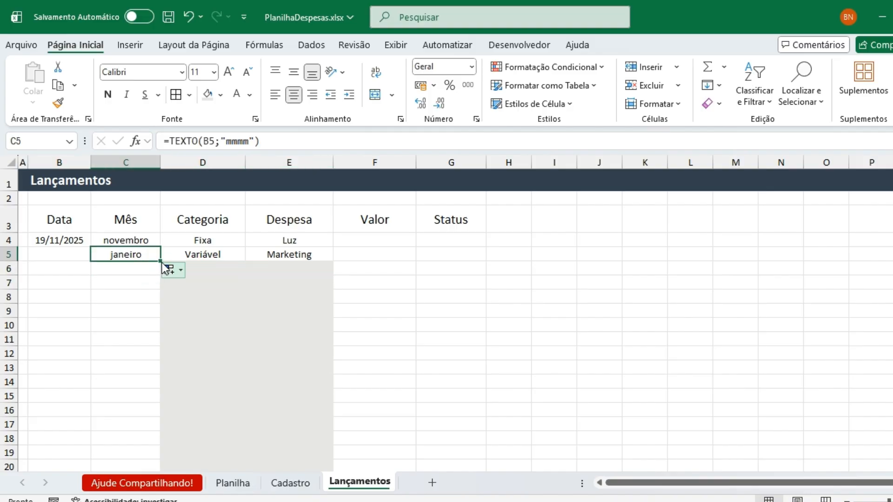
- Copy C5's month formula into the Mês column down to C300
key("ctrl+c")
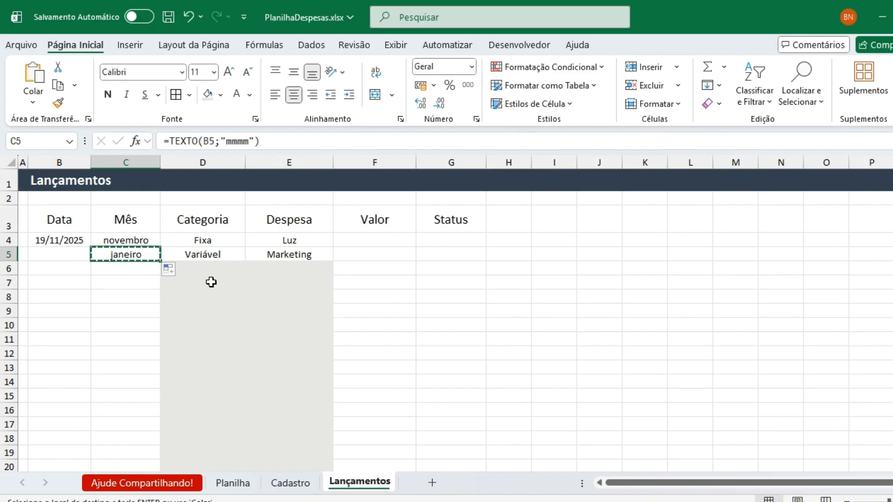
scroll(446, 321, "down", 20)
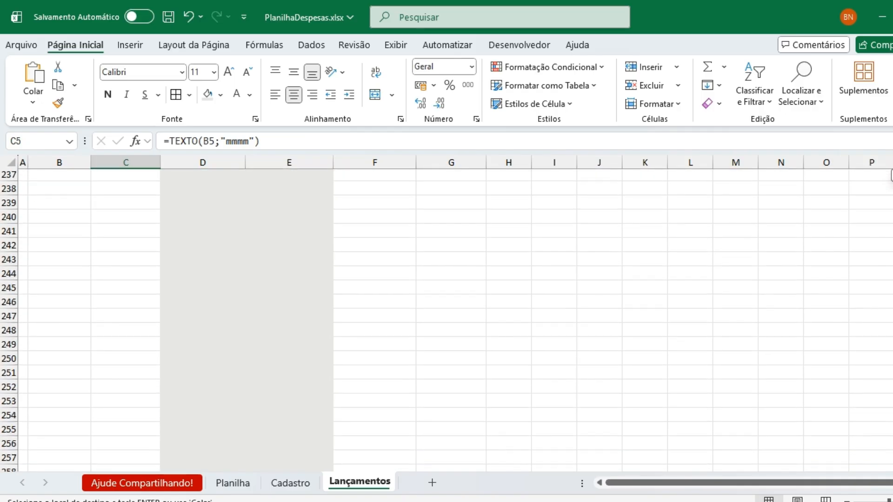
left_click(141, 452, "shift")
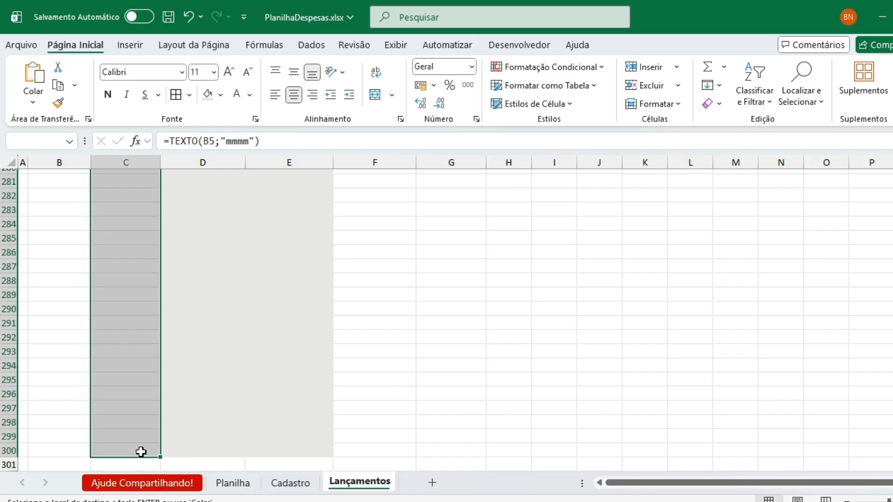
key("ctrl+v")
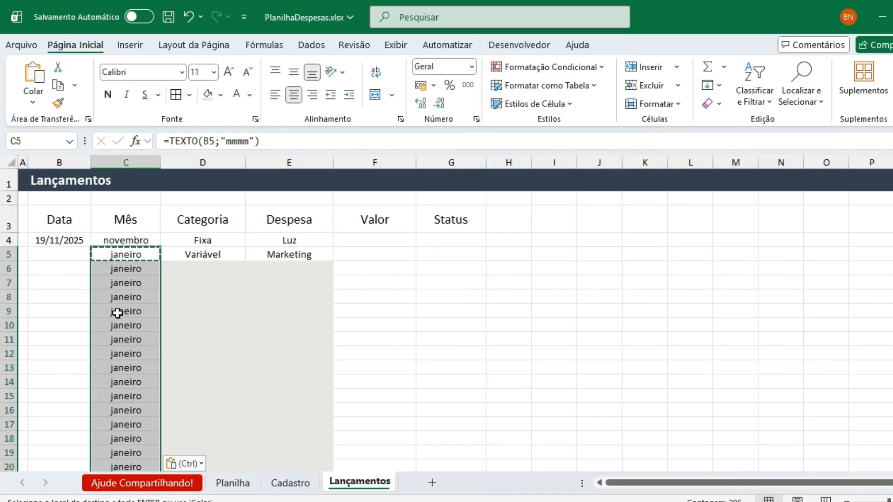
left_click(126, 325)
key("Escape")
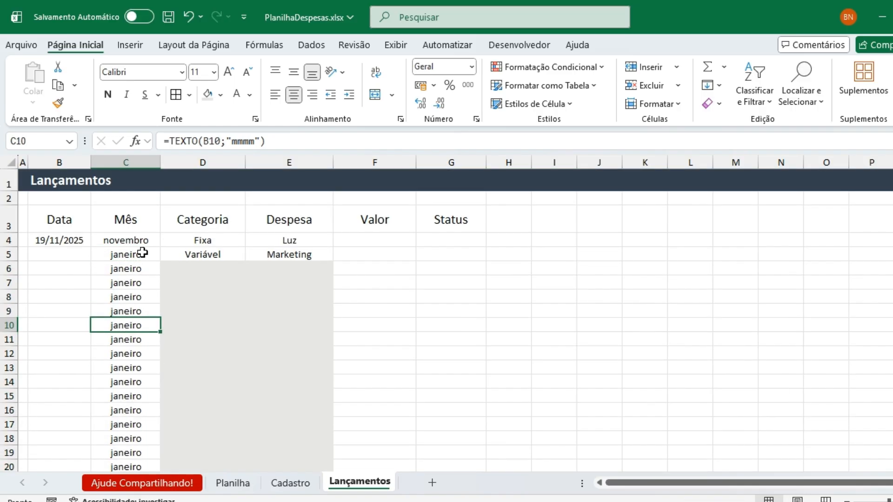
- Widen the Mês column slightly
left_click(80, 255)
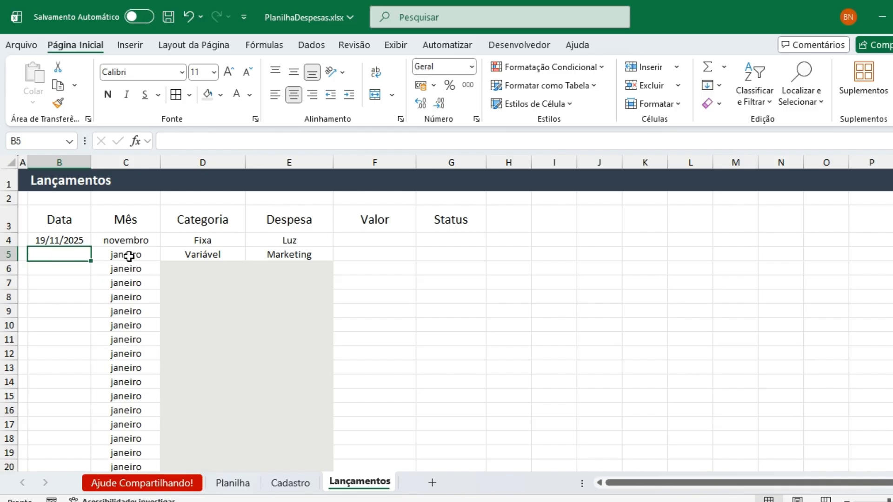
left_click_drag(129, 255, 113, 451)
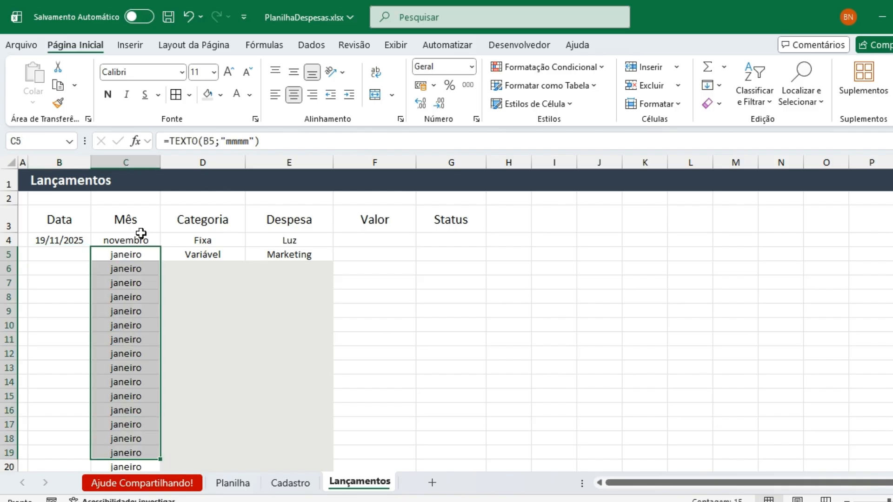
left_click(141, 234)
left_click_drag(160, 162, 173, 162)
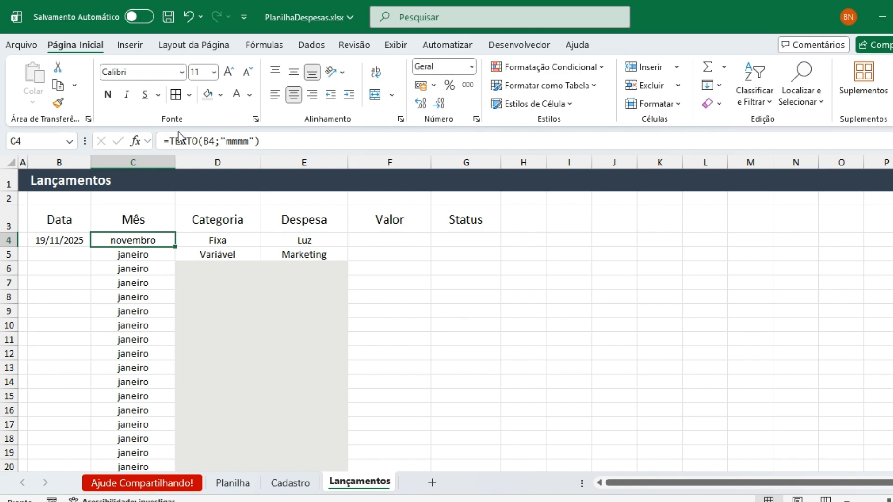
- Change C4's formula to =SE(B4="";"";TEXTO(B4;"mmmm")) and fill it down to C300
left_click(169, 141)
type("se(")
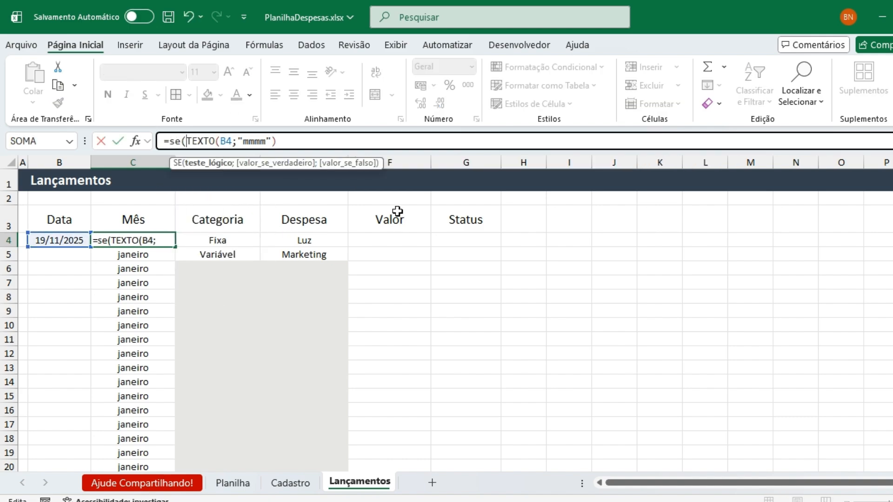
type("b")
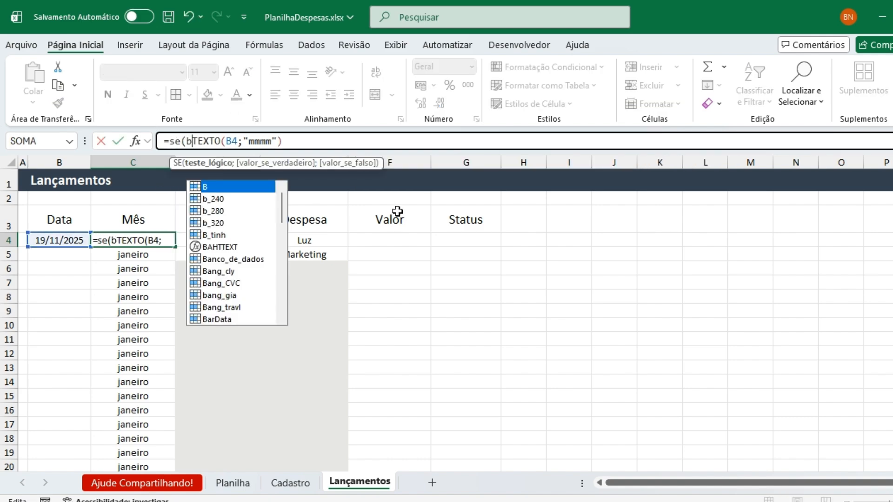
type("4=")
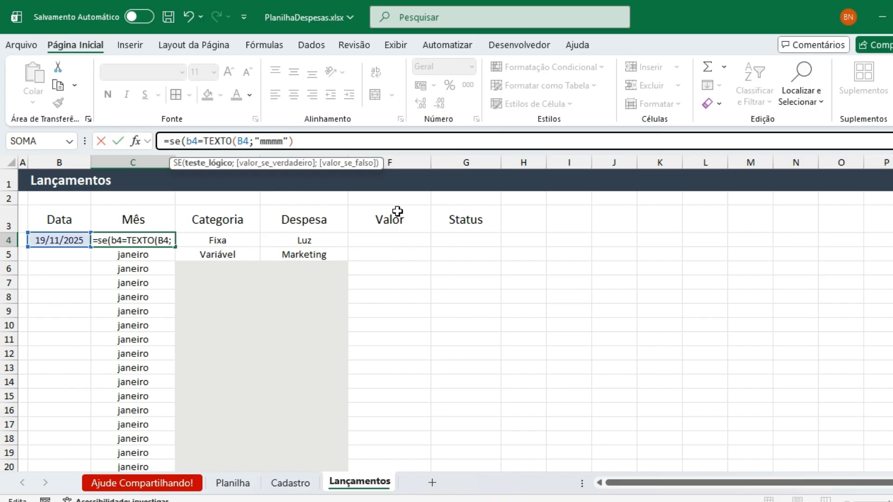
type("\"\"")
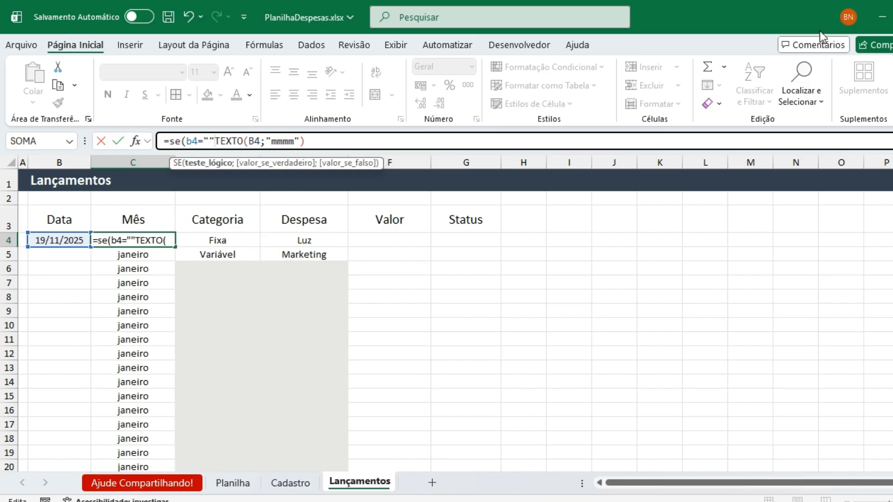
type(";")
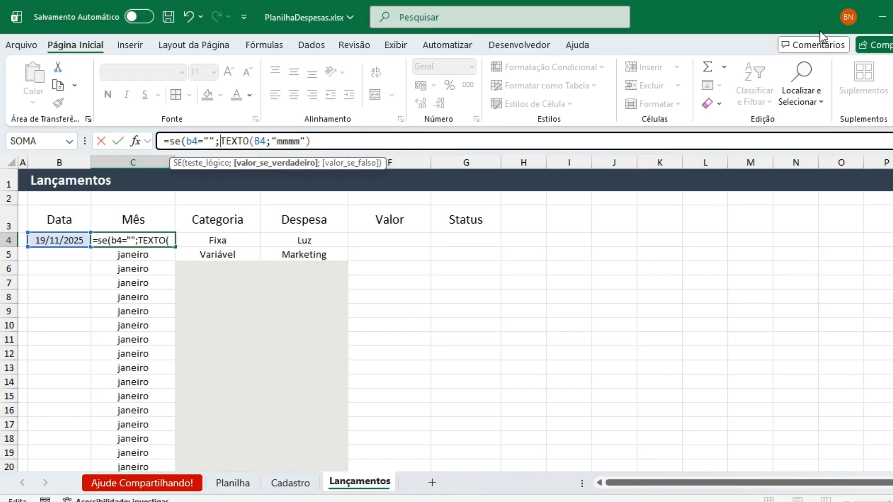
type("\"\"")
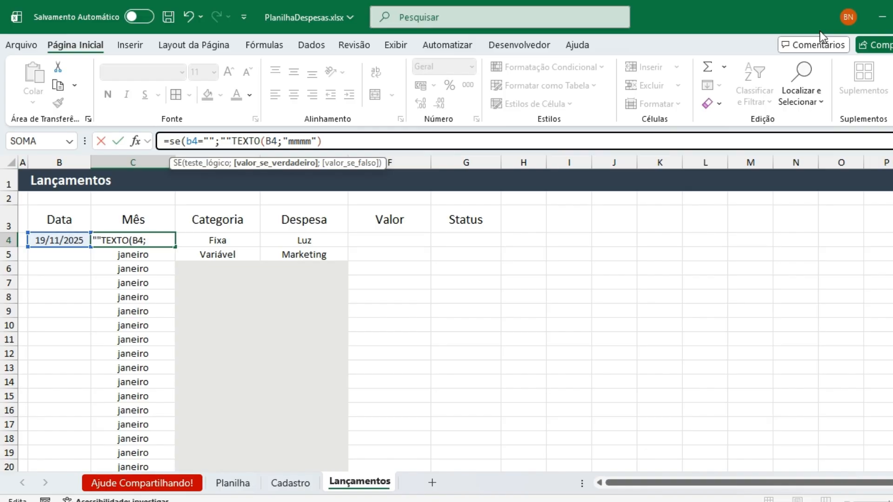
type(";")
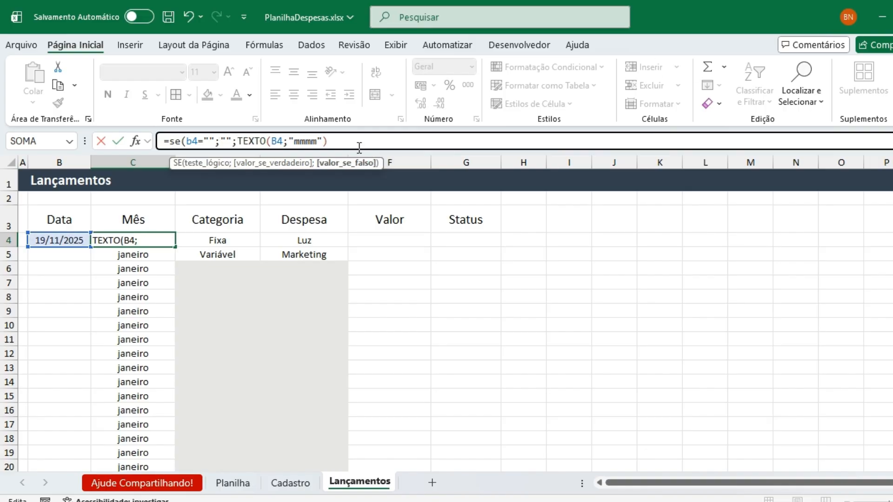
left_click(343, 145)
type(")")
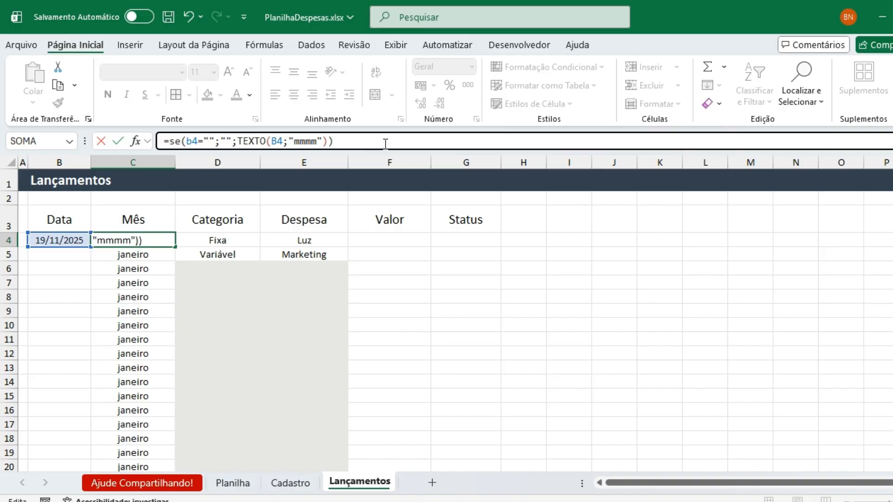
key("ctrl+Return")
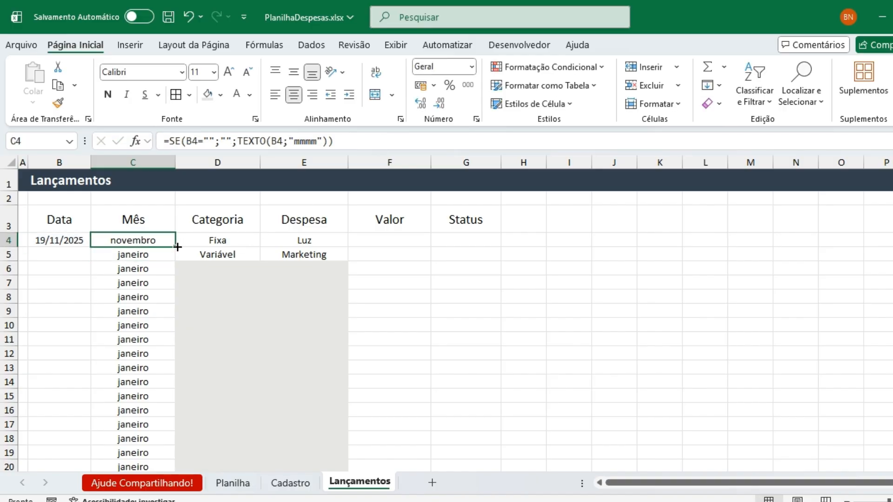
double_click(177, 246)
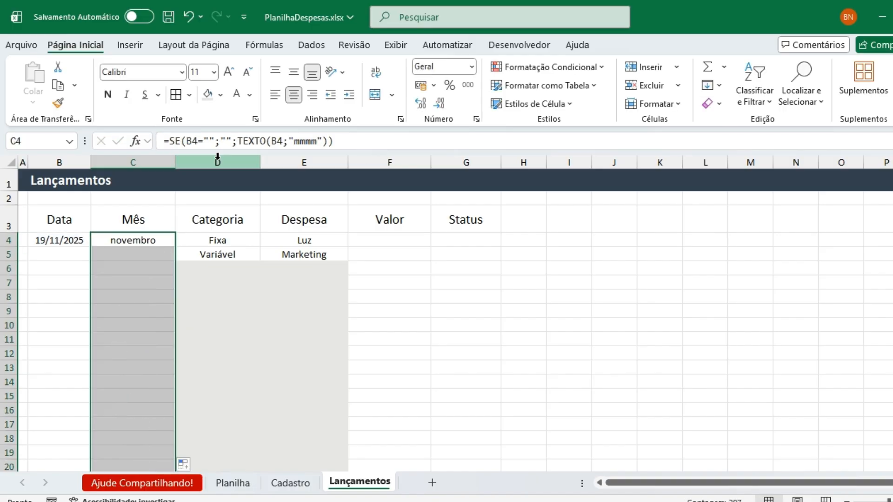
- Apply the same light gray fill to the Mês, Categoria and Despesa cells C4:E300
key("shift+Right")
key("shift+Right")
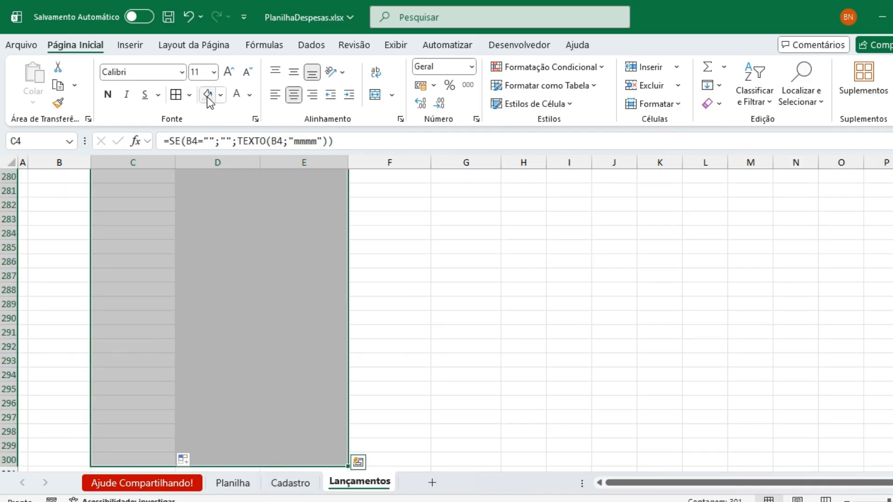
left_click(207, 97)
key("ctrl+BackSpace")
- Recolor the Mês cells C4:C300 with the lightest gold theme fill
left_click(148, 244)
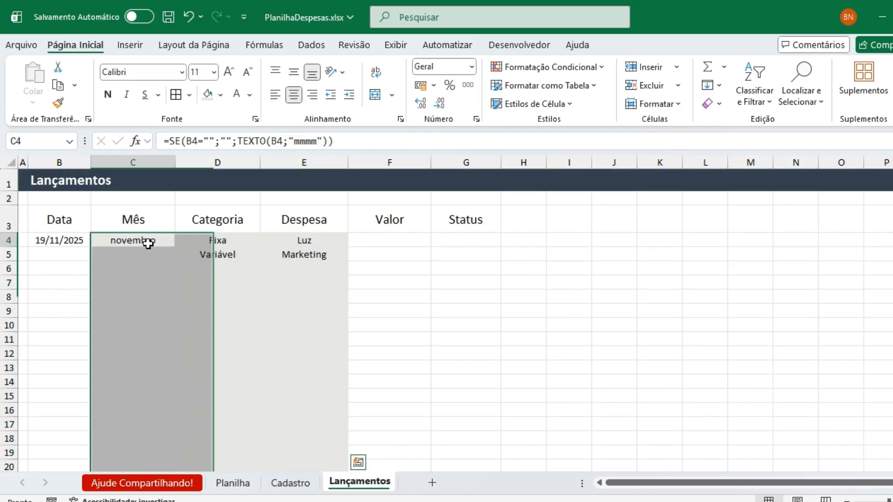
key("ctrl+shift+Down")
left_click(220, 95)
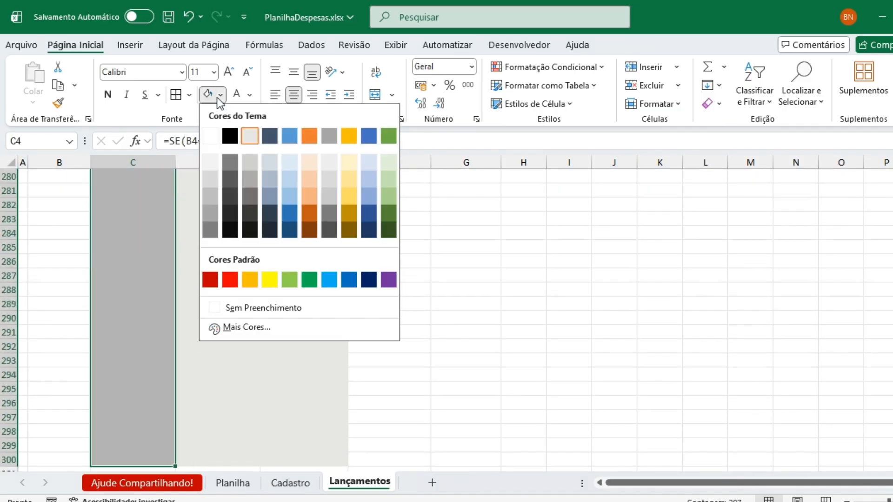
left_click(346, 163)
- Format the header cells B3:G3 with white text and the standard dark red fill
key("ctrl+BackSpace")
key("Right")
key("Right")
key("Up")
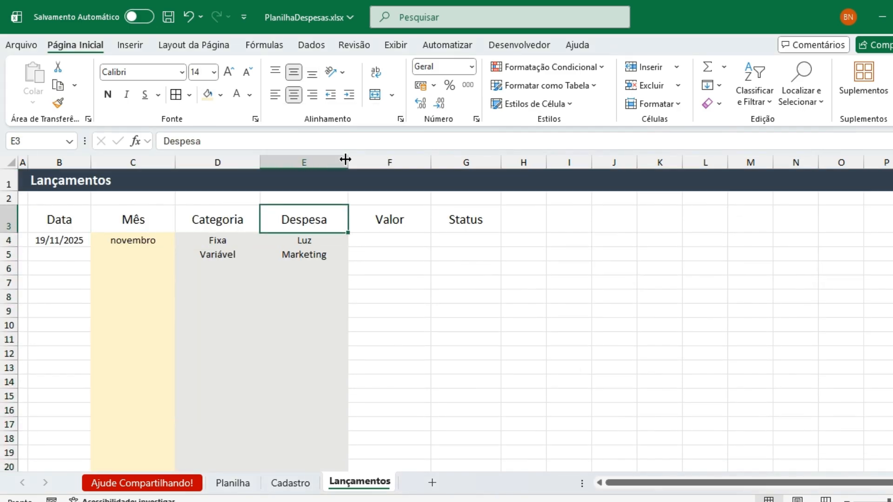
key("ctrl+Left")
key("ctrl+shift+Right")
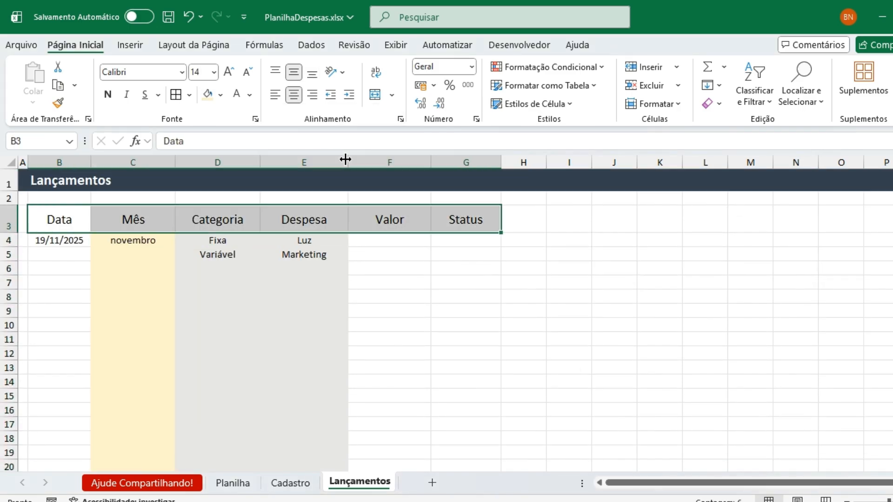
left_click(221, 96)
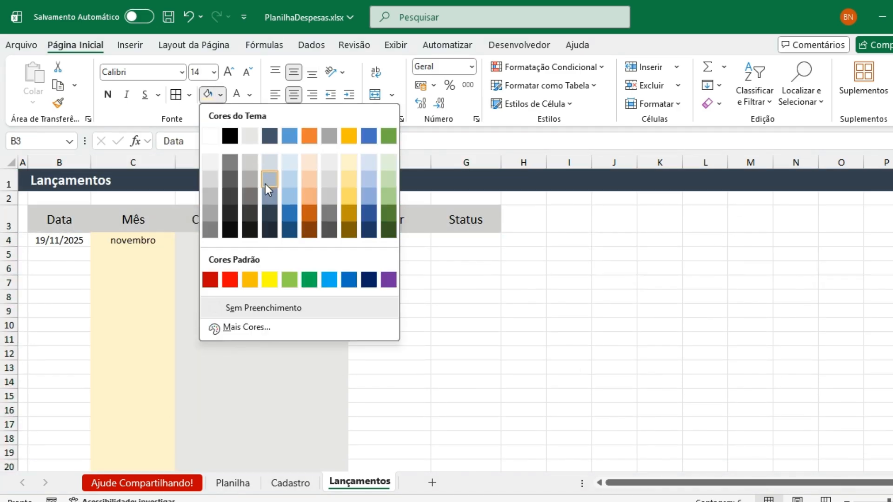
left_click(266, 135)
left_click(220, 95)
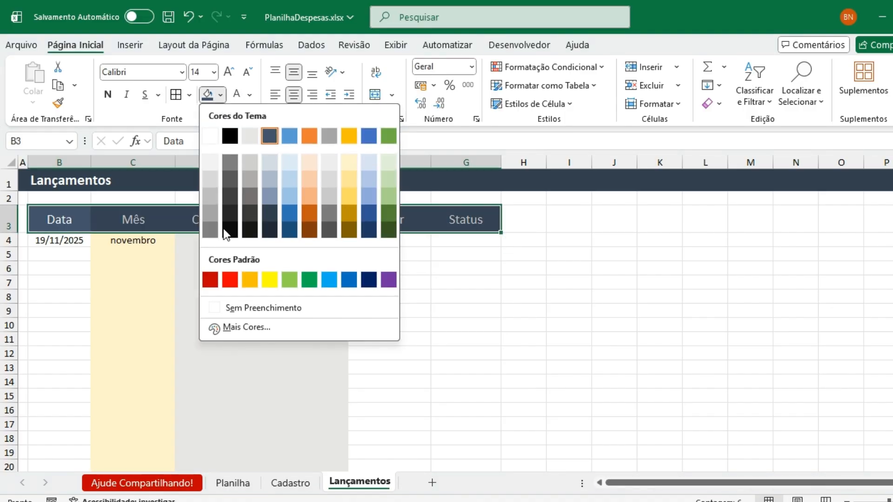
left_click(209, 279)
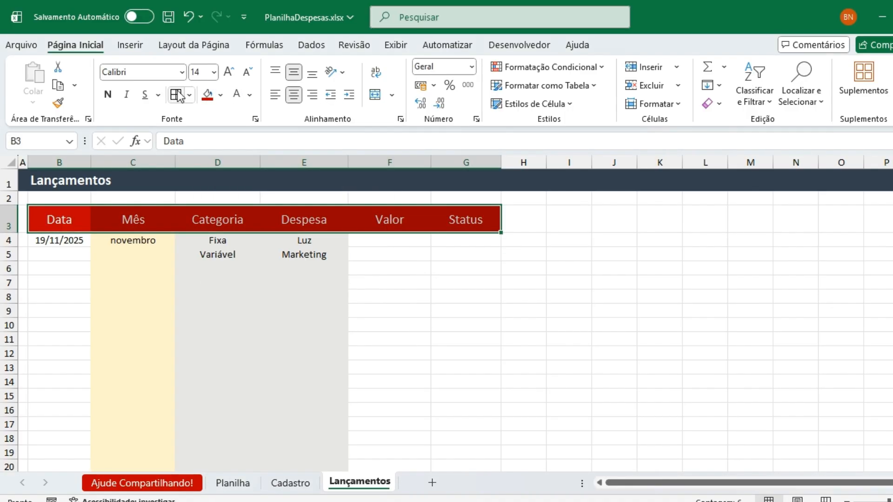
- Apply all borders to the header cells B3:G3
left_click(255, 369)
left_click(477, 307)
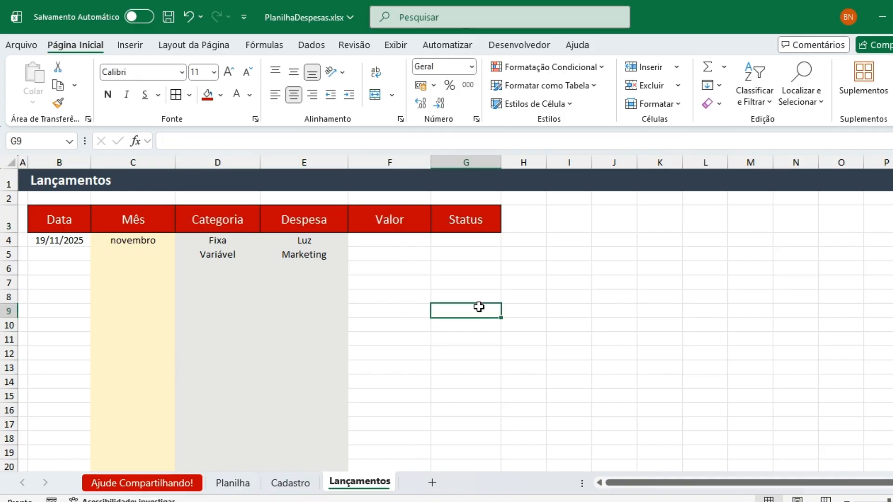
- Enter 500 as the Valor of the first expense in F4
left_click(381, 239)
type("500")
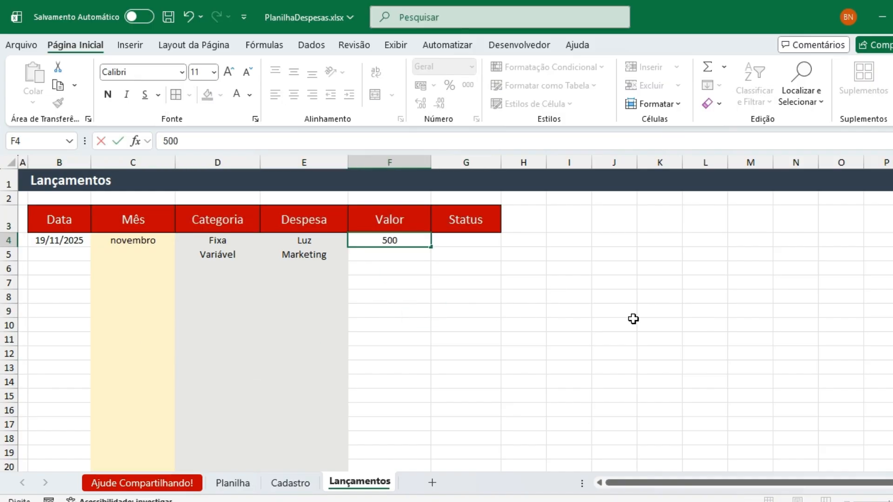
key("Return")
- Apply the R$ accounting format (Contábil) to the whole Valor column F and widen the Status column G
left_click(358, 162)
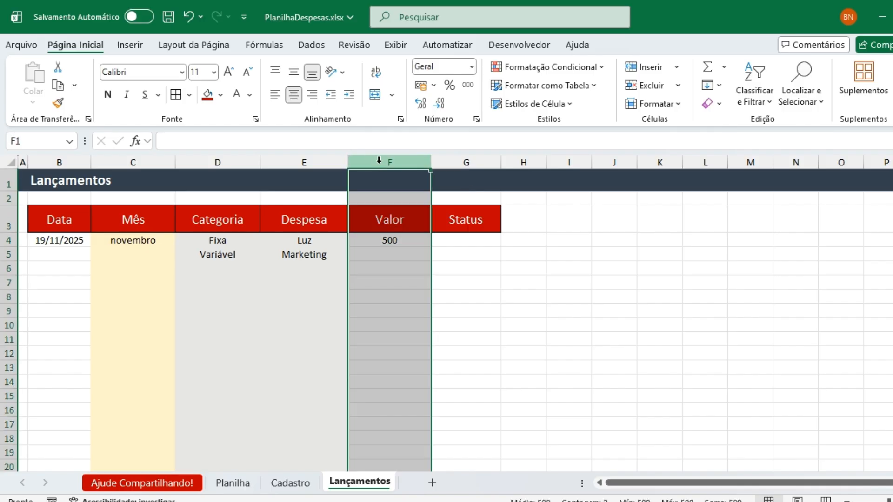
left_click(418, 88)
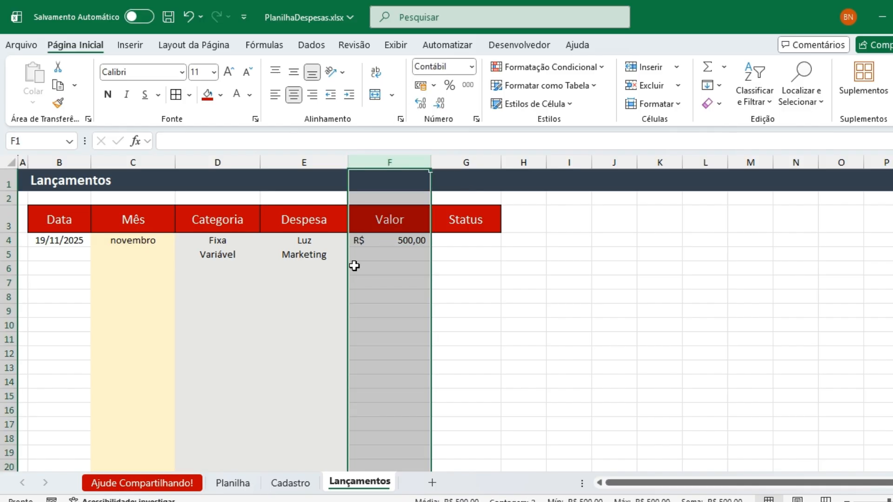
left_click(488, 240)
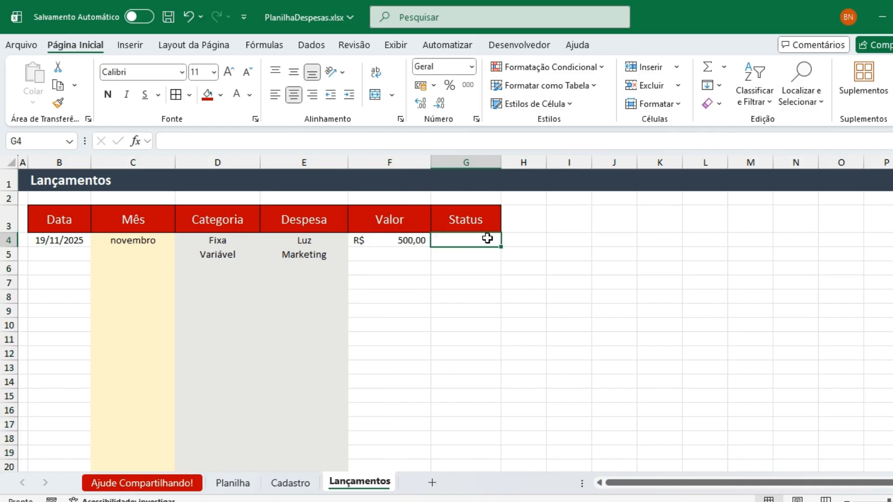
left_click_drag(501, 162, 520, 162)
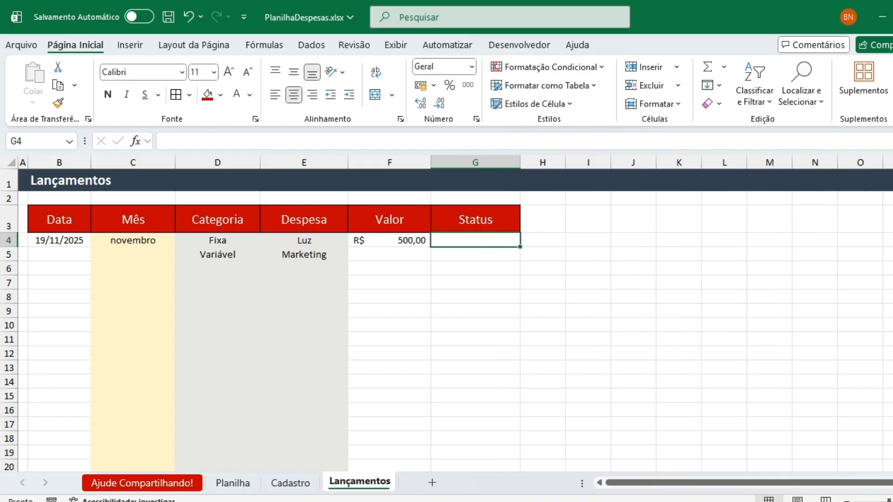
- On the Cadastro sheet, create a Status list in H2:H5 with Pago, Em aberto and Vencido, and widen column H to fit
left_click(281, 492)
left_click(400, 204)
type("Status")
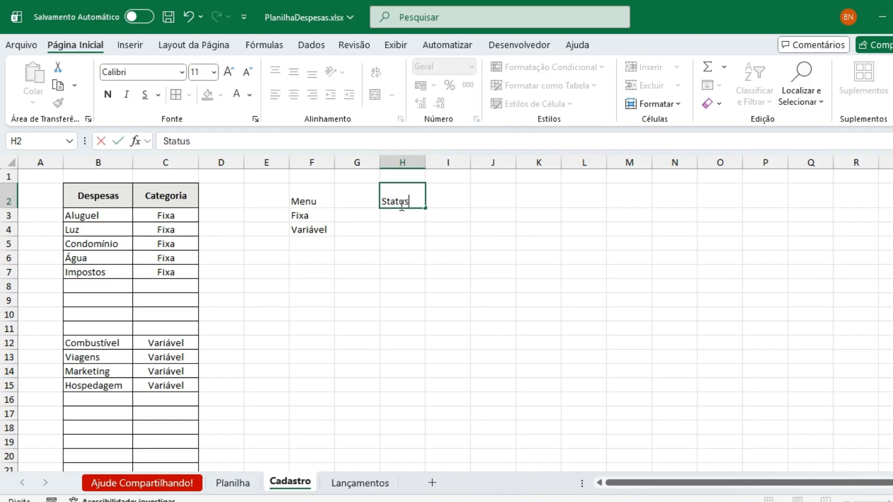
key("Return")
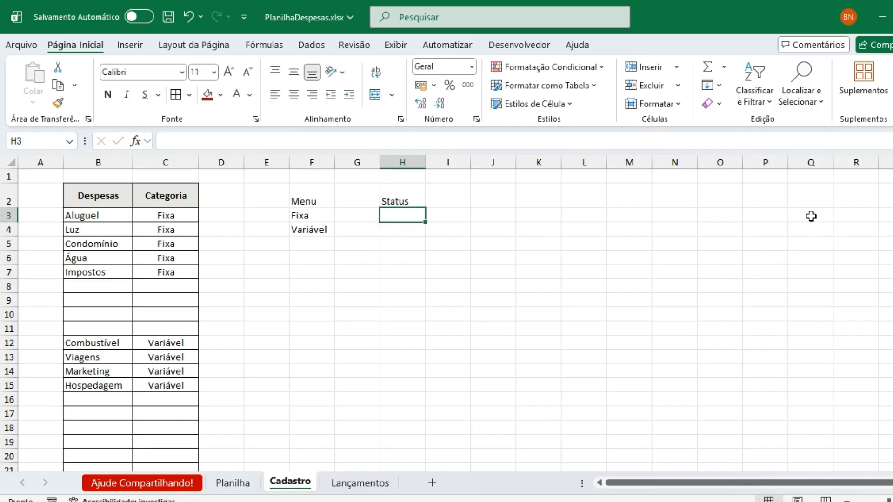
type("Pago")
key("Return")
type("Em ab")
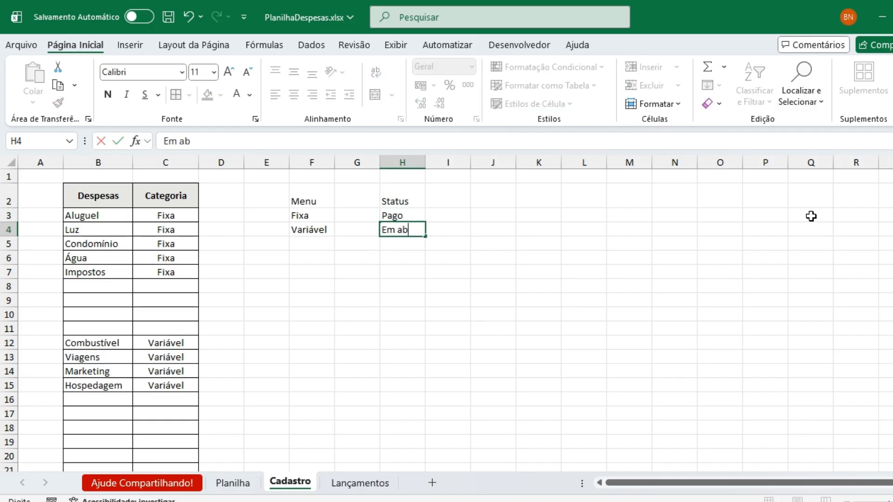
type("erto")
key("Return")
type("Vencid")
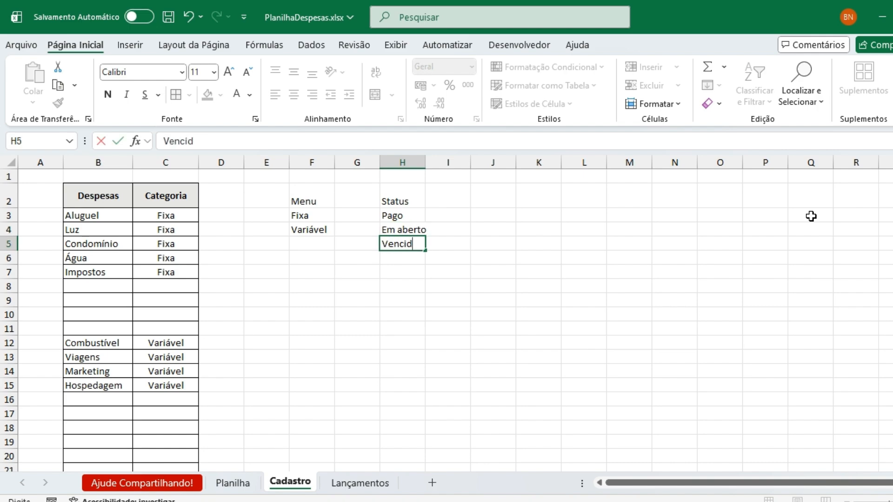
type("o")
key("Return")
left_click_drag(425, 163, 434, 162)
- Copy the formatting of the Categoria cells C2:C4 onto the Menu list in F2:F4
left_click_drag(333, 190, 319, 225)
mouse_move(175, 195)
left_mouse_down()
mouse_move(168, 251)
mouse_move(176, 229)
left_mouse_up()
left_click(57, 103)
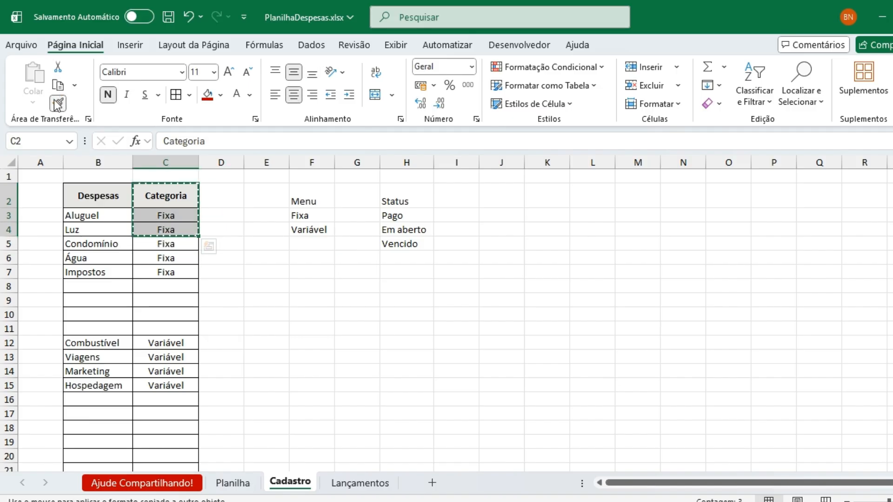
left_click(325, 204)
left_click_drag(319, 199, 316, 230)
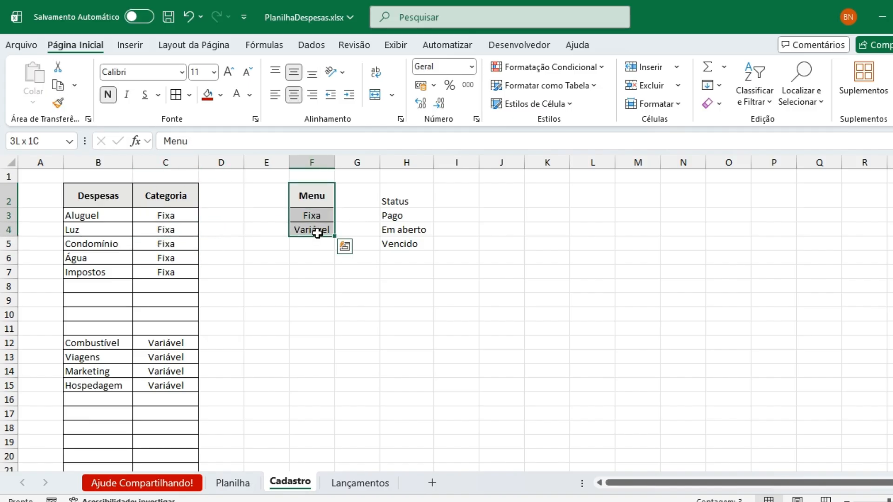
- Copy the formatting of C2:C5 onto the Status list in H2:H5 and widen column H slightly
left_click_drag(166, 195, 189, 240)
left_click(57, 103)
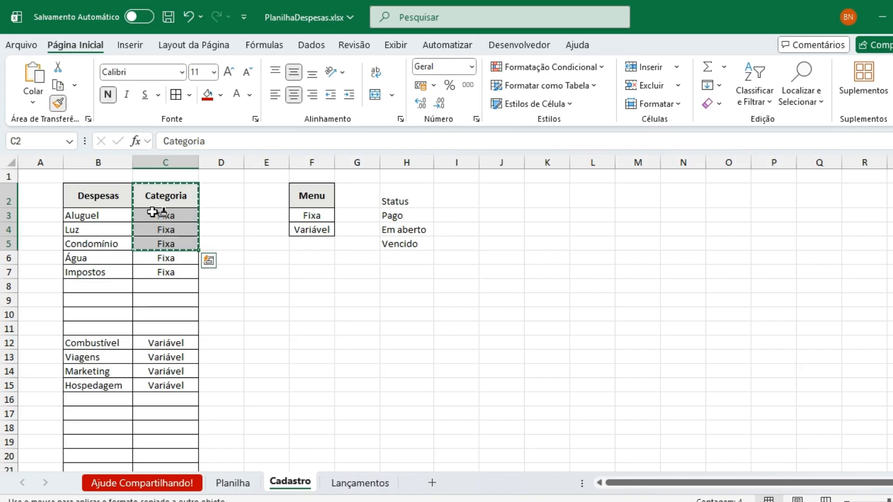
left_click_drag(411, 200, 408, 249)
left_click(464, 331)
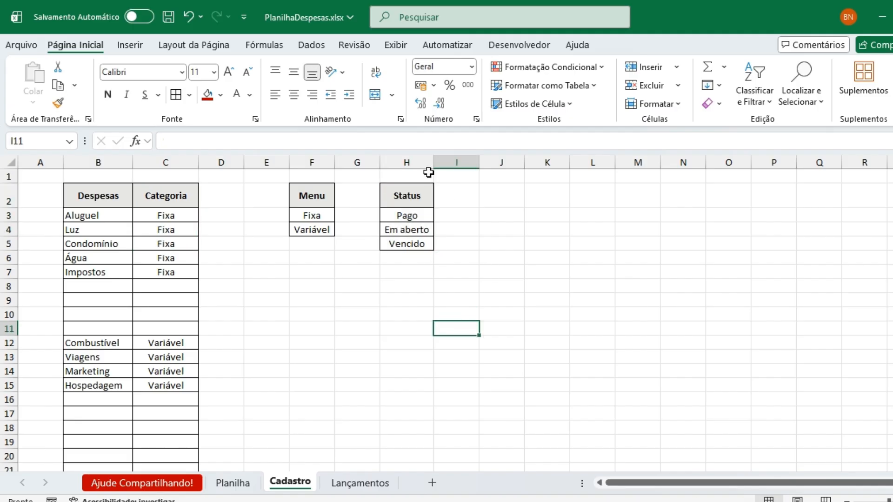
left_click_drag(434, 162, 441, 161)
- Add list data validation to G4:G300 on the Lançamentos sheet, using Cadastro cells H3:H5 as the source
left_click(327, 483)
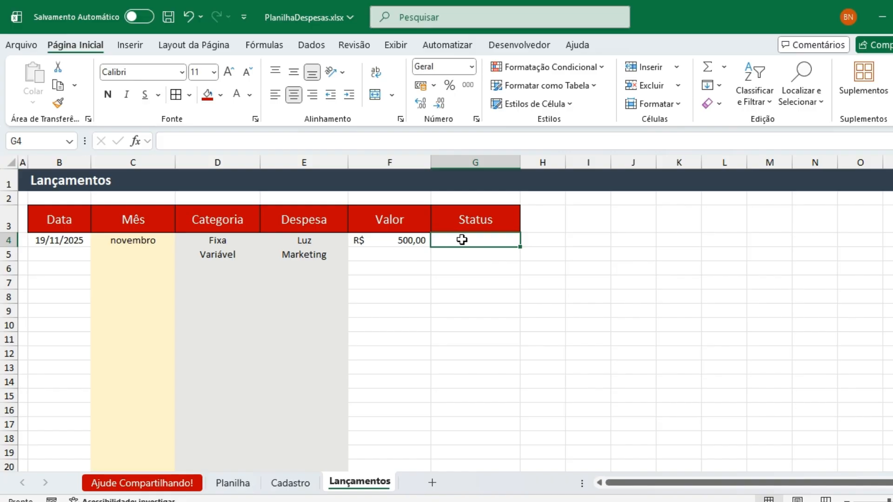
scroll(465, 321, "down", 20)
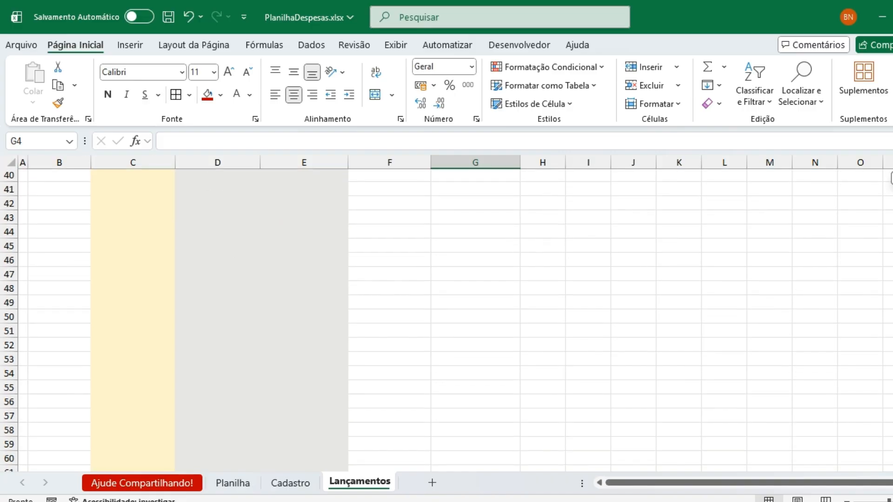
left_click(473, 448, "shift")
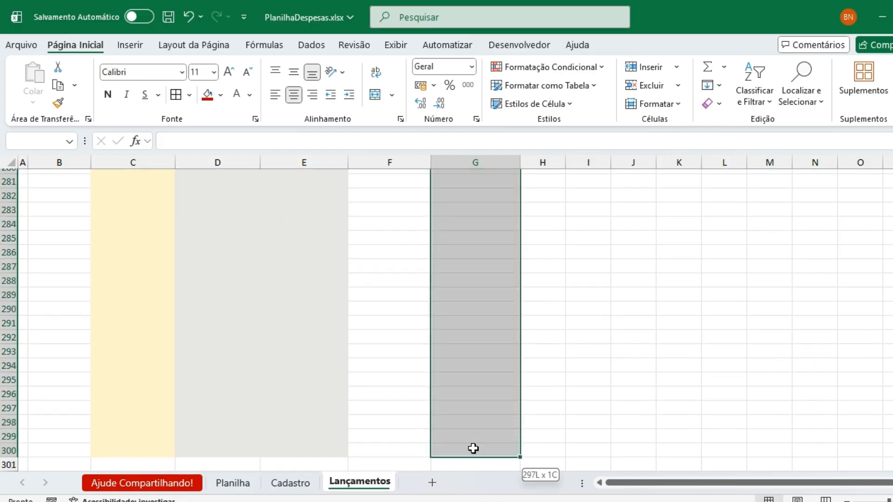
scroll(465, 321, "up", 20)
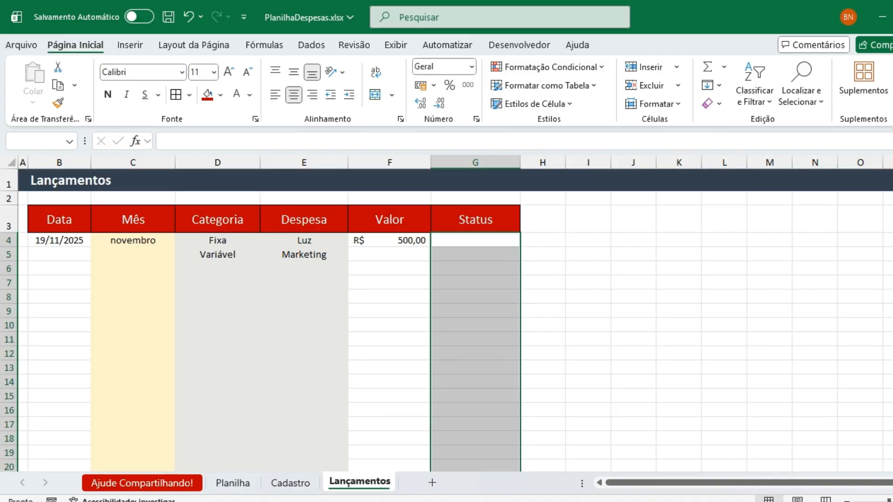
left_click(311, 45)
left_click(639, 103)
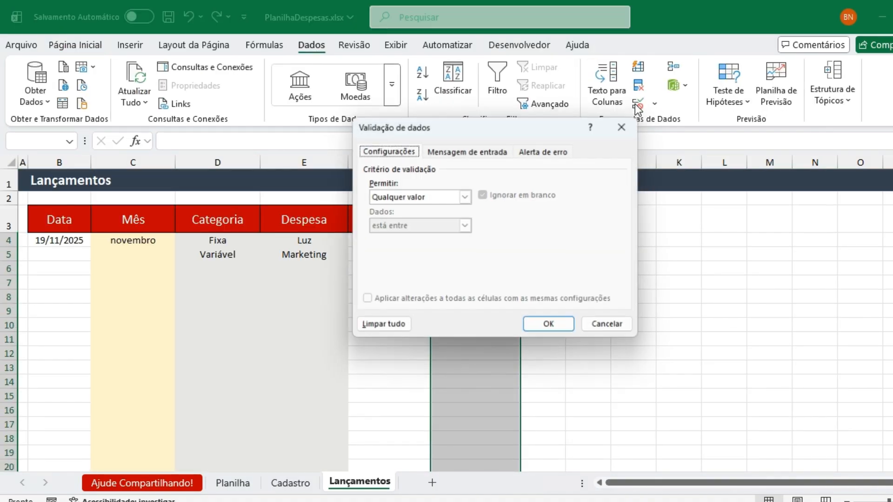
left_click(435, 196)
left_click(389, 237)
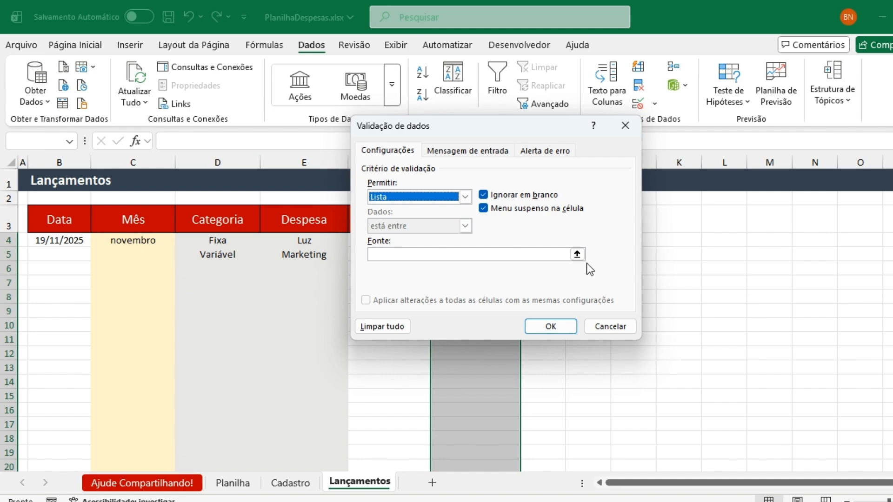
left_click(579, 254)
left_click(290, 483)
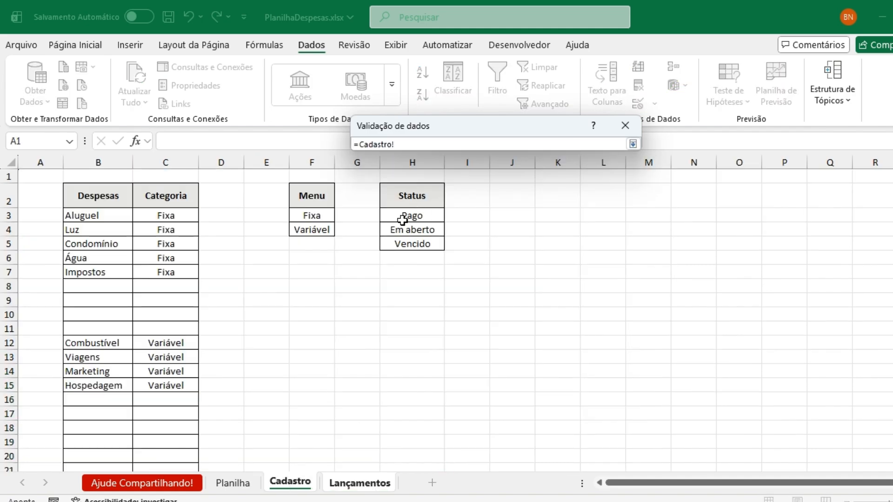
left_click_drag(409, 215, 400, 244)
key("Return")
key("Return")
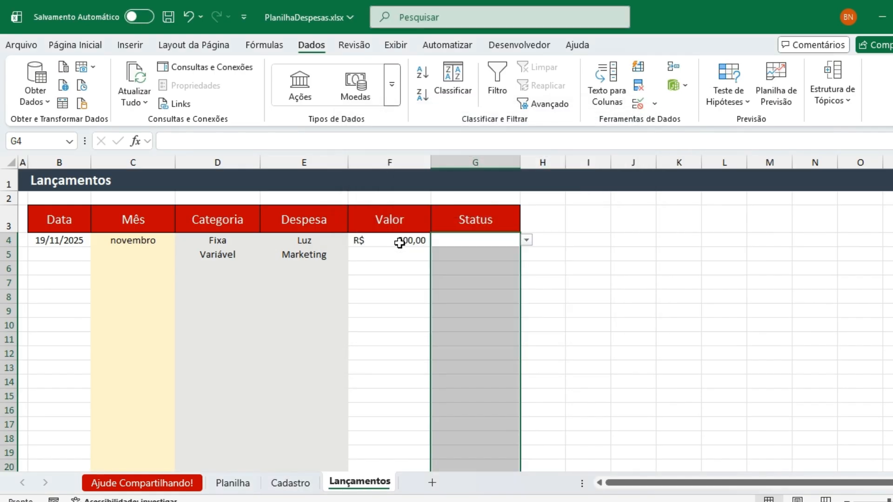
- Choose Pago as the status in G4 and Em aberto in G5
left_click(476, 243)
left_click(526, 241)
left_click(485, 255)
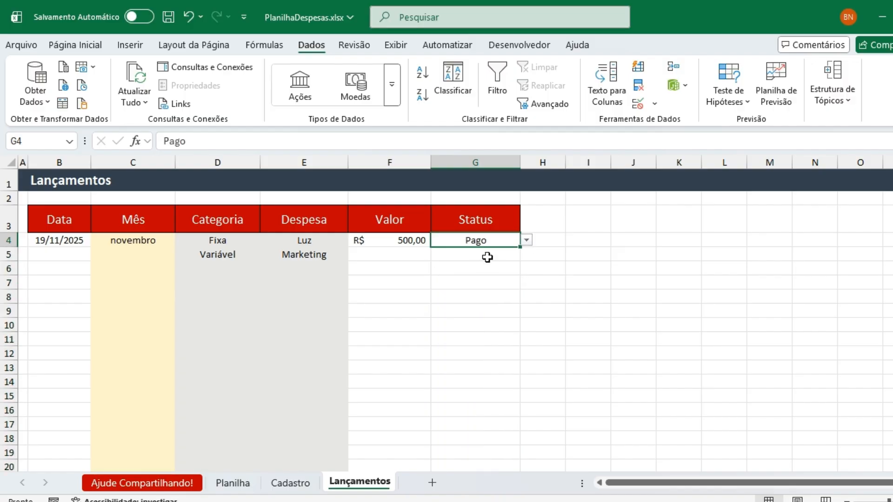
left_click(487, 256)
left_click(525, 255)
left_click(483, 280)
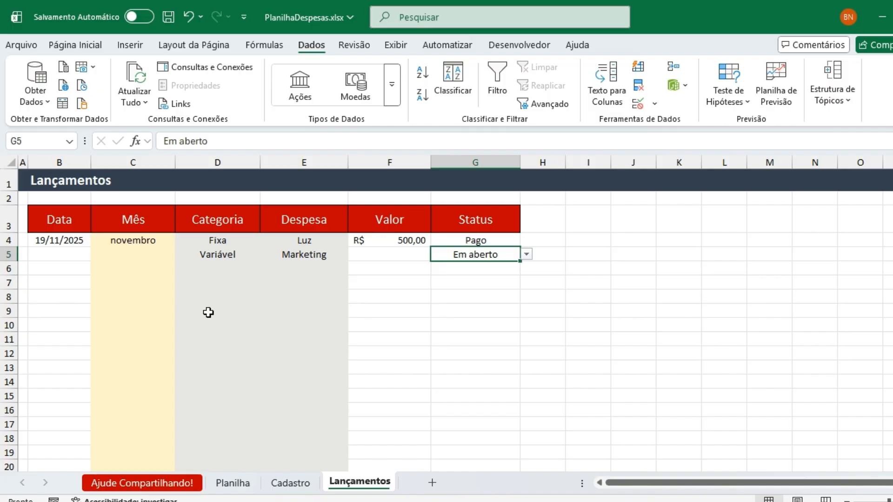
left_click(673, 297)
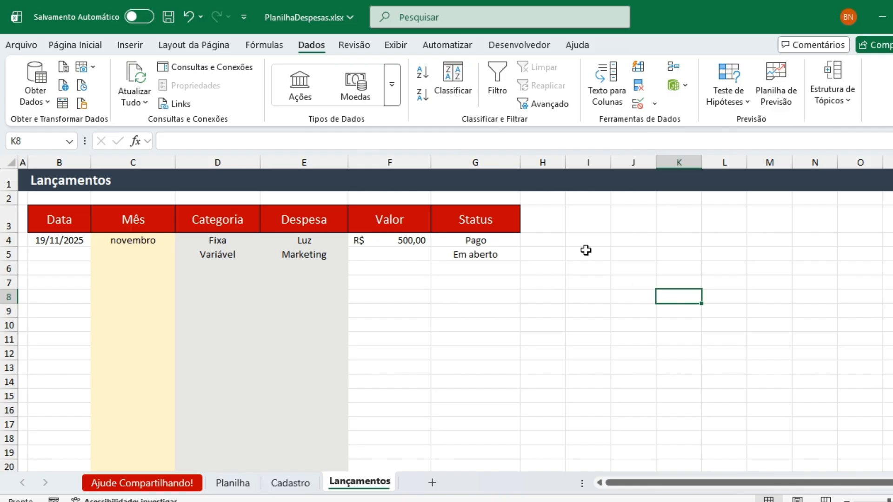
- Save the workbook
left_click(168, 17)
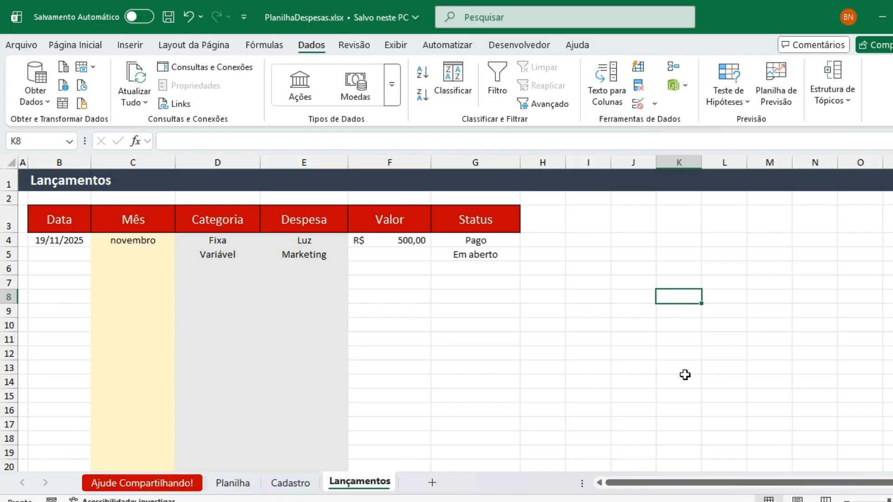
- Review the registered expense, category and status lists on the Cadastro sheet and return to the Lançamentos sheet
left_click(464, 253)
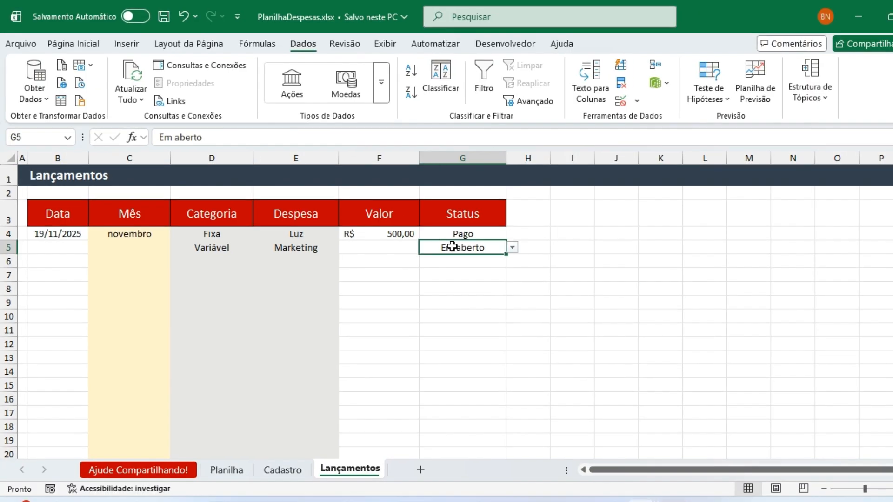
key("Left")
key("Left")
key("Left")
key("Left")
key("Left")
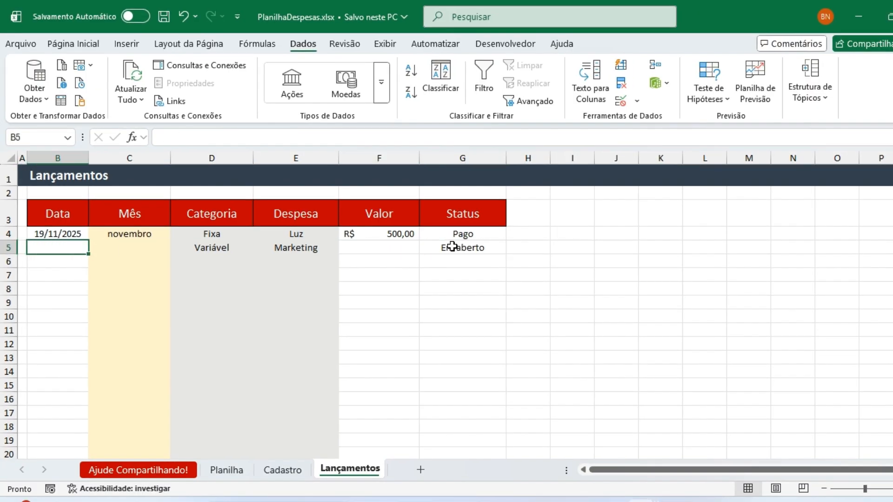
left_click(547, 259)
left_click(281, 470)
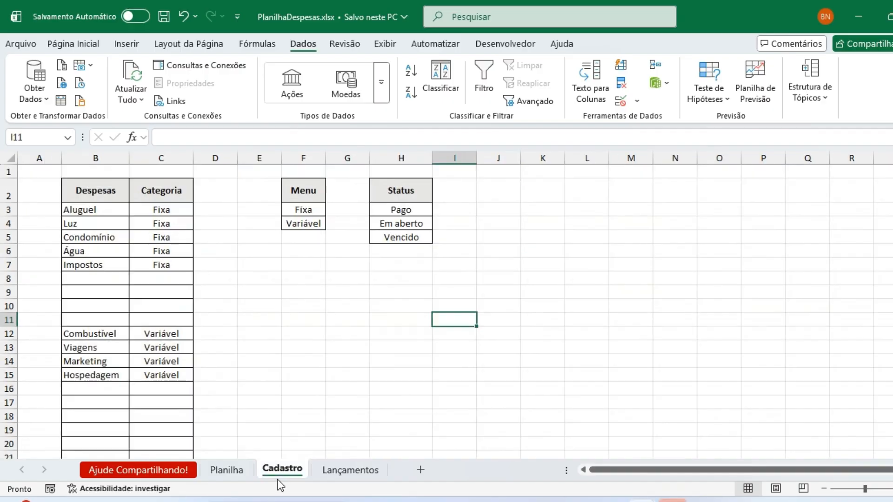
left_click(350, 470)
left_click(215, 248)
left_click(219, 273)
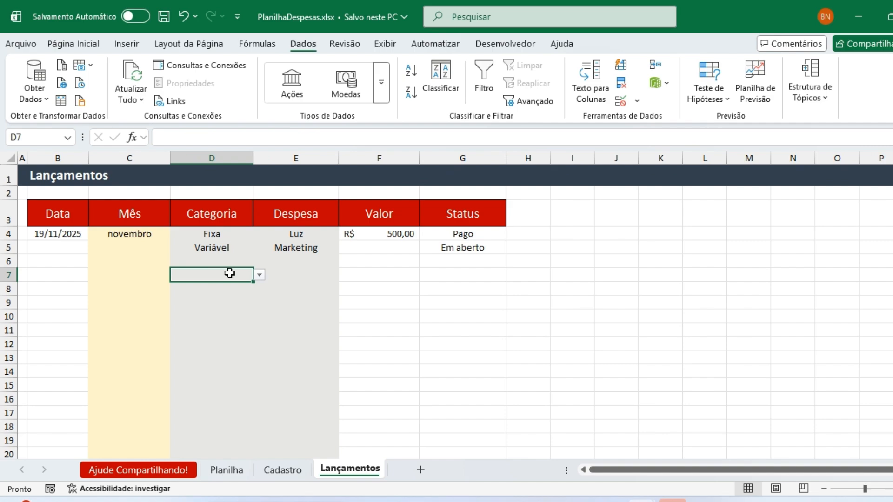
- Enter the date 19/07/2025 in the Data column for the Marketing expense in row 5
left_click(62, 235)
key("Down")
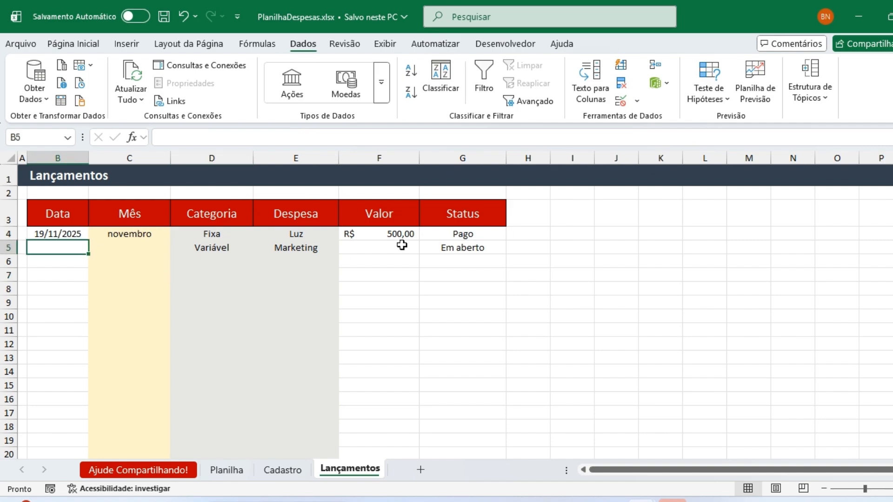
key("ctrl+semicolon")
key("ctrl+Return")
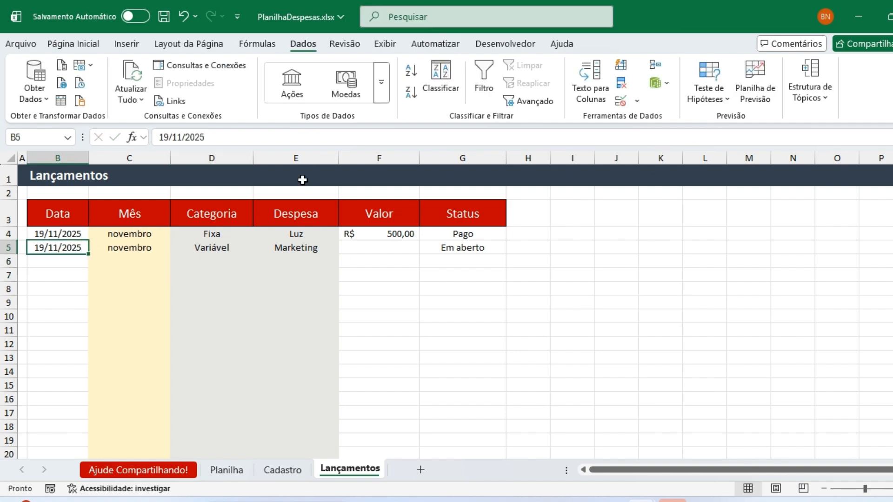
double_click(181, 131)
type("07")
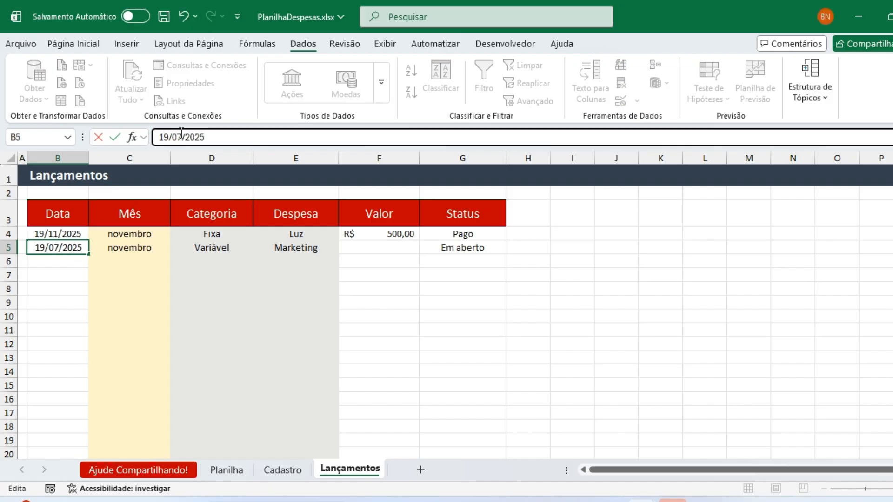
key("Return")
- Enter 3000 as the Valor of the Marketing expense in row 5
key("Up")
key("Right")
key("Right")
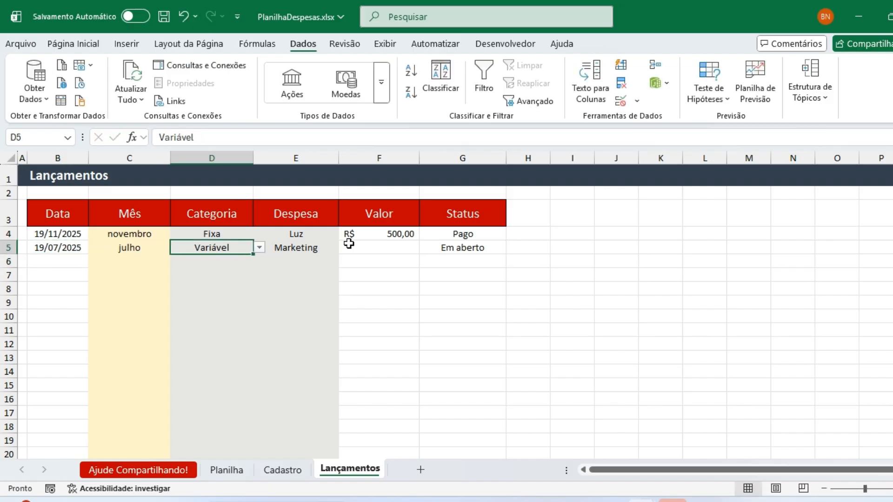
left_click(389, 244)
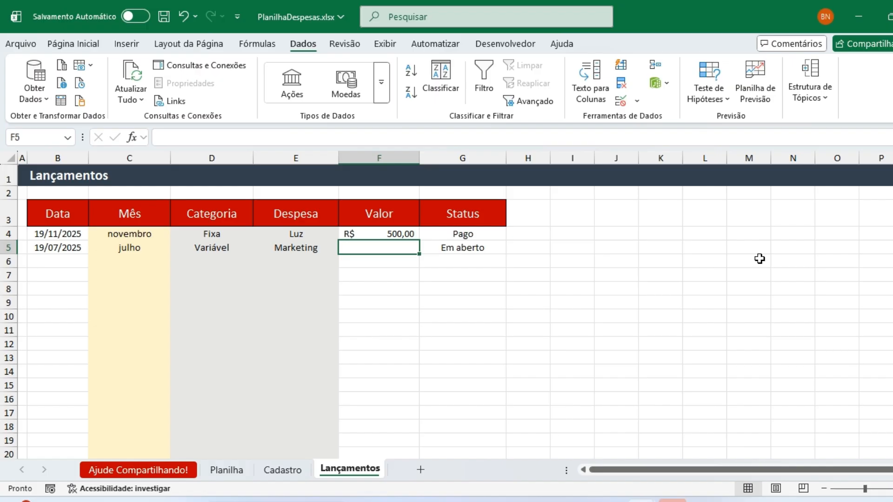
type("3000")
key("Return")
key("Up")
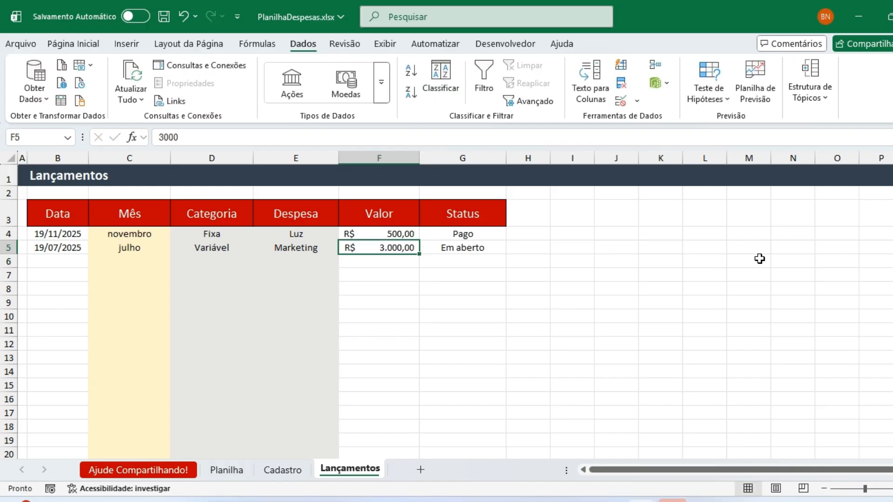
- Start a new entry in row 6 with the date 19/12/2025
left_click(65, 261)
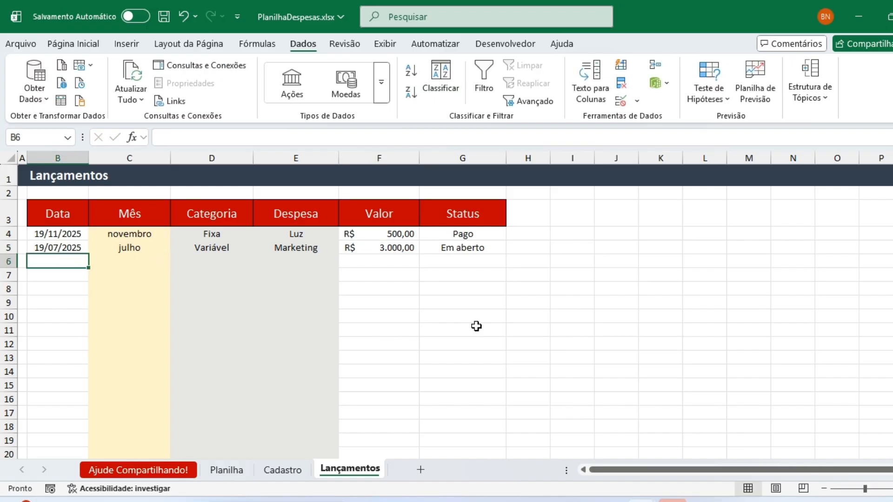
key("ctrl+semicolon")
key("Return")
key("Up")
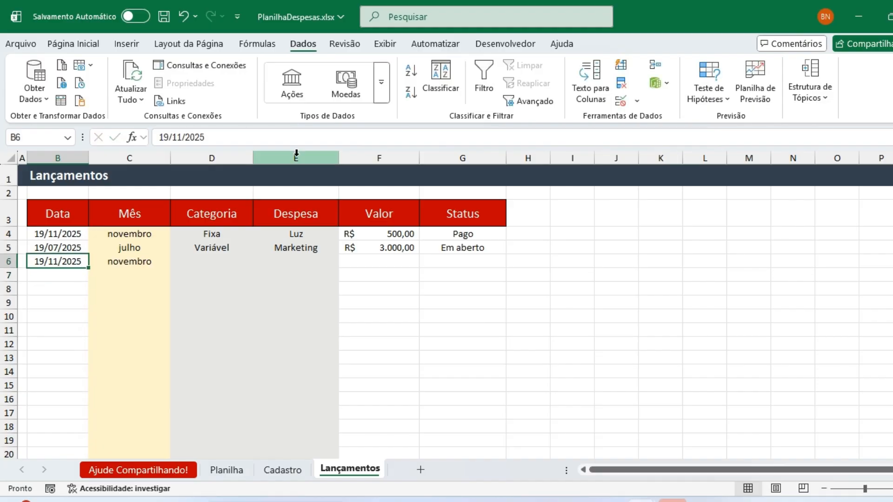
left_click(183, 136)
key("BackSpace")
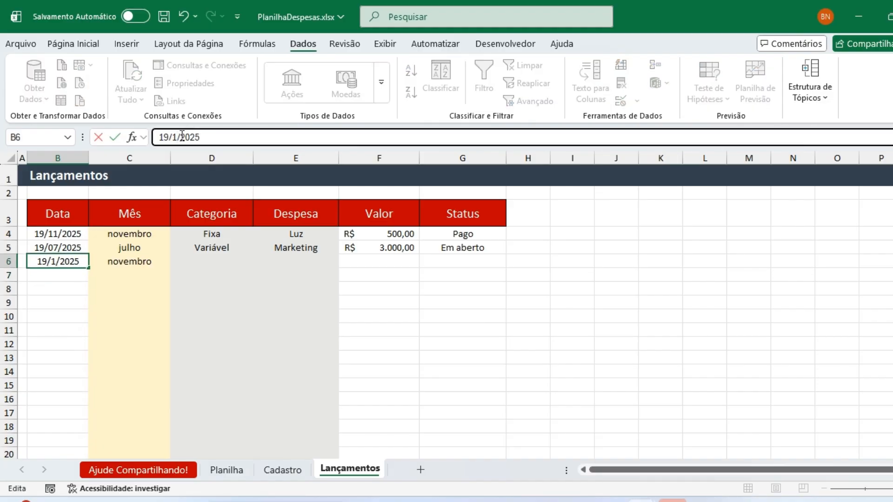
type("2")
key("Return")
- Set the row 6 entry's category to Variável and its expense to Viagens
key("Up")
key("Right")
key("Right")
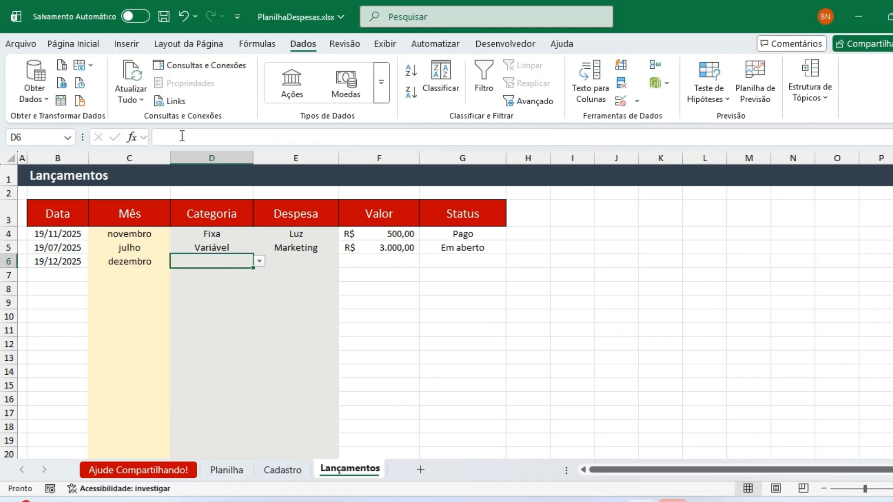
left_click(259, 262)
left_click(219, 285)
key("Right")
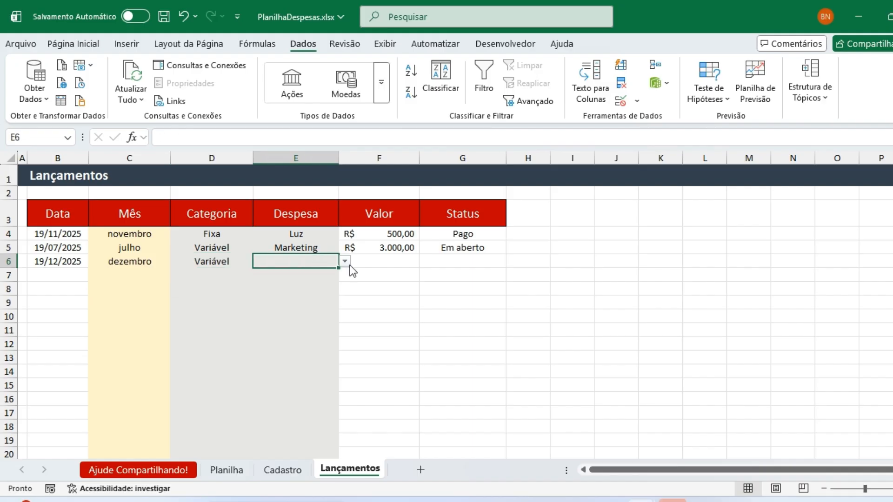
left_click(345, 261)
left_click(278, 285)
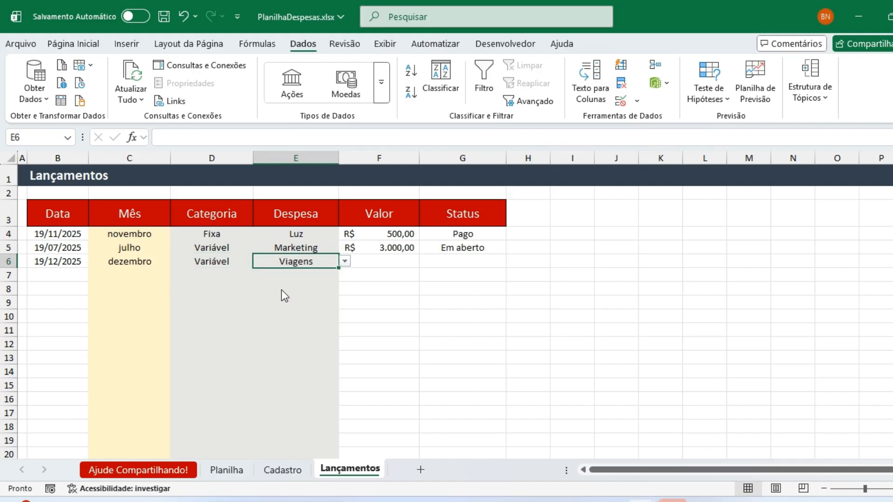
- Enter 3500 as the row 6 entry's Valor and set its status to Em aberto
left_click(386, 259)
type("3500")
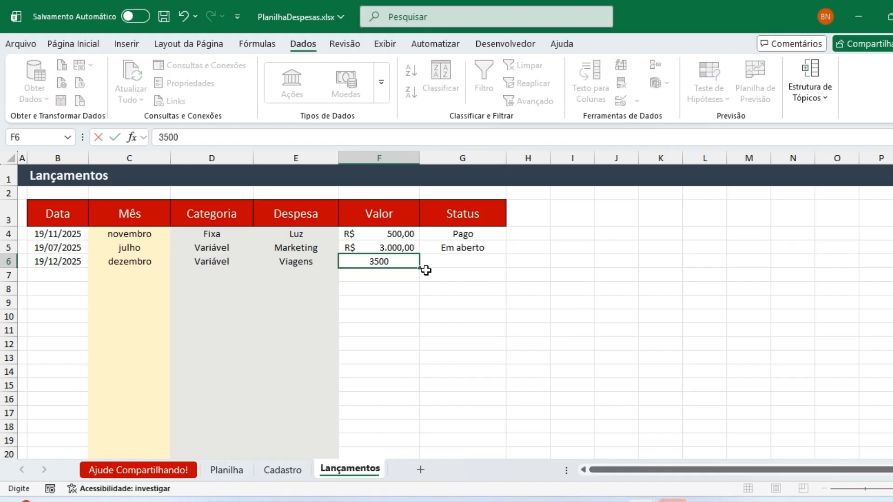
key("Tab")
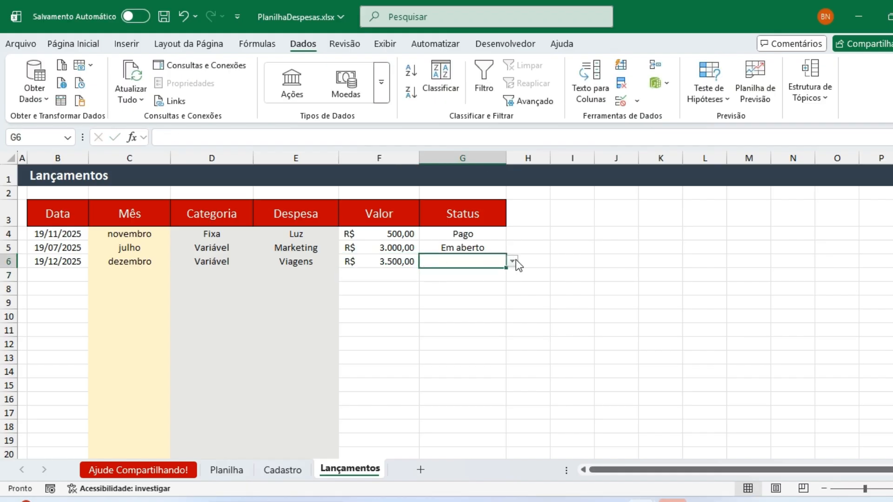
left_click(511, 261)
left_click(448, 287)
- Start a new entry in row 7 with the date 19/01/2025
left_click(66, 272)
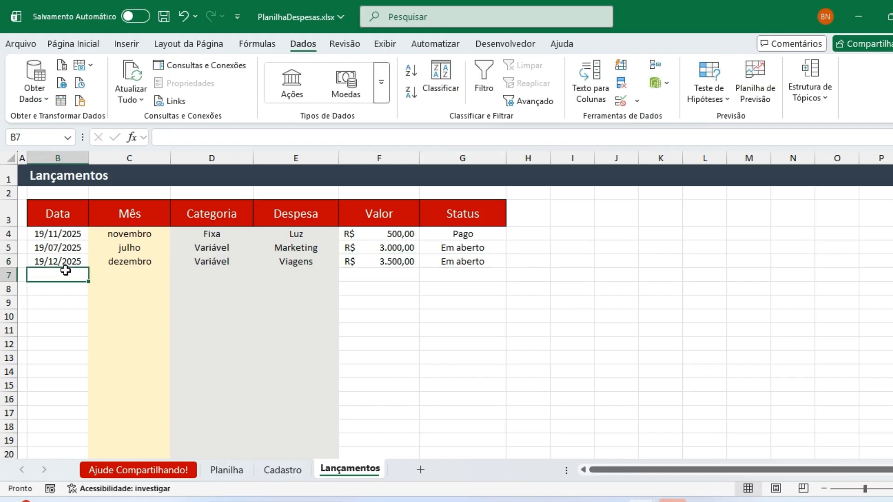
key("ctrl+semicolon")
key("Return")
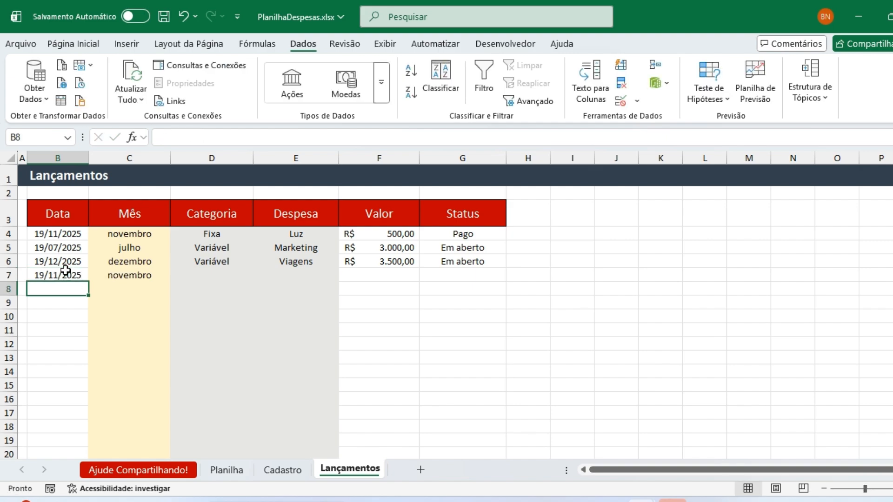
left_click(151, 272)
left_click(68, 278)
left_click(179, 135)
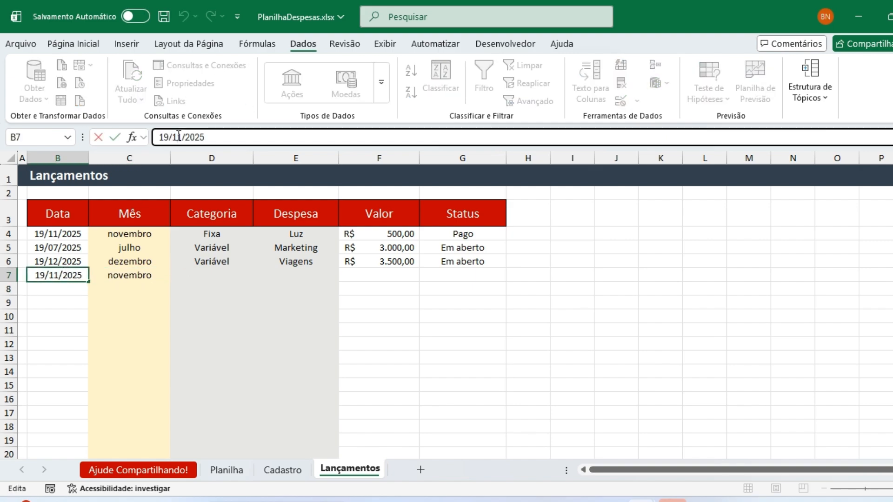
key("BackSpace")
key("BackSpace")
type("01")
key("Return")
- Enter 75 as the Valor of the row 7 entry
key("Right")
key("Right")
key("Right")
key("Right")
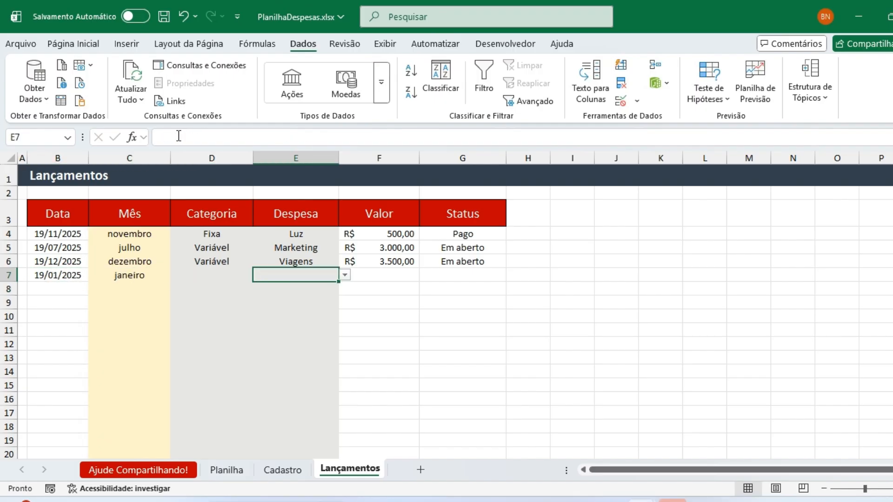
type("75")
key("Return")
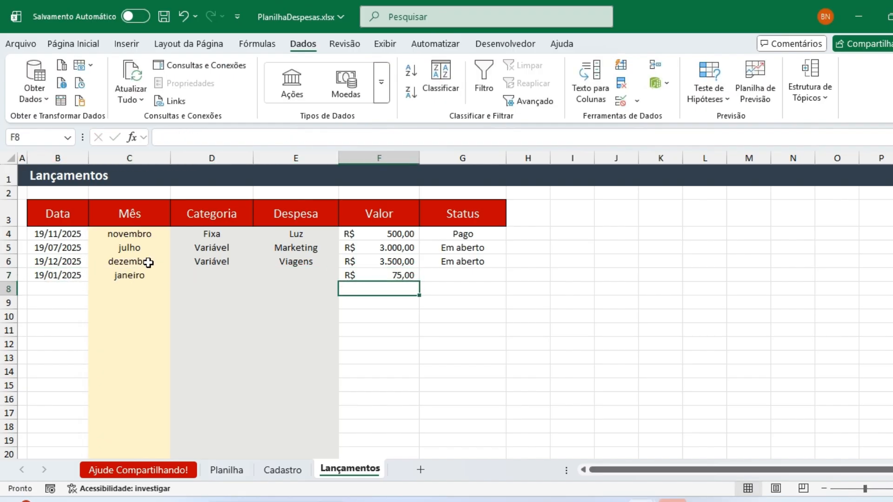
- Set the row 7 entry's category to Fixa and its expense to Impostos
left_click(226, 287)
left_click(232, 275)
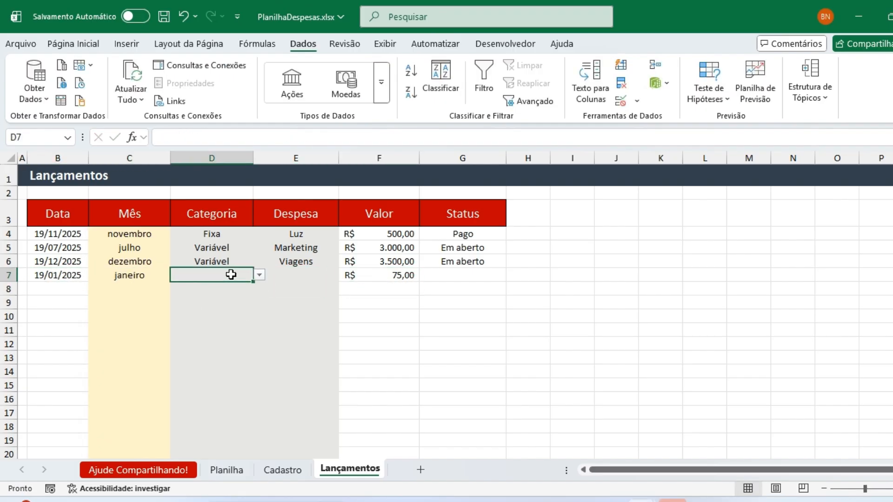
left_click(259, 274)
left_click(215, 289)
left_click(312, 277)
left_click(344, 275)
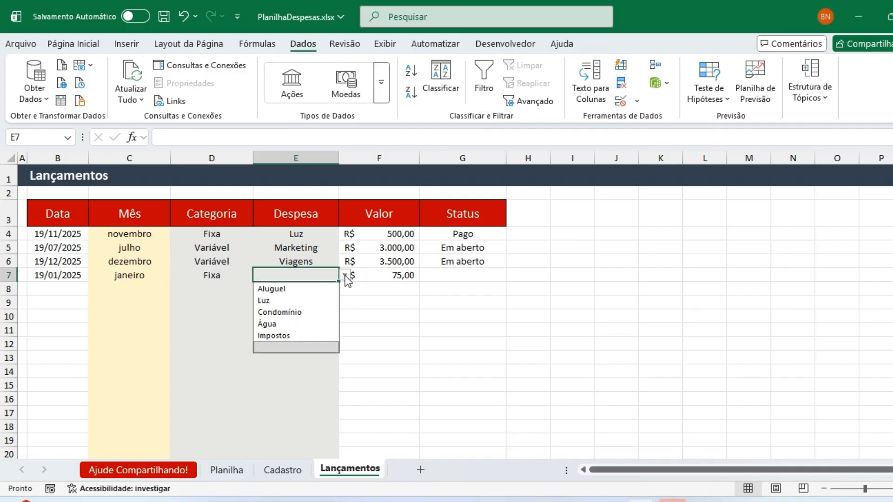
left_click(279, 335)
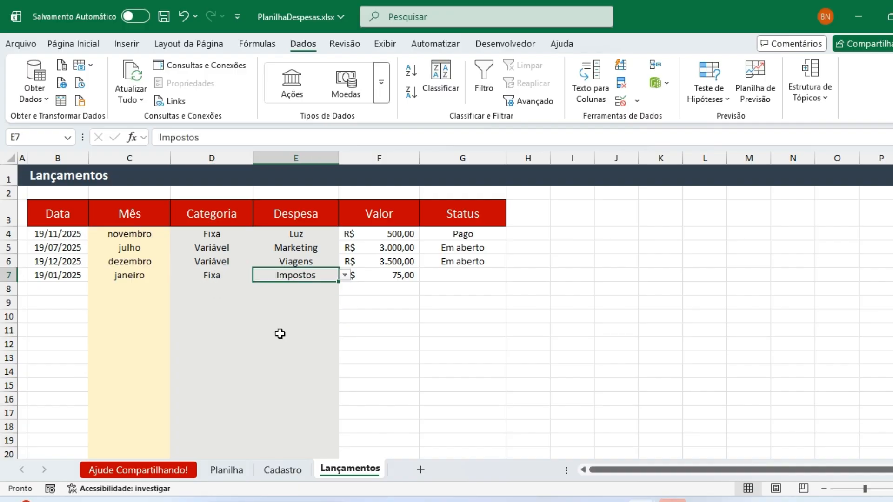
- Set the row 7 entry's status to Vencido
left_click(479, 276)
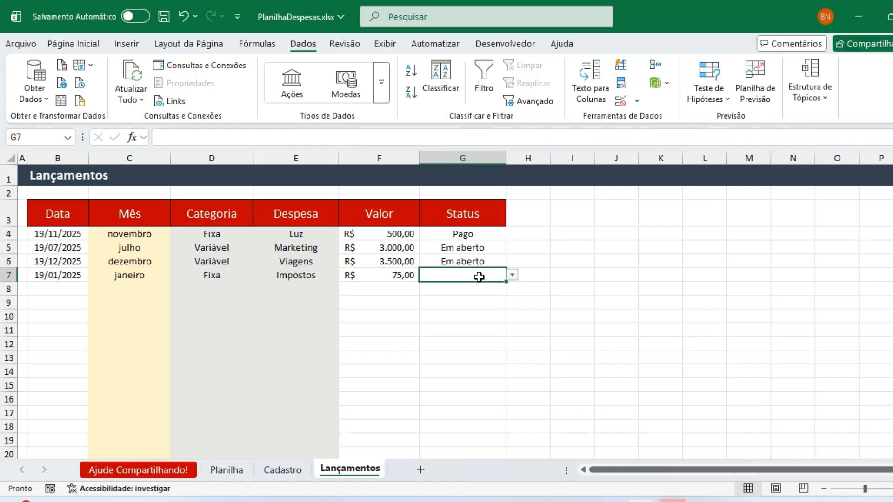
left_click(512, 275)
left_click(615, 302)
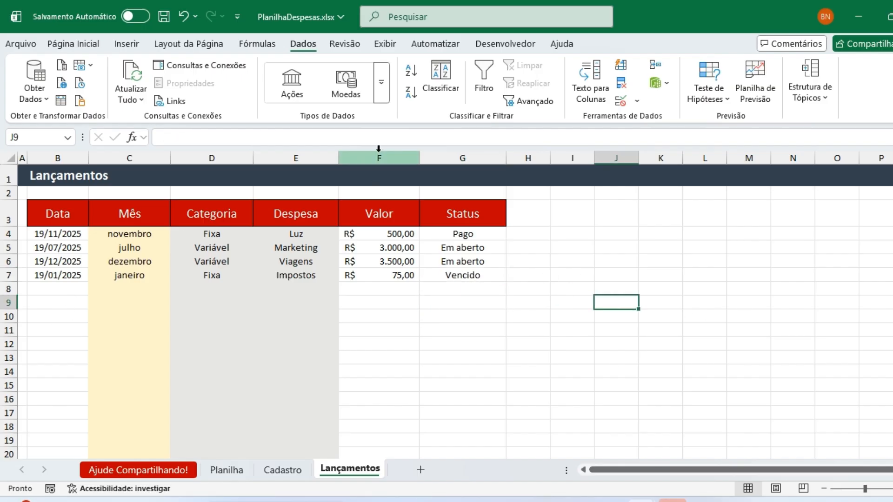
left_click(393, 159)
right_click(393, 159)
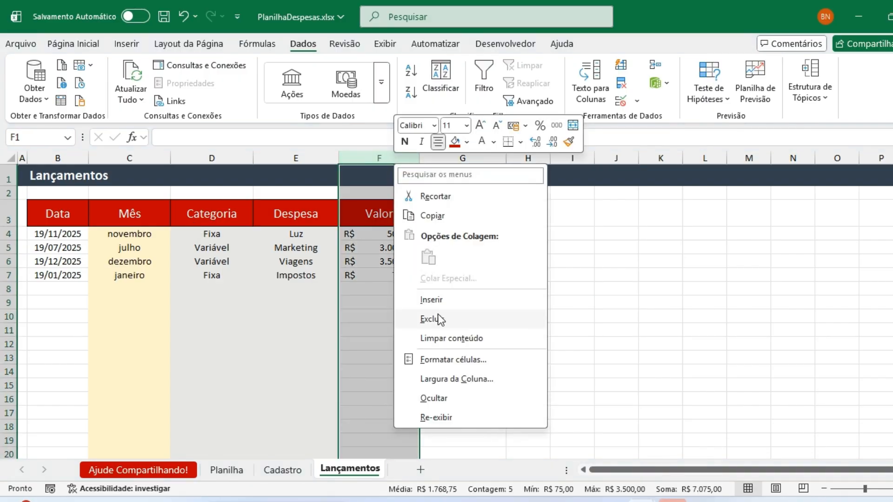
key("Escape")
- Insert a new blank column between the Valor and Status columns
left_click(470, 157)
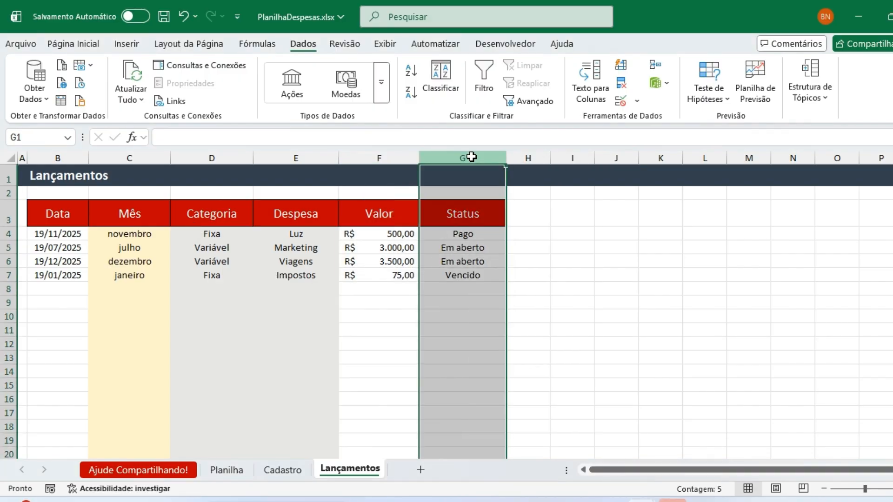
right_click(470, 157)
left_click(522, 291)
left_click(469, 243)
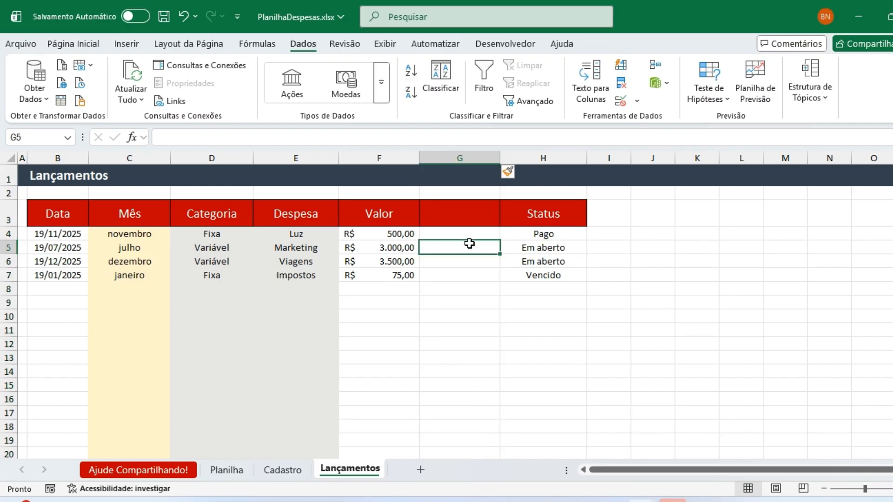
- Title the new column G "Descrição" in the header row and widen the column by about half
left_click(470, 203)
type("Descrição")
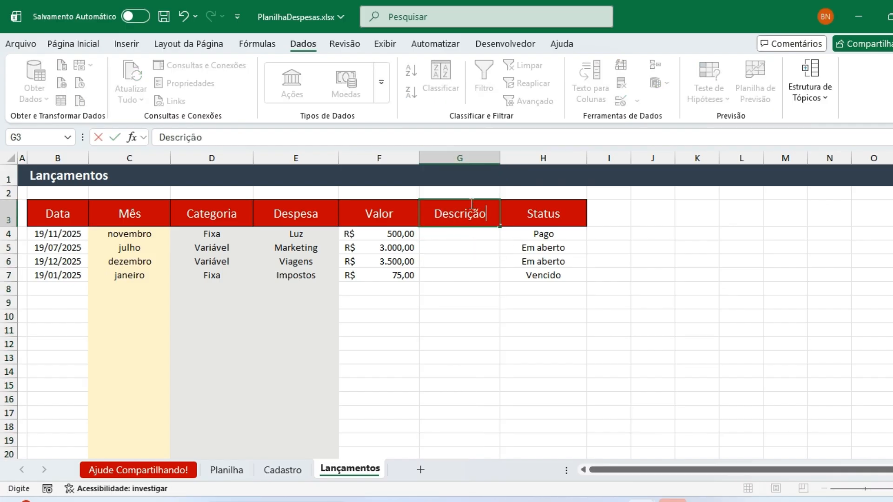
key("Return")
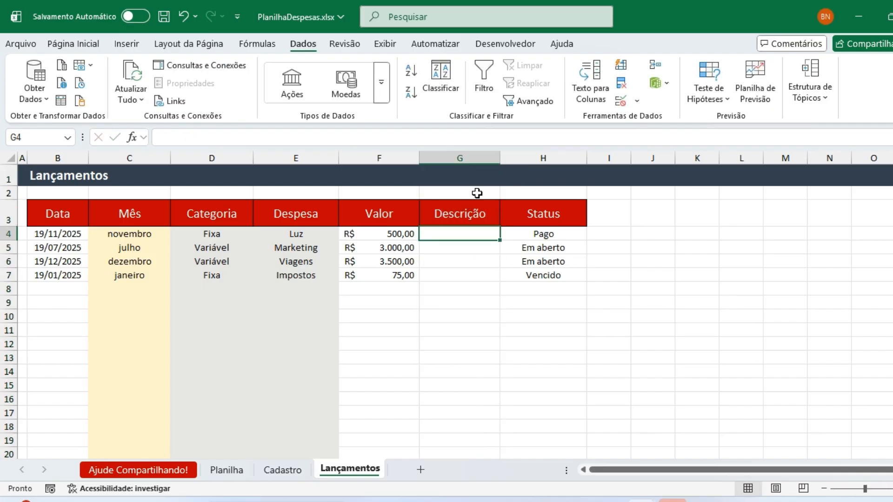
left_click_drag(500, 153, 544, 153)
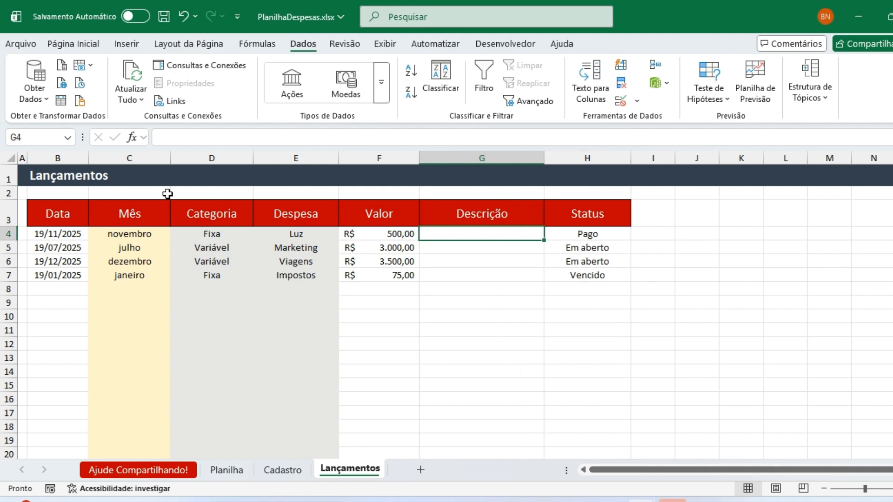
- Enter the descriptions "Boleto" for the row 4 entry and "Via Pix na conta do Forn." for the row 5 entry
type("Boleto")
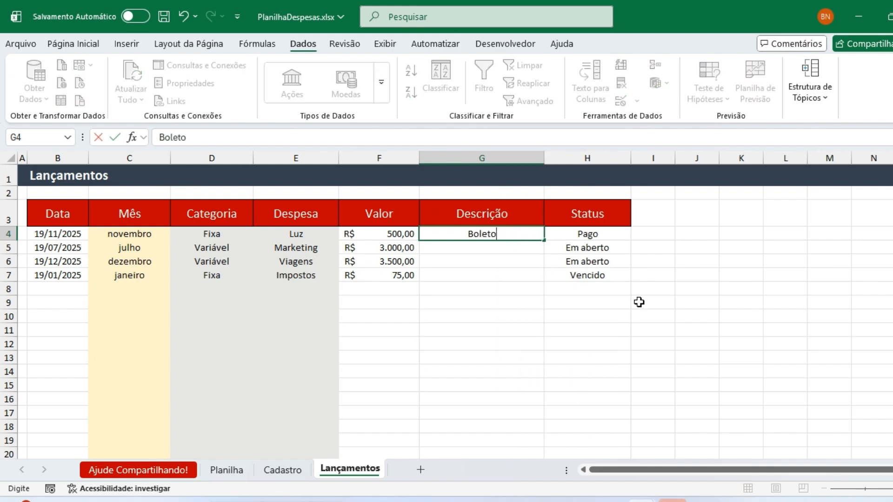
key("Return")
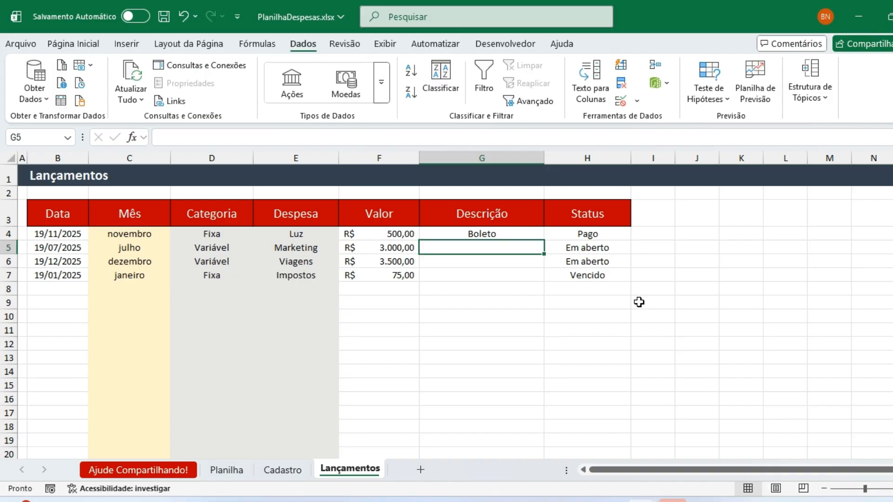
type("Via Pix")
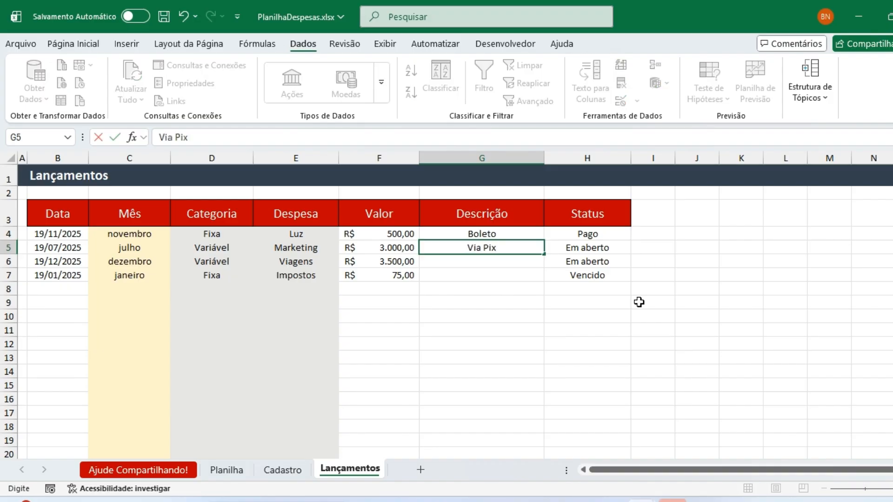
type(" na conta")
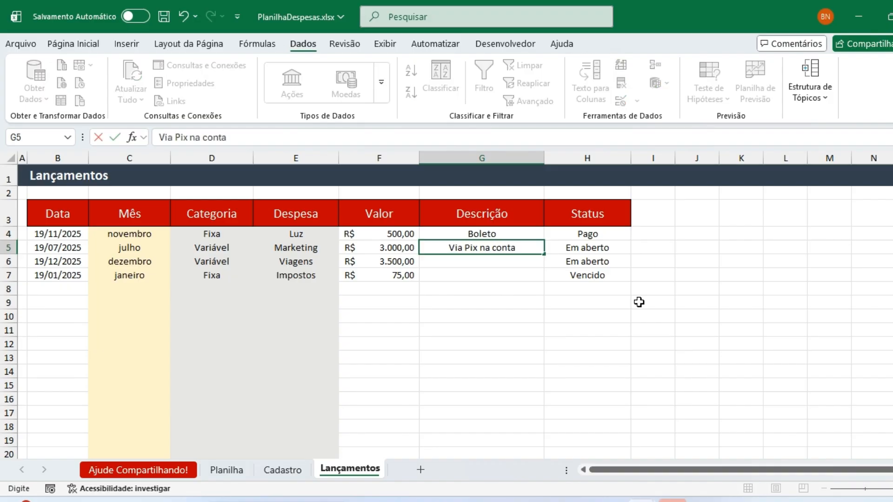
type(" do Forn.")
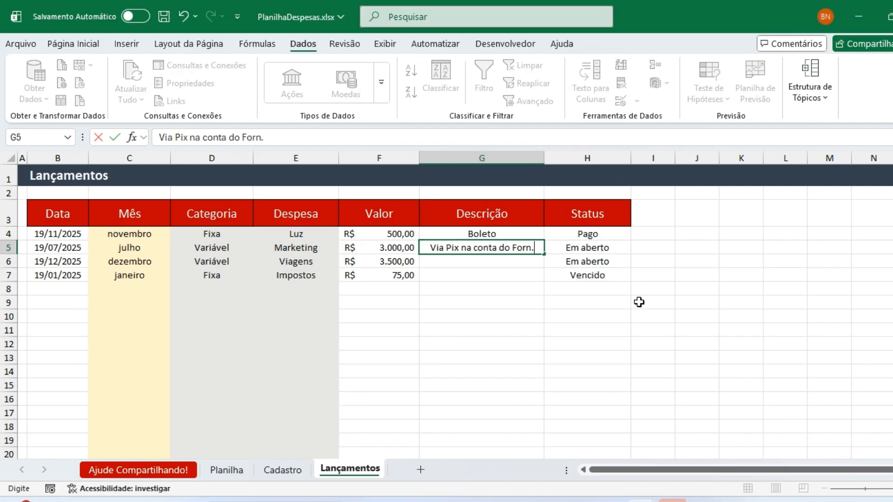
key("Return")
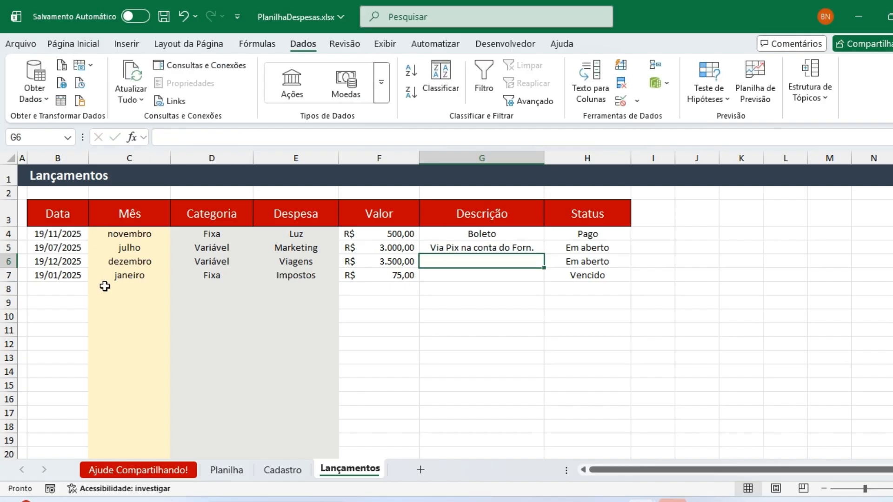
left_click(598, 302)
left_click(639, 312)
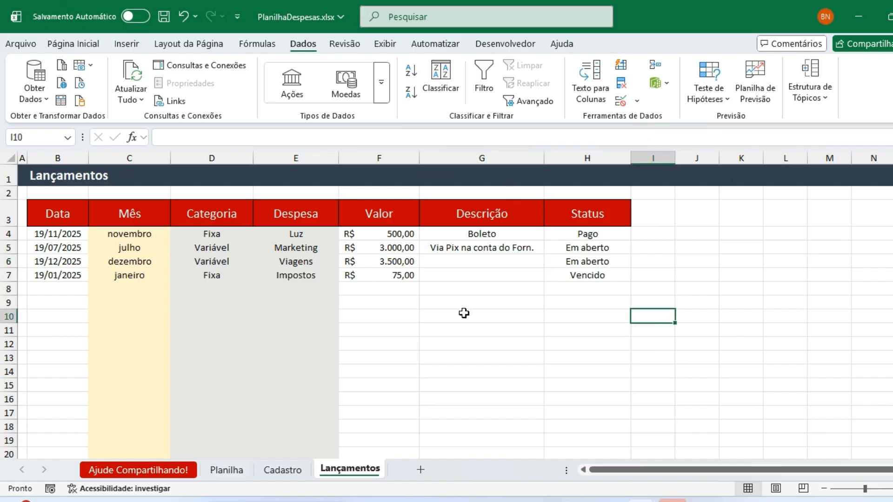
left_click(713, 264)
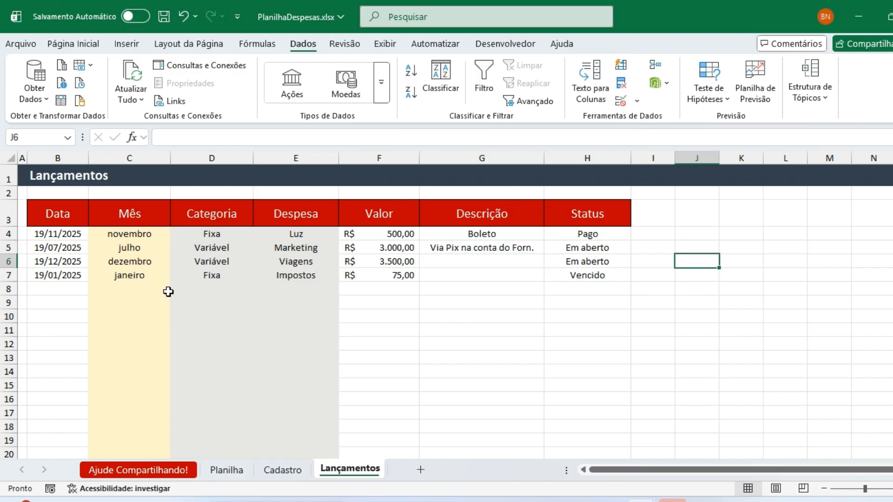
left_click(116, 273)
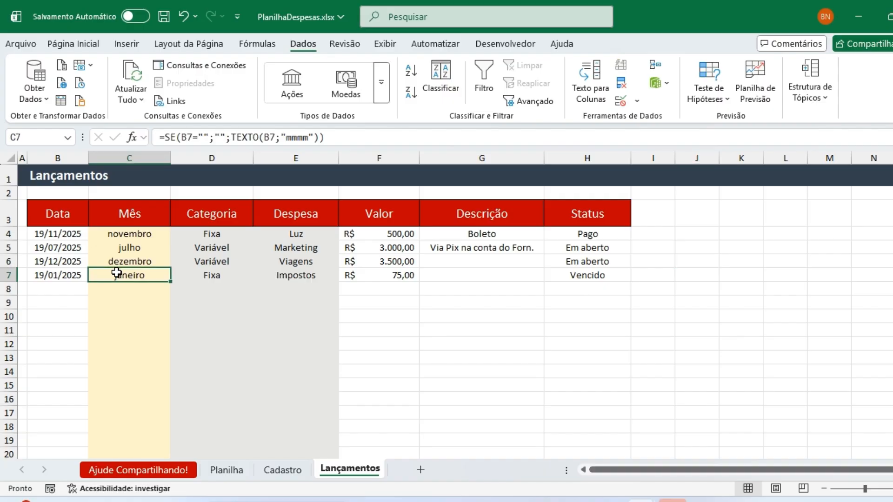
left_click(571, 322)
- Add a text-contains conditional format to Status column H that shows "vencido" with light red fill and dark red text
left_click(604, 158)
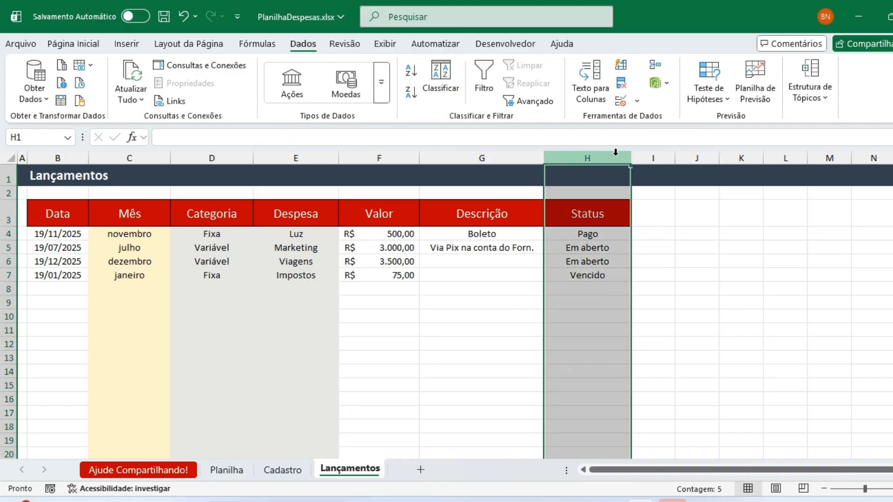
left_click(84, 43)
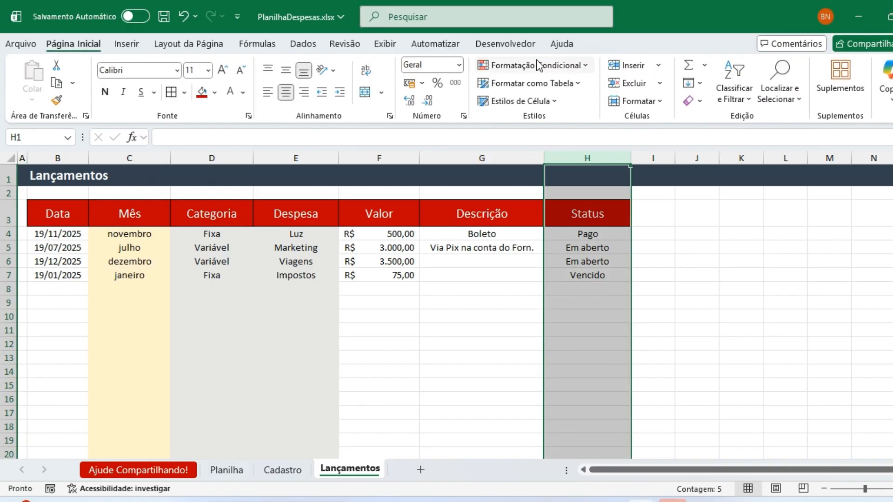
left_click(538, 62)
mouse_move(579, 87)
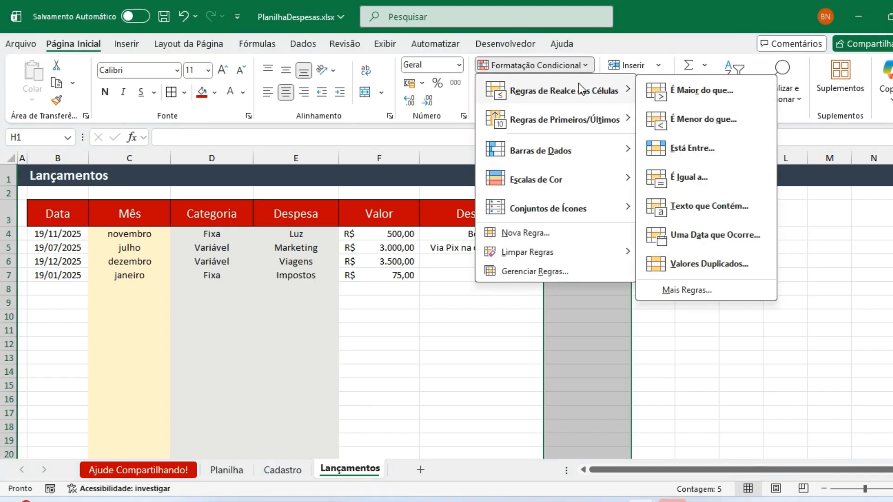
left_click(709, 203)
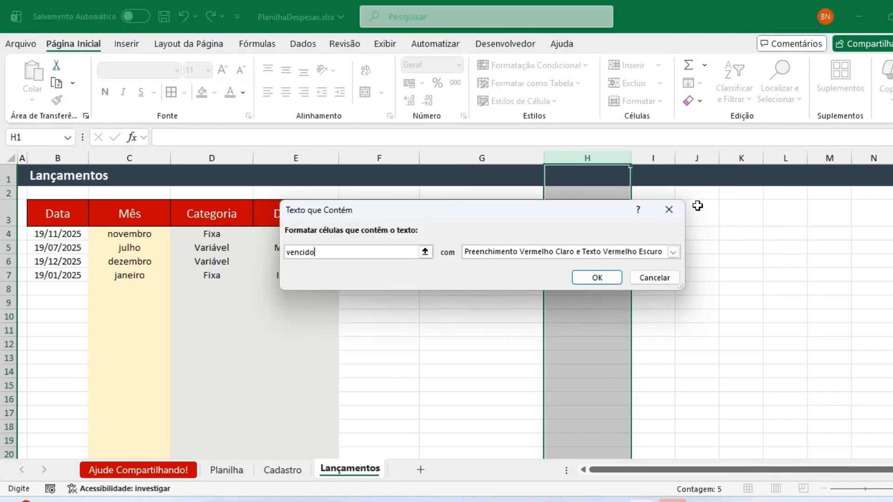
left_click(597, 277)
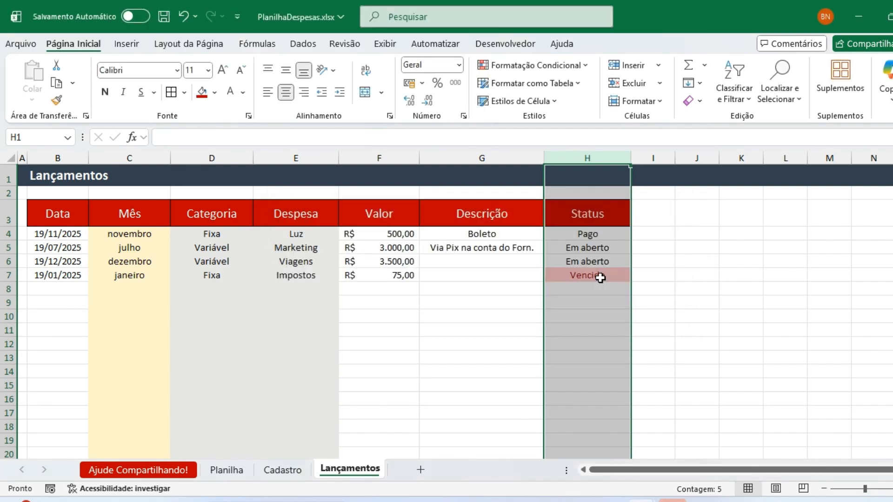
- Add a text-contains conditional format to Status column H that shows "em aberto" with yellow fill and dark yellow text
left_click(534, 65)
mouse_move(567, 98)
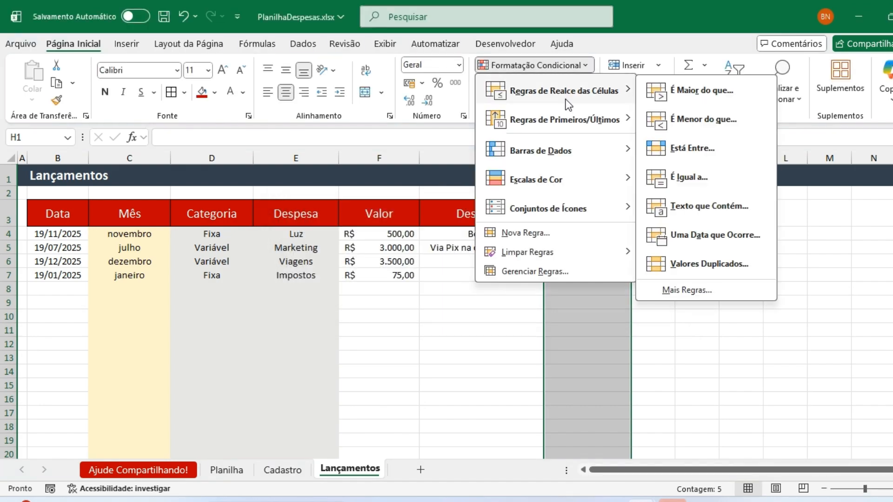
left_click(716, 203)
type("em aberto")
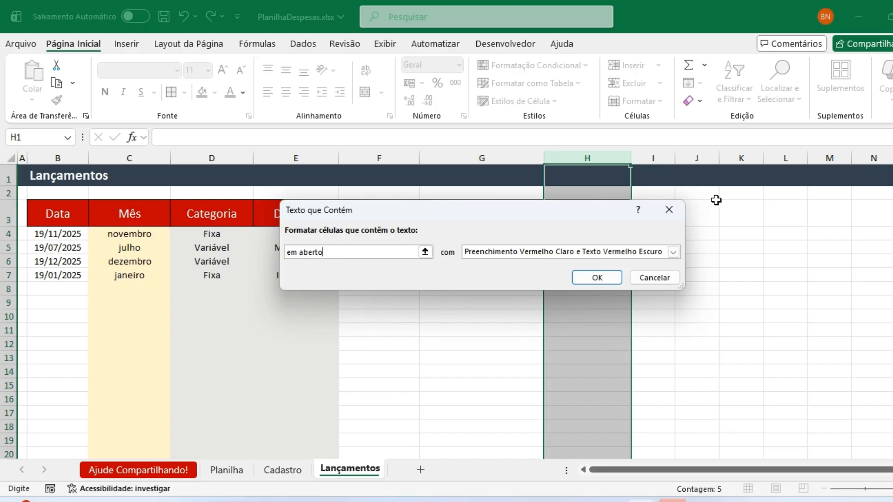
left_click(673, 251)
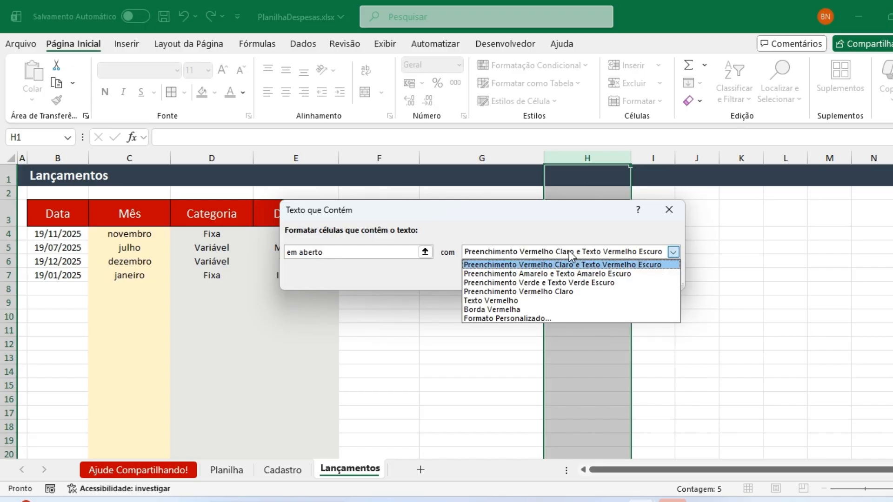
left_click(520, 274)
left_click(583, 275)
left_click(462, 303)
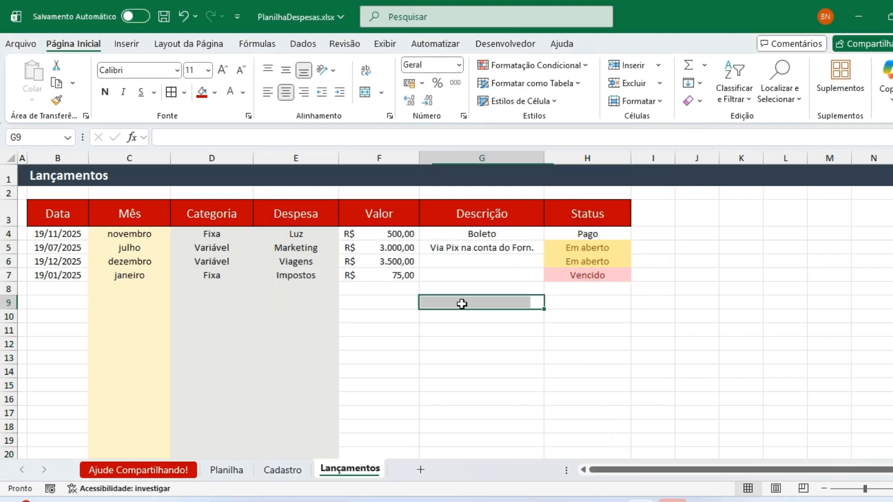
- Try the statuses Em aberto and Pago in cell H8, and clear the cell
left_click(598, 276)
left_click(600, 291)
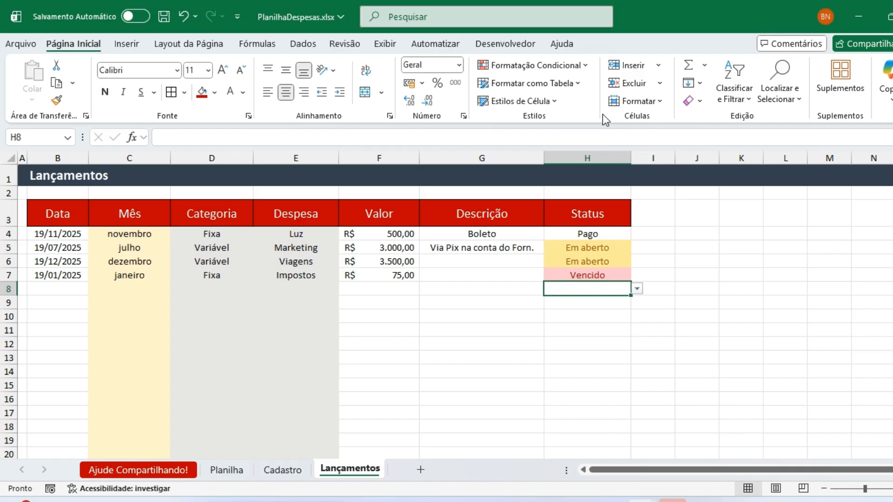
left_click(637, 289)
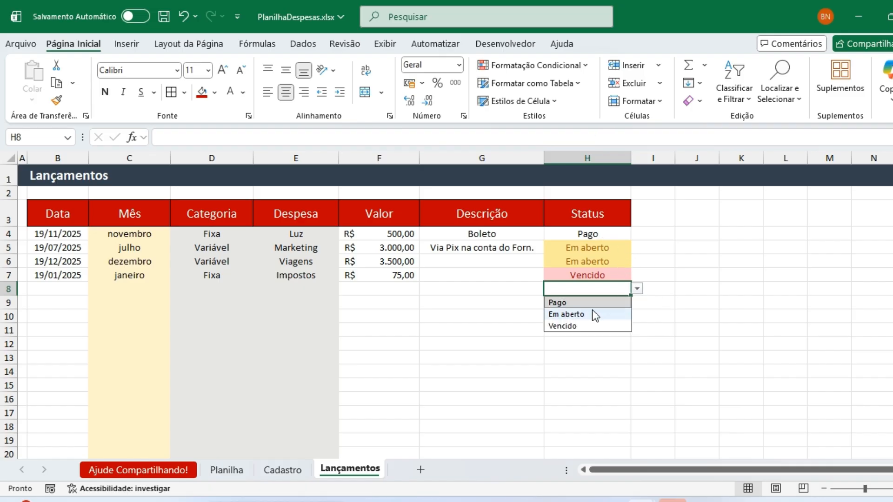
left_click(592, 312)
left_click(637, 288)
left_click(584, 303)
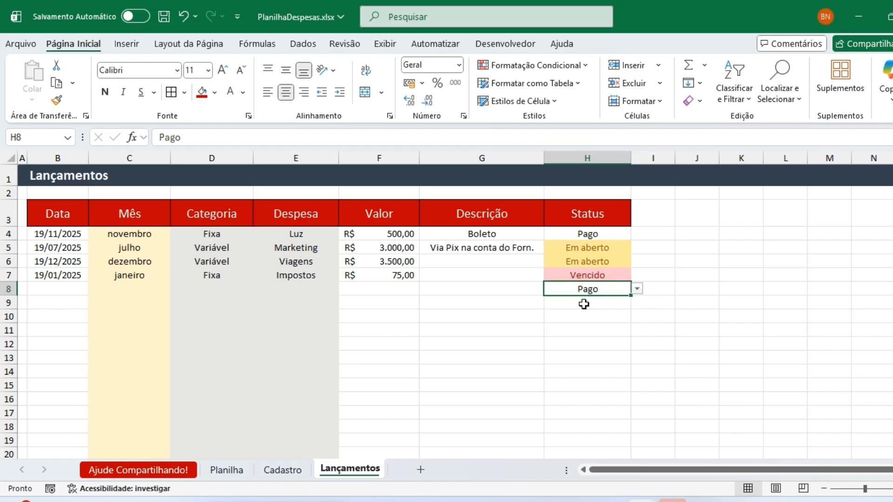
key("Delete")
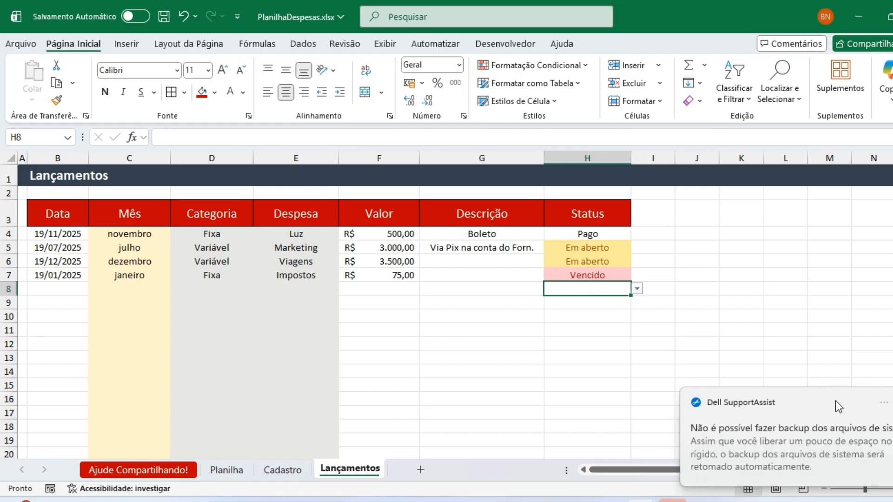
left_click(456, 286)
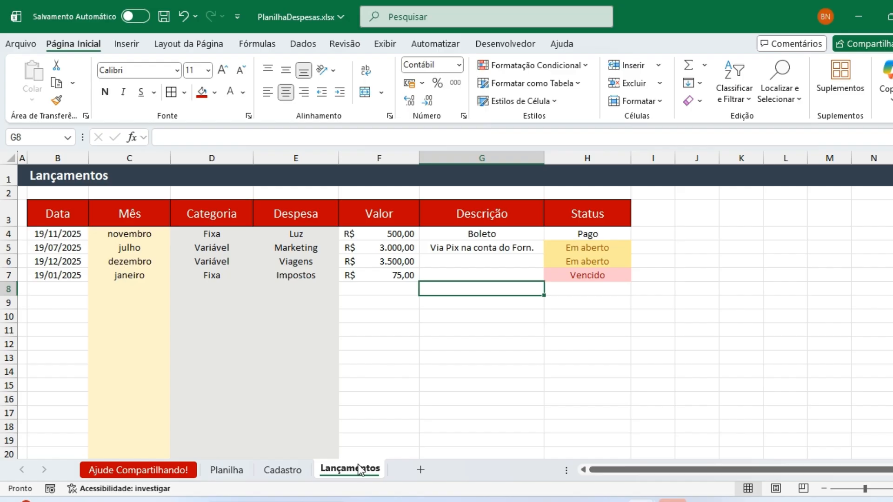
- Add a new worksheet after Lançamentos and name it Indicadores
left_click(421, 470)
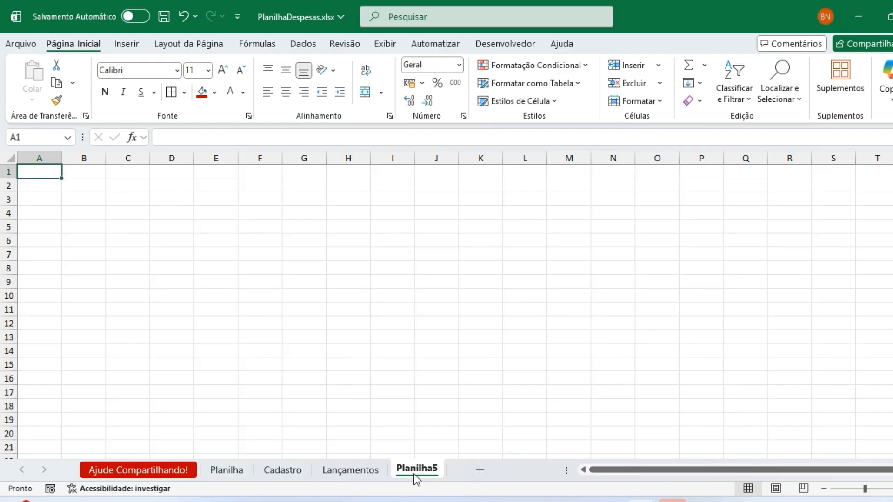
double_click(416, 471)
type("Indicadores")
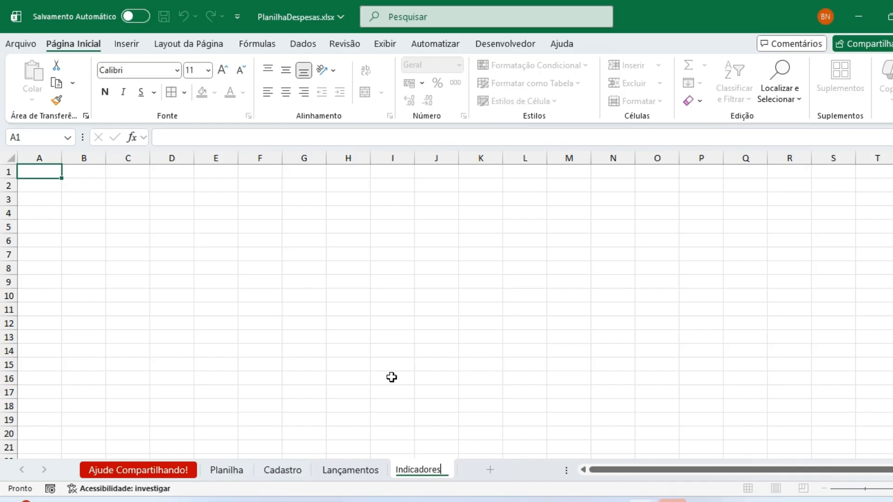
left_click(373, 360)
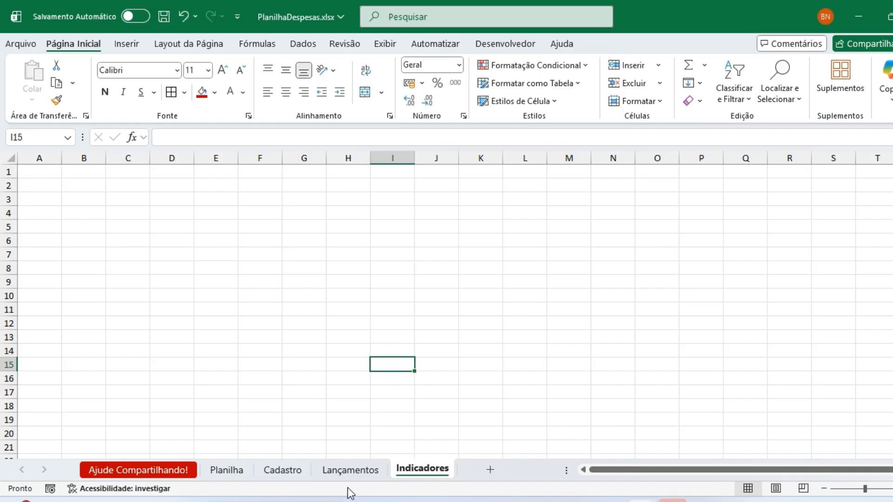
- Enter the label "Total Geral de Despesas" in cell B2 of the Indicadores sheet
left_click(88, 182)
type("Total Geral de Despesas")
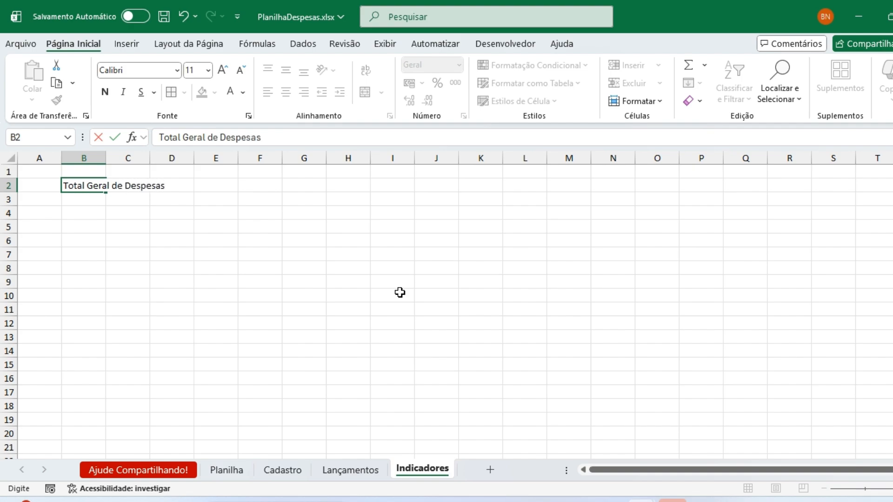
key("Return")
key("Up")
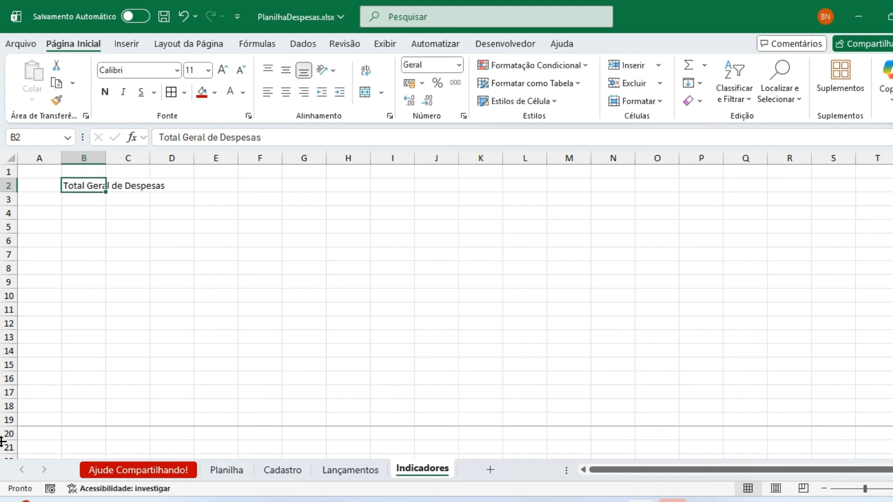
- Enlarge column B and row 2 to about two and a half times their size and centre the B2 label both ways
left_click(88, 309)
left_click_drag(103, 156, 186, 155)
left_click_drag(4, 193, 5, 214)
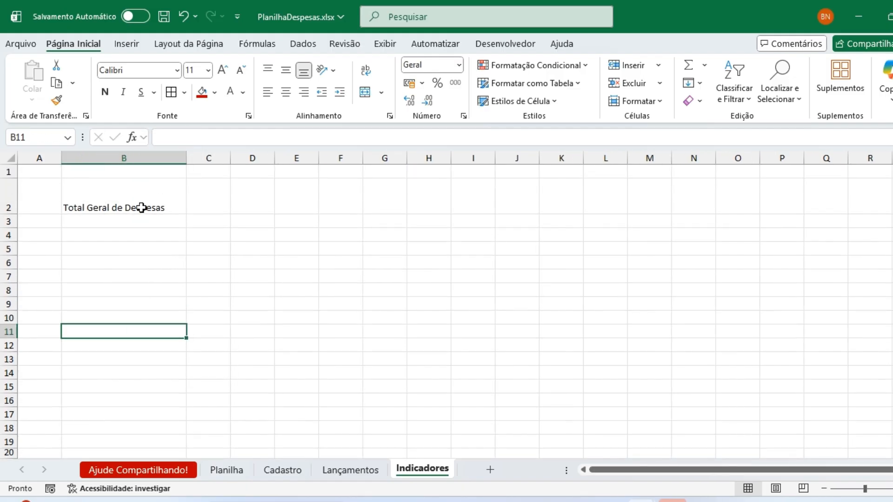
left_click(140, 205)
left_click(290, 94)
left_click(285, 70)
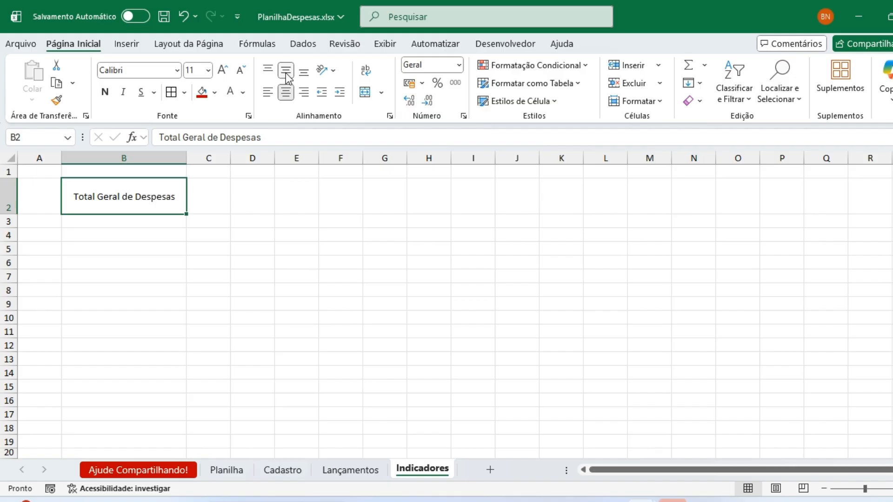
- Make row 3 about three times taller, narrow column B by over a third and wrap the text in B2
left_click_drag(9, 228, 8, 254)
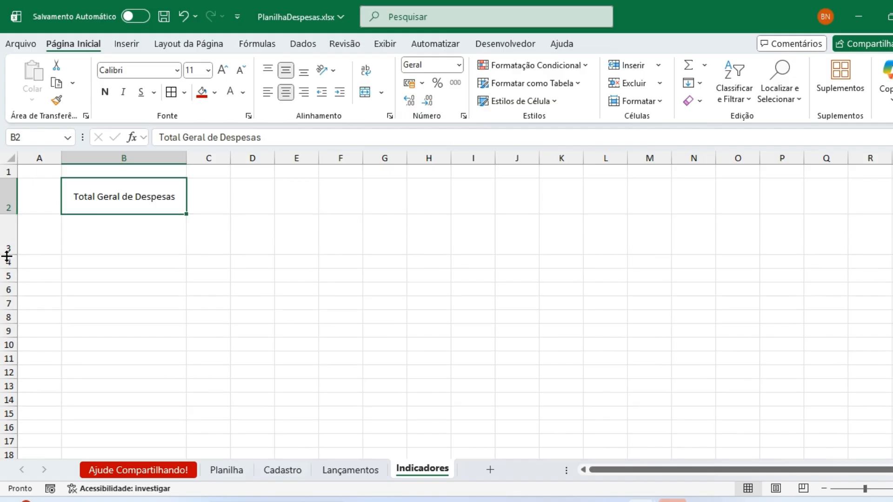
left_click(131, 242)
left_click_drag(186, 158, 139, 158)
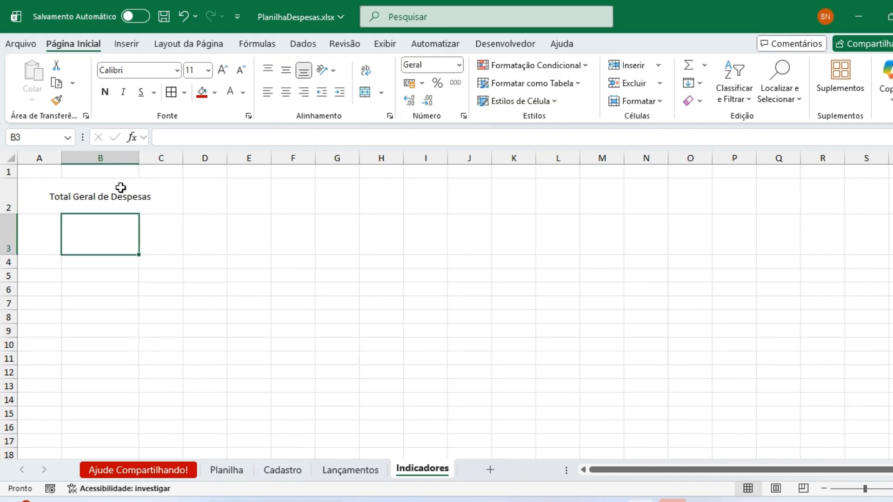
left_click(121, 191)
left_click(367, 70)
- Total the Valor column of Lançamentos in cell B3 with =SOMA(Lançamentos!F:F) and centre the cell both ways
left_click(112, 234)
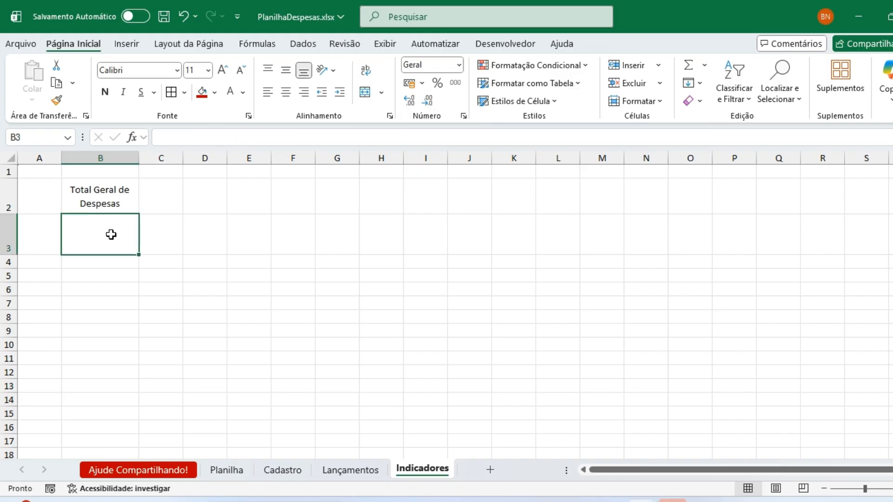
type("=soma")
key("Tab")
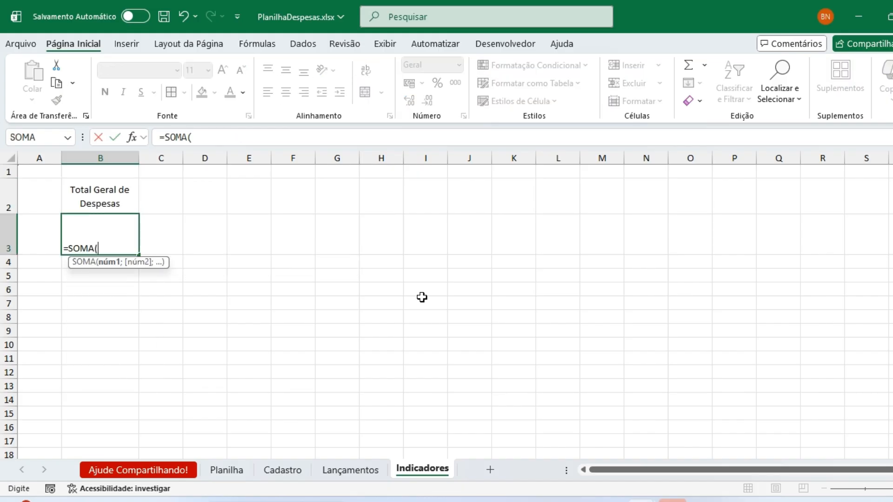
left_click(336, 471)
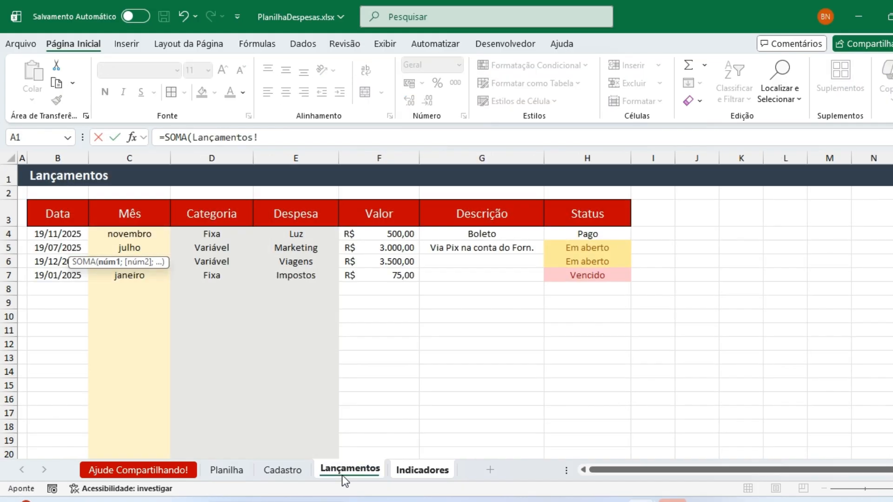
left_click(401, 158)
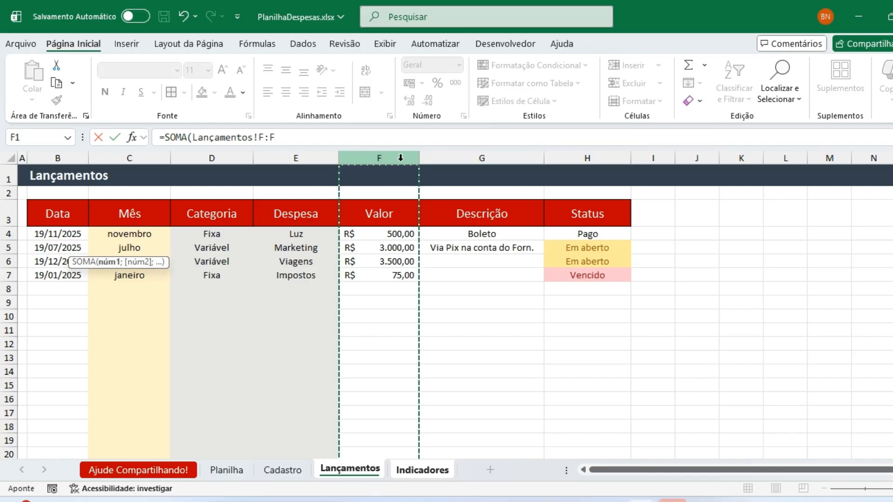
type(")")
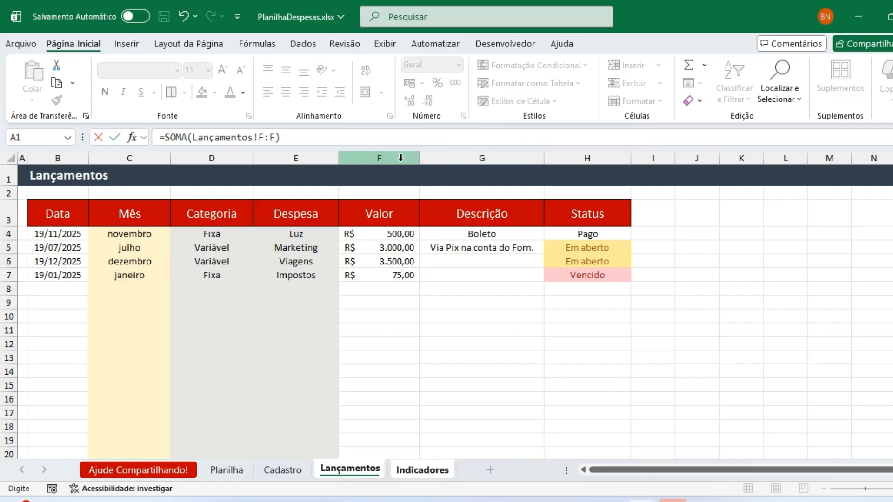
key("Return")
key("Up")
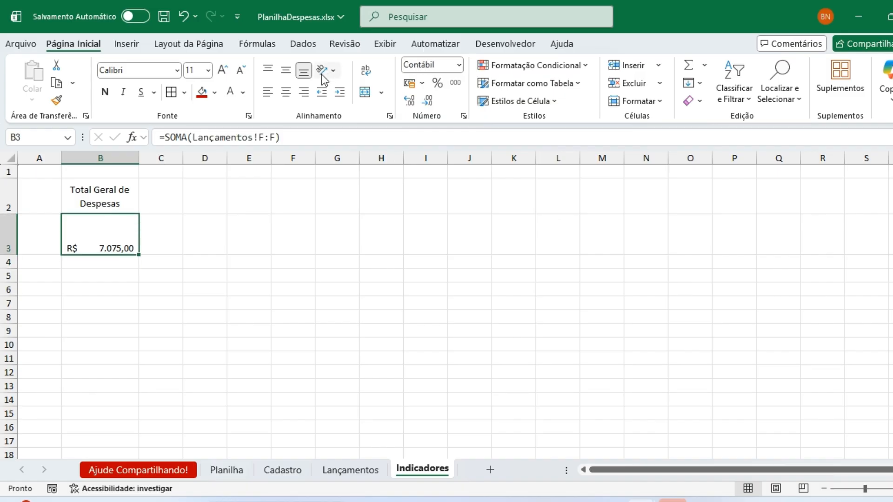
left_click(286, 92)
left_click(285, 70)
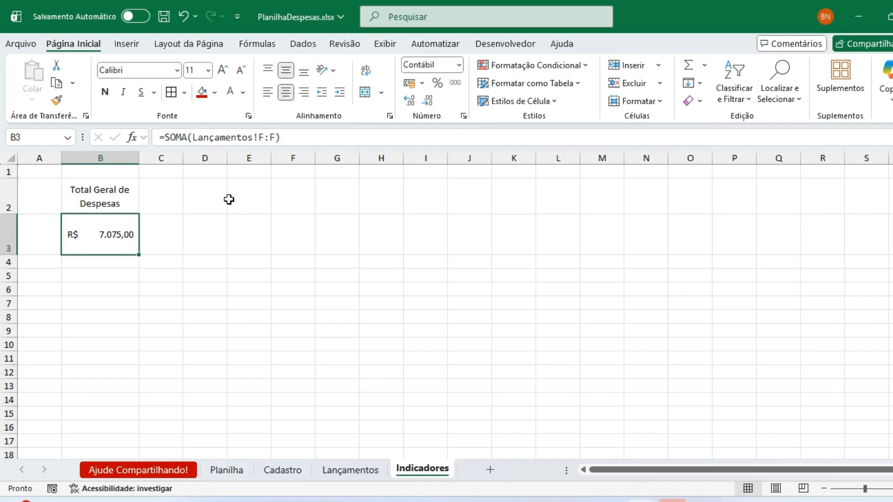
- Widen column C by about half and enter the label "Total Em aberto" in cell C2
left_click(163, 199)
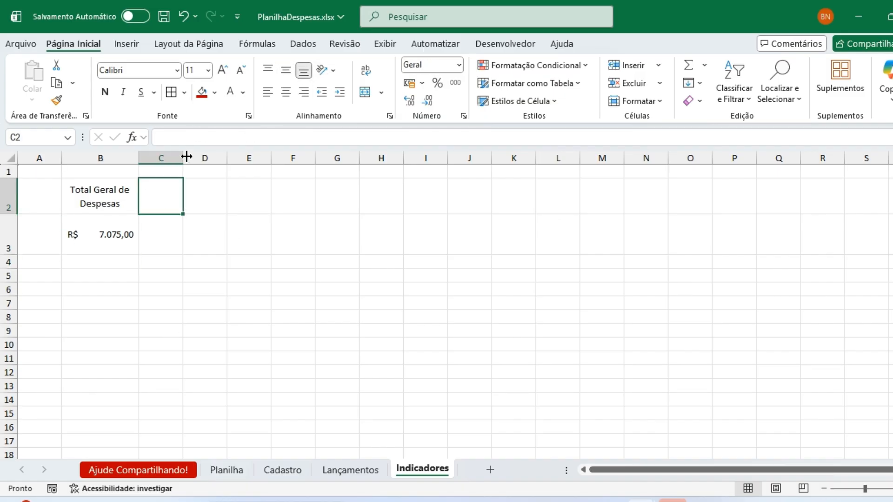
left_click_drag(183, 158, 209, 158)
type("Total Em a")
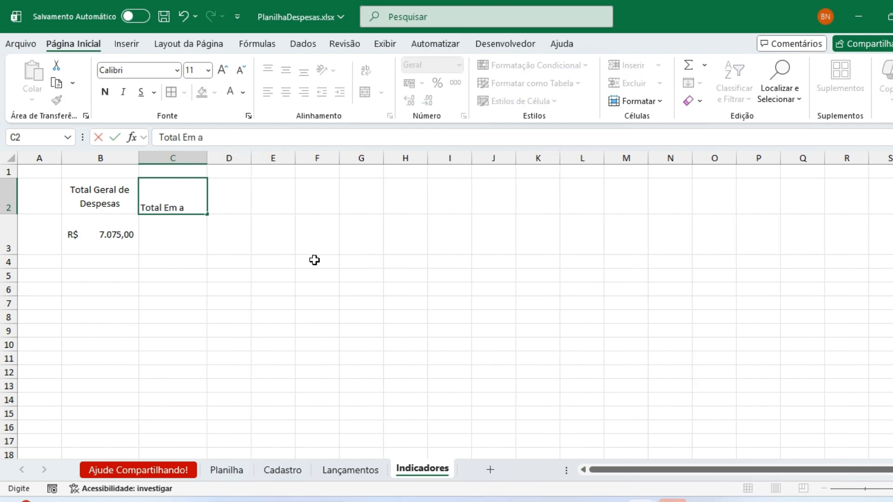
type("berto")
key("Return")
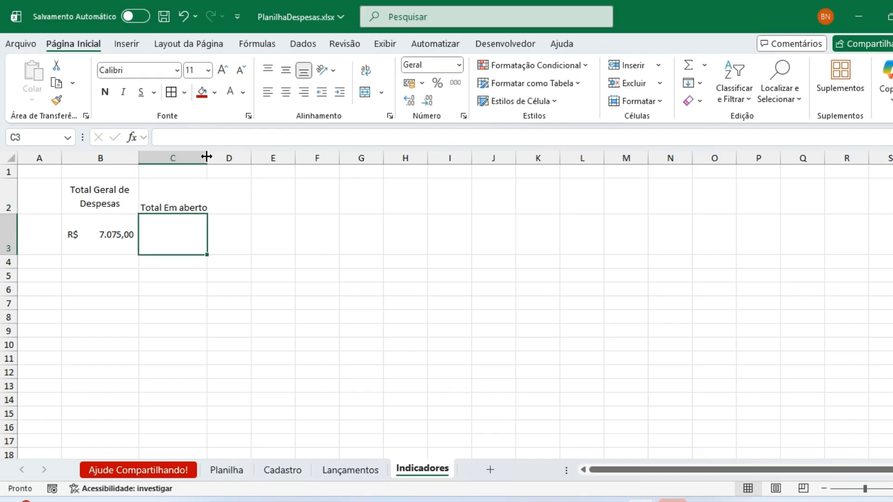
- Narrow column C by about 15 percent and format C2 like B2, centred both ways with wrapped text
left_click_drag(206, 157, 223, 157)
left_click(185, 189)
left_click(285, 91)
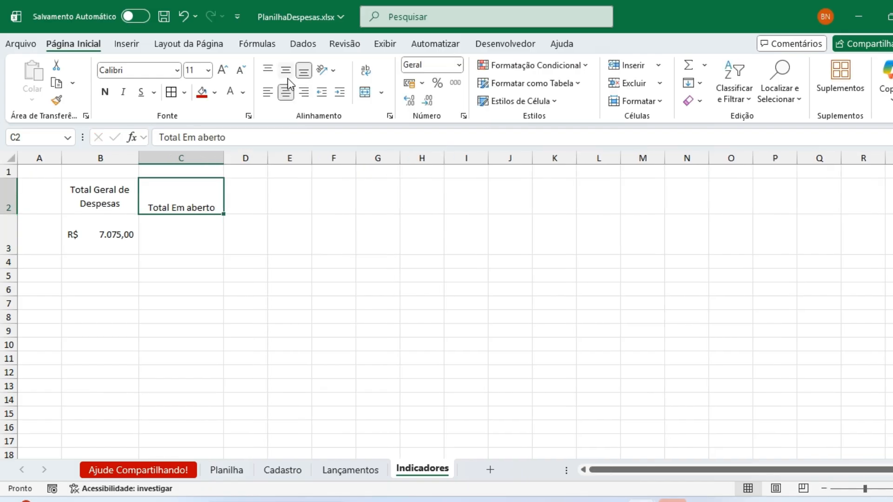
left_click(285, 70)
left_click_drag(223, 158, 198, 158)
left_click(100, 198)
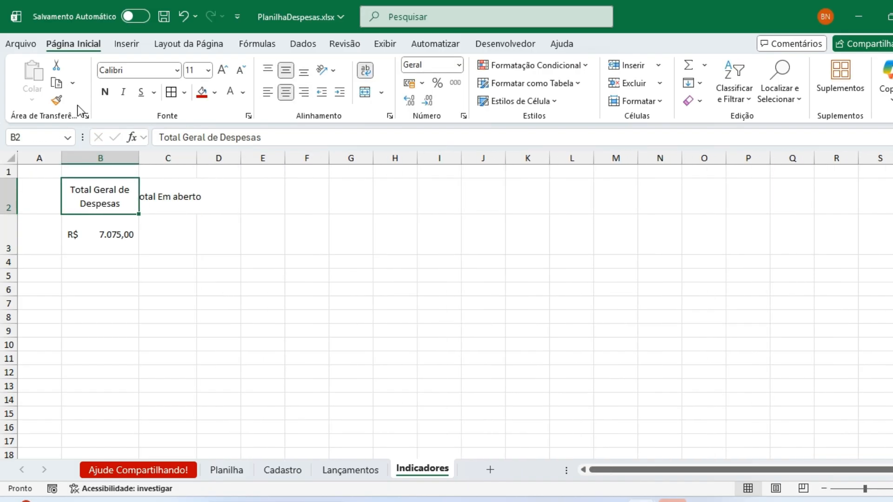
left_click(57, 100)
key("Right")
- Sum the open expenses in C3 with =SOMASE(Lançamentos!H:H;"em aberto";Lançamentos!F:F)
key("Down")
type("=")
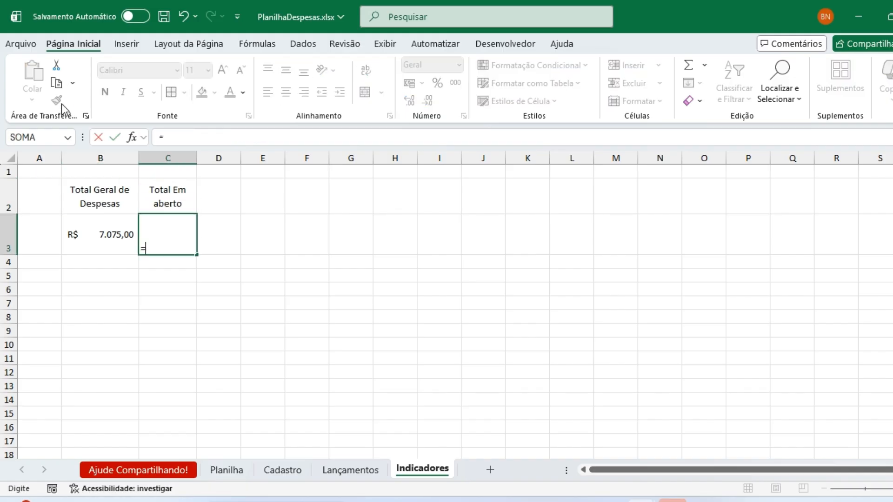
type("somase")
key("Tab")
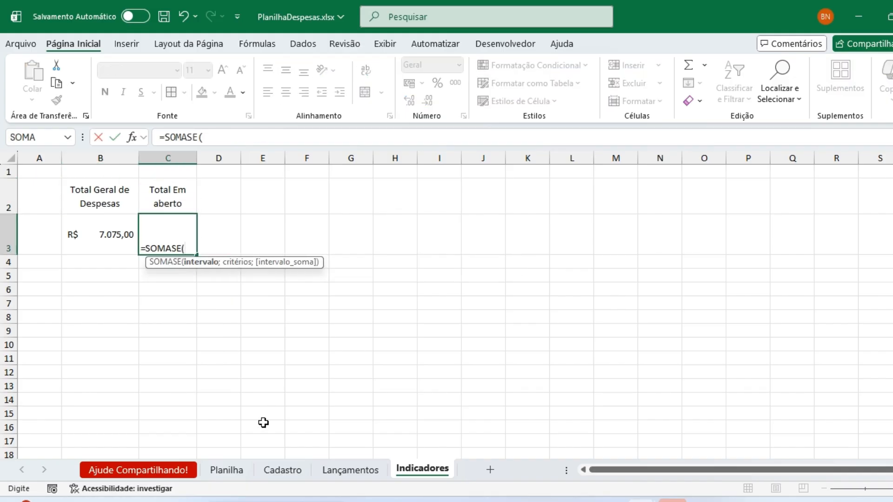
left_click(351, 471)
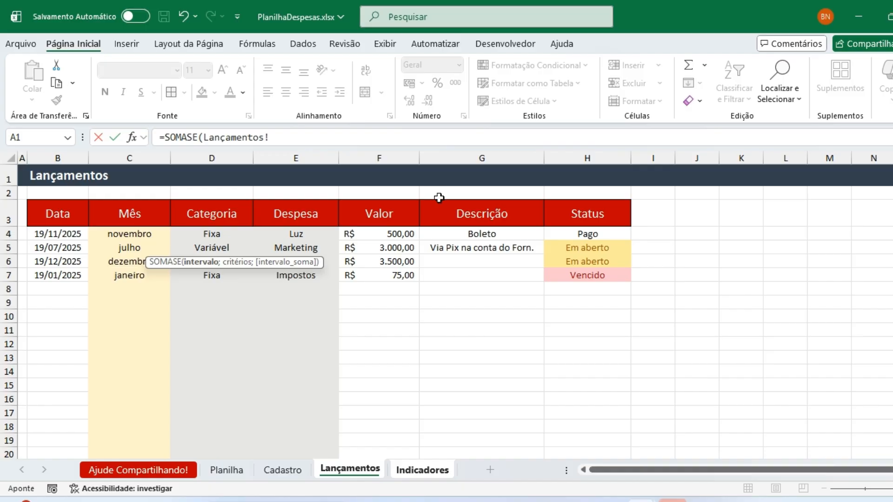
left_click(607, 160)
type(";\"em aberto")
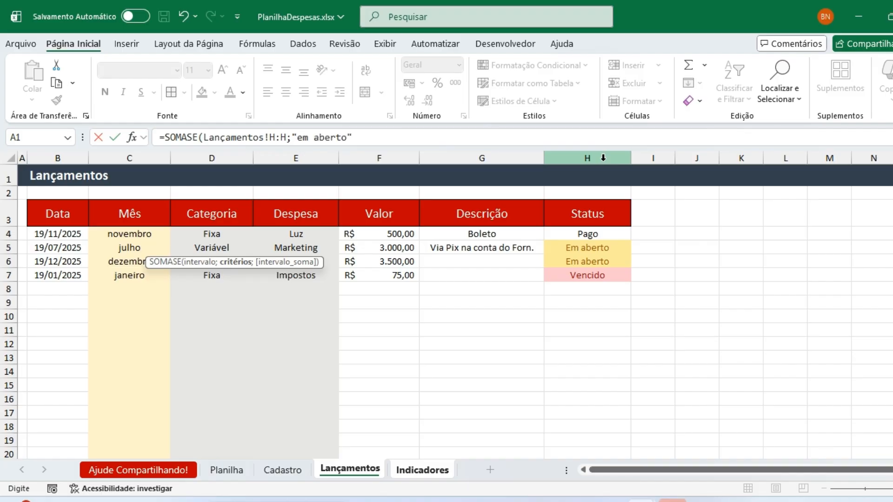
type("\";")
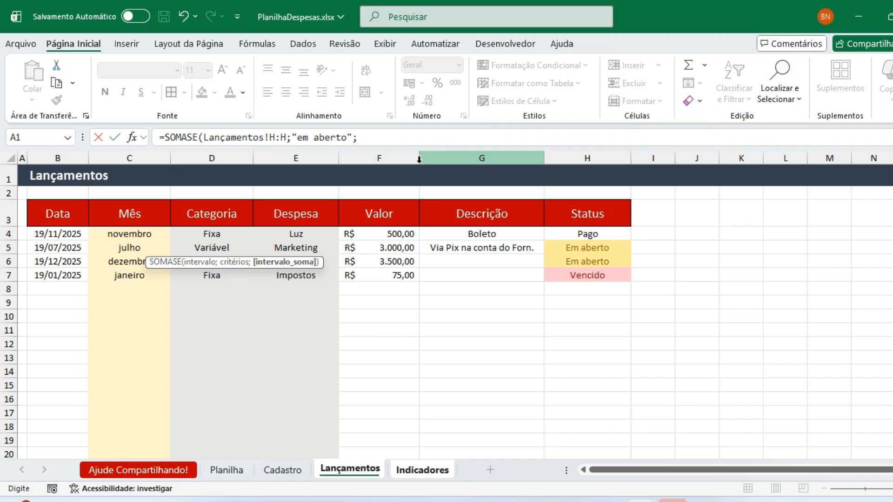
left_click(398, 158)
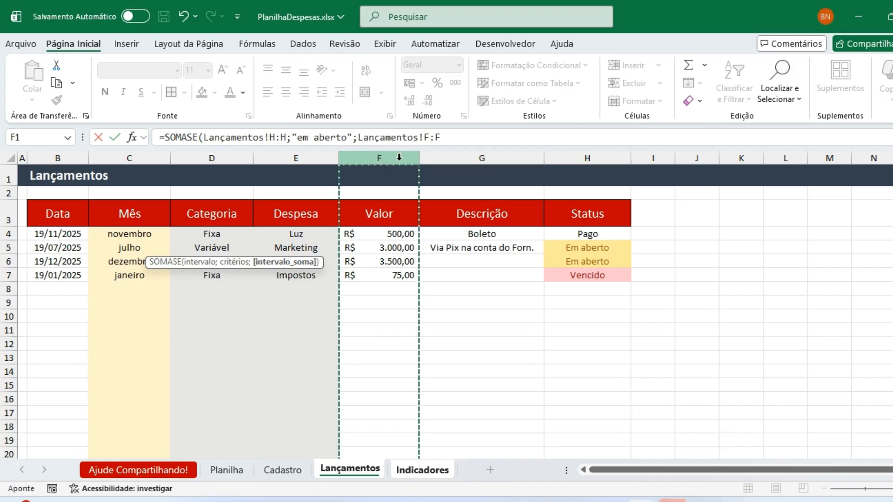
type(")")
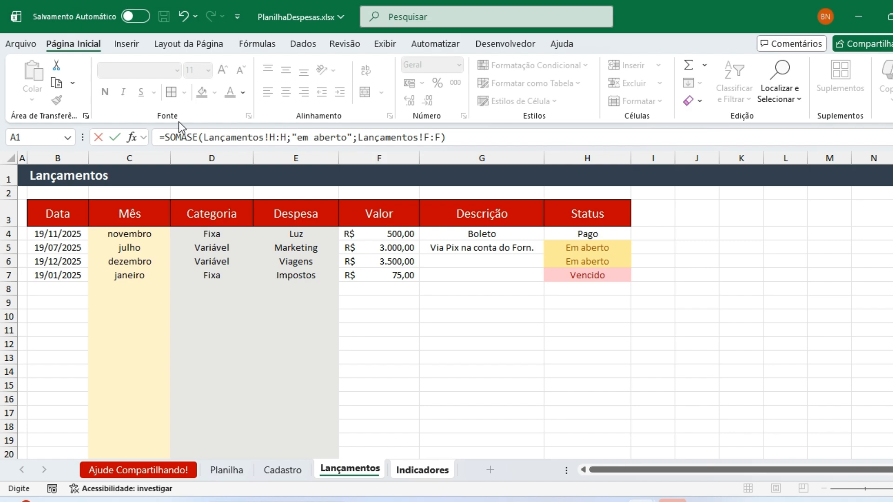
key("Return")
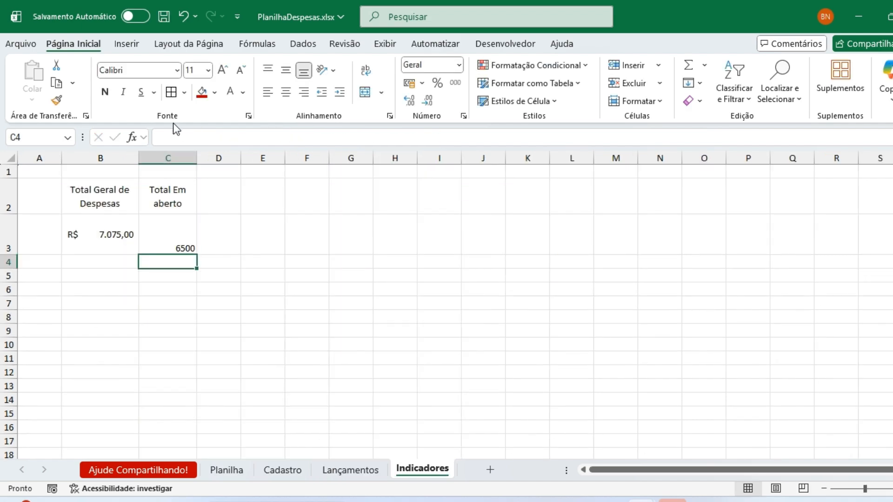
- Copy the formatting of B3 to C3, and make columns B and C nearly equal in width
left_click(190, 232)
left_click(124, 231)
left_click(57, 99)
left_click(167, 232)
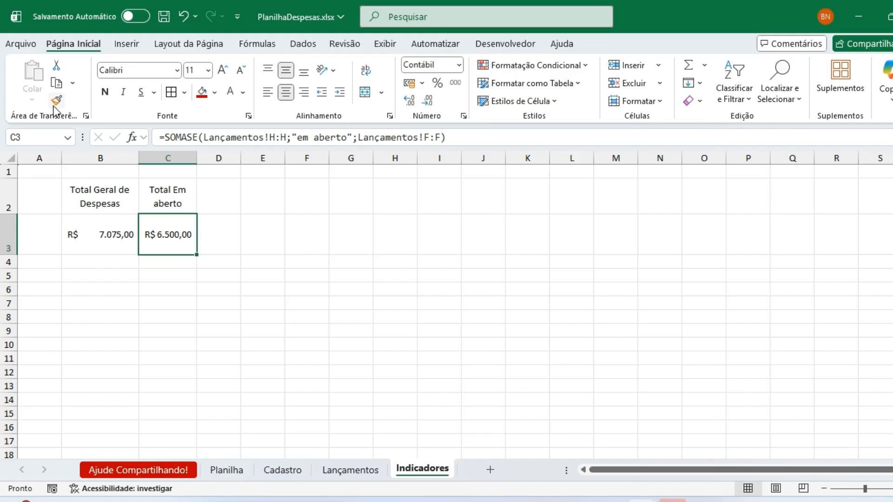
mouse_move(197, 159)
left_mouse_down()
mouse_move(215, 162)
mouse_move(206, 158)
left_mouse_up()
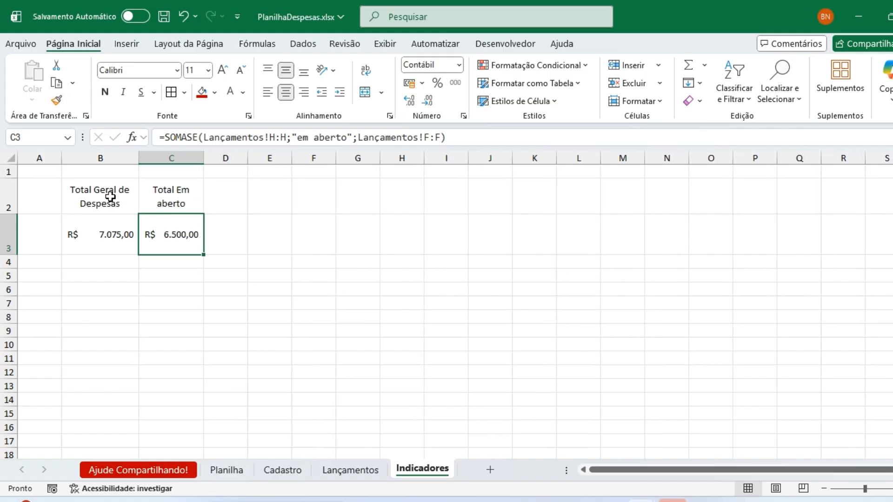
left_click_drag(136, 156, 128, 156)
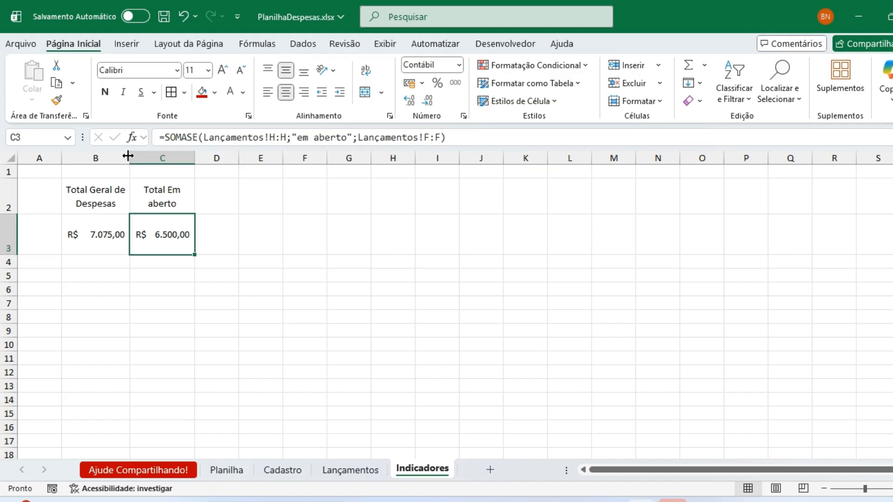
left_click(378, 286)
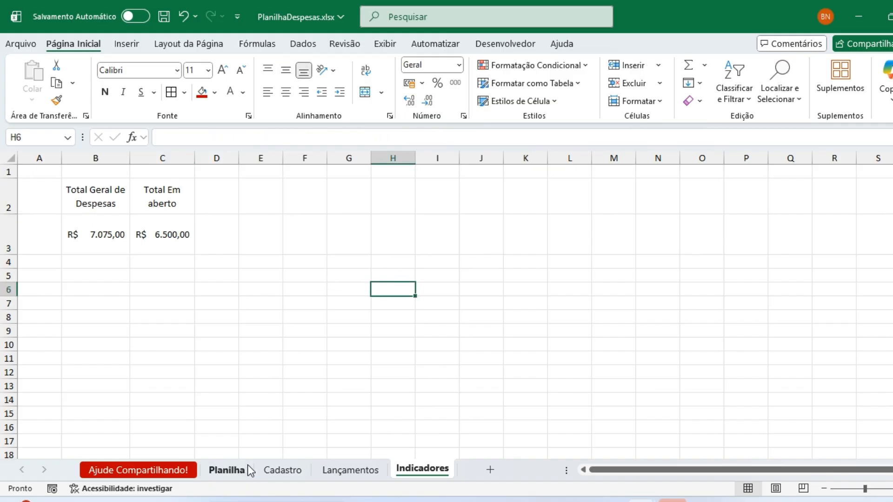
- Review the workbook's Cadastro, Lançamentos, Ajude Compartilhando! and Planilha sheets, ending on Lançamentos
left_click(281, 470)
left_click(345, 471)
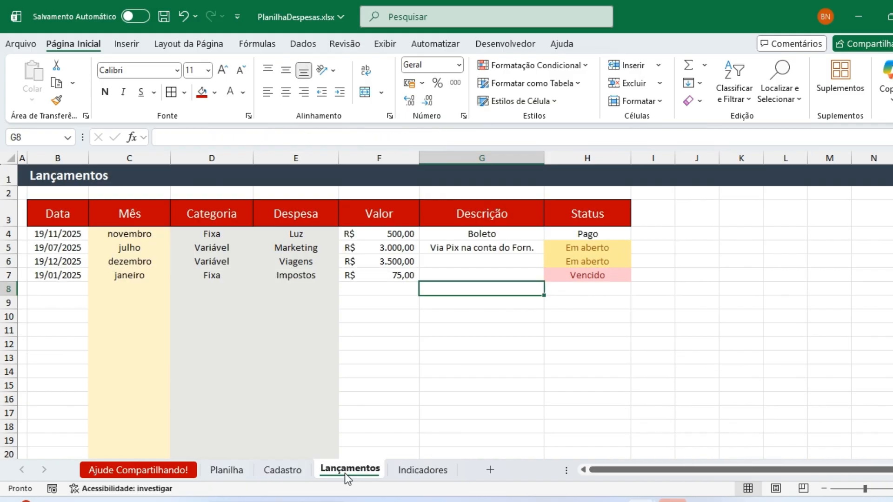
left_click(185, 470)
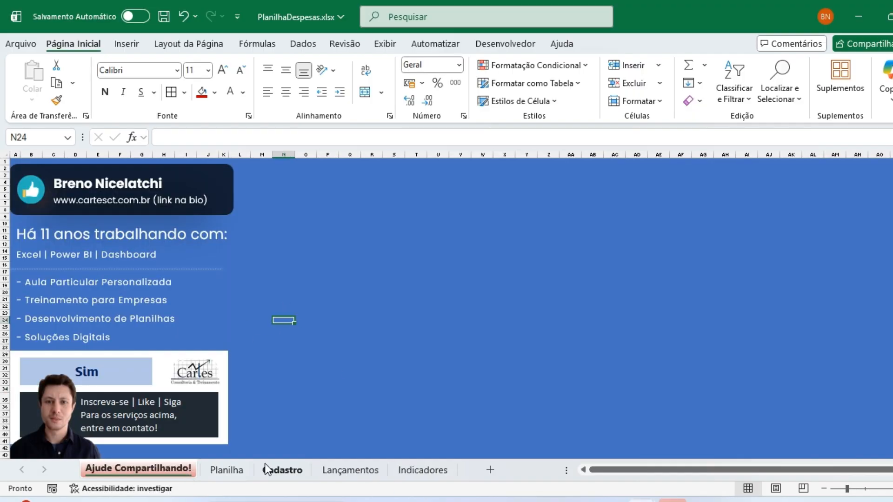
left_click(237, 471)
left_click(216, 381)
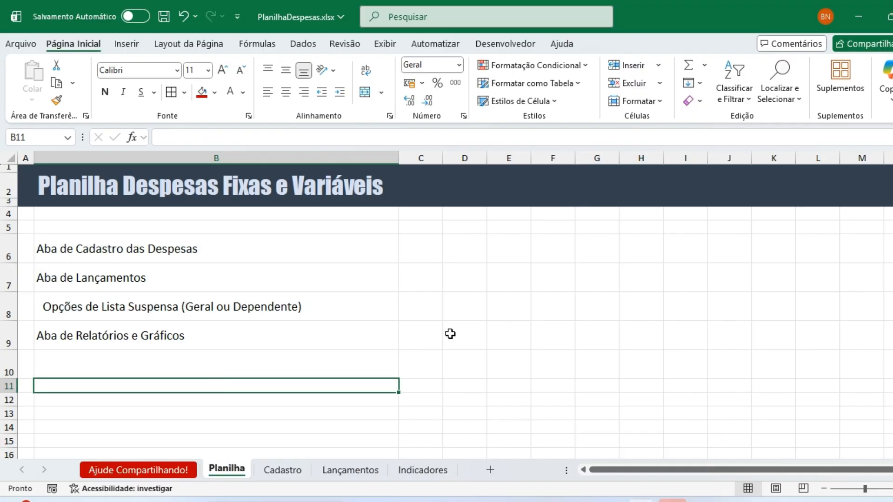
left_click(294, 359)
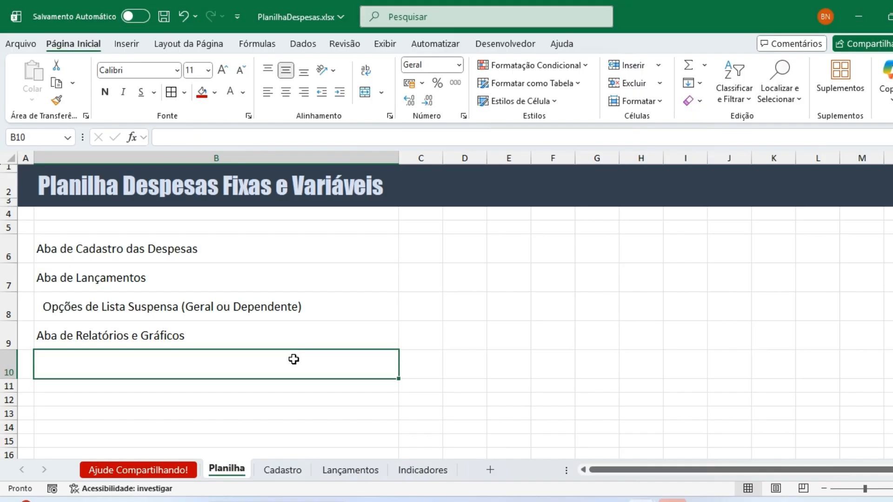
left_click(290, 477)
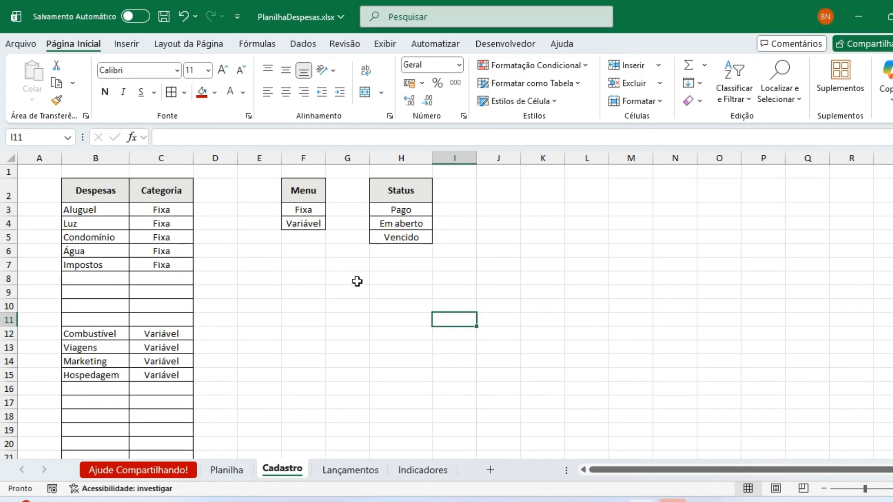
left_click(171, 469)
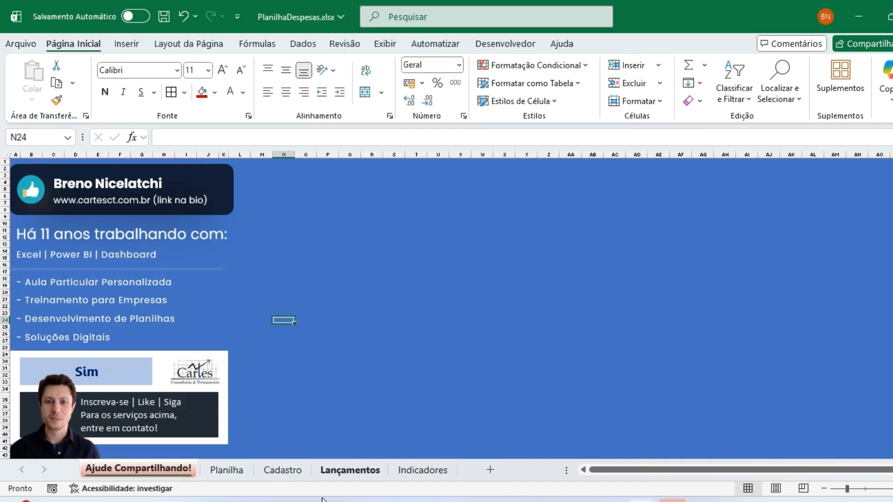
left_click(345, 478)
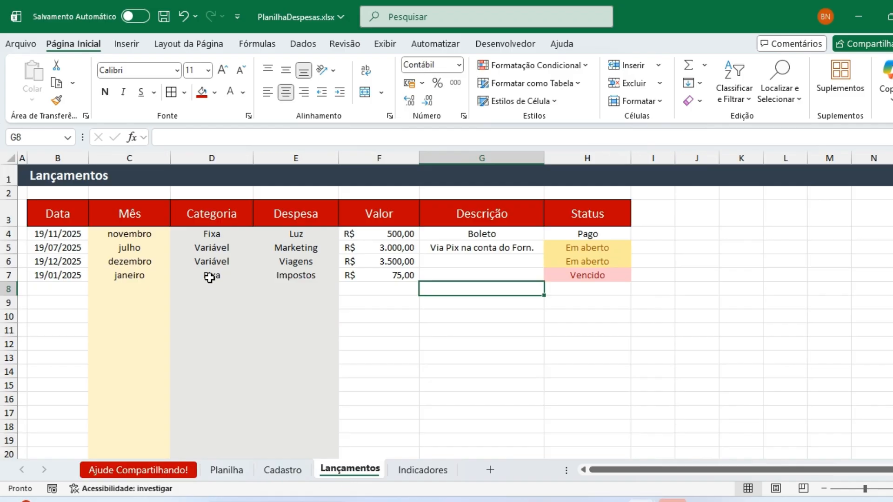
left_click_drag(65, 289, 288, 288)
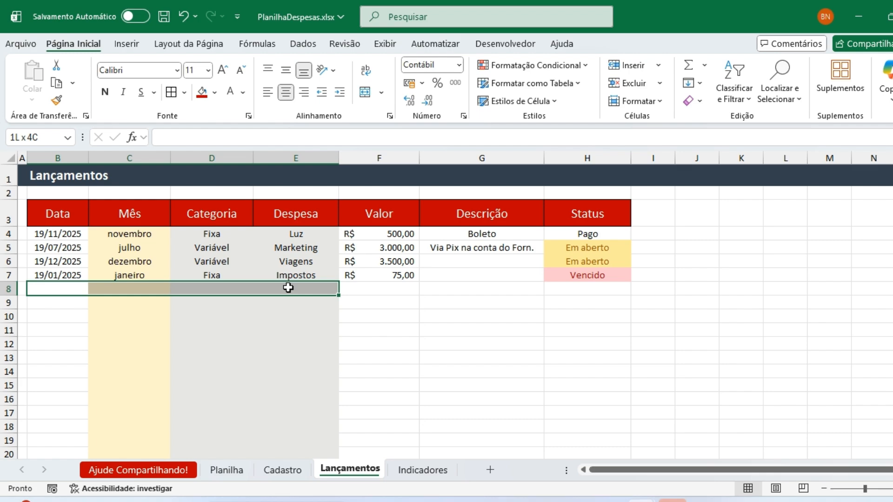
left_click(556, 342)
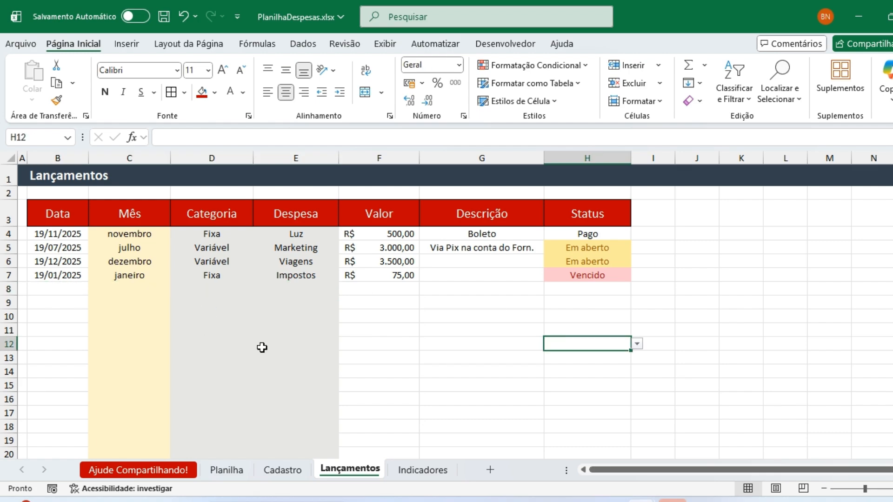
left_click(486, 292)
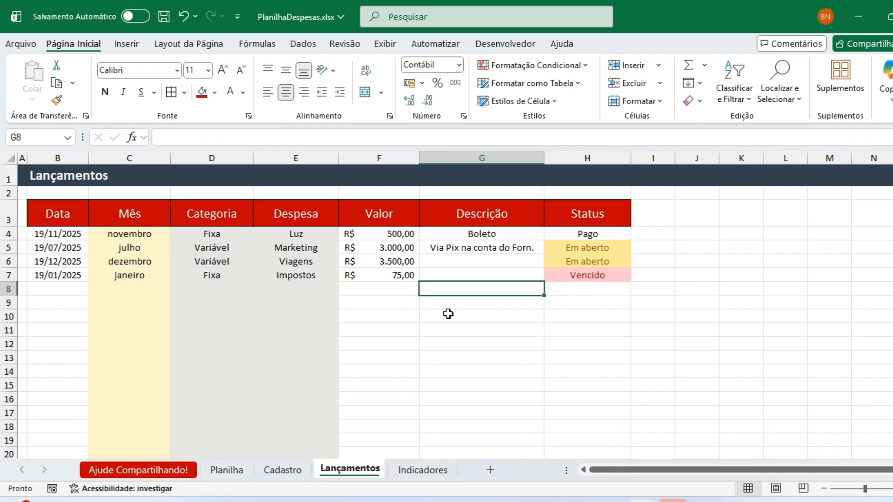
left_click(611, 333)
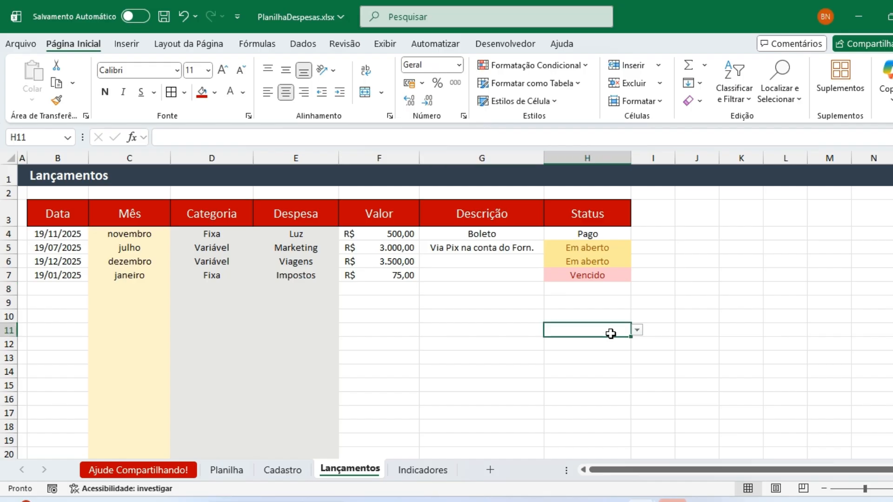
left_click(484, 300)
left_click(507, 288)
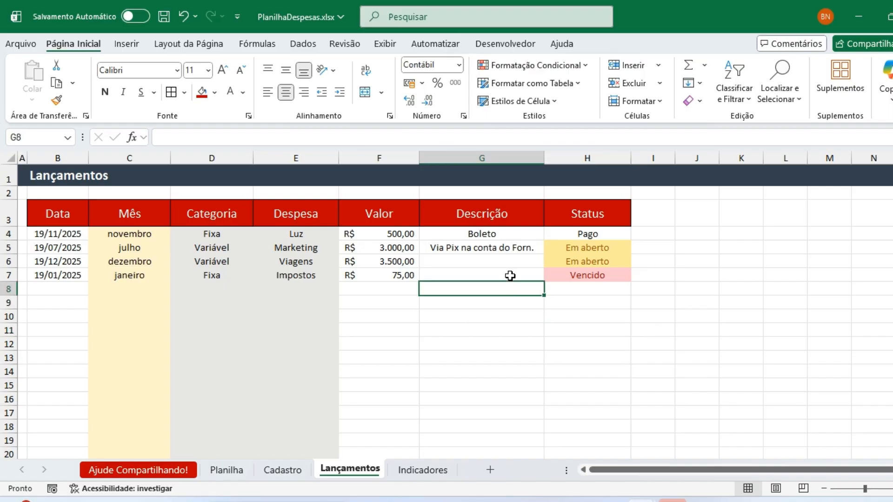
left_click(510, 275)
left_click(504, 257)
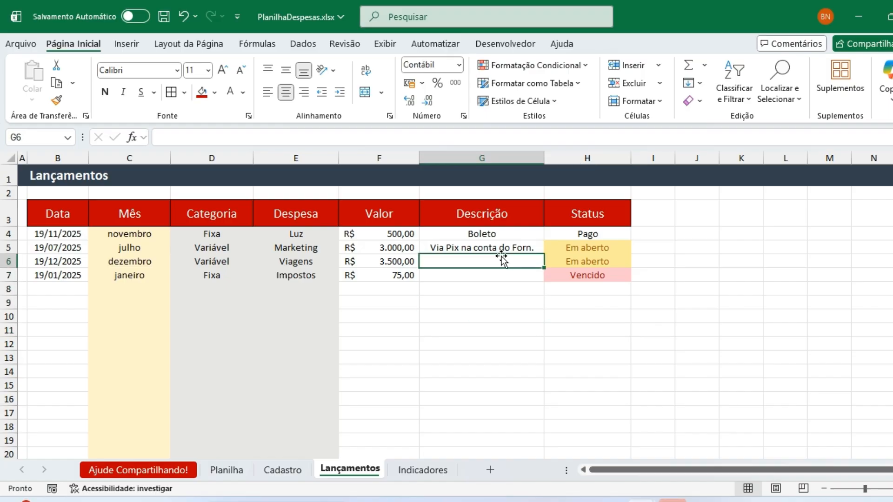
left_click(538, 314)
left_click(577, 294)
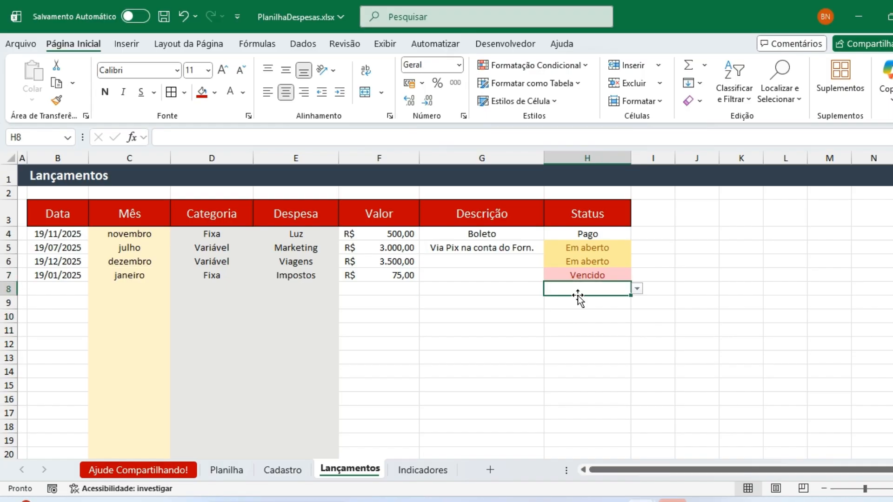
left_click(494, 326)
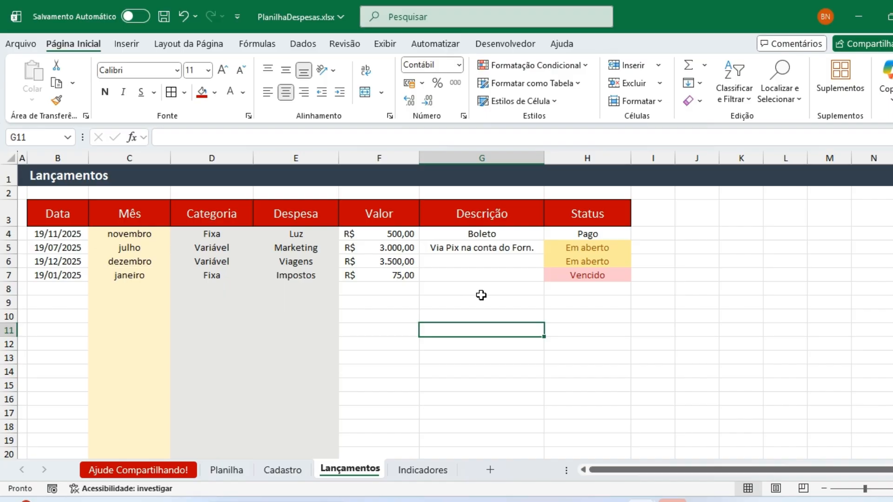
left_click(401, 471)
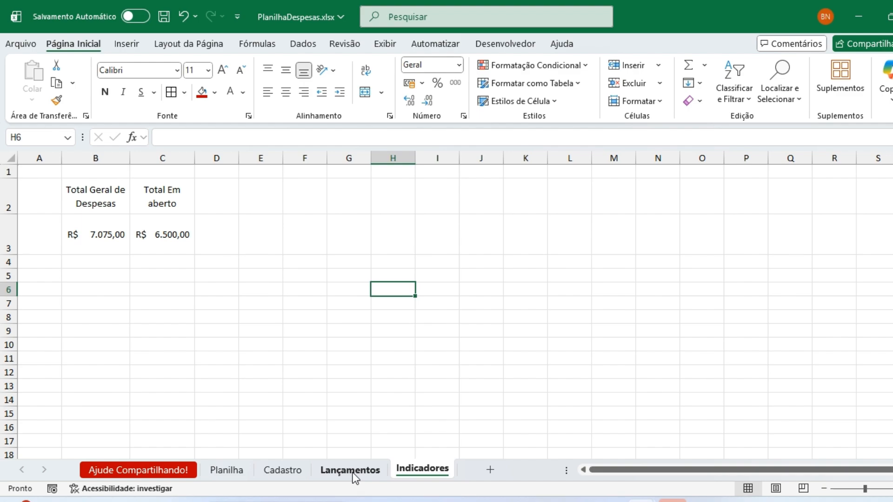
- On the Cadastro sheet, narrow the empty spacer columns D, E and G between the Despesas, Menu and Status lists
left_click(282, 473)
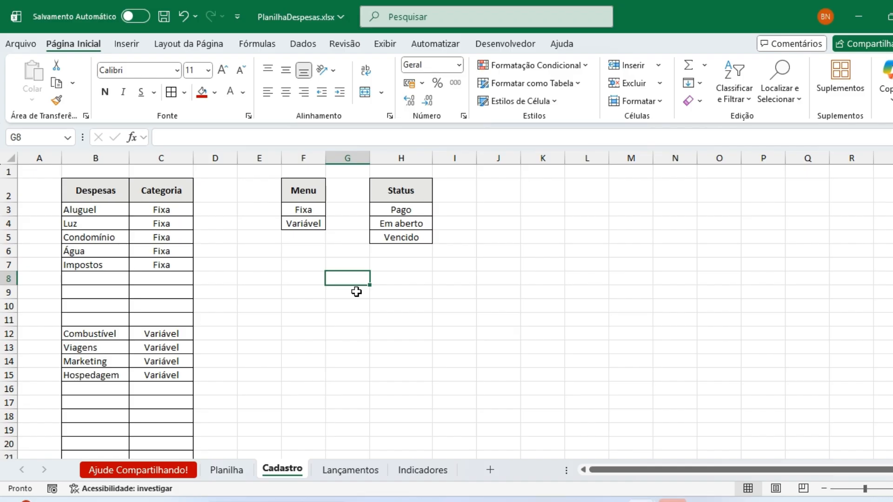
left_click_drag(227, 161, 205, 161)
left_click(363, 309)
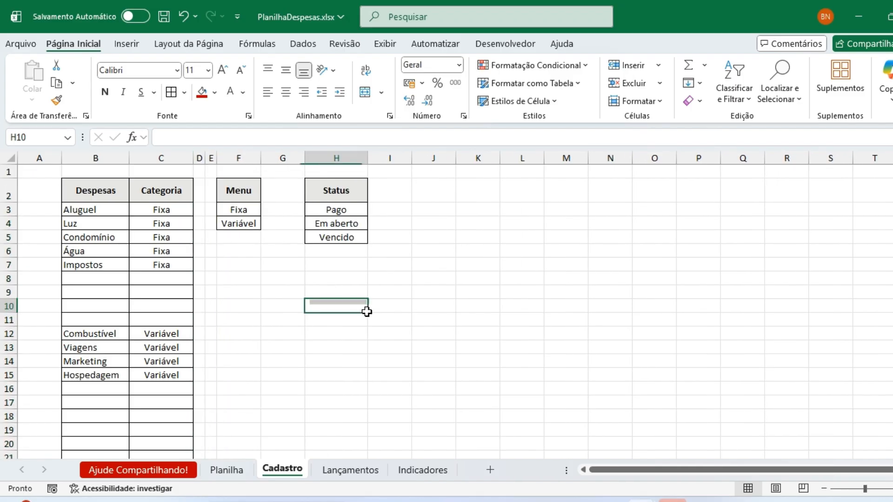
left_click_drag(305, 163, 278, 158)
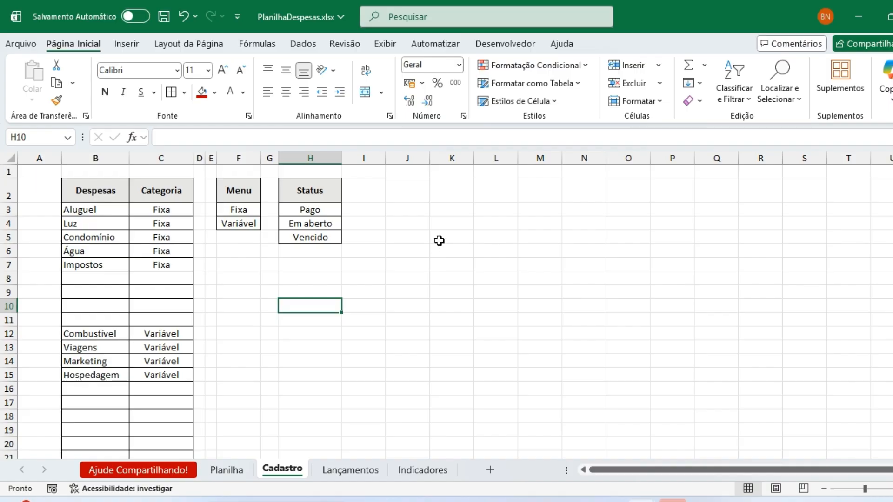
- Widen column C slightly on the Indicadores sheet
left_click(338, 476)
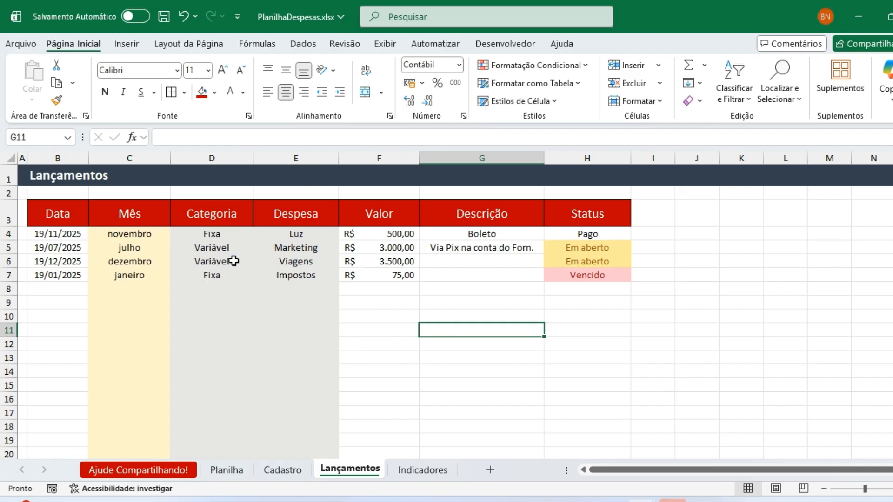
left_click(423, 468)
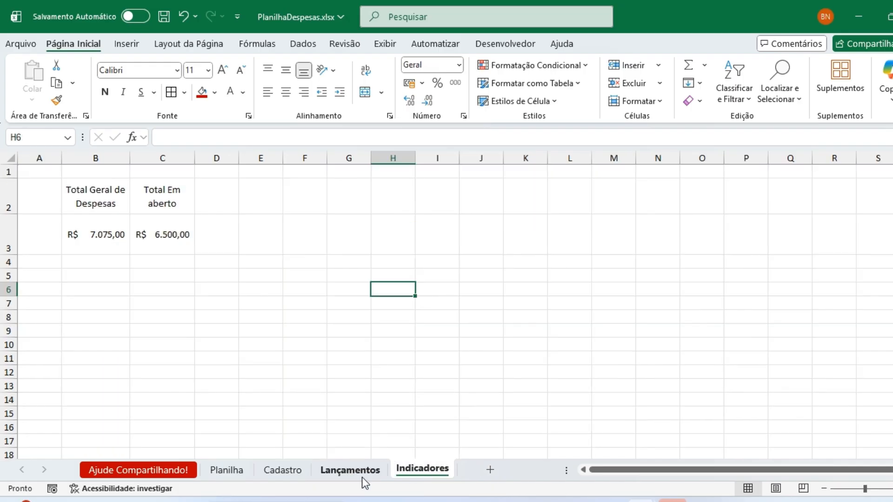
left_click_drag(194, 157, 201, 159)
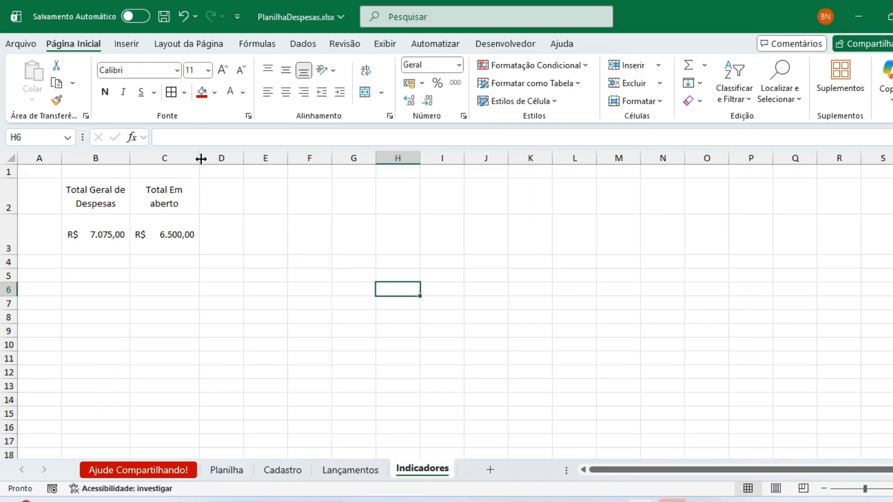
- On the Indicadores sheet, enter Janeiro in E2 and fill the month series across to Dezembro in P2
left_click(358, 471)
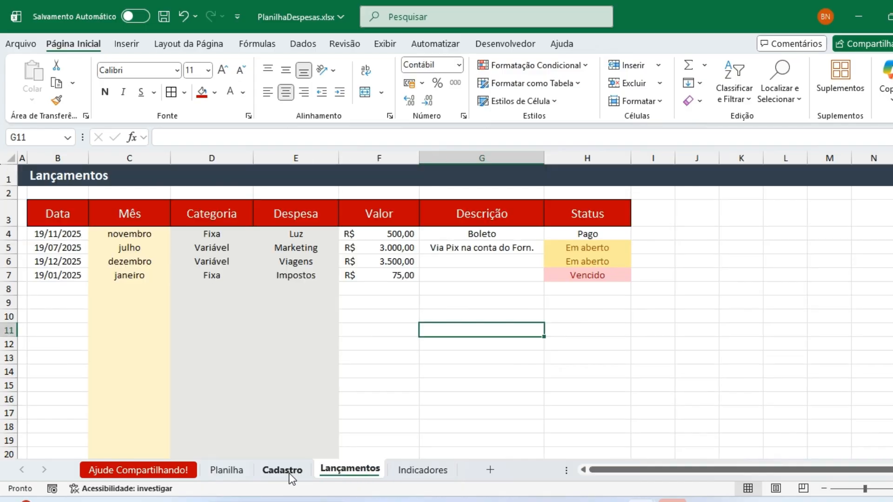
left_click_drag(130, 233, 130, 299)
left_click(434, 385)
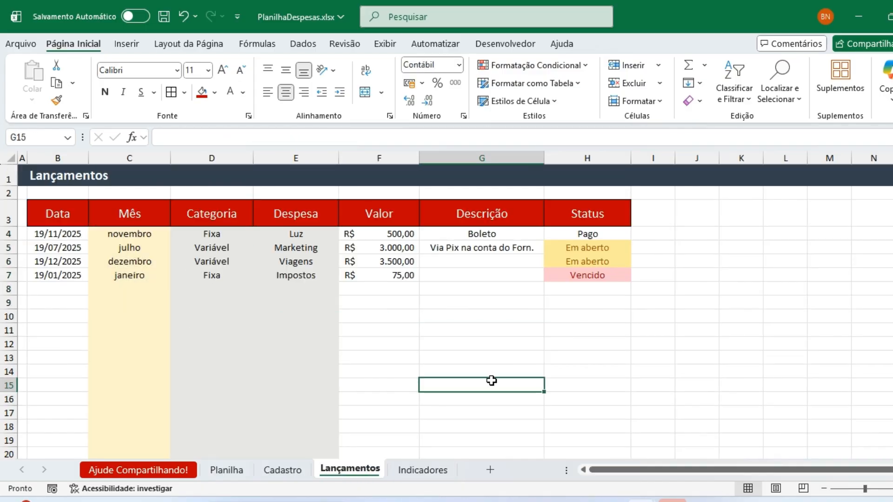
left_click(429, 471)
left_click(258, 208)
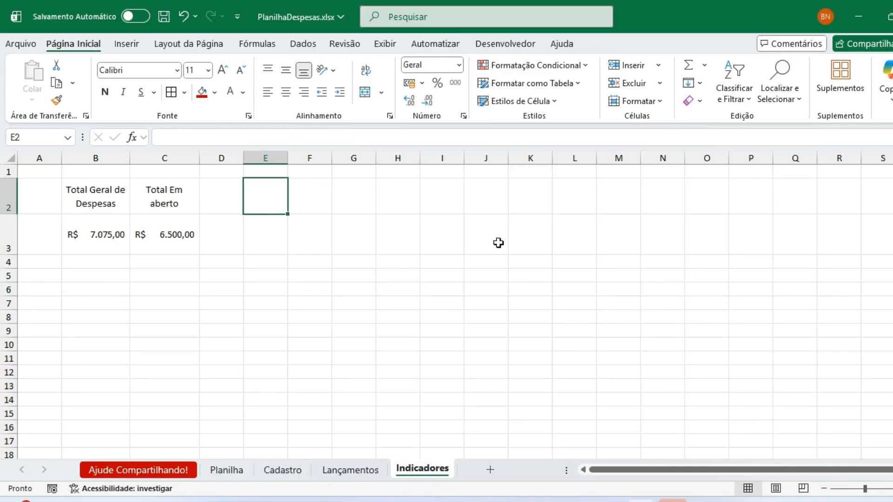
type("Janei")
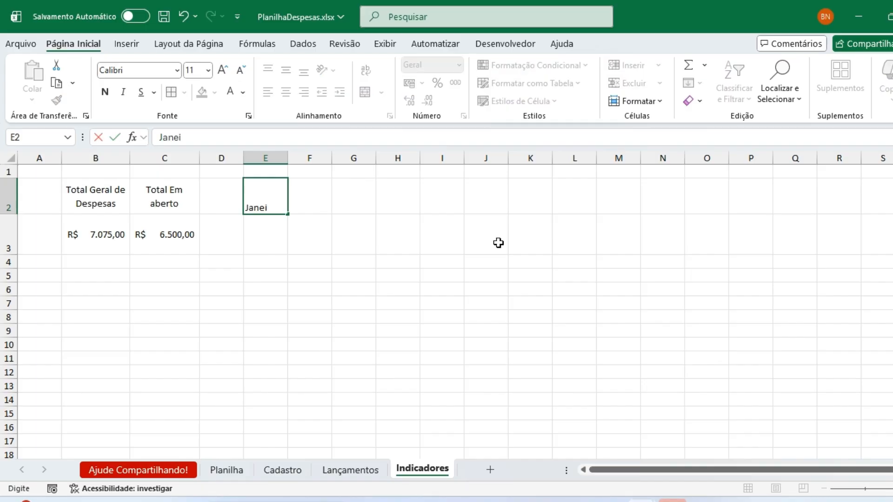
type("ro")
key("Return")
key("Up")
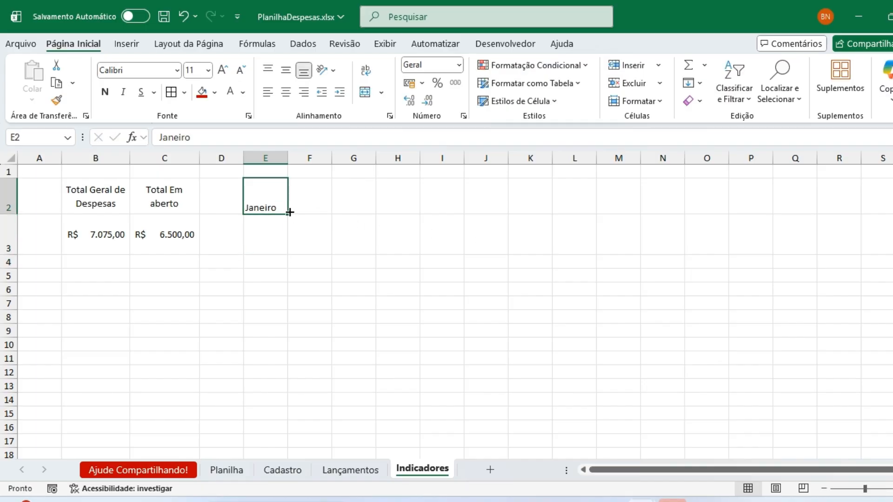
left_click_drag(289, 212, 761, 205)
- Centre the month headings in E2:P2 both horizontally and vertically
left_click(286, 87)
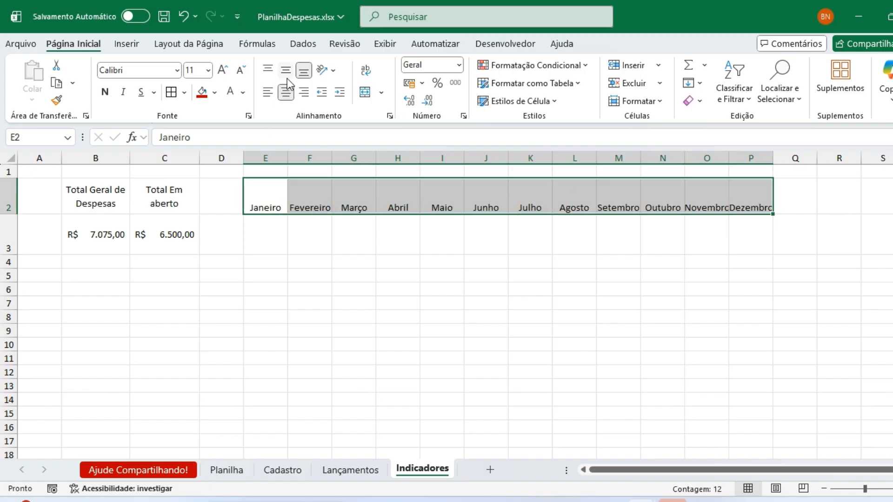
left_click(285, 69)
left_click(282, 234)
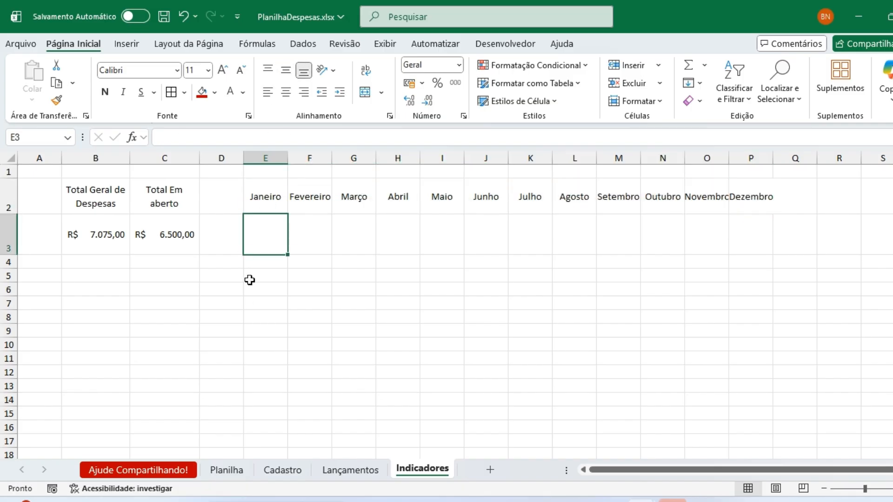
left_click(272, 180)
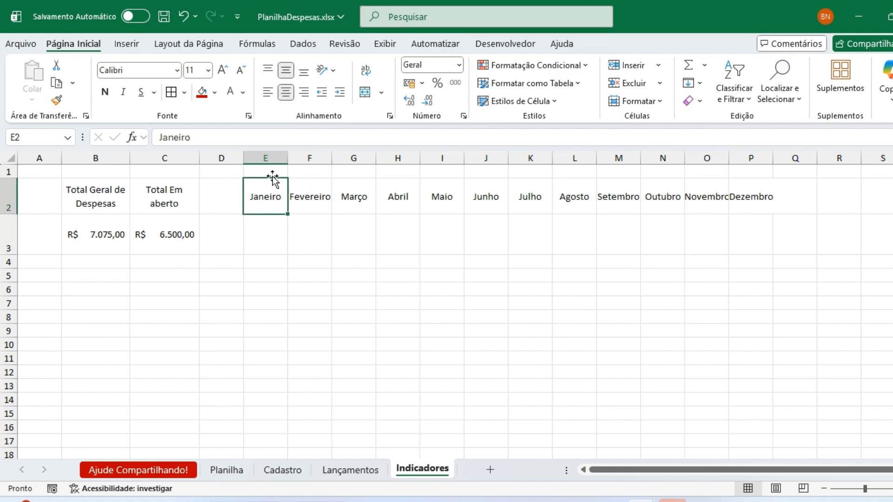
left_click(273, 171)
type("Pago")
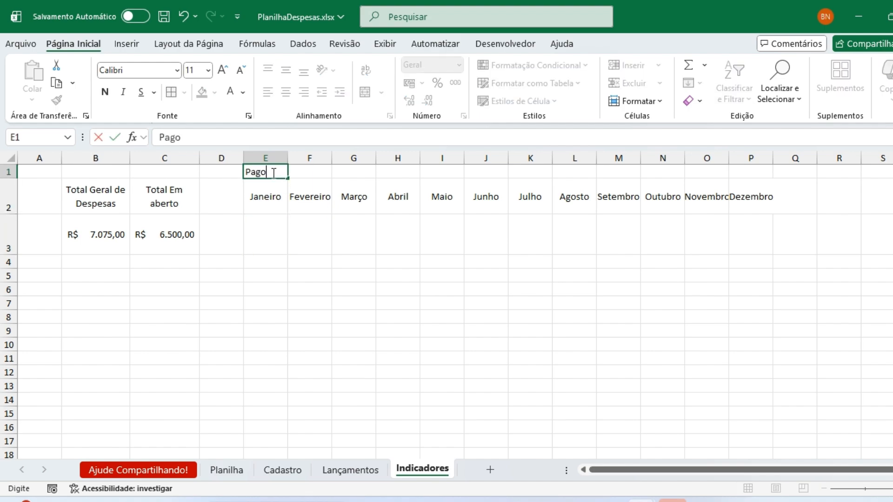
key("Escape")
- Move the twelve month headings down one row, so they start in E3 and leave E2:P2 empty
left_click_drag(274, 192, 764, 228)
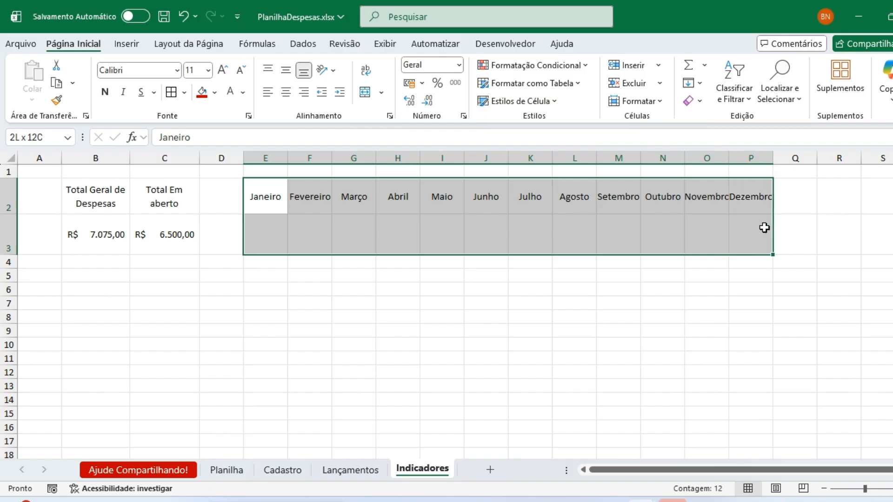
key("ctrl+x")
key("Down")
key("ctrl+v")
key("Up")
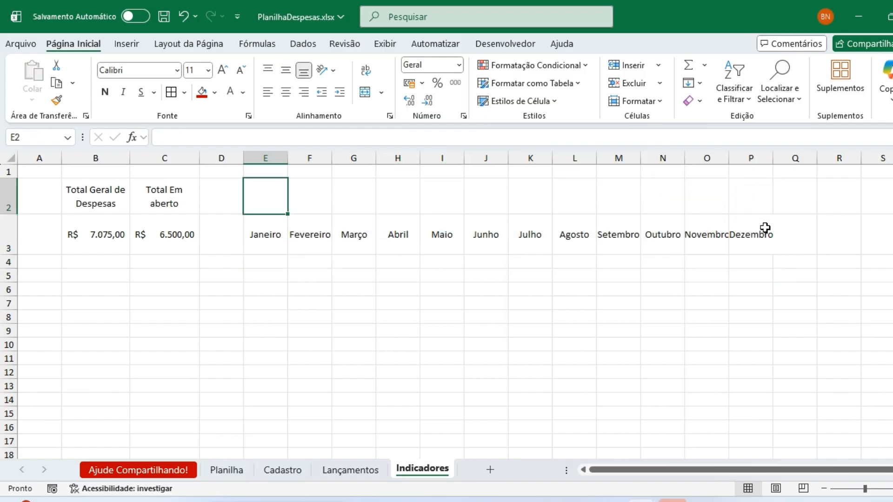
- Enter the title Pagamentos in E2, merge it across E2:P2 and centre it horizontally and vertically
type("Pagamentos")
key("Return")
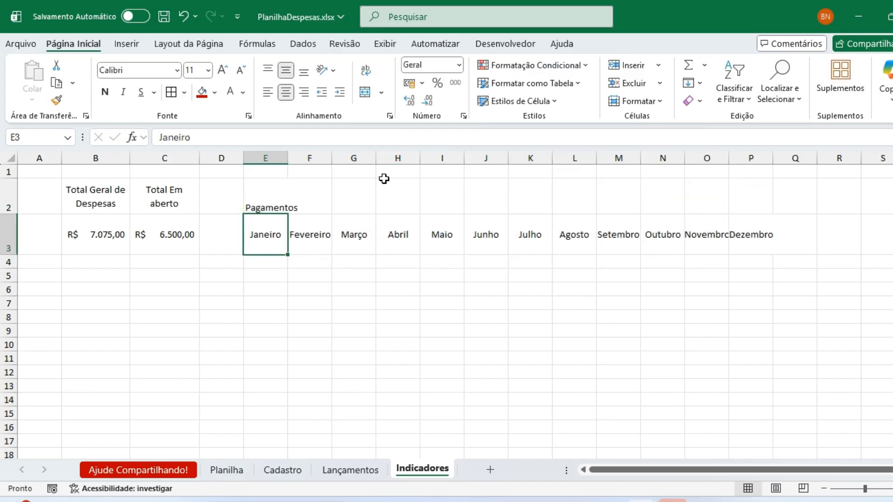
left_click_drag(251, 193, 755, 190)
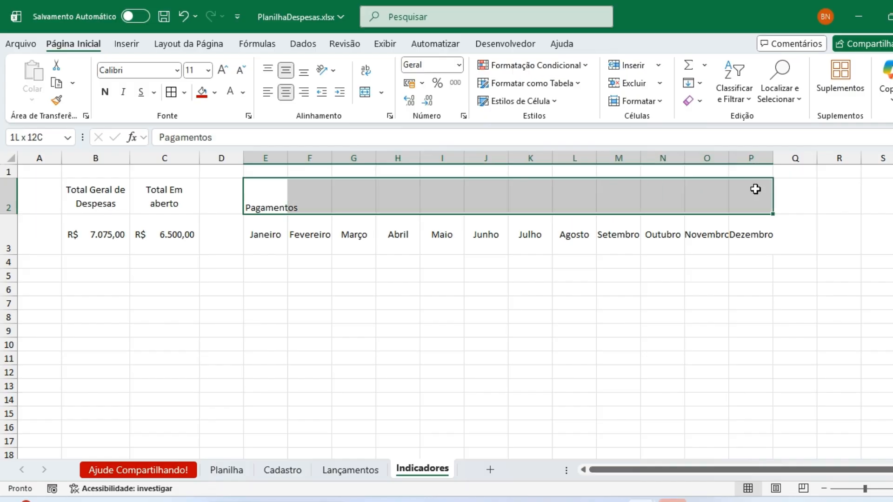
left_click(366, 91)
left_click(286, 70)
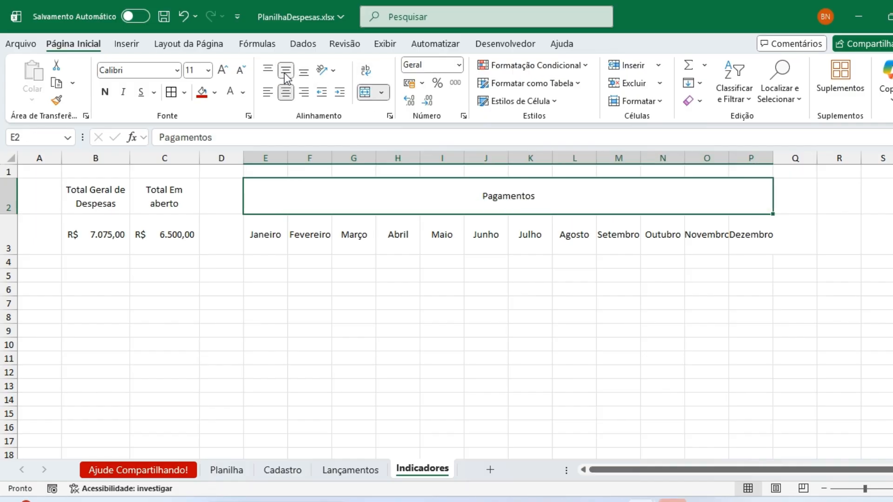
- Start a SOMASES formula in E4 below Janeiro, using the Valor column Lançamentos!F:F as the sum range
left_click(271, 245)
left_click(271, 261)
type("=som")
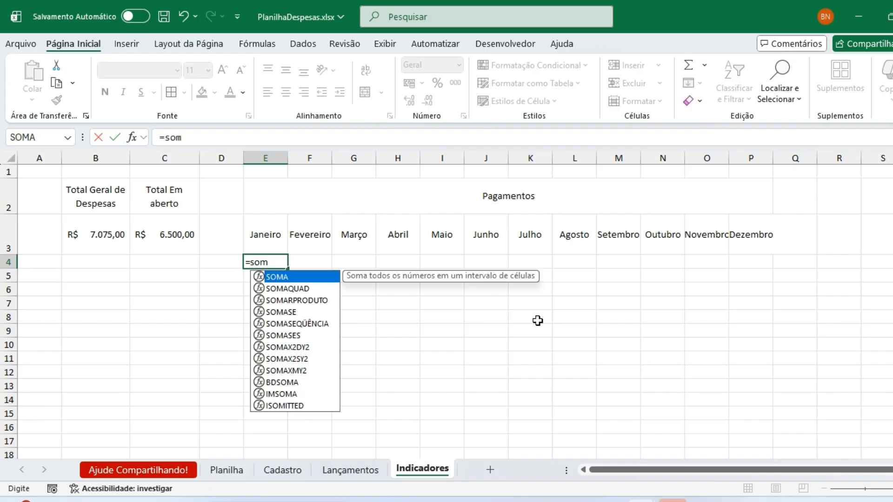
type("ases")
key("Tab")
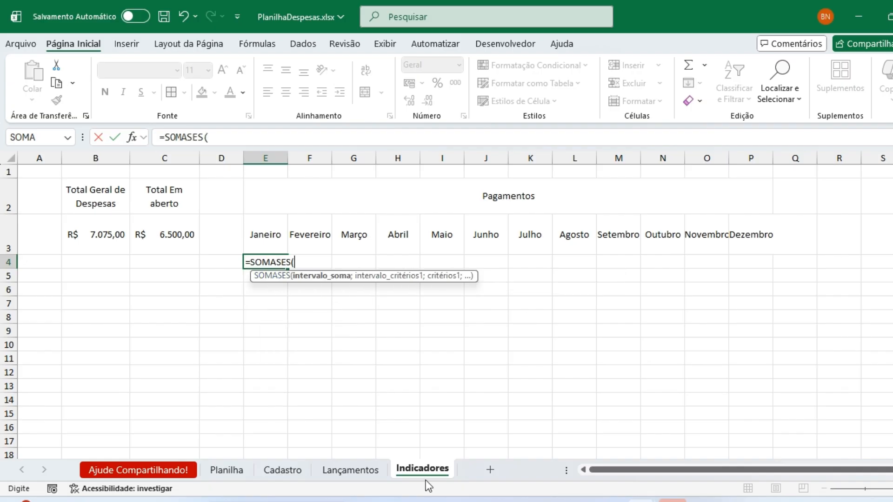
left_click(363, 471)
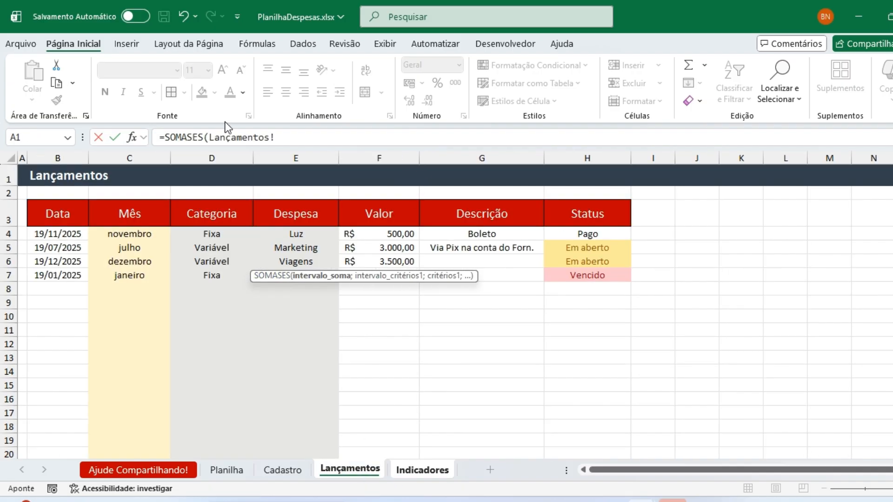
left_click(397, 158)
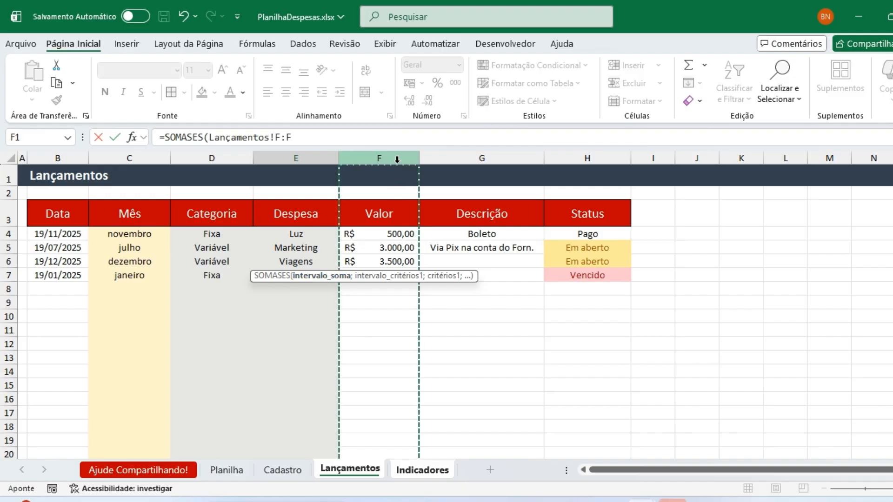
type(";")
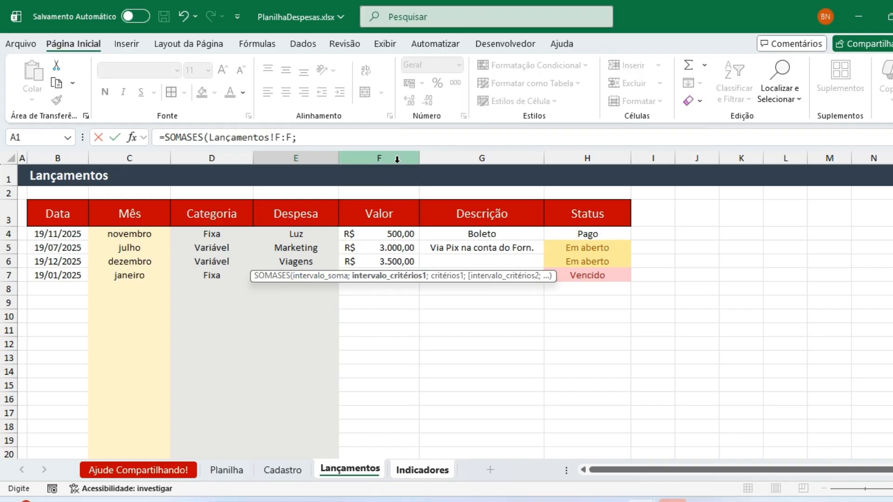
- Add the Status column Lançamentos!H:H as the first criteria range of the SOMASES formula, with the criterion "pago"
left_click(603, 157)
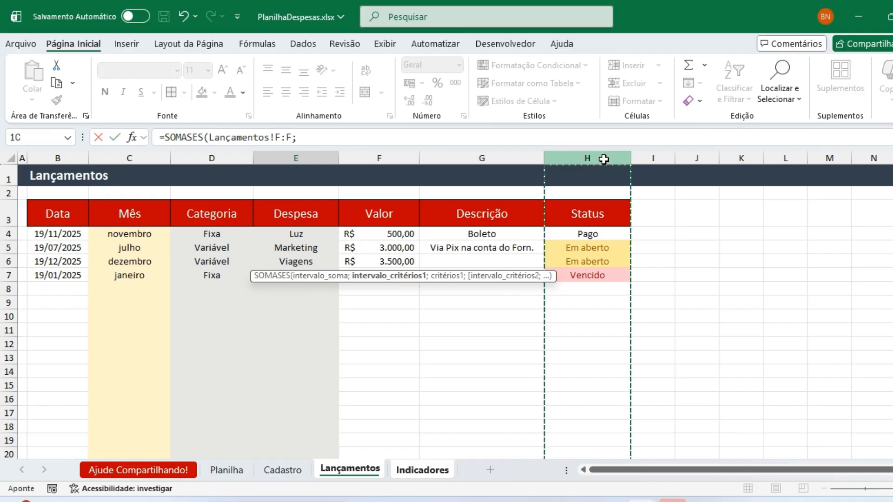
type(";\"pago")
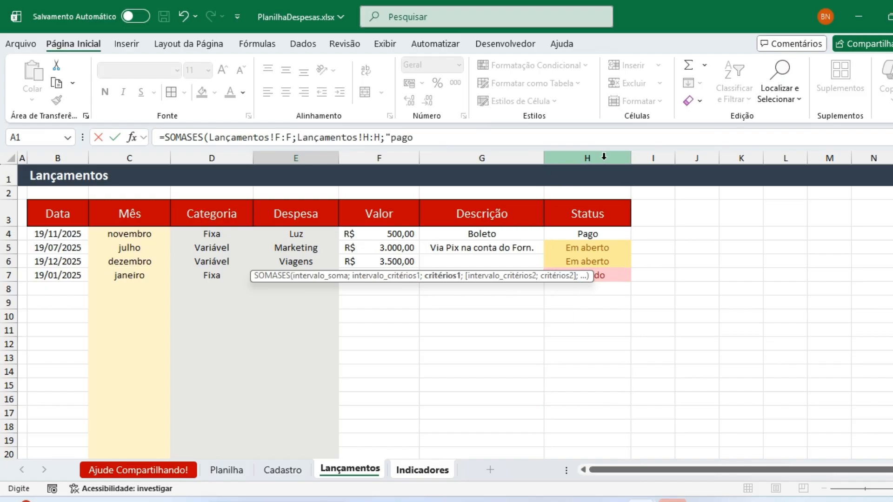
type("\";")
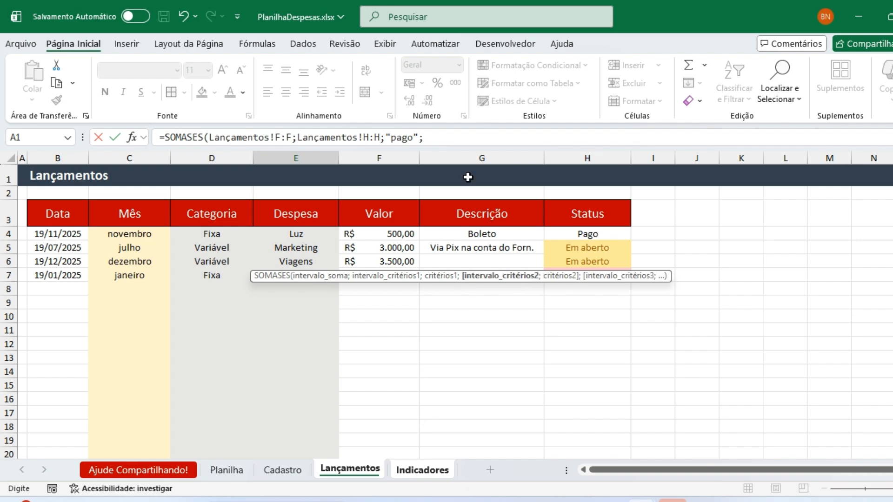
- Add the Mês column Lançamentos!C:C with Indicadores!E3 as the second criterion, and complete the SOMASES formula in E4
left_click(145, 158)
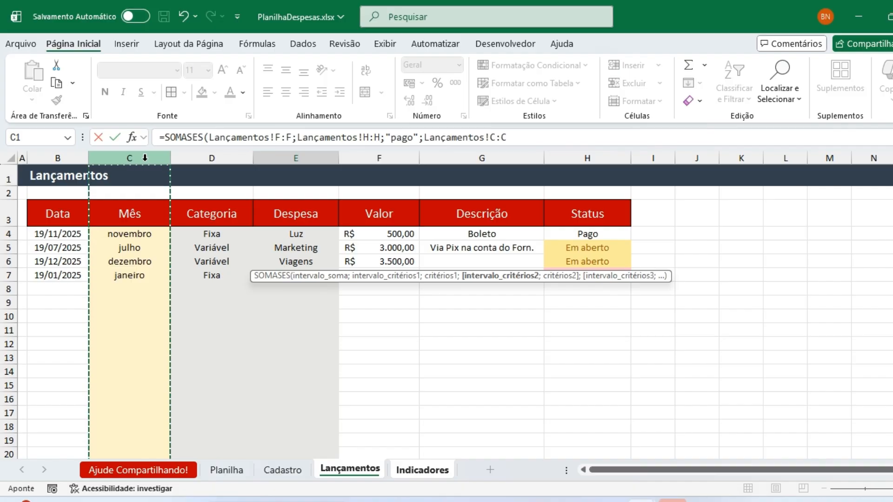
type(";")
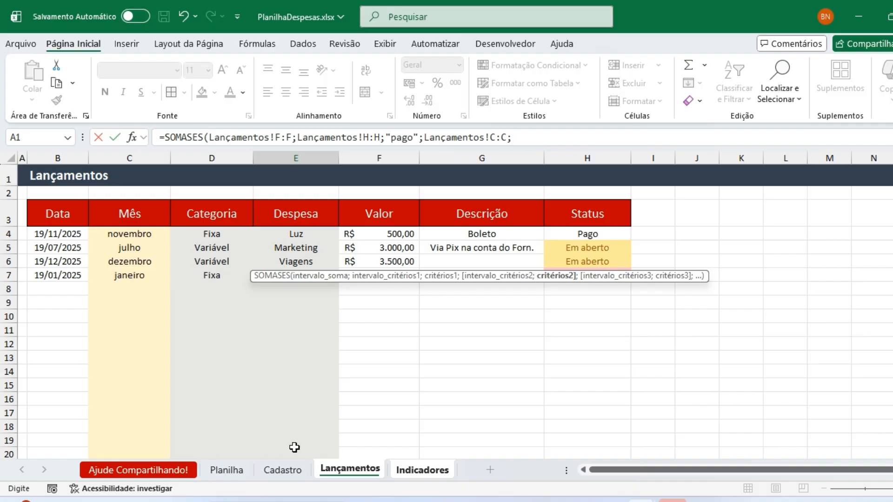
left_click(420, 469)
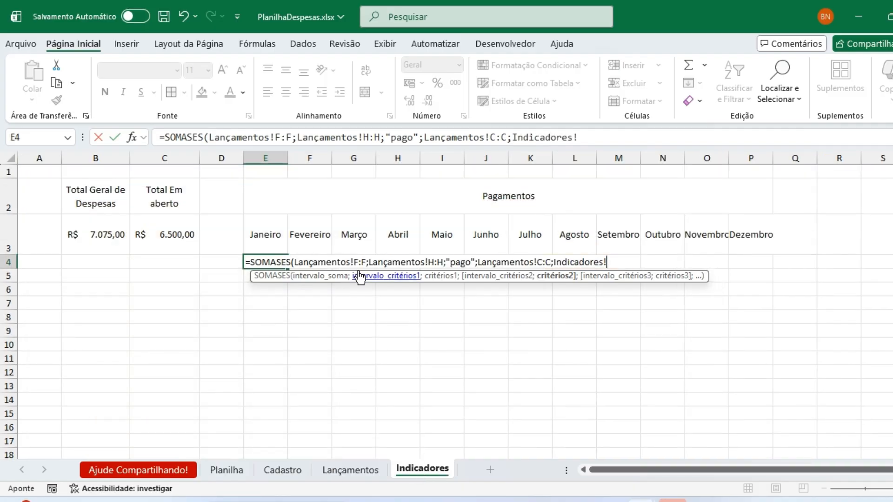
left_click(273, 234)
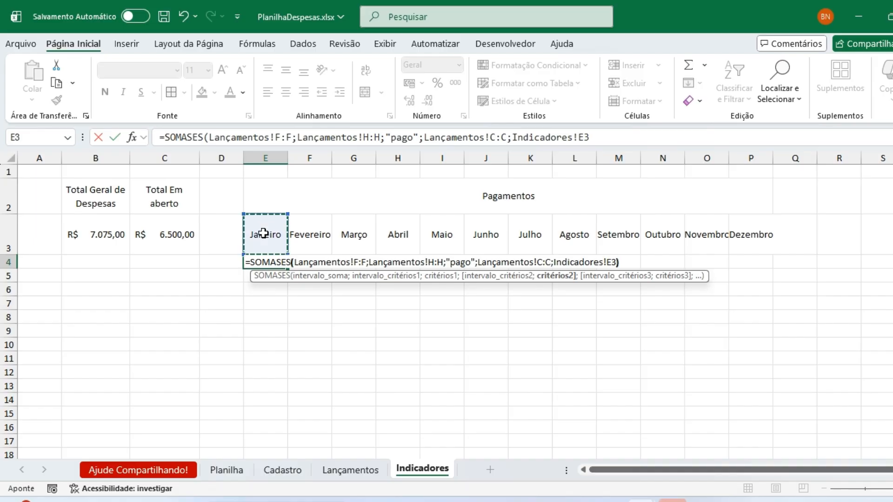
type(")")
key("Return")
key("Up")
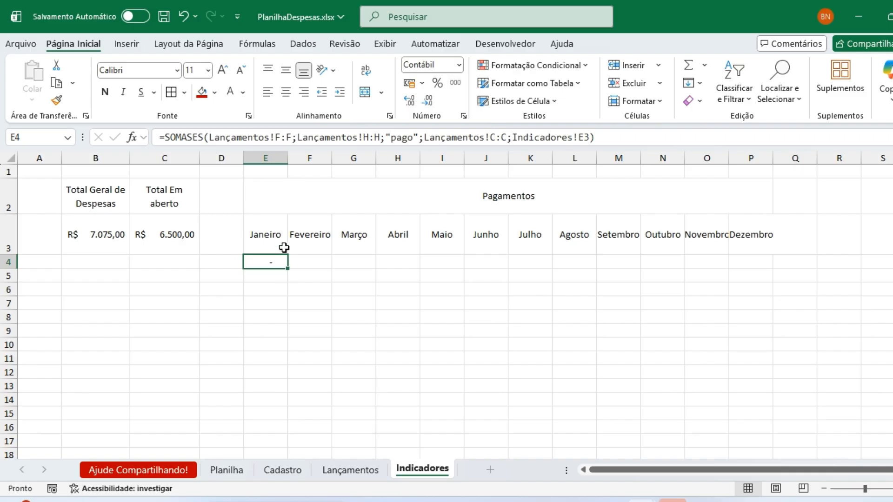
- Make the three Lançamentos ranges in E4's formula absolute ($F:$F, $H:$H and $C:$C), keeping the E3 month reference relative
double_click(280, 261)
left_click(316, 277)
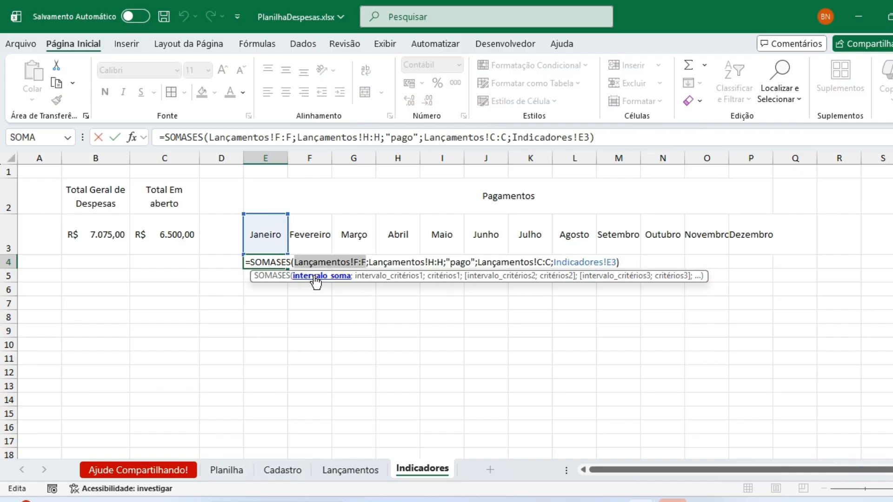
key("F4")
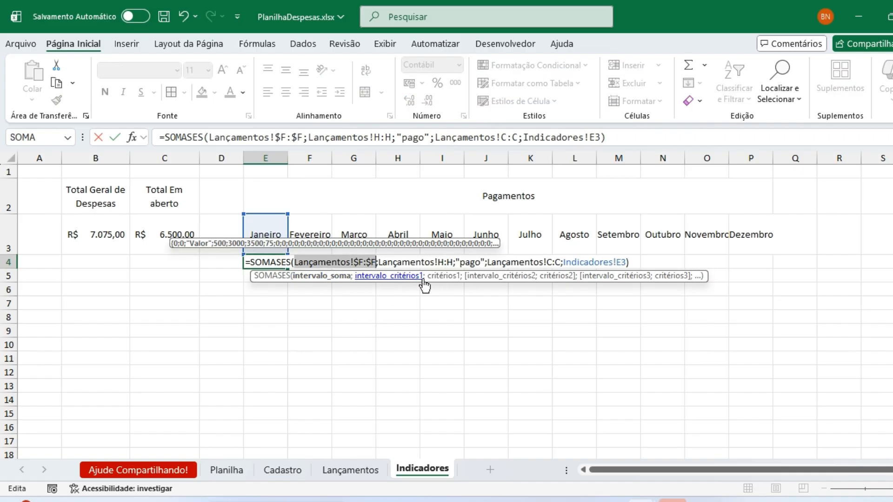
left_click(408, 277)
key("F4")
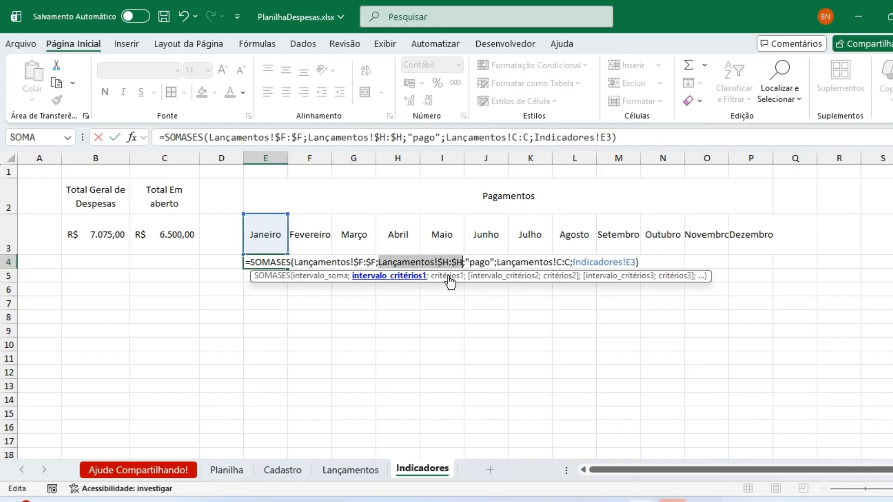
left_click(496, 278)
key("F4")
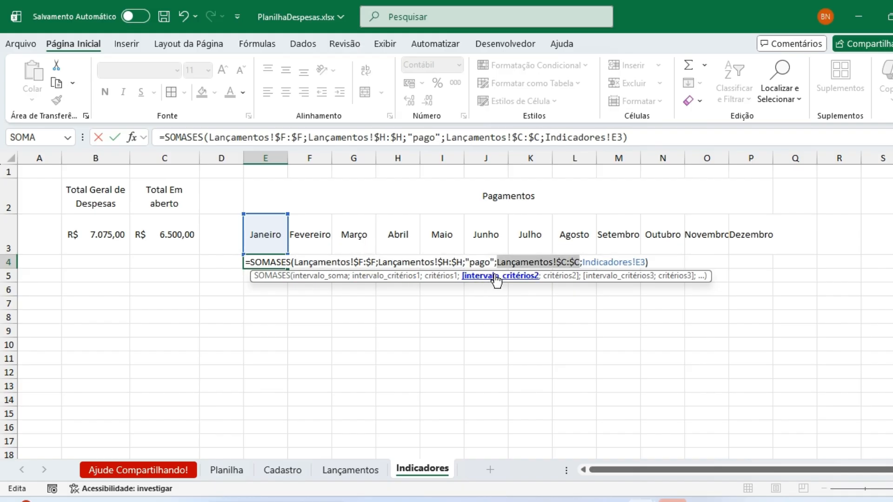
left_click(596, 262)
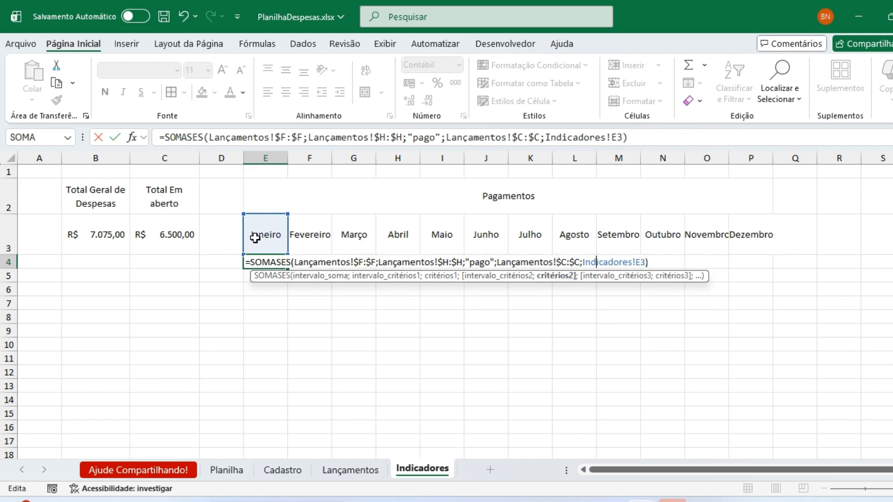
key("Return")
key("Up")
- Fill the E4 formula across to P4 under all twelve months, and widen columns E to P to fit the month names
left_click_drag(287, 268, 772, 257)
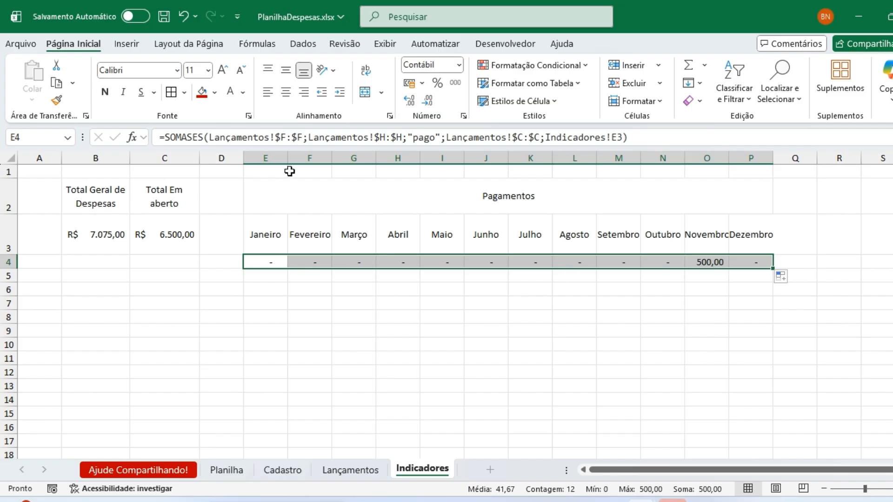
left_click_drag(269, 159, 291, 159)
left_click(455, 315)
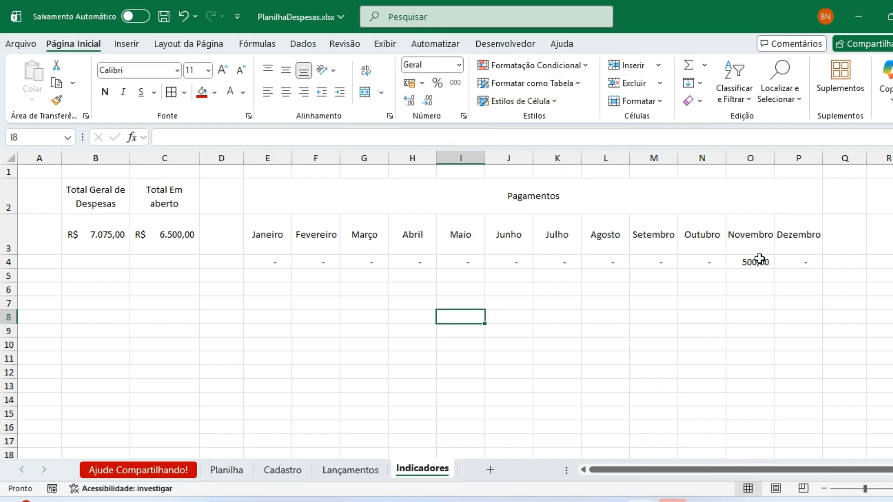
- On the Lançamentos sheet, change the status of the Viagens expense in H6 to Pago
left_click(343, 474)
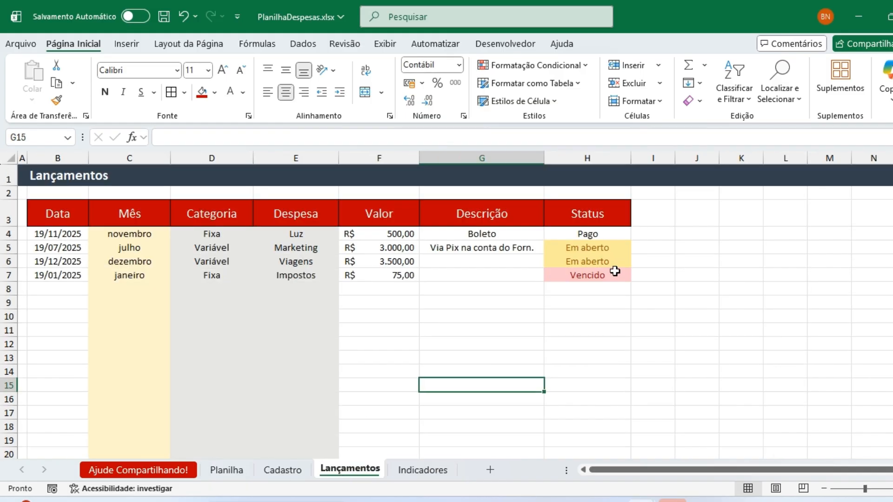
left_click(609, 278)
left_click(625, 262)
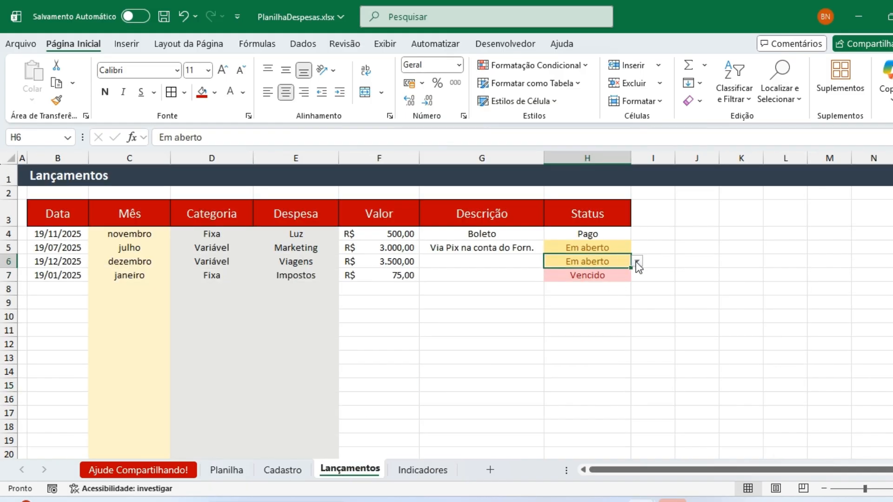
left_click(637, 261)
left_click(602, 275)
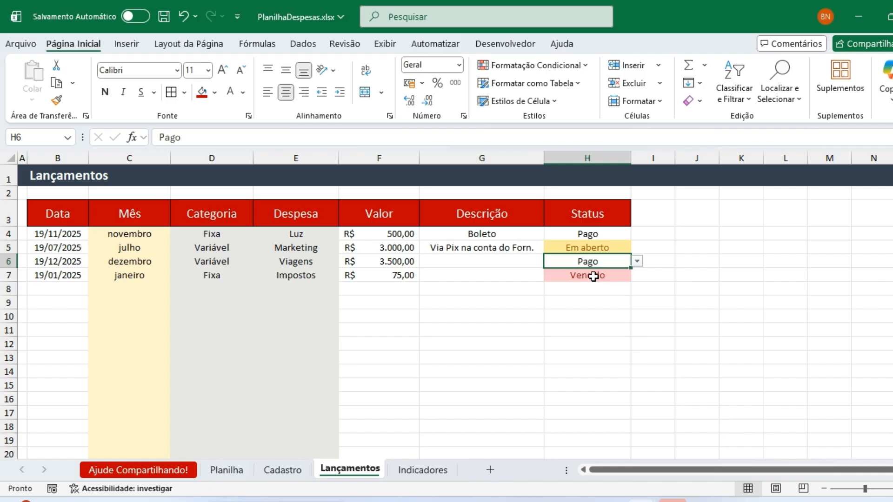
- Check the December payment in P4 of the Indicadores sheet against the Viagens entry, and narrow column C slightly
left_click(392, 260)
left_click(158, 261)
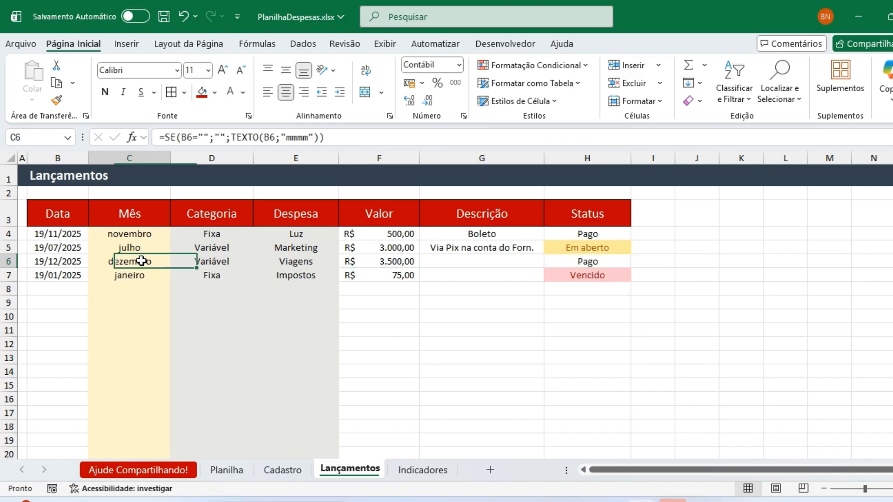
left_click(403, 470)
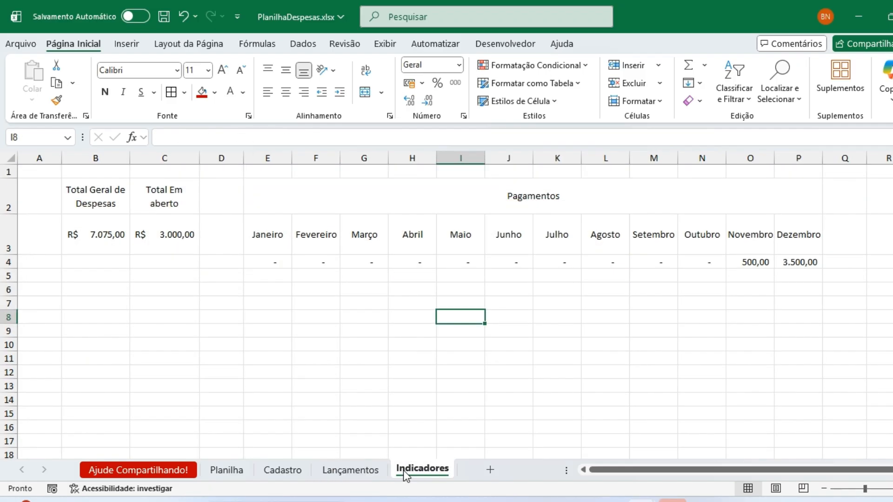
left_click(809, 263)
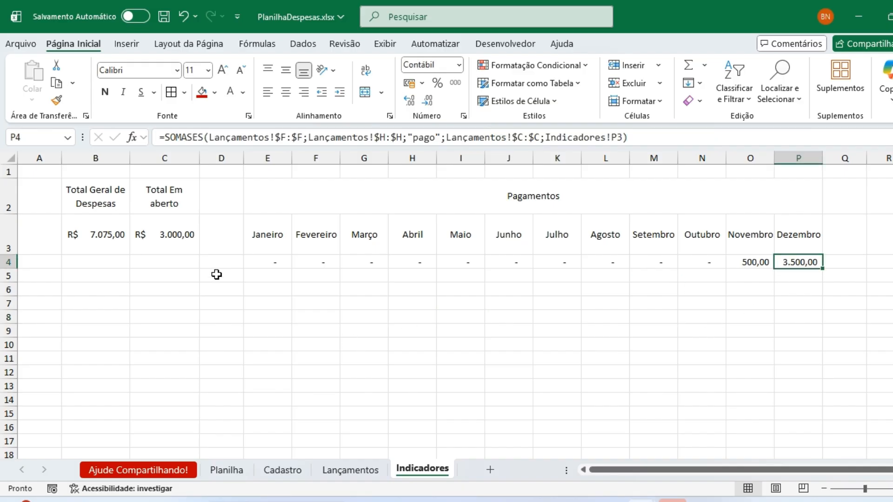
mouse_move(197, 159)
left_mouse_down()
mouse_move(206, 157)
mouse_move(196, 155)
left_mouse_up()
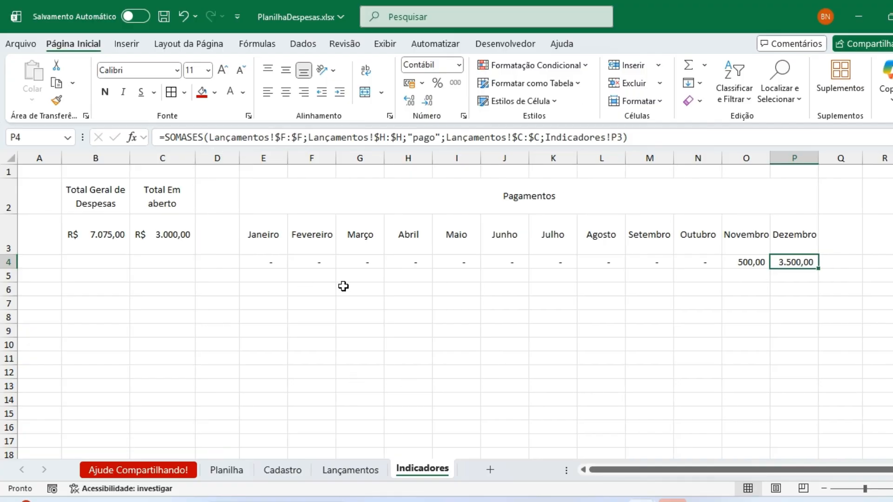
- Enter the category labels Fixa in E7 and Variável in E8, and the heading Valor Total in F6
left_click(264, 263)
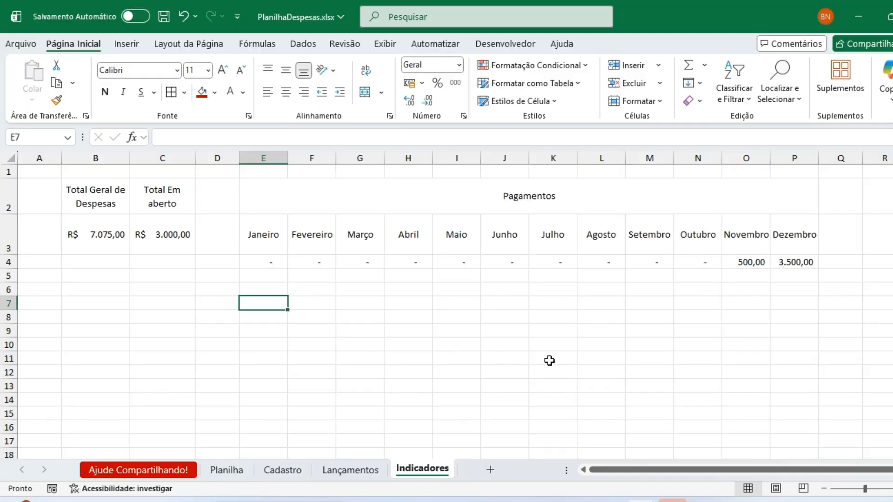
type("Fixa")
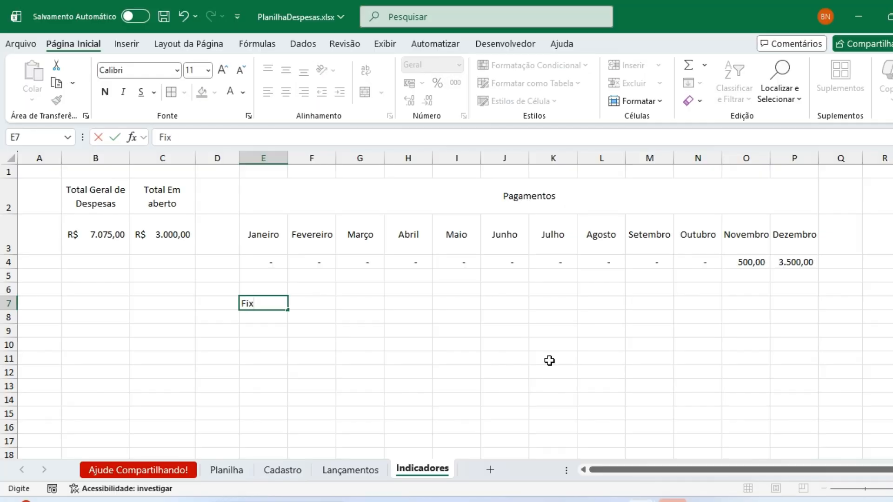
key("Return")
type("Variá")
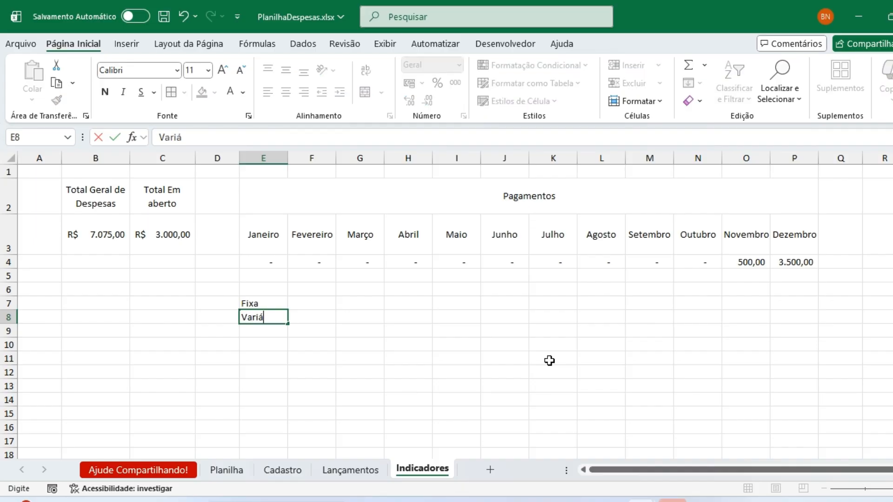
key("Up")
key("Up")
key("Right")
type("Va")
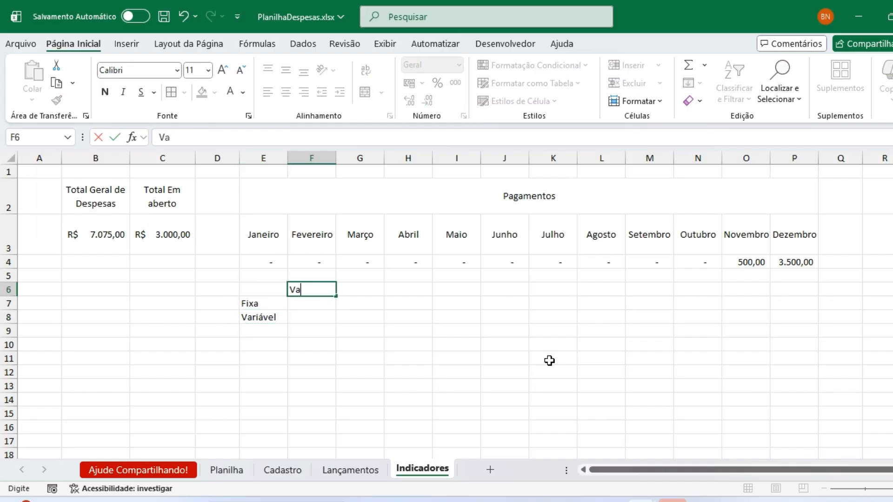
type("lor Total")
key("Return")
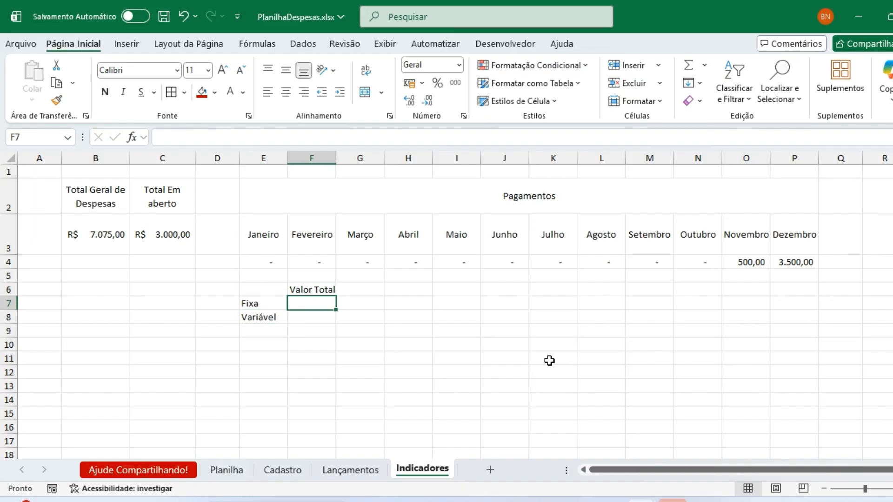
- Enter the Fixa total in F7 as =SOMASE(Lançamentos!D:D;Indicadores!E7;Lançamentos!F:F)
type("=somase")
key("Tab")
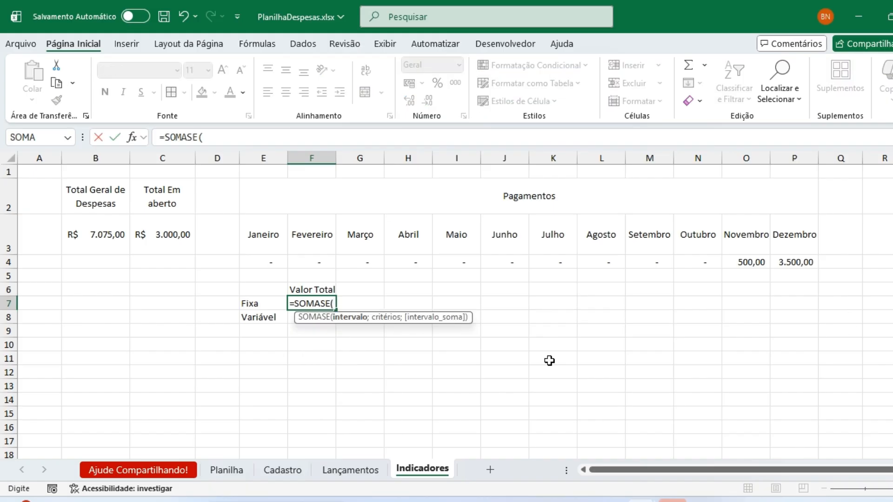
left_click(363, 469)
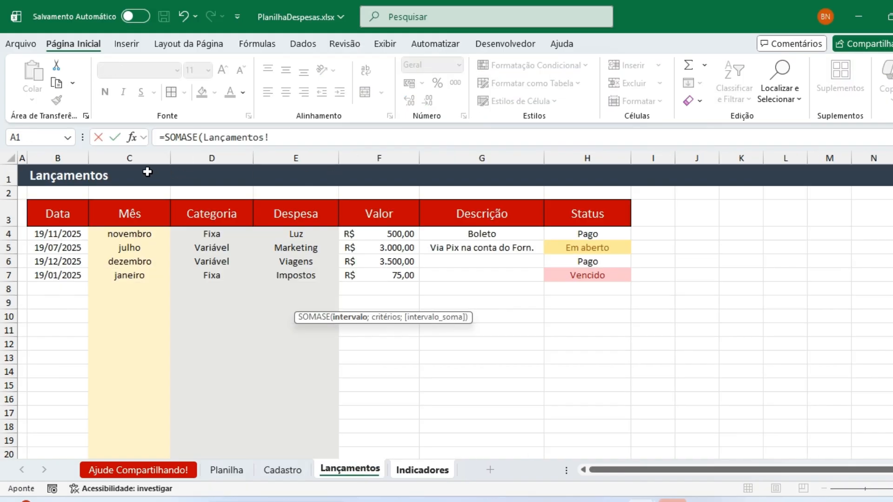
left_click(226, 158)
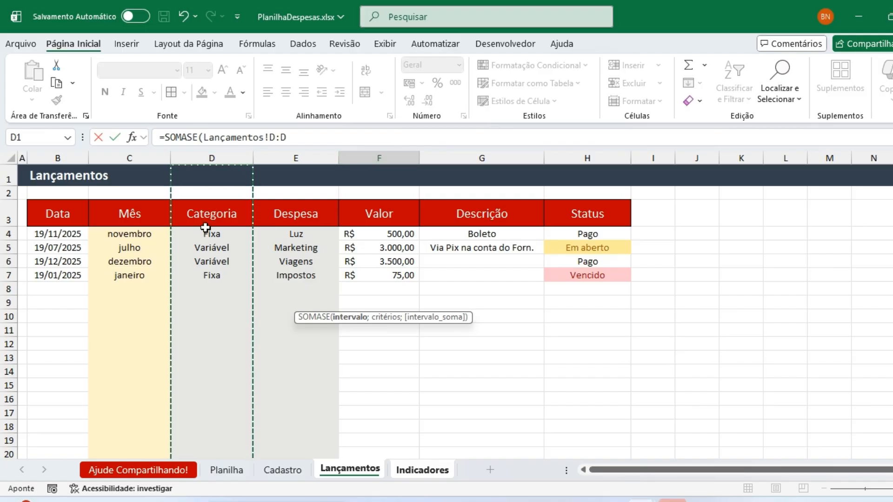
type(";")
left_click(422, 470)
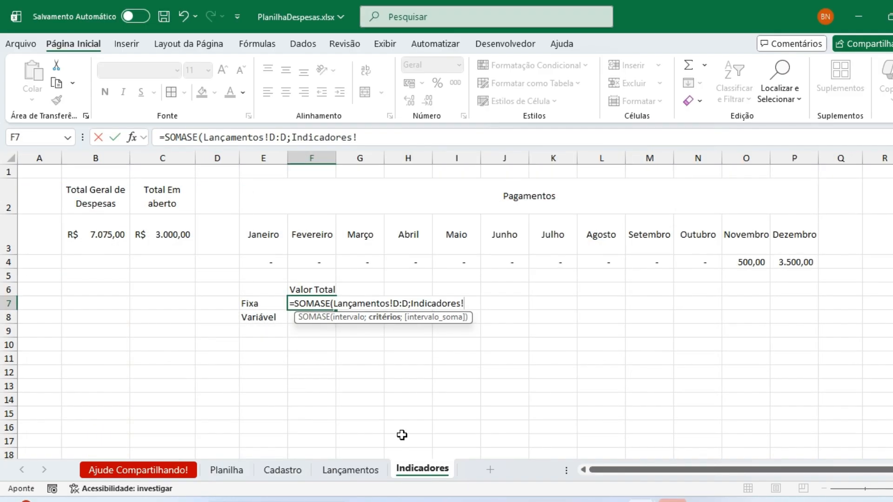
left_click(260, 303)
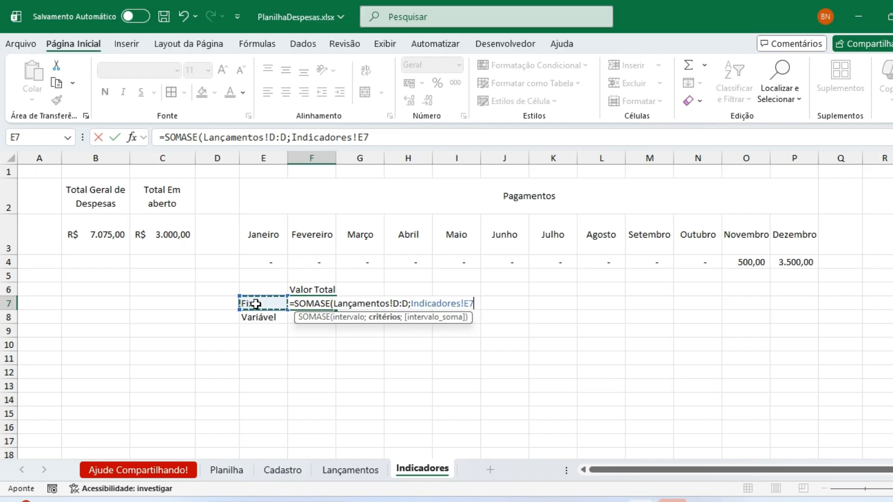
type(";")
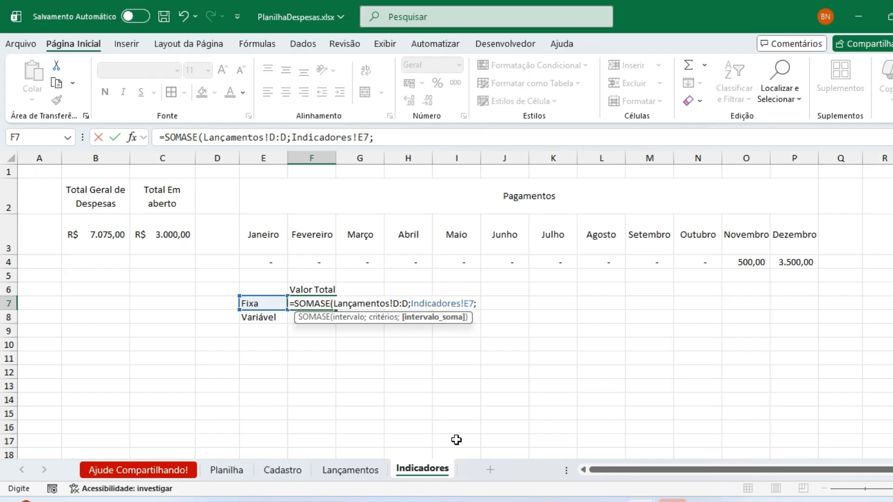
left_click(350, 469)
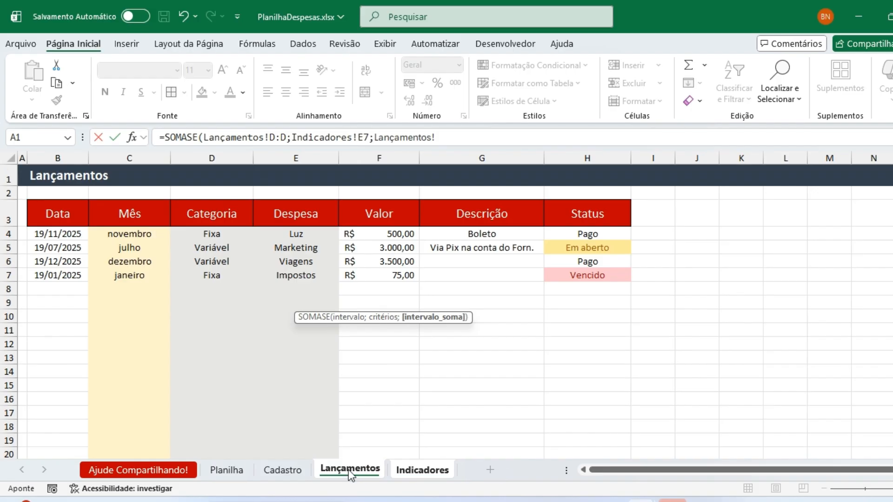
left_click(394, 157)
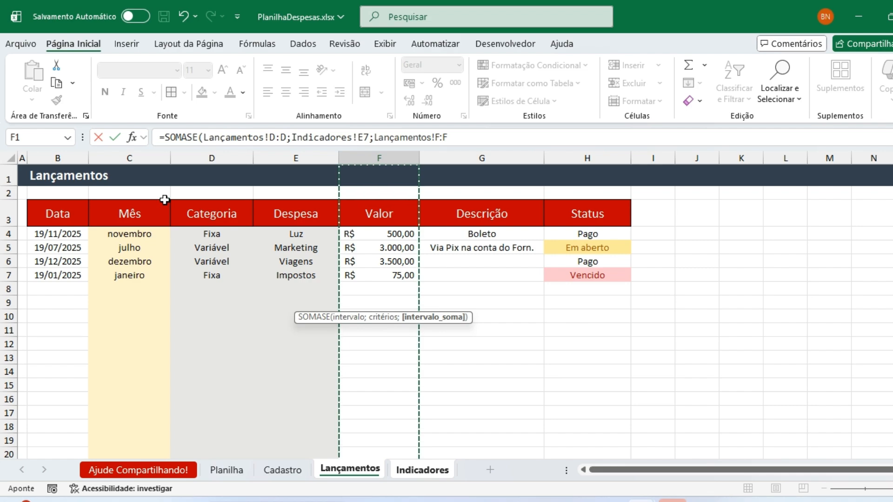
type(")")
key("Return")
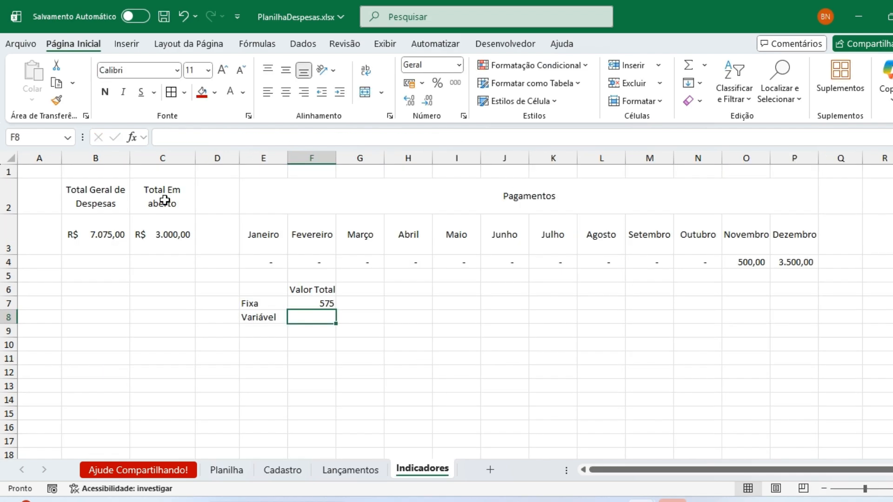
- Fill the F7 formula down to F8 for Variável, and format both totals as R$ accounting values in a wider column F
key("Up")
left_click_drag(336, 311, 335, 323)
left_click(411, 84)
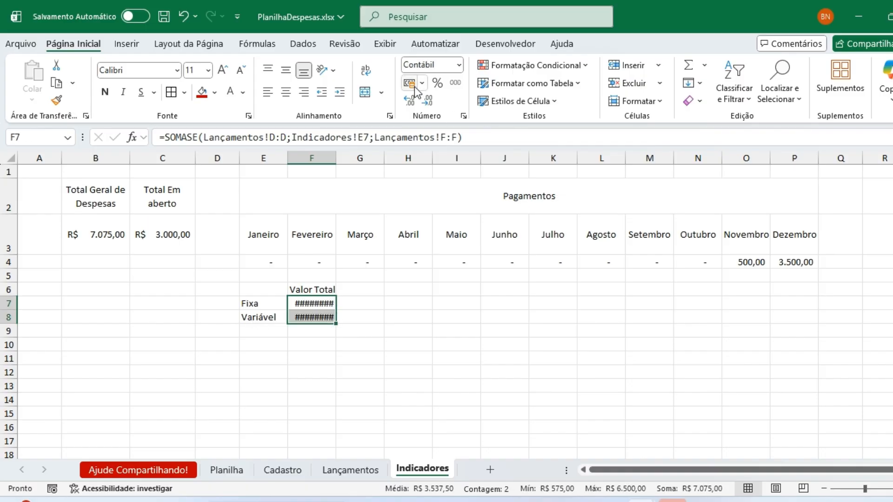
left_click_drag(338, 162, 345, 161)
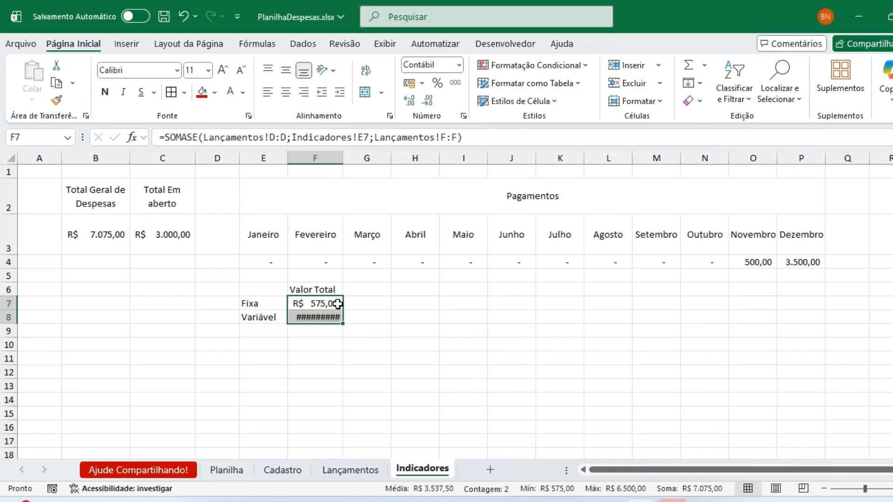
- Move the category table from E6:F8 to B6:C8, below the expense totals
left_click_drag(270, 277, 135, 320)
left_click(294, 348)
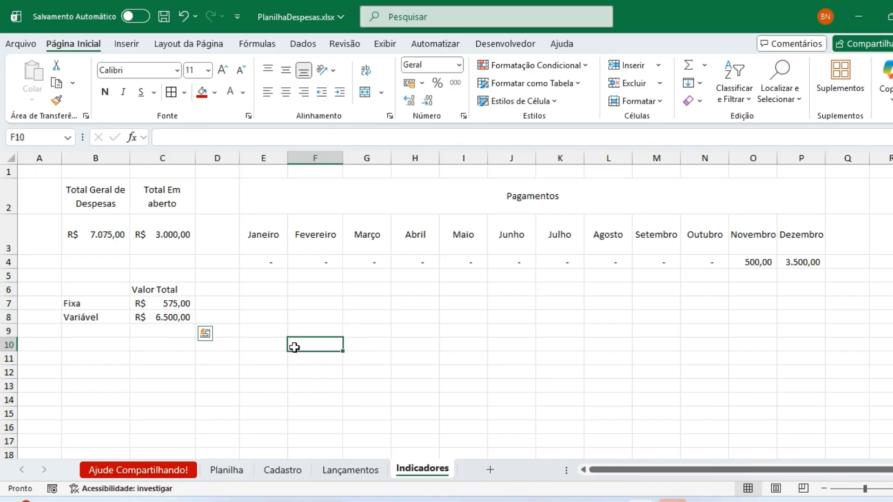
left_click_drag(118, 288, 163, 314)
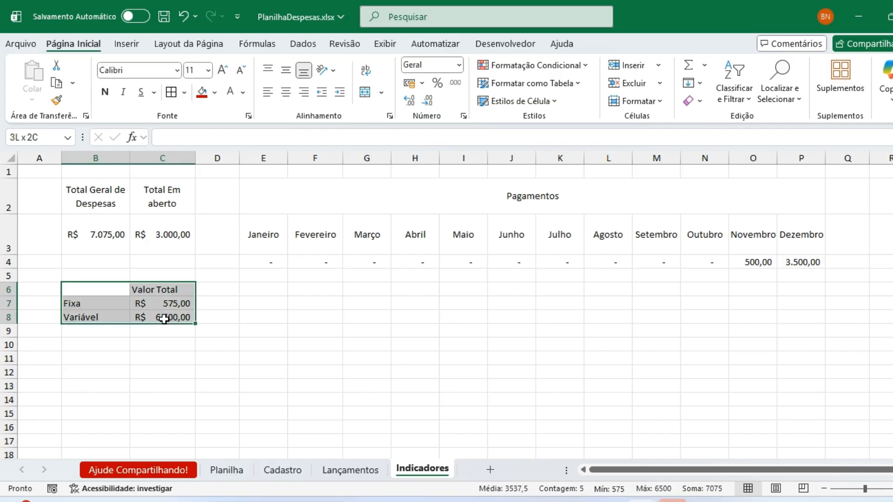
left_click(393, 343)
- Insert a 2D clustered column chart from B2:C3 and apply the dark gradient chart style to it
left_click_drag(101, 190, 172, 241)
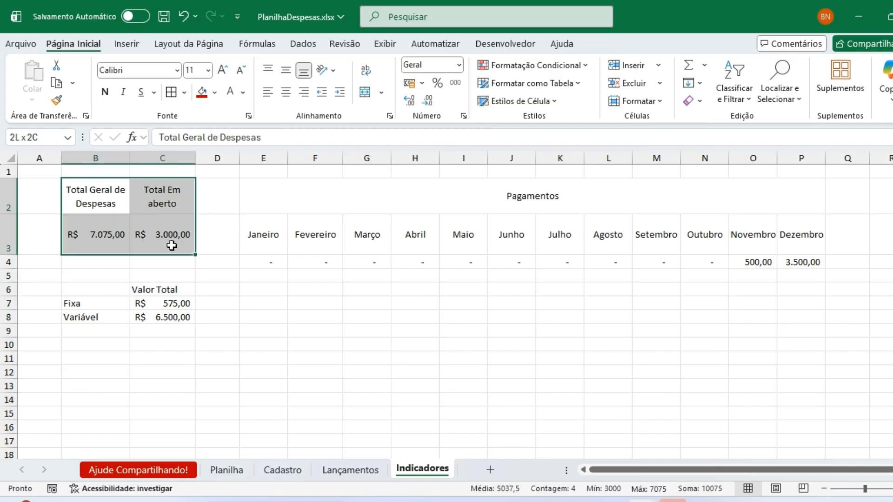
left_click(132, 48)
left_click(389, 65)
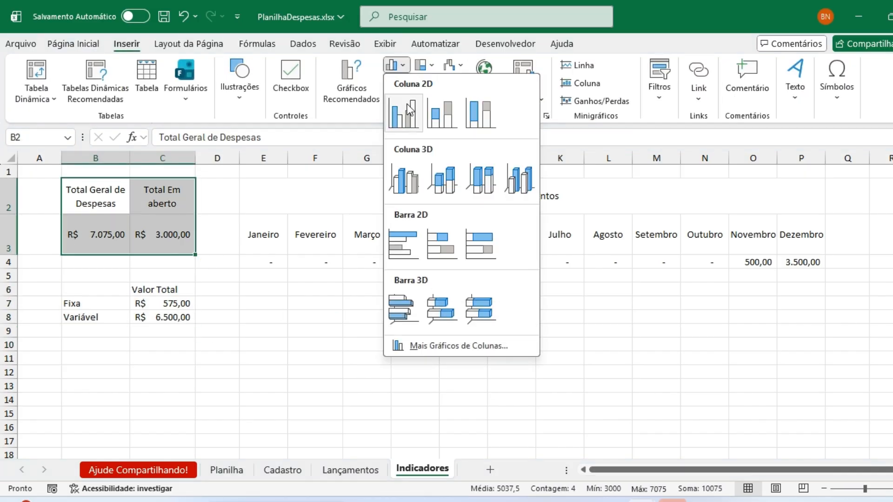
left_click(403, 110)
left_click(668, 77)
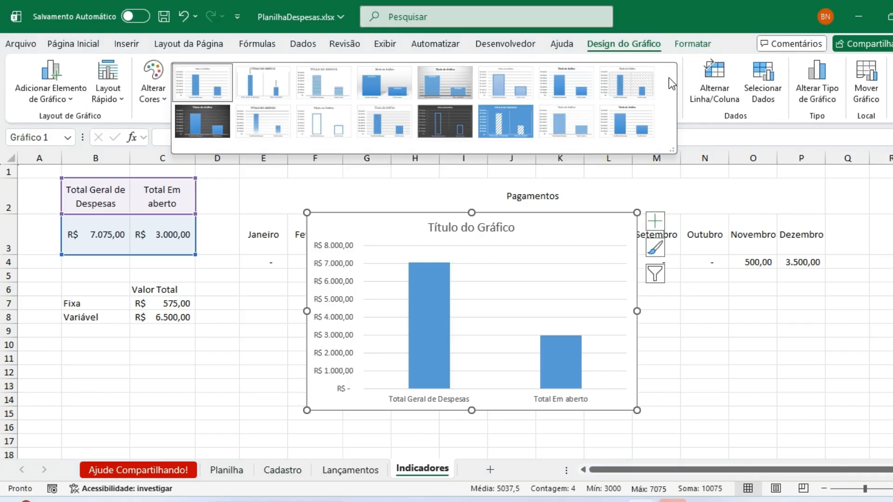
left_click(246, 136)
- Add data labels to the column chart and move it below the Pagamentos table, starting at cell E6
left_click(655, 221)
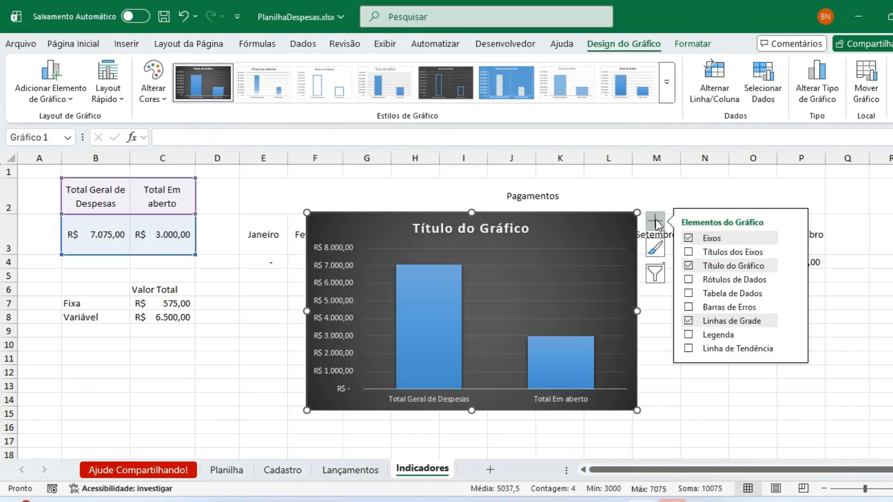
left_click(688, 279)
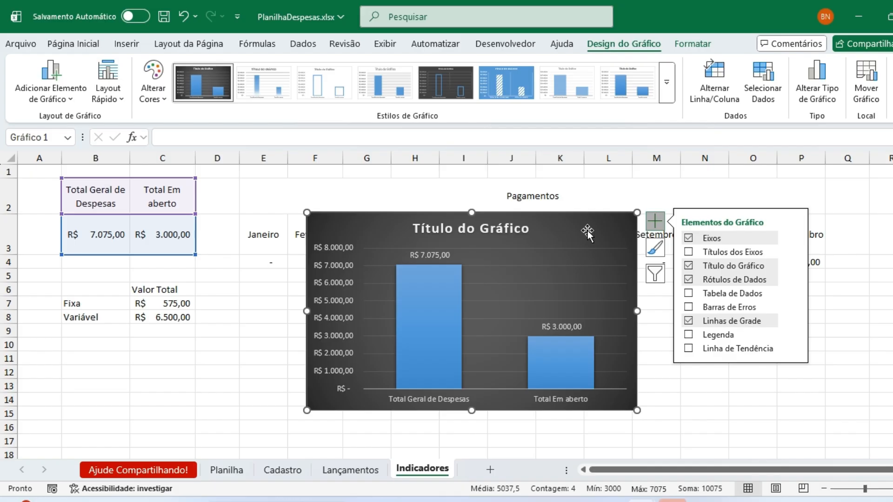
double_click(542, 276)
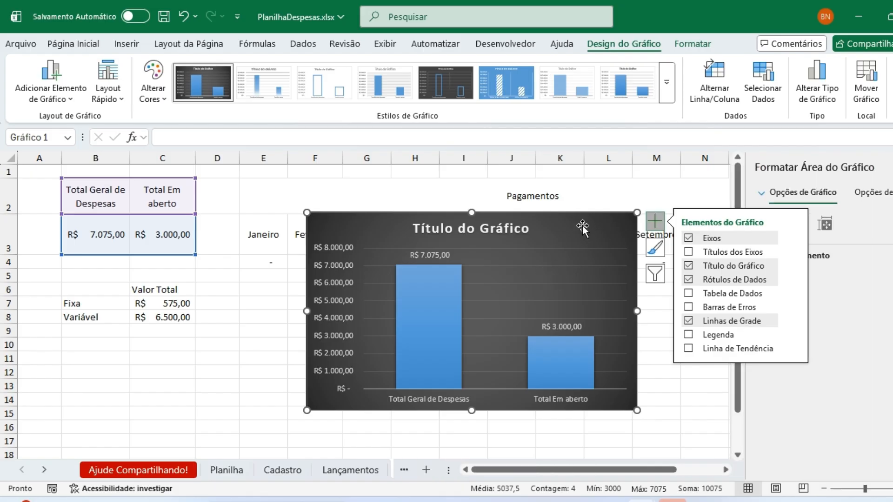
left_click_drag(582, 226, 515, 284)
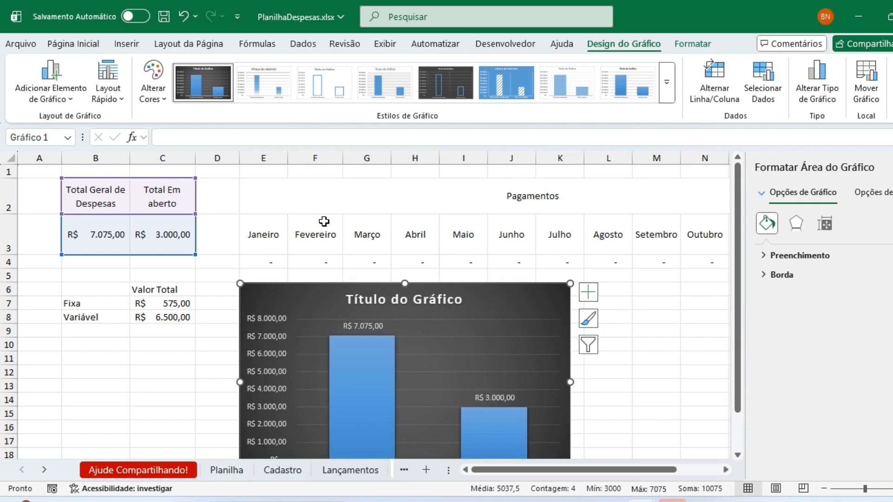
- Insert a 2D line chart with markers from the monthly payments in E3:P4
left_click(253, 224)
key("ctrl+shift+Right")
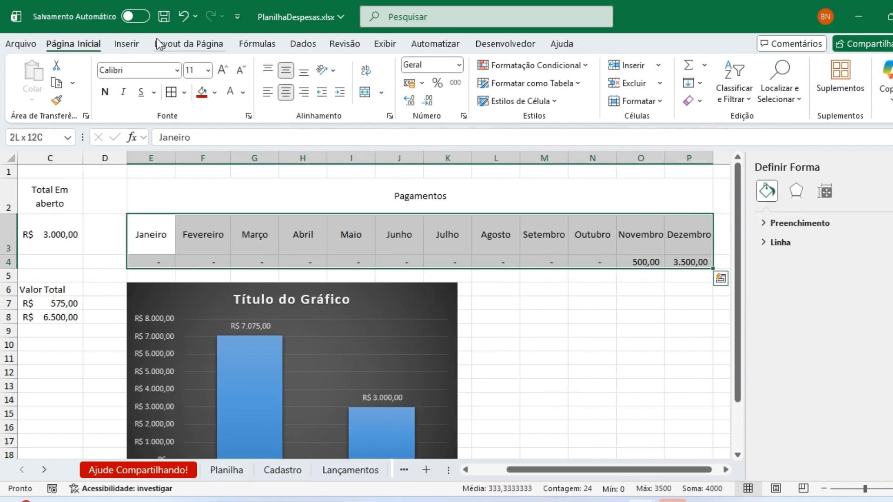
left_click(126, 44)
left_click(395, 83)
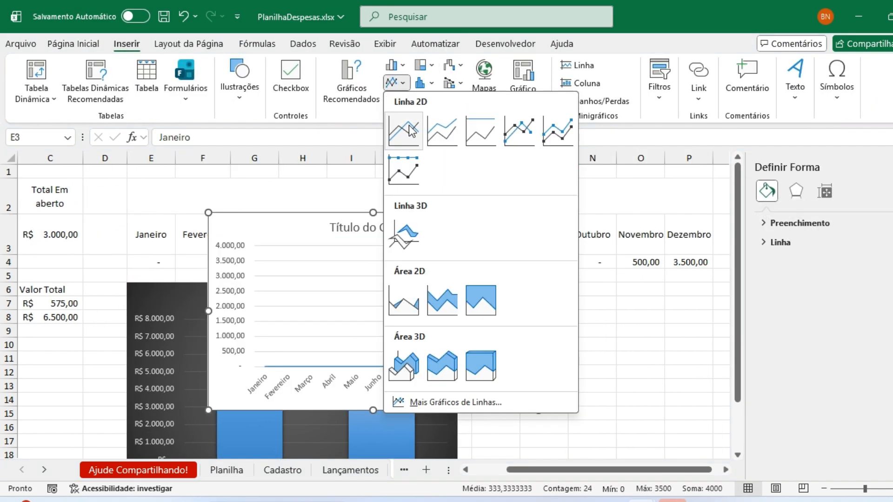
left_click(519, 132)
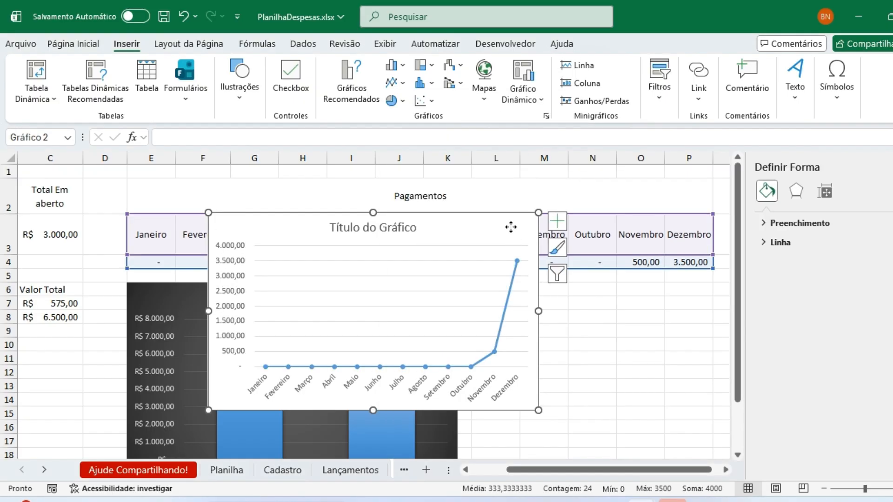
- Apply the dark style with the glowing line to the payments chart and place it beside the column chart
left_click(670, 100)
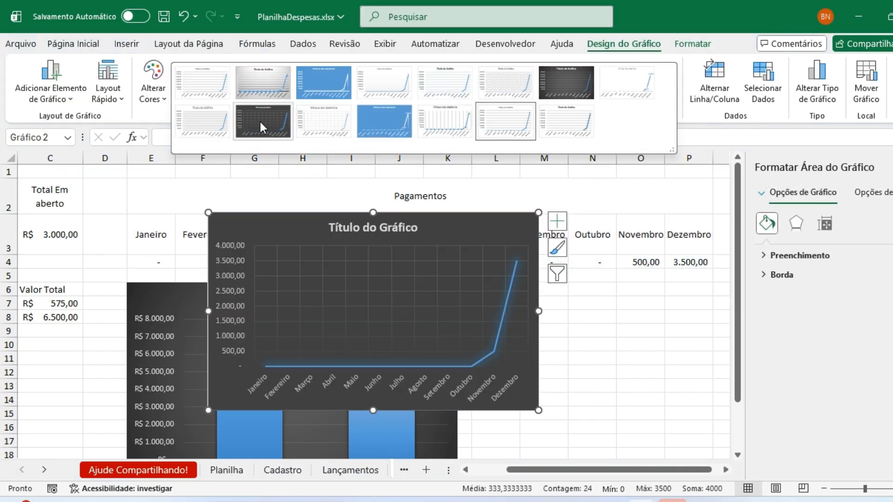
left_click(260, 122)
left_click_drag(253, 224, 510, 292)
- Insert a 2D pie chart from the Fixa and Variável totals in B6:C8
left_click(87, 368)
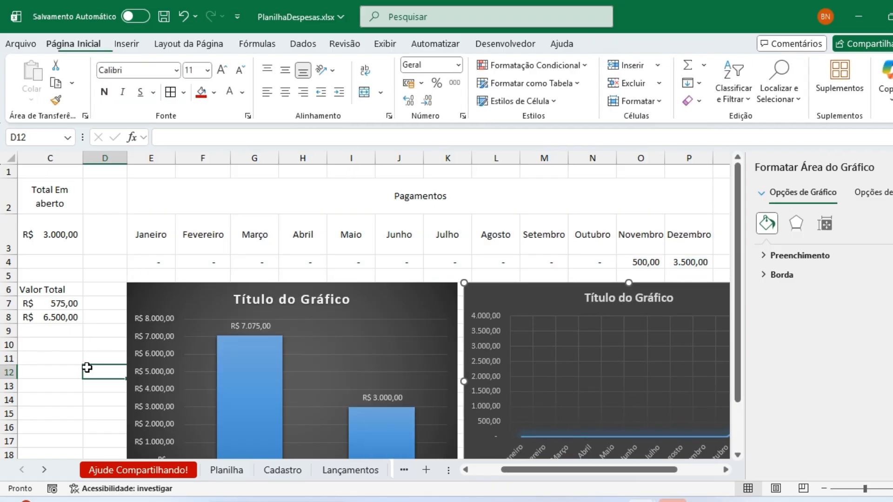
key("Left")
key("Left")
key("Left")
left_click_drag(91, 303, 172, 317)
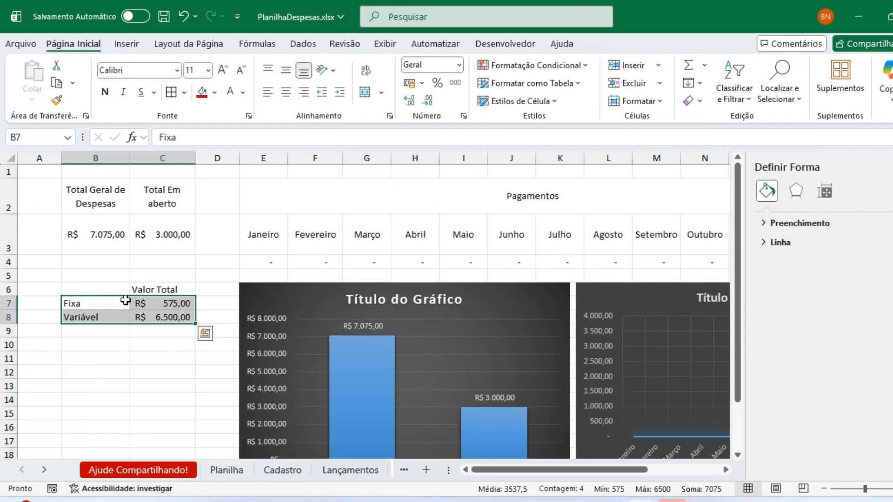
left_click_drag(123, 290, 160, 313)
left_click(126, 43)
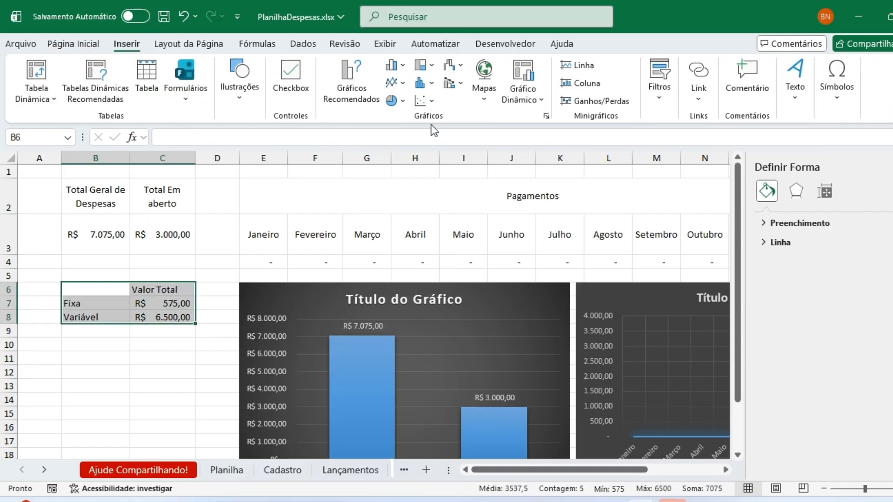
left_click(393, 100)
left_click(398, 156)
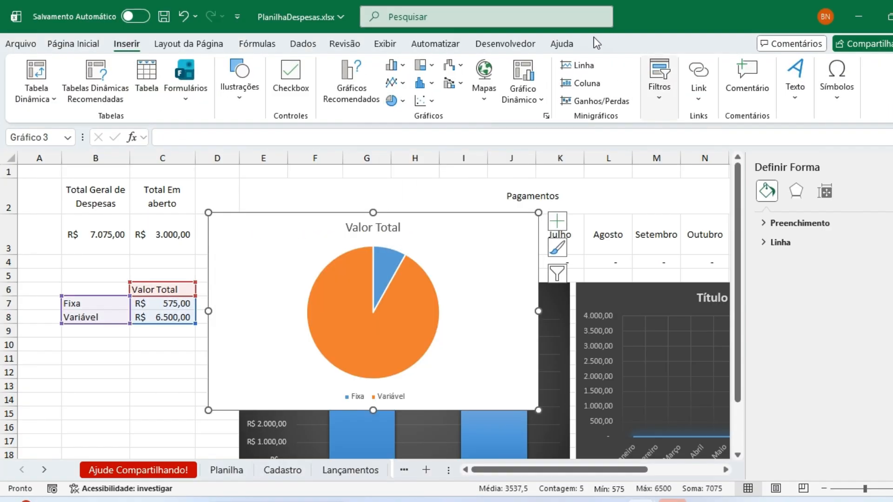
- Give the pie chart the dark gradient style and the quick layout with a legend under the title and percentages on the slices
left_click(573, 96)
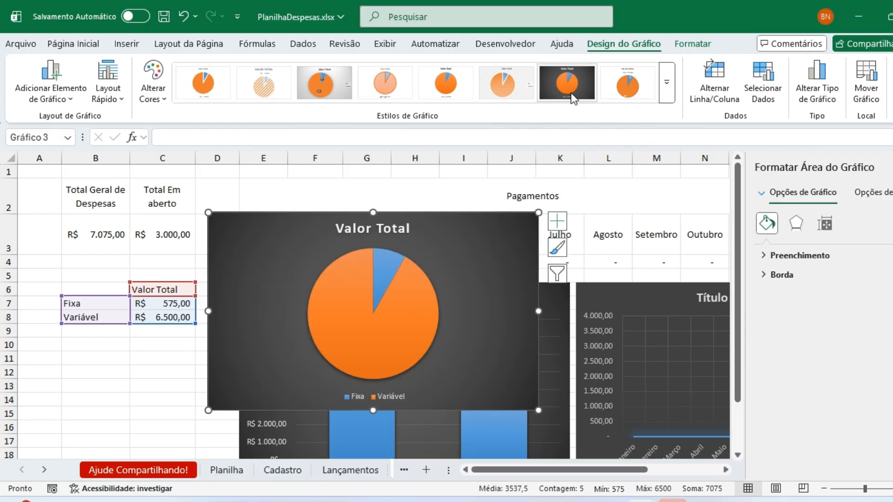
left_click(109, 91)
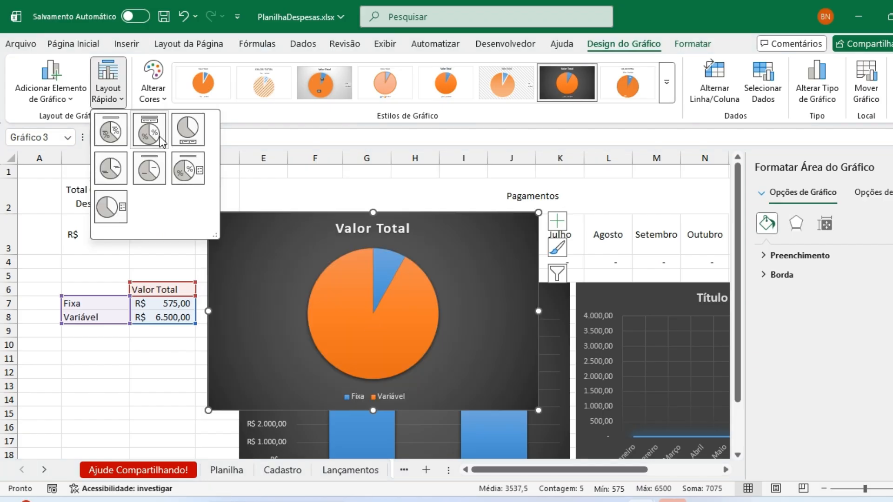
left_click(149, 131)
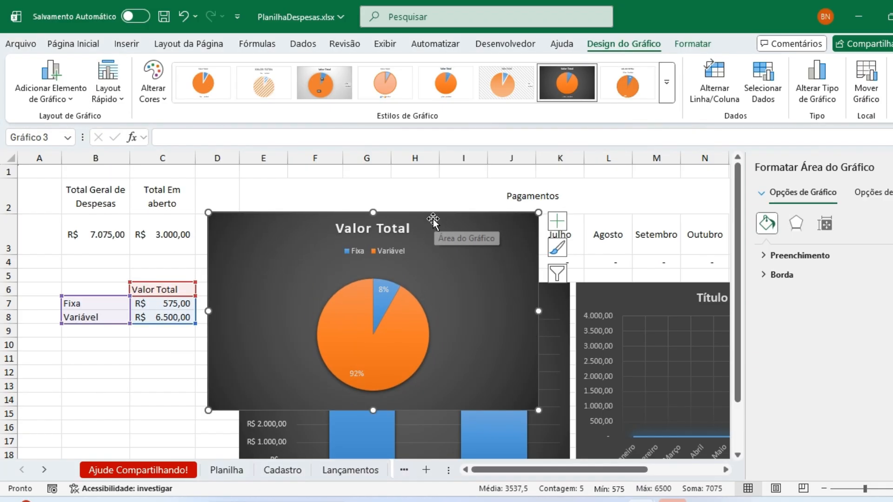
- Move the pie chart over the category table, starting at about row 5, and close the chart formatting pane
left_click_drag(436, 219, 281, 275)
left_click(856, 257)
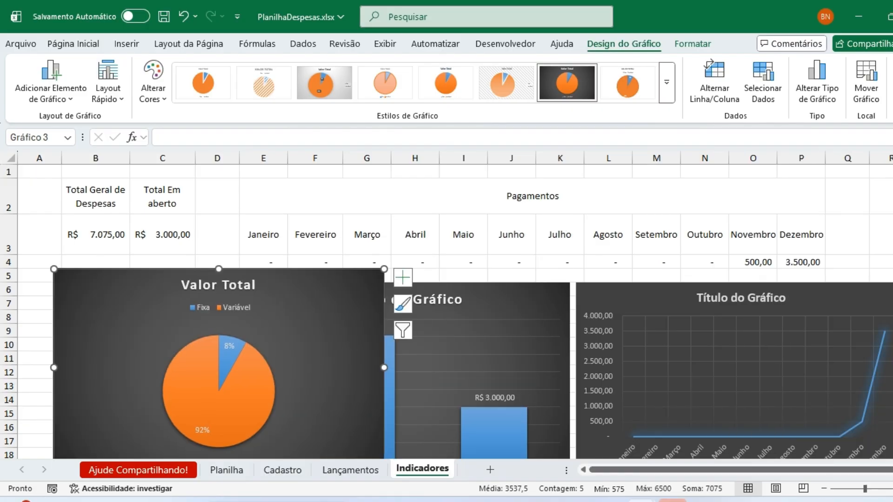
- Reduce the height of the monthly payments line chart so that it ends at row 16
left_click(662, 285)
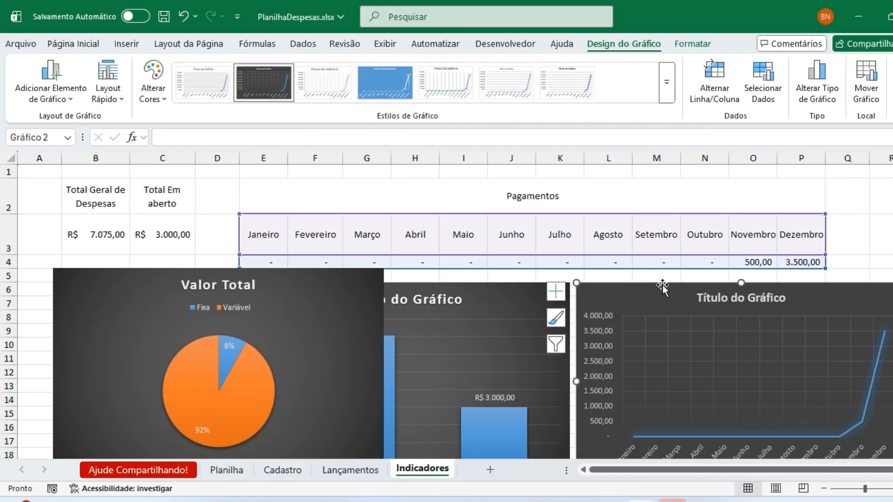
left_click(825, 489)
left_click_drag(670, 446, 670, 405)
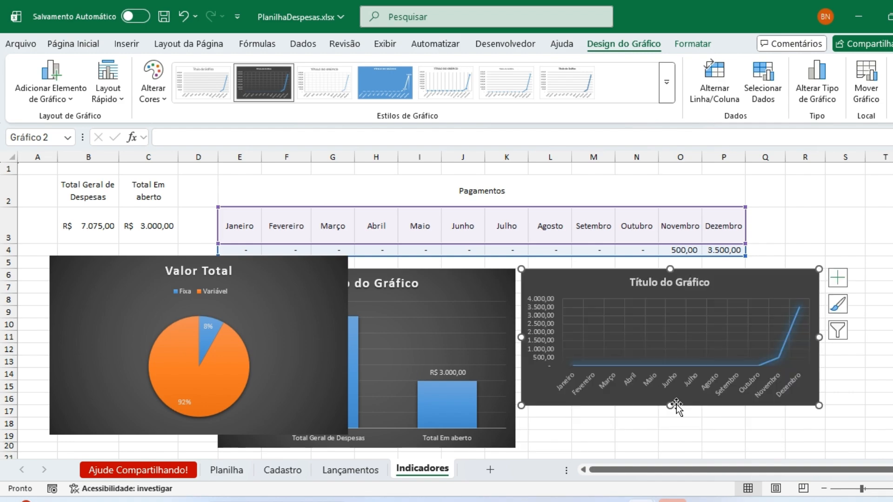
- Narrow the column chart and the pie chart so that they no longer overlap, meeting near the end of column F
left_click(508, 411)
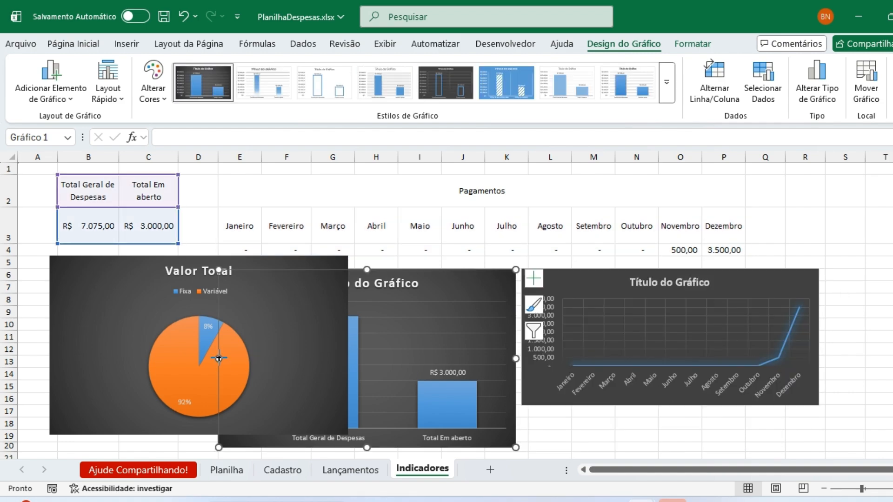
left_click_drag(219, 358, 291, 343)
left_click(292, 315)
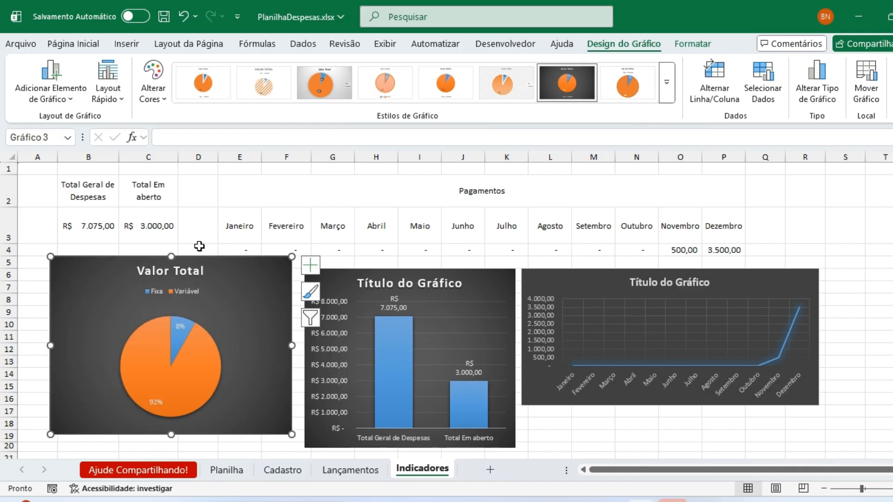
left_click_drag(195, 269, 184, 312)
key("ctrl+z")
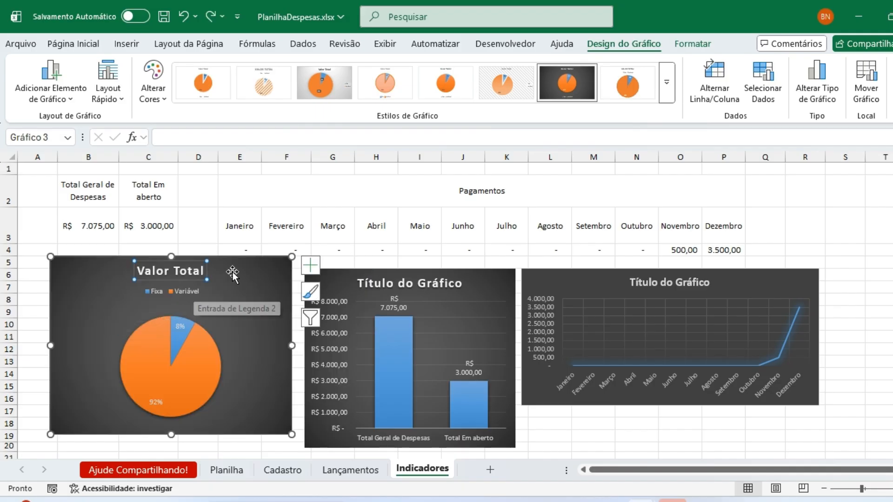
- Narrow the pie chart from its left side and move it down to row 10, clear of the Fixa and Variável table
mouse_move(235, 265)
left_mouse_down()
mouse_move(222, 324)
mouse_move(239, 276)
left_mouse_up()
left_click_drag(51, 357, 116, 358)
left_click_drag(240, 274, 215, 331)
left_click_drag(110, 272, 138, 260)
left_click(239, 287)
left_click(237, 333)
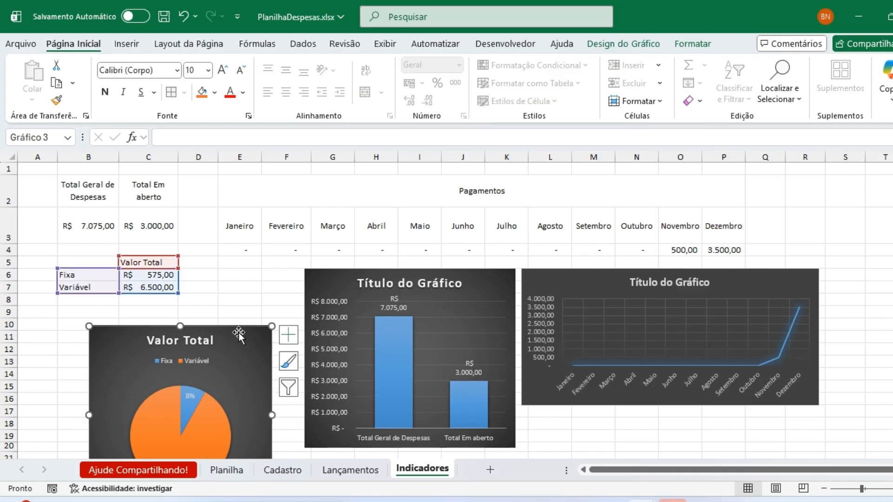
- Fit the pie chart directly under the category table, spanning rows 8 to 20 and ending around the edge of column D
left_click_drag(237, 333, 204, 307)
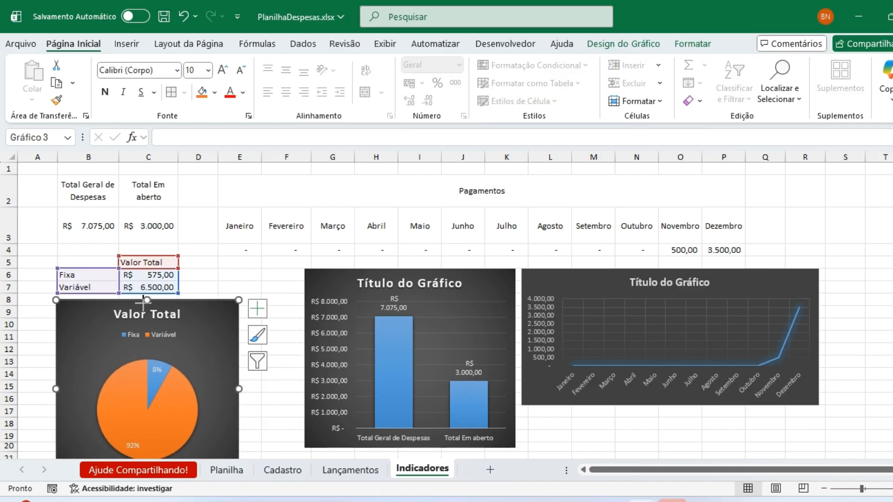
left_click_drag(144, 303, 88, 307)
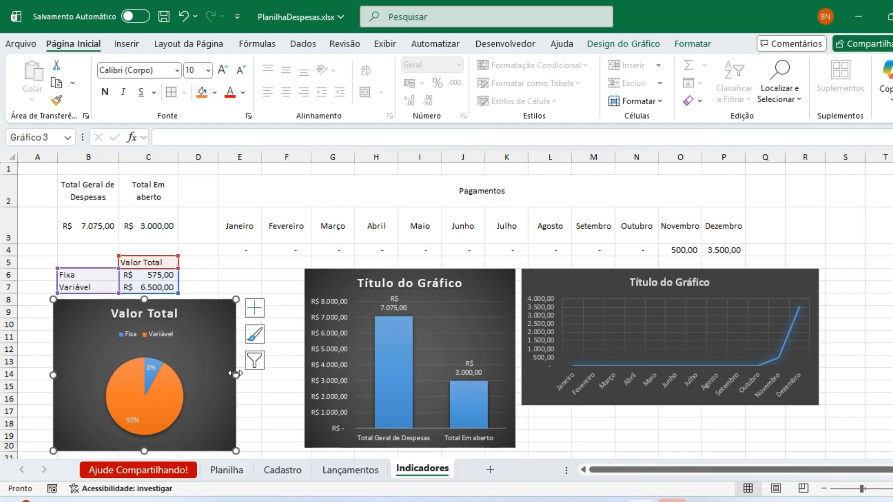
mouse_move(235, 374)
left_mouse_down()
mouse_move(262, 374)
mouse_move(221, 375)
left_mouse_up()
- Move the column chart beside the pie chart at row 5 and stretch it down to row 20 and across to column J
left_click_drag(345, 270, 271, 263)
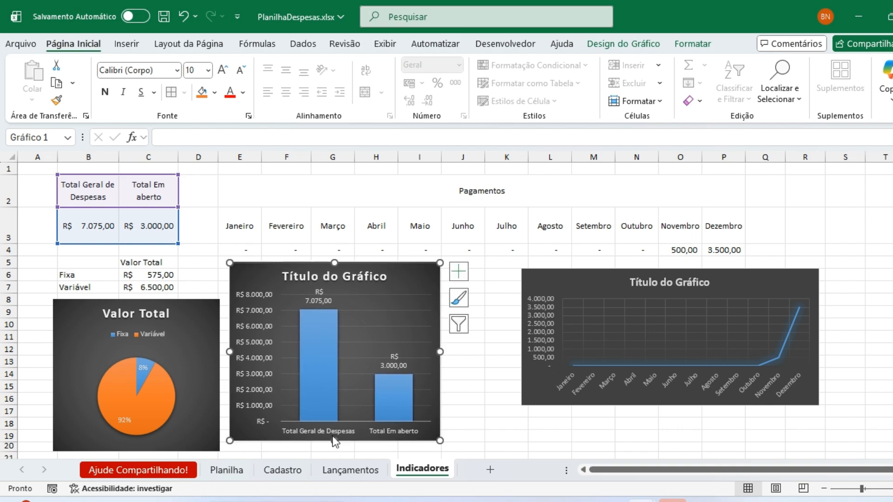
left_click_drag(335, 440, 337, 450)
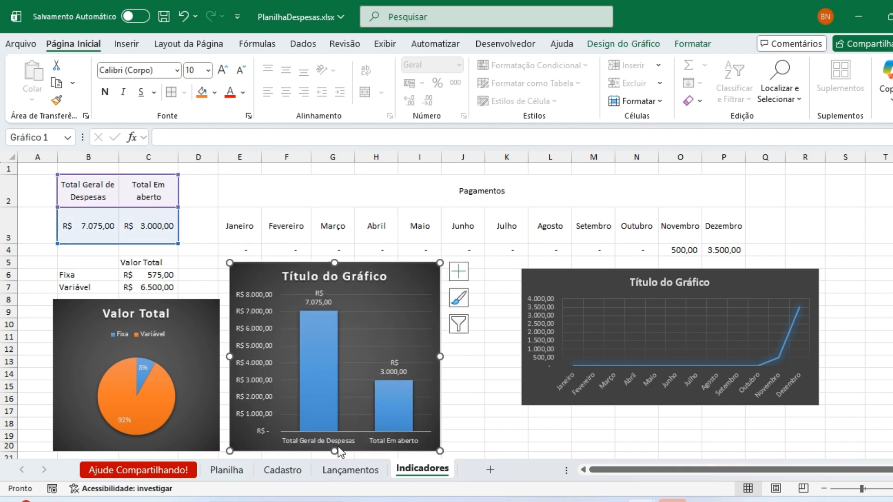
left_click_drag(441, 355, 478, 353)
- Resize the monthly payments line chart to span about columns K to P and rows 5 to 20
left_click(563, 275)
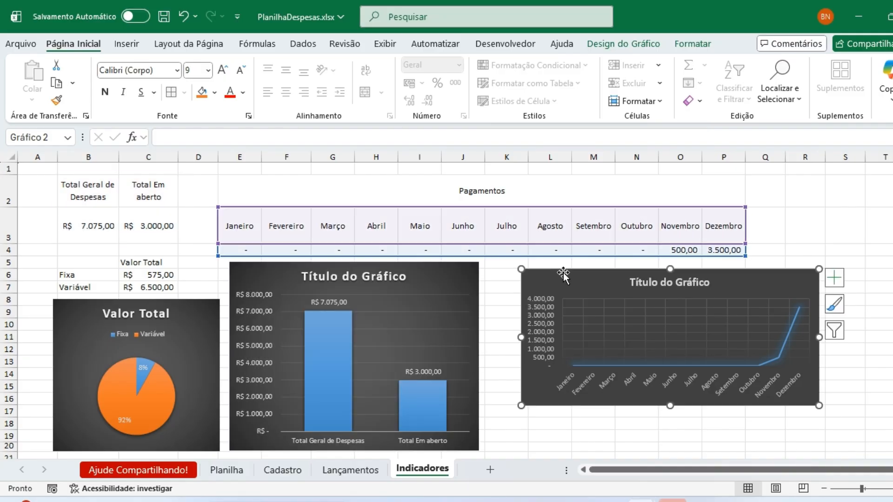
left_click_drag(520, 334, 492, 335)
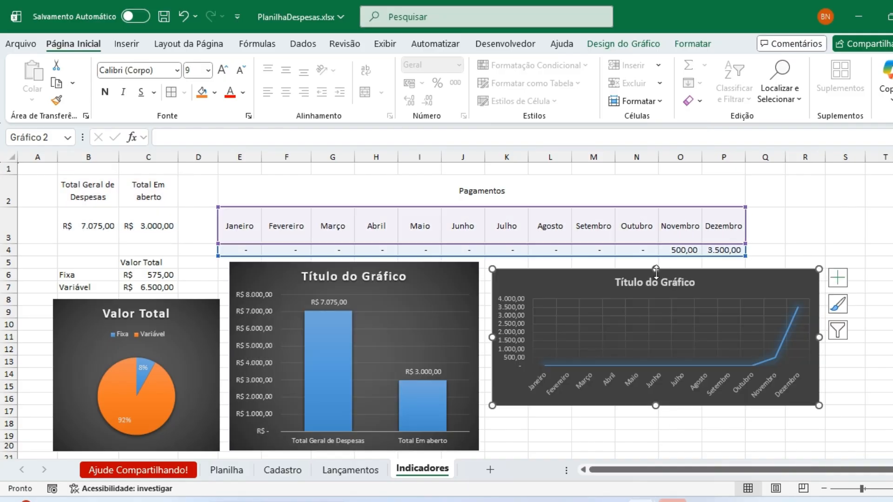
left_click_drag(655, 269, 655, 261)
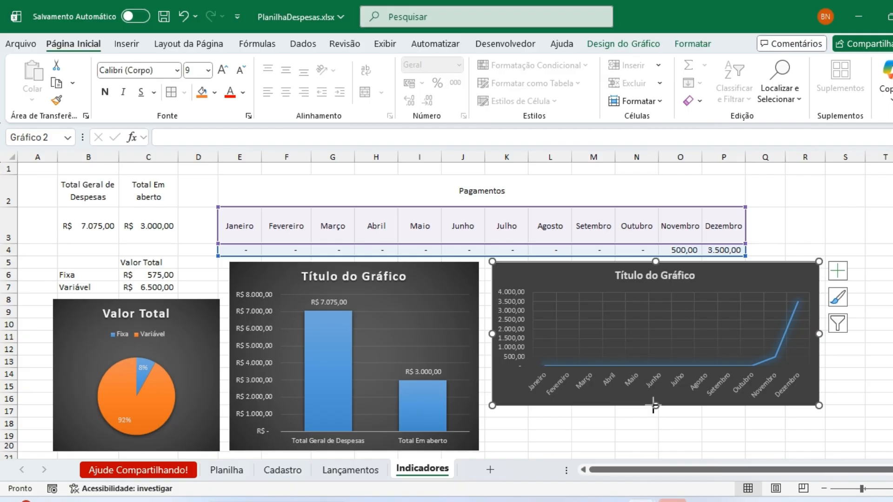
left_click_drag(653, 405, 649, 447)
left_click_drag(824, 355, 749, 354)
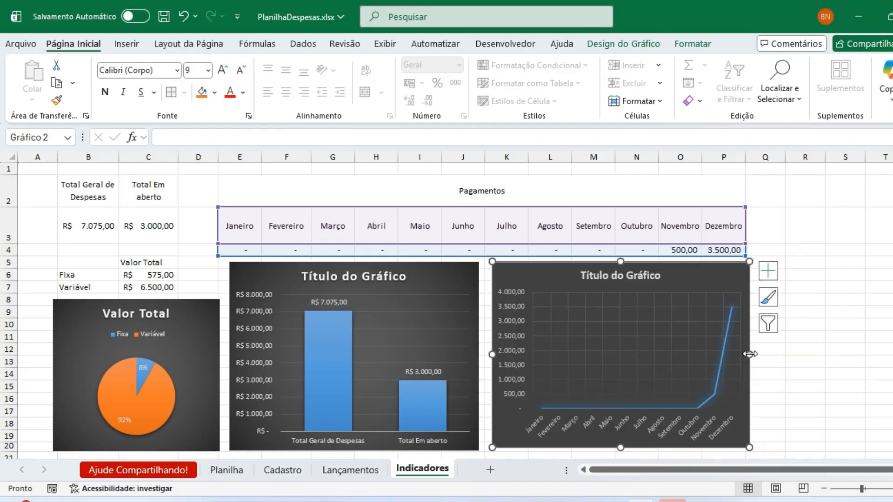
- Fill the whole Indicadores sheet with the light grey theme colour
left_click(16, 155)
left_click(214, 92)
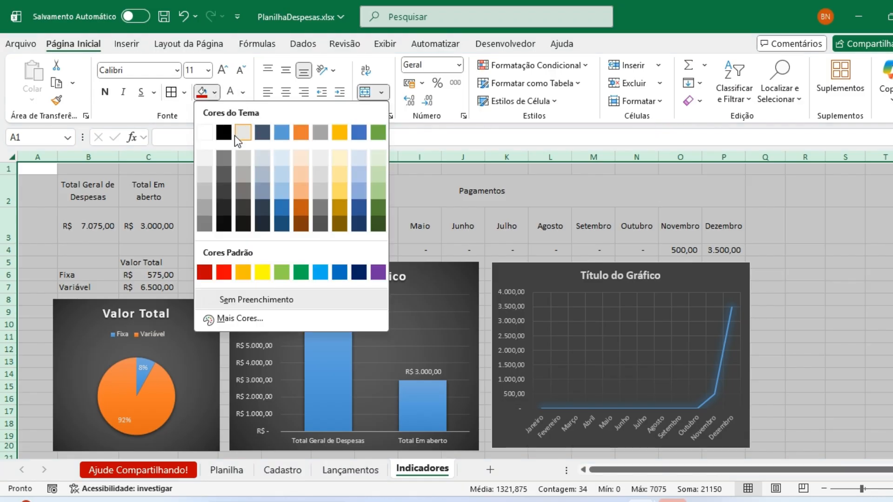
left_click(235, 135)
- Give the totals block B2:C3 a white fill and dark red text
left_click_drag(99, 190, 145, 225)
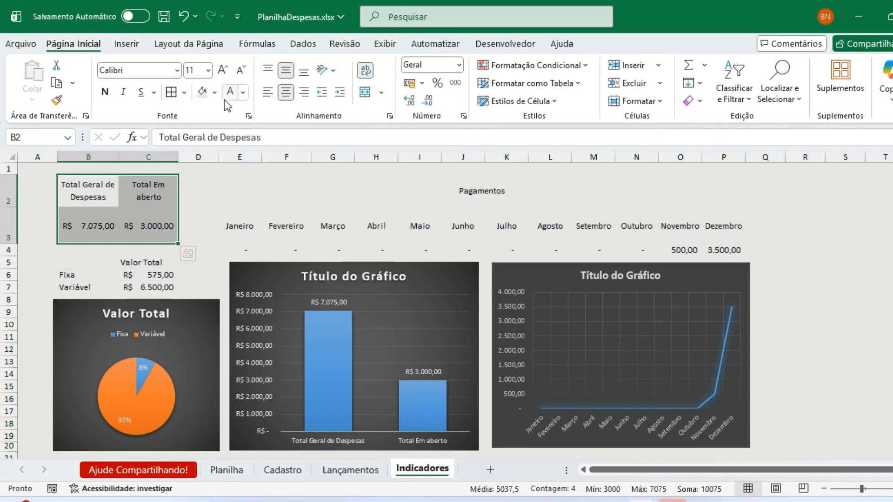
left_click(214, 92)
left_click(208, 131)
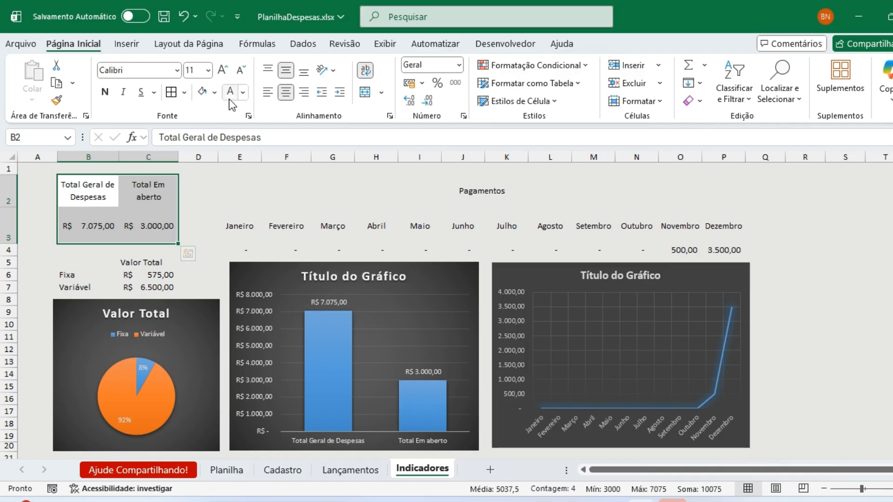
left_click(242, 92)
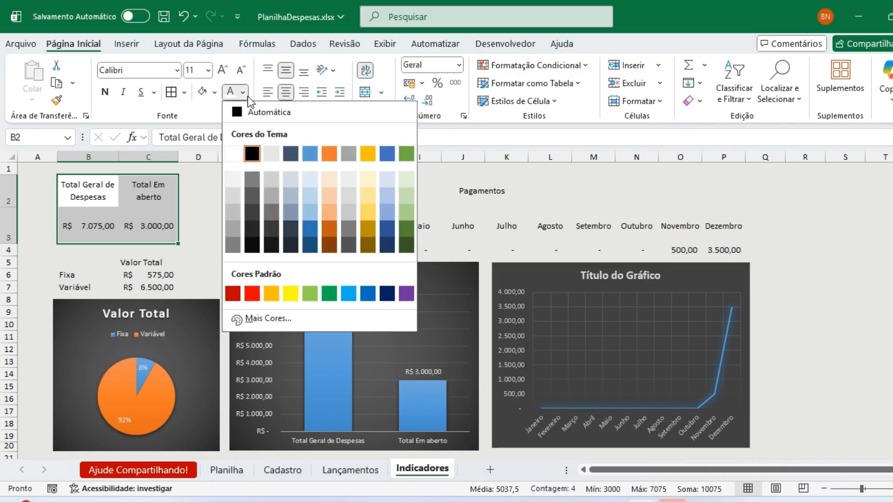
left_click(233, 293)
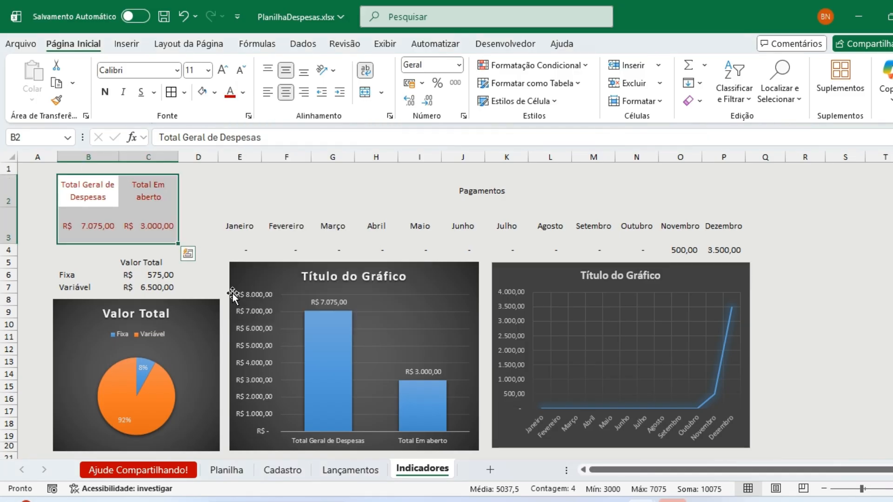
- Give the Pagamentos table E2:P4 a dark blue-grey fill and white text
left_click(239, 226)
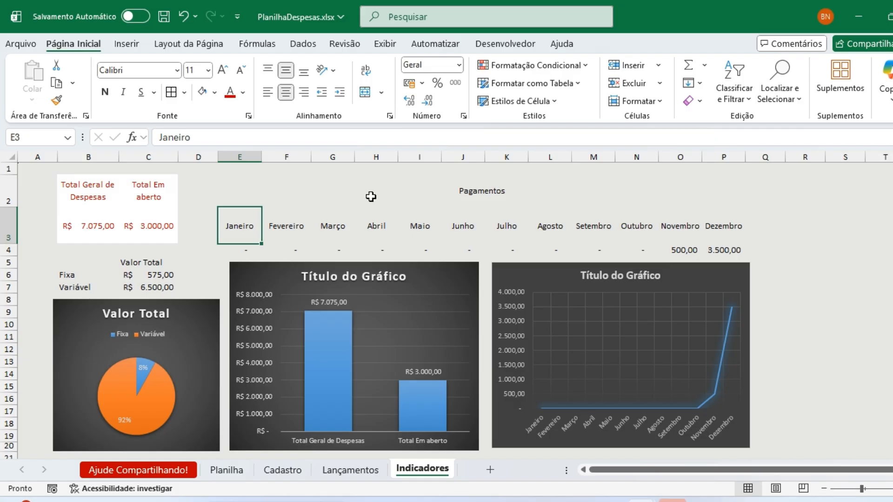
left_click(371, 196)
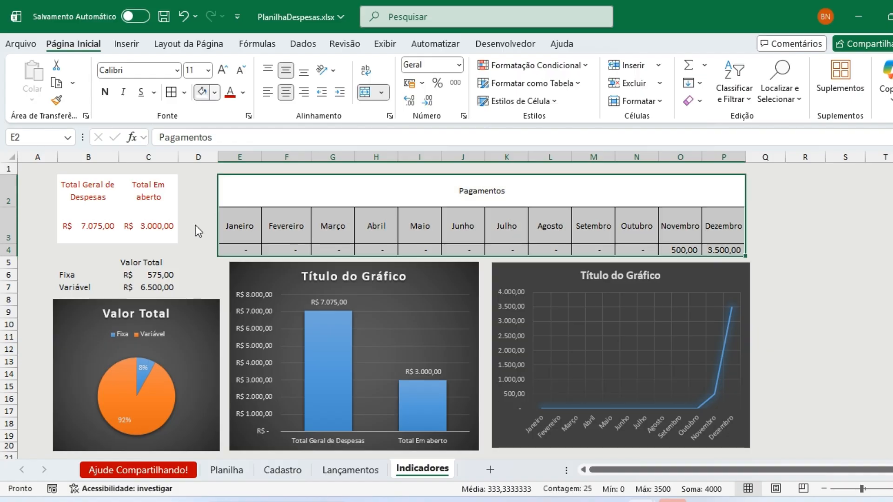
left_click(214, 92)
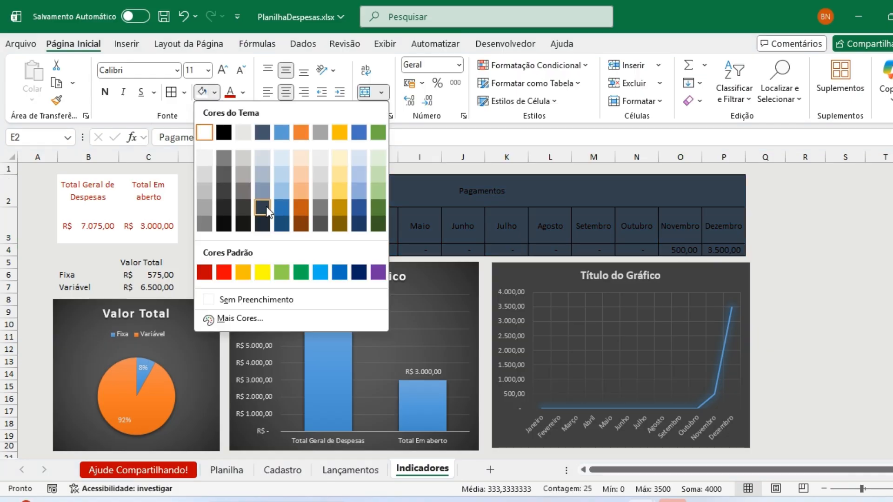
left_click(263, 207)
left_click(243, 92)
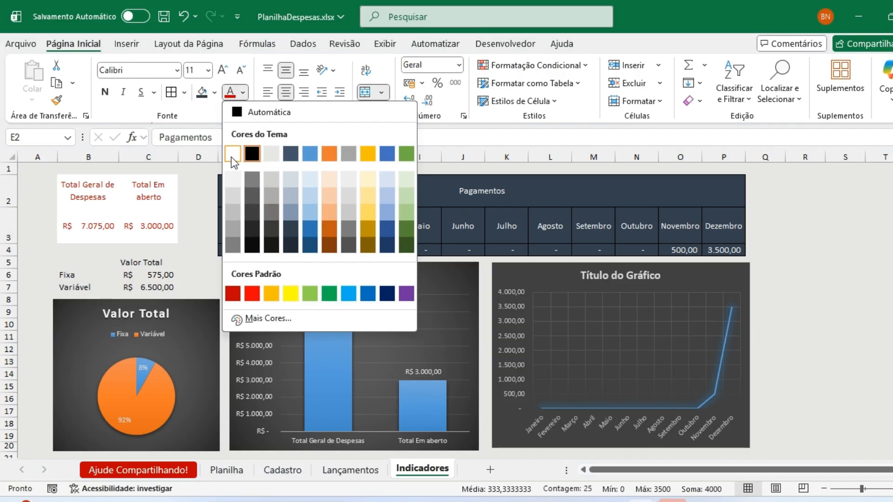
left_click(231, 158)
- Give the category table B5:C7 a dark red fill, white text and cell borders
left_click(120, 272)
left_click_drag(116, 268, 179, 291)
left_click(202, 93)
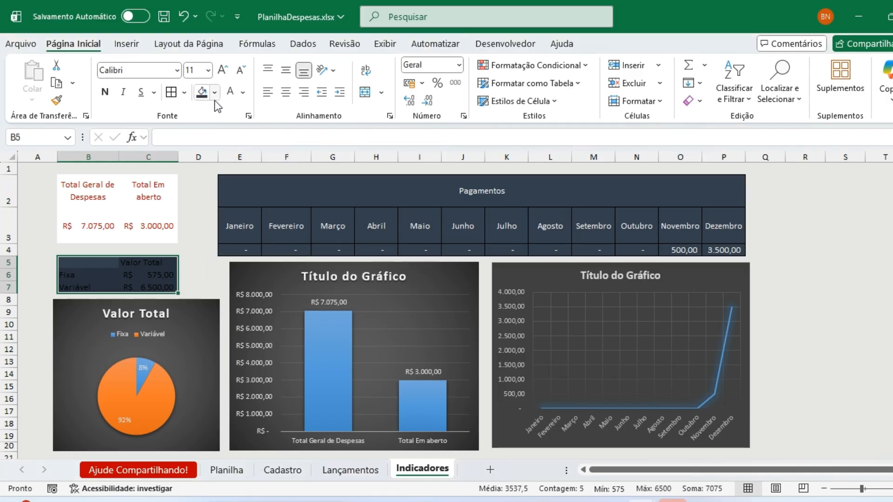
left_click(215, 92)
left_click(201, 273)
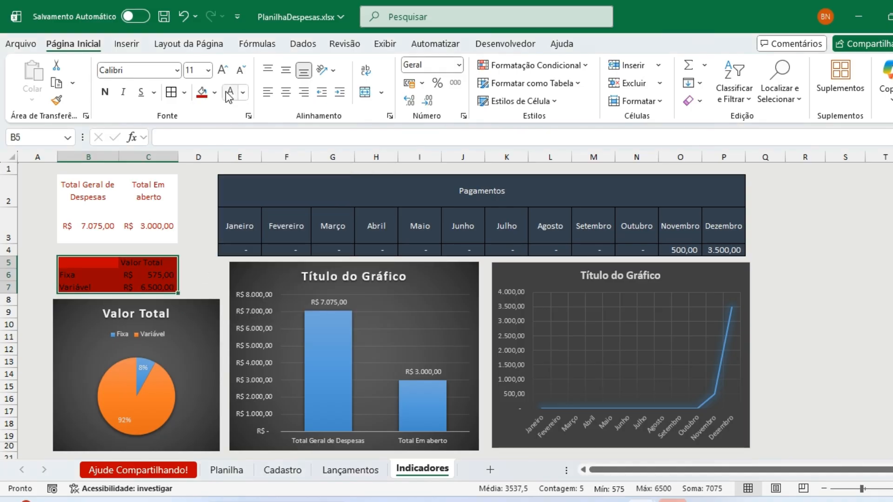
- Apply borders to all cells of the totals block B2:C3
left_click(102, 188)
left_click_drag(103, 188, 151, 224)
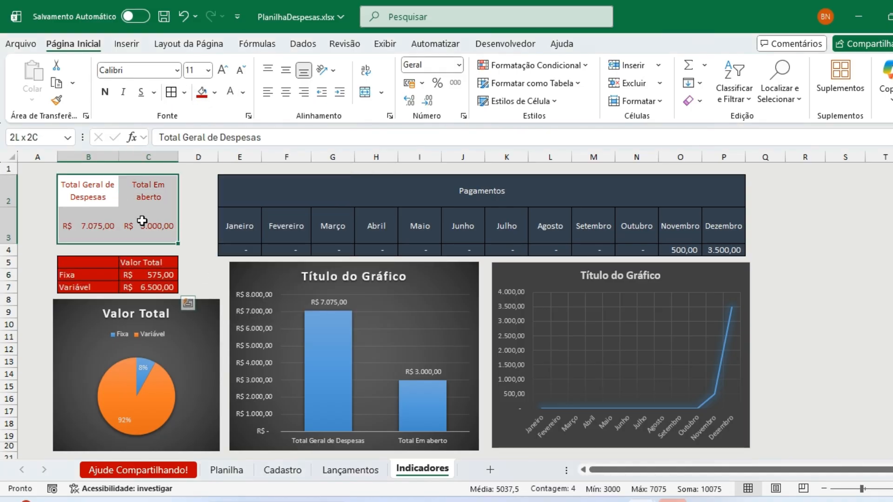
left_click(804, 293)
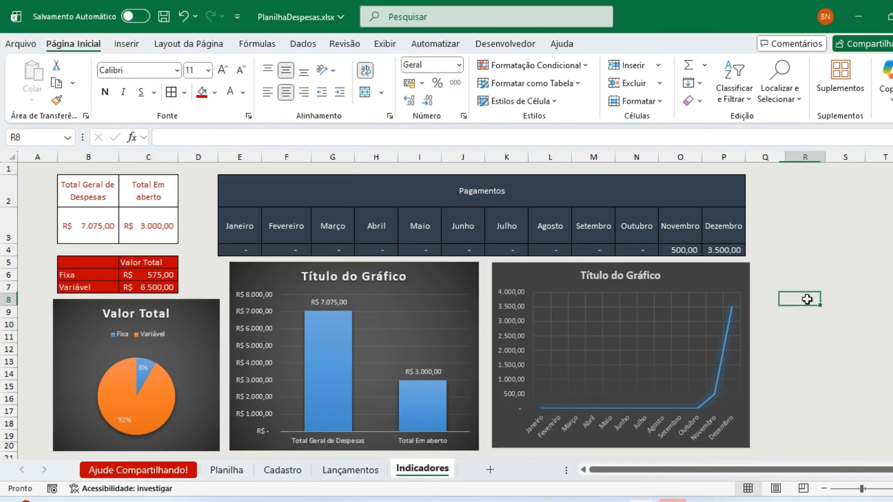
- Make rows 2 and 3 shorter and rows 4 to 7 taller, and centre the contents of B5:C7 horizontally and vertically
left_click_drag(4, 207, 4, 200)
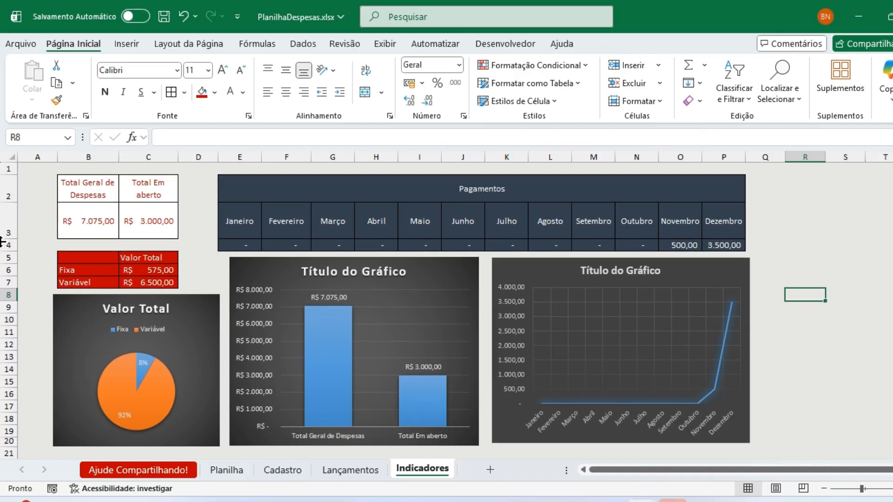
left_click_drag(2, 241, 10, 271)
left_click_drag(90, 260, 149, 291)
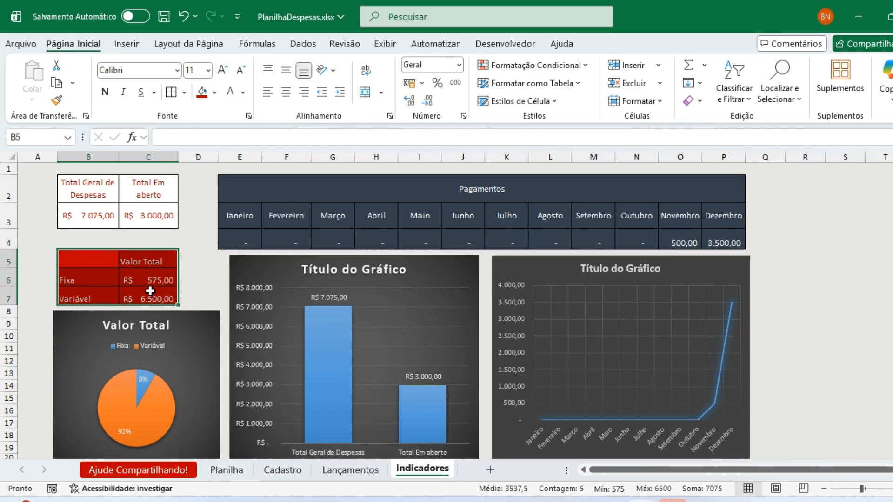
left_click(286, 91)
left_click(286, 70)
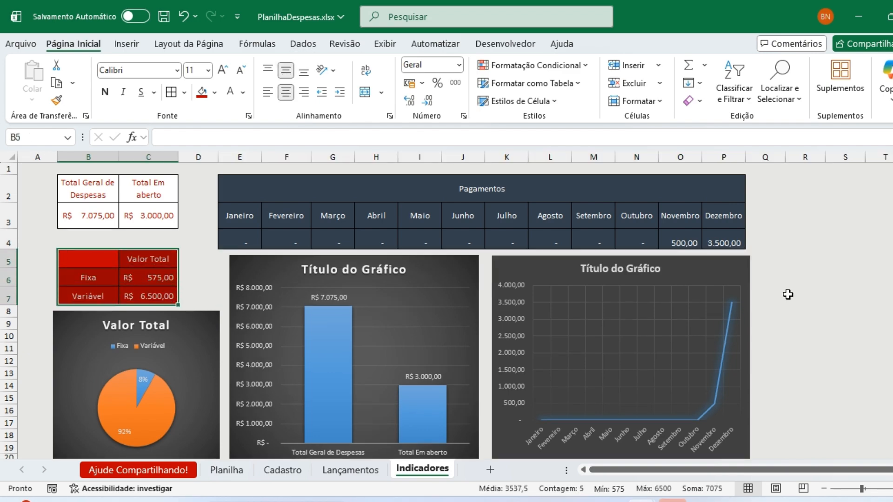
- Narrow the line chart slightly so that it lines up with the end of the Pagamentos table at column P
left_click(750, 308)
left_click_drag(749, 358, 743, 358)
left_click(818, 329)
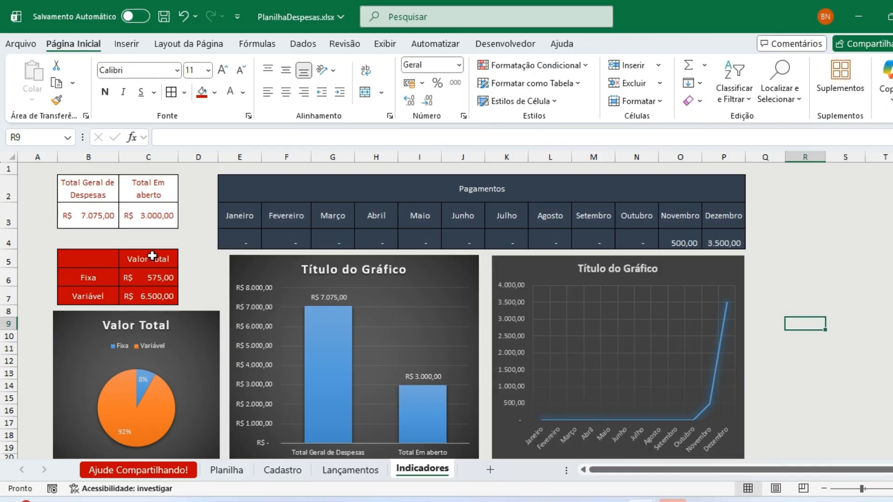
- On the Cadastro sheet, add the test expense aaaaaaa in B8 with the category Fixa in C8
left_click(343, 470)
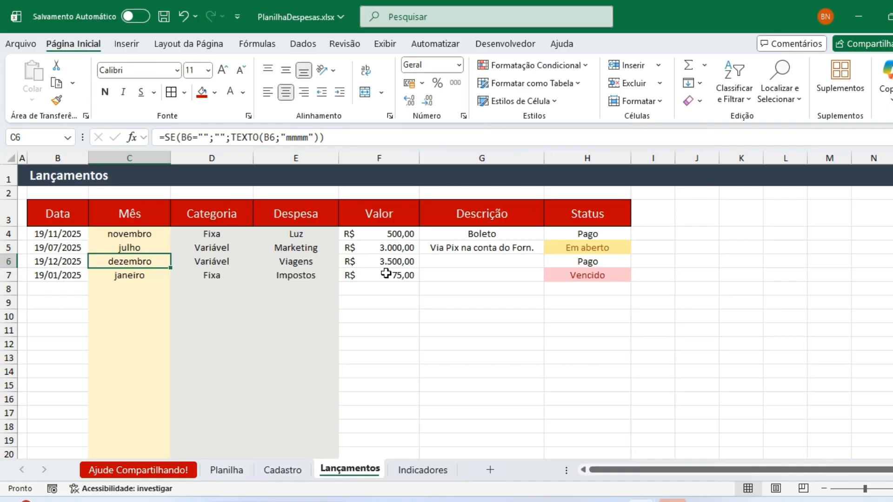
left_click(531, 352)
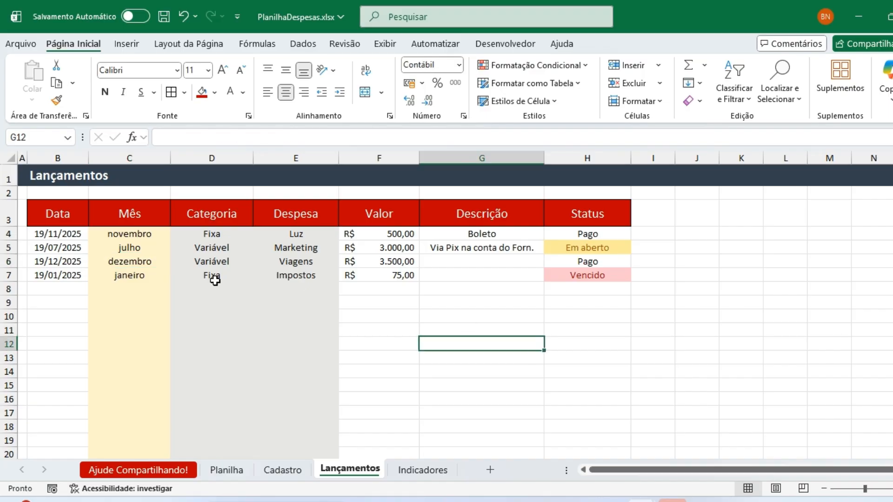
left_click(282, 470)
left_click(90, 261)
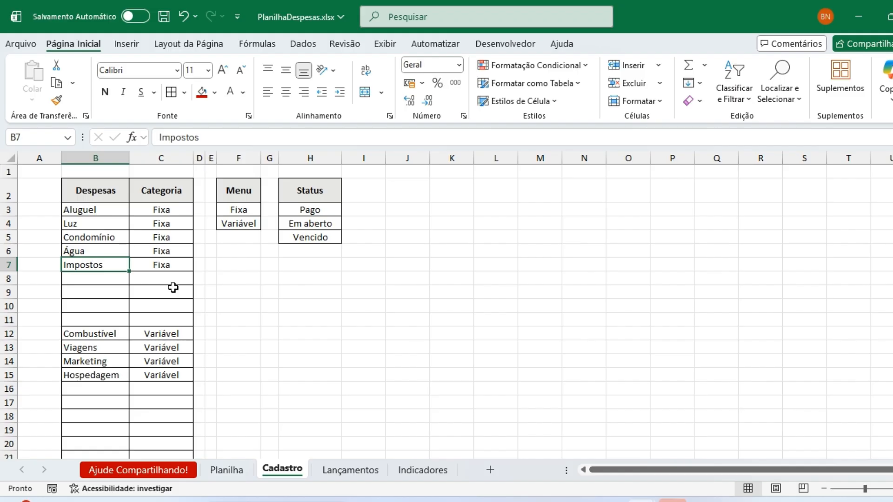
key("Down")
key("Right")
type("F")
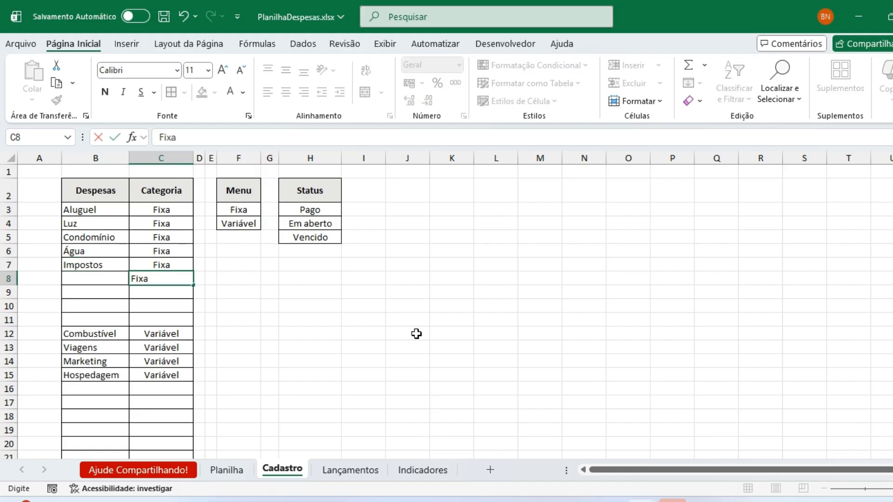
key("Left")
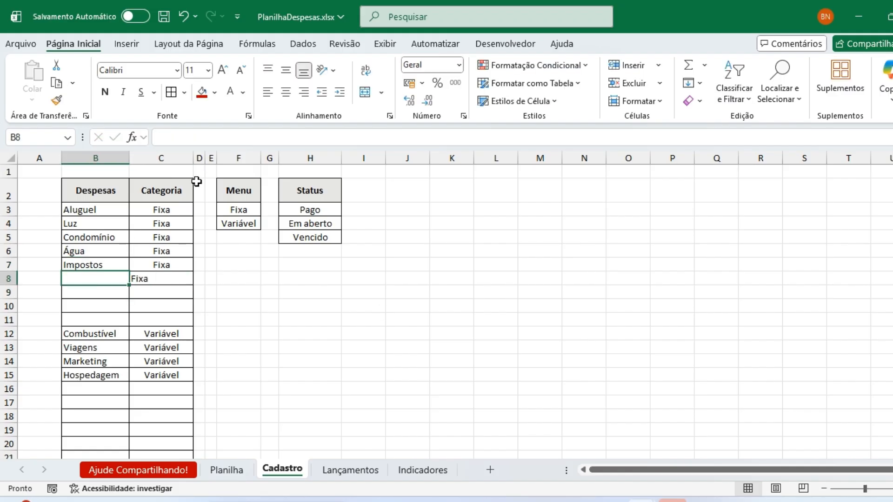
type("aaaaaaa")
key("Return")
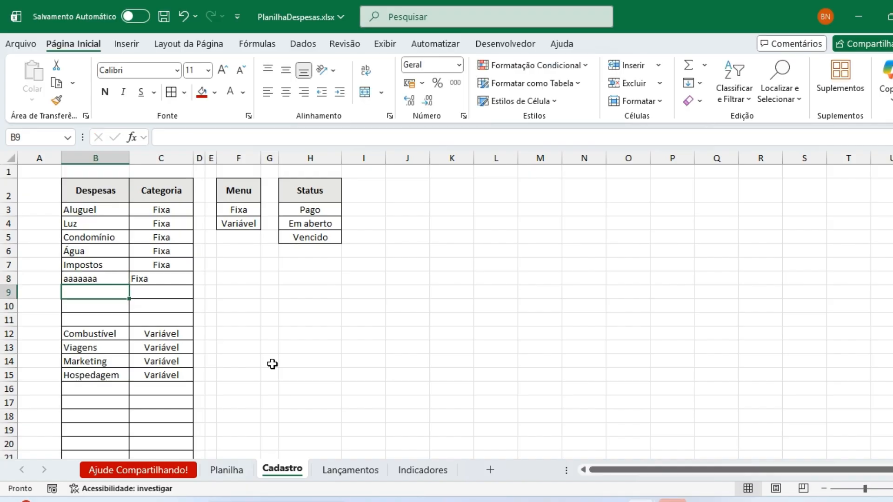
- On the Lançamentos sheet, set the category in D8 to Fixa and check the expense choices offered in E8
left_click(330, 469)
left_click(219, 286)
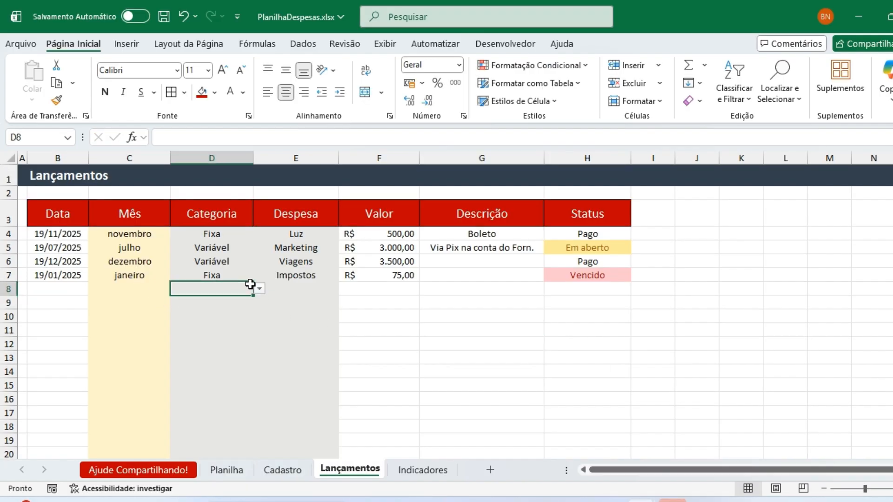
left_click(259, 289)
left_click(211, 301)
left_click(309, 288)
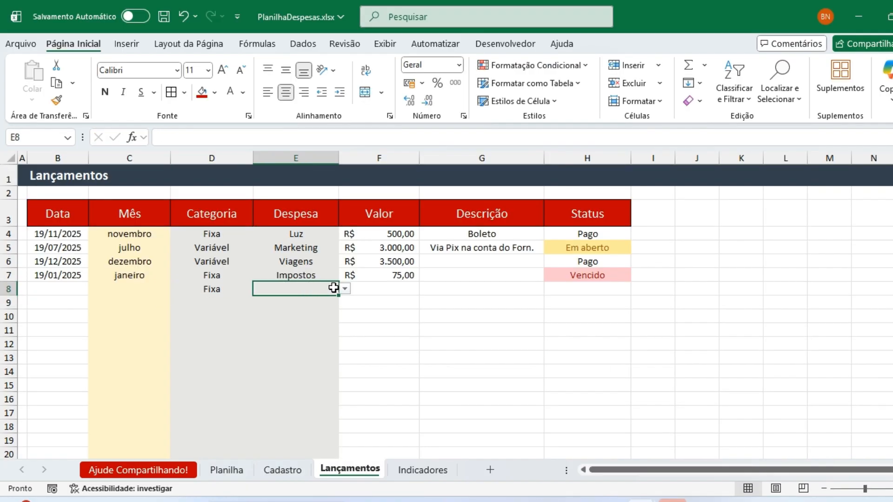
left_click(344, 289)
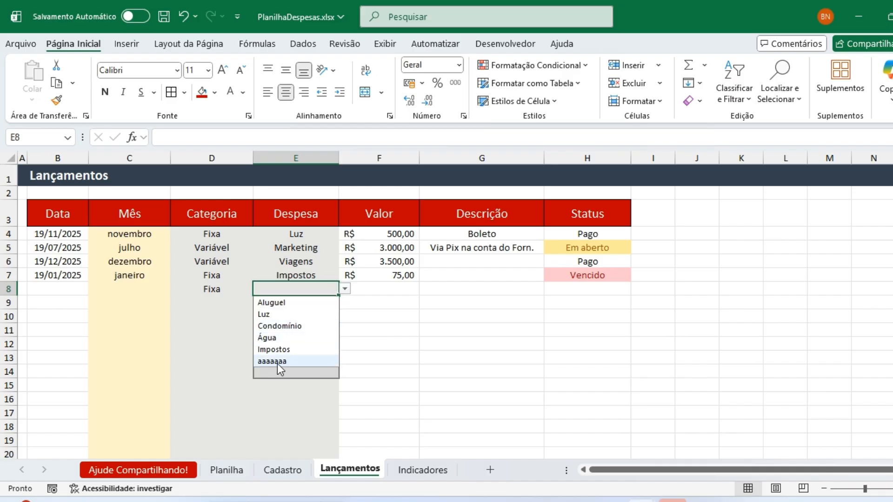
left_click(544, 338)
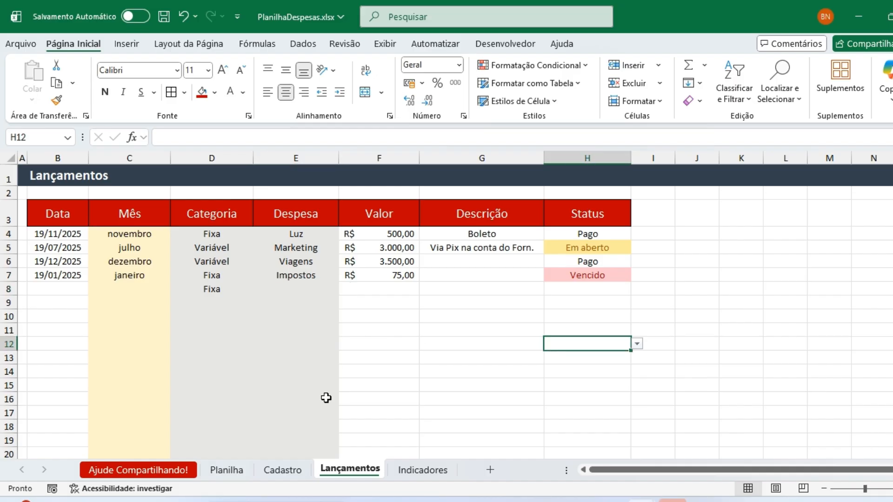
- Look through the Indicadores, Lançamentos and Cadastro sheets once more, finishing on the Indicadores dashboard
left_click(442, 473)
left_click(339, 474)
left_click(299, 474)
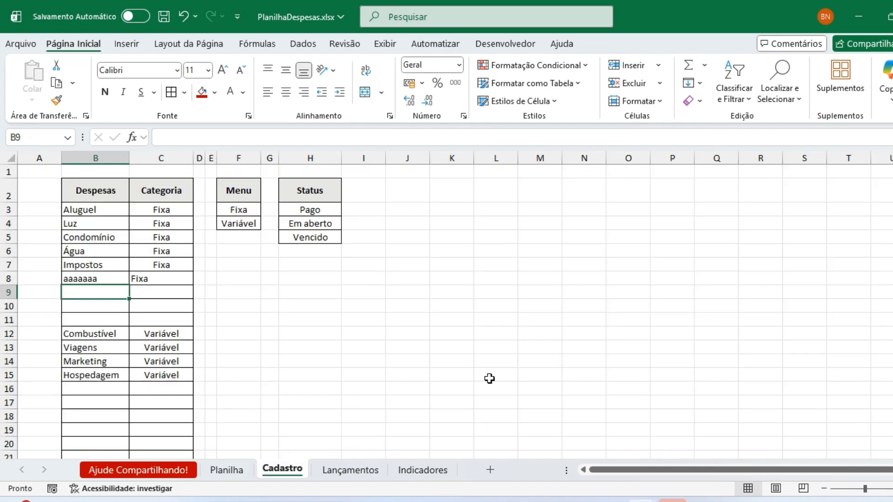
left_click(370, 466)
left_click(437, 474)
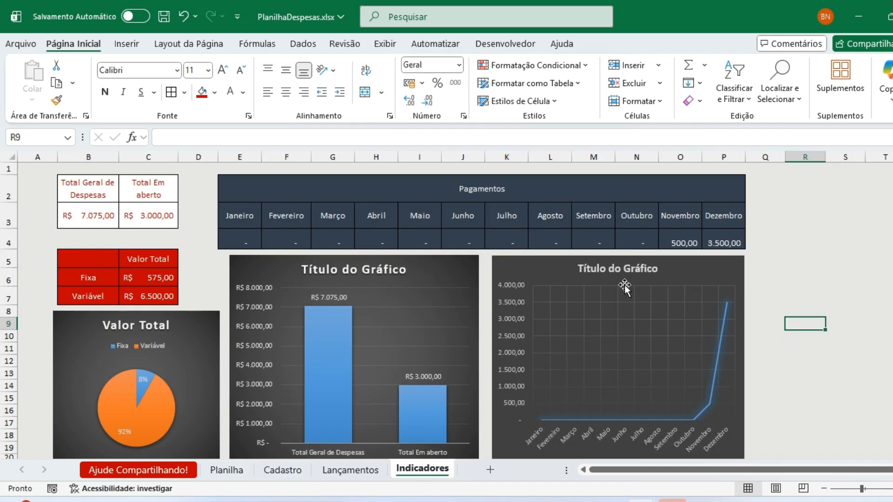
left_click(850, 253)
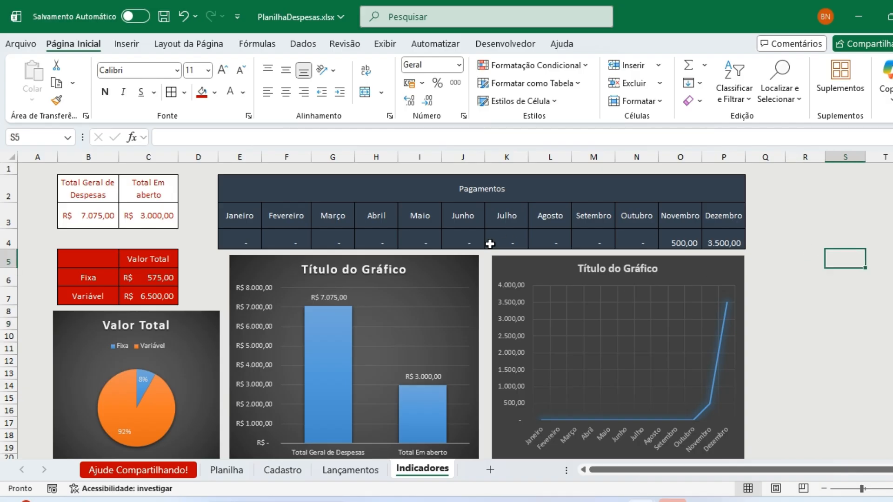